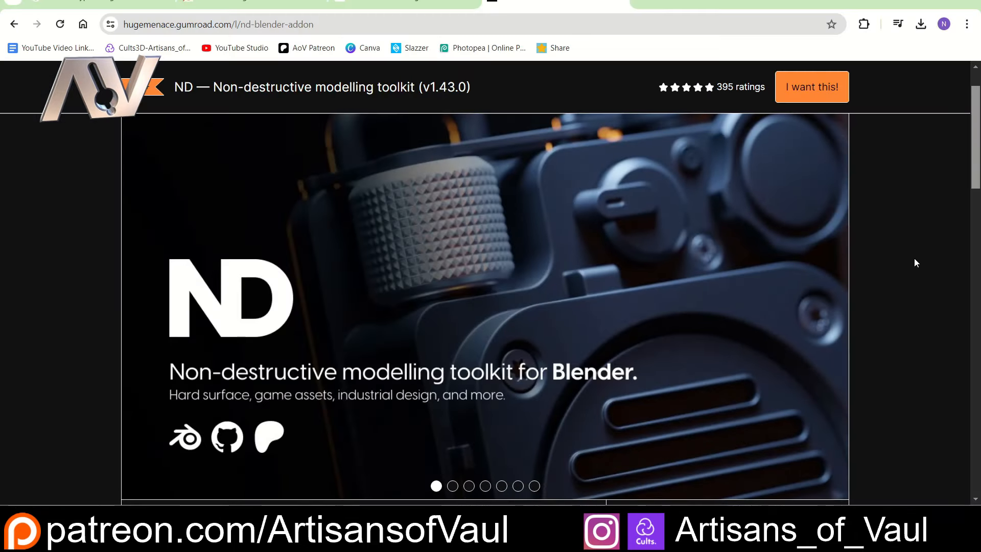
# Look through the ND add-on's Gumroad page, including its pricing, feature description, ratings and tutorial videos.
pyautogui.scroll(-7, 915, 262)
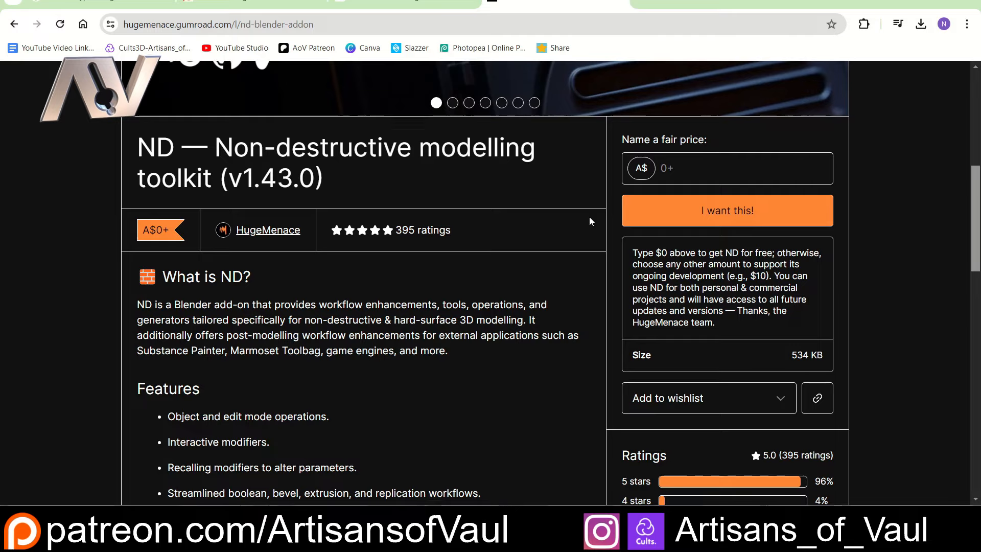
pyautogui.scroll(5, 590, 217)
pyautogui.scroll(-15, 566, 222)
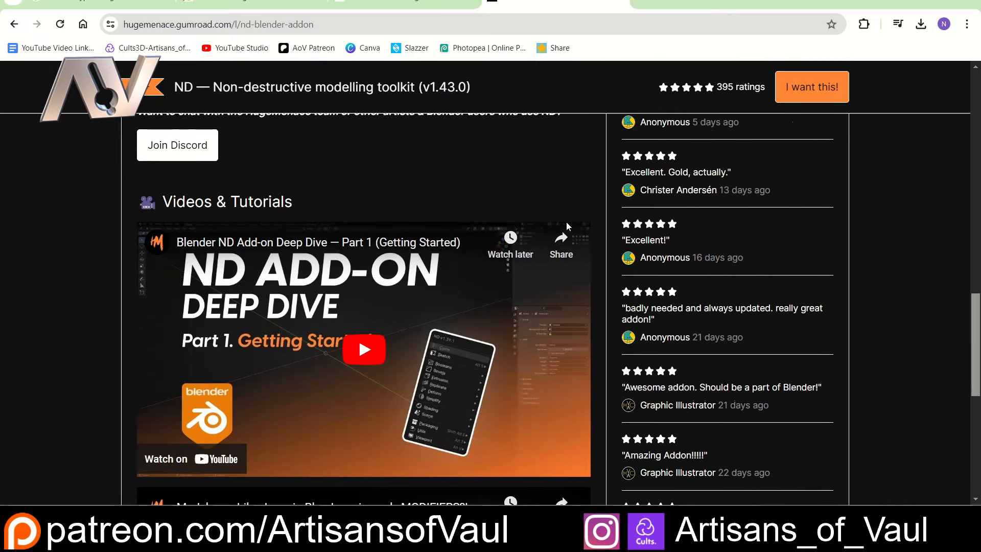
pyautogui.scroll(-1, 566, 221)
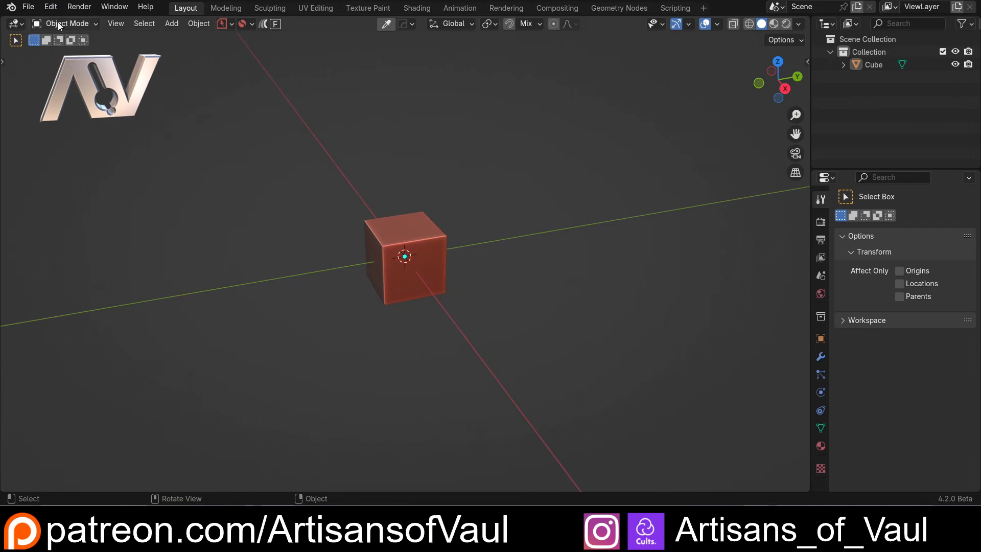
# In Blender, find the ND add-on in the Extensions preferences by searching for "nd", expand its details and maximize the preferences window.
pyautogui.click(51, 7)
pyautogui.click(72, 168)
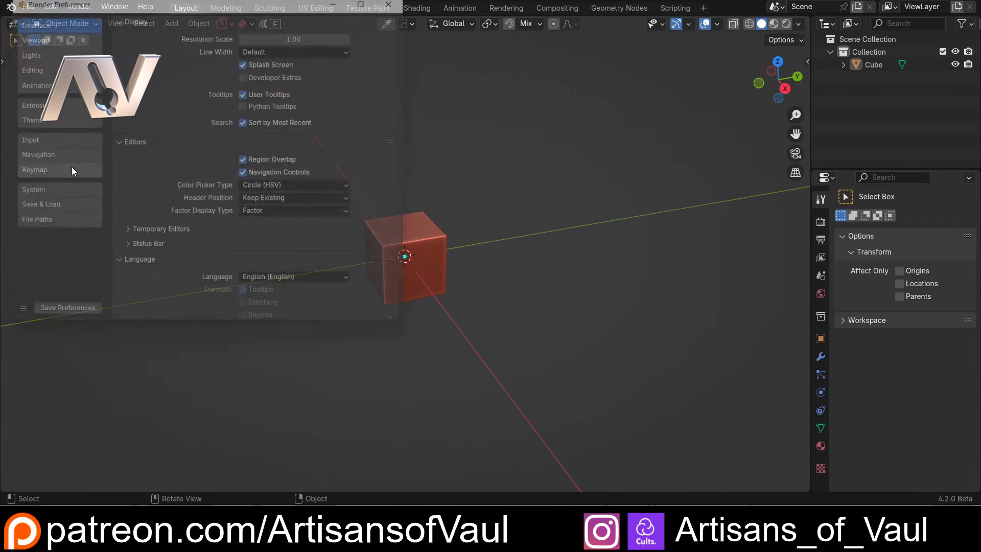
pyautogui.click(210, 220)
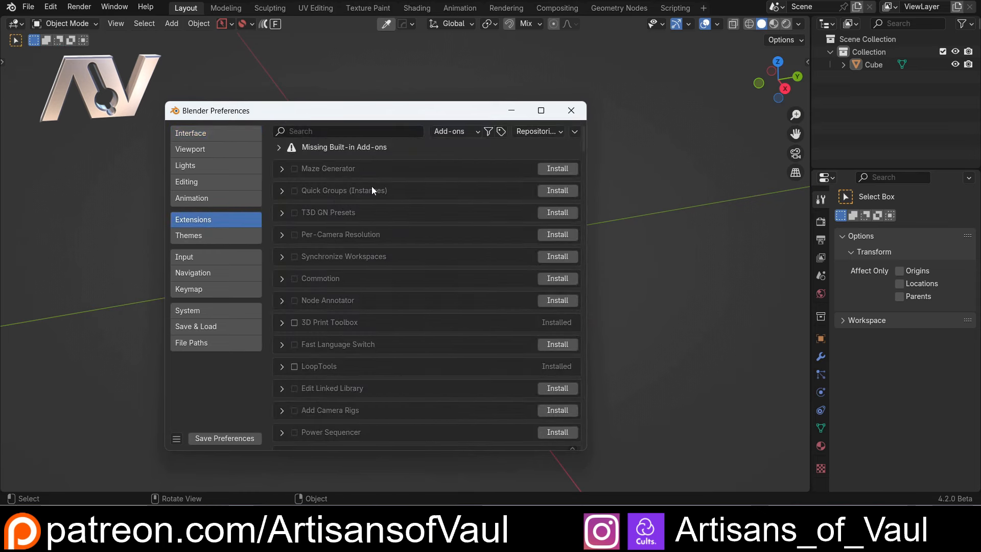
pyautogui.click(454, 132)
pyautogui.click(355, 132)
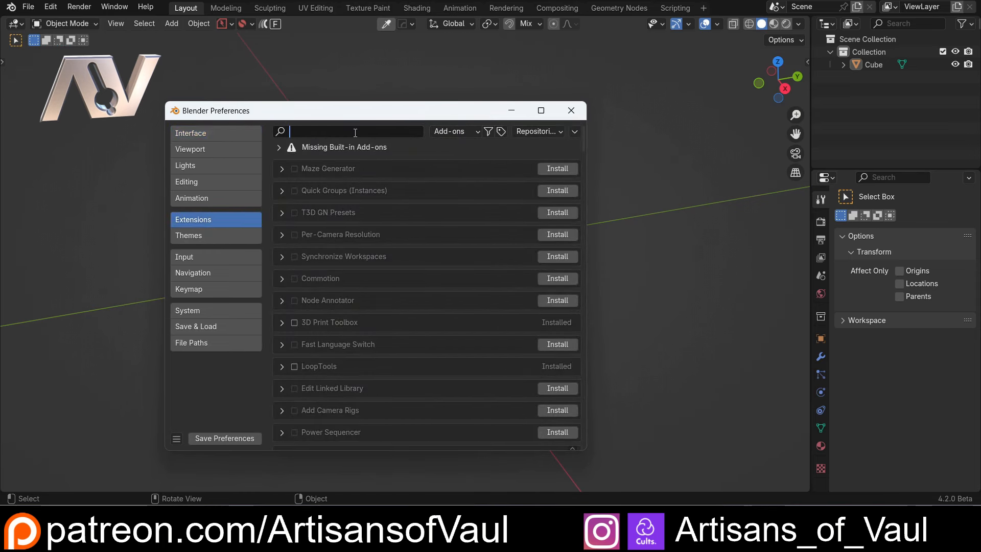
pyautogui.write('nd')
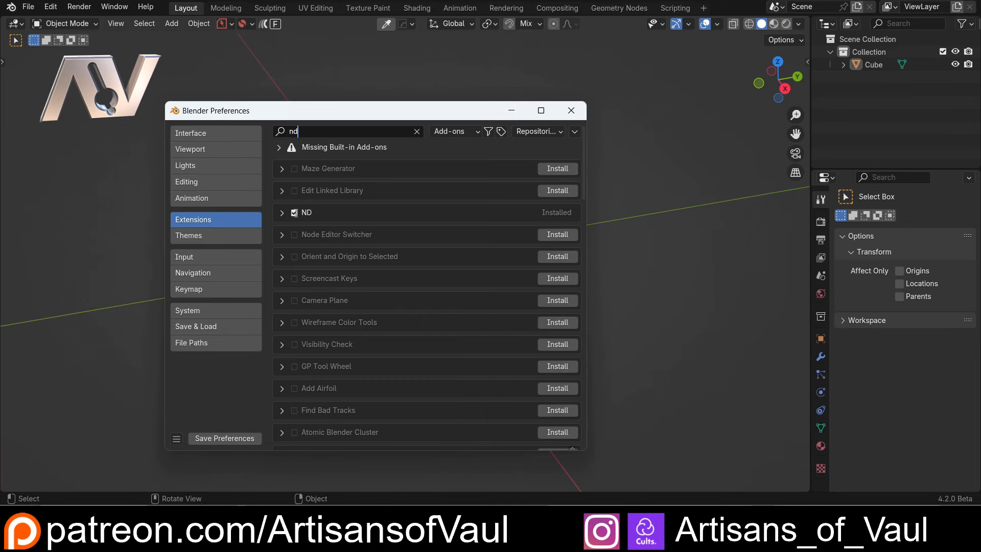
pyautogui.click(281, 212)
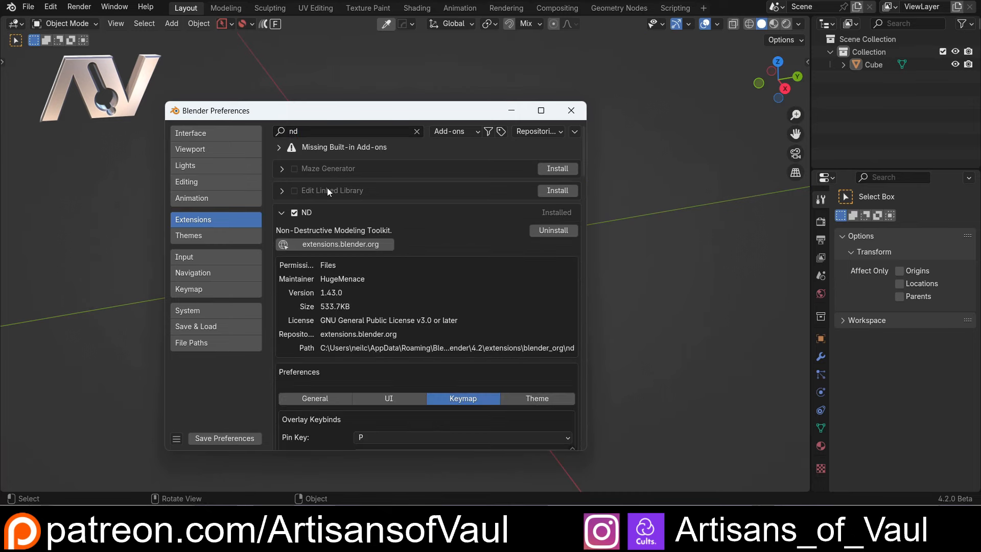
pyautogui.click(541, 111)
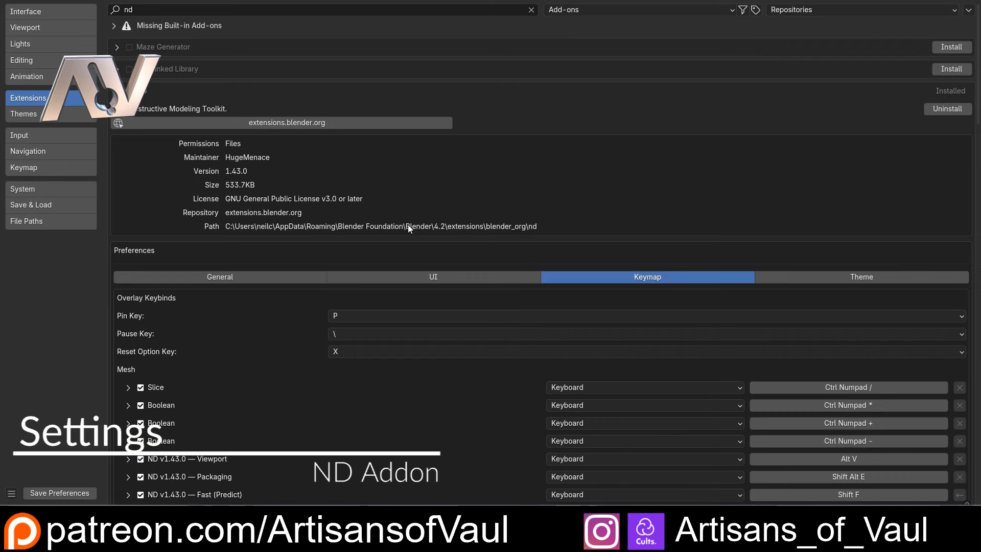
# Review the ND add-on's General settings and its Keymap shortcuts for Mesh and Object Mode.
pyautogui.click(307, 275)
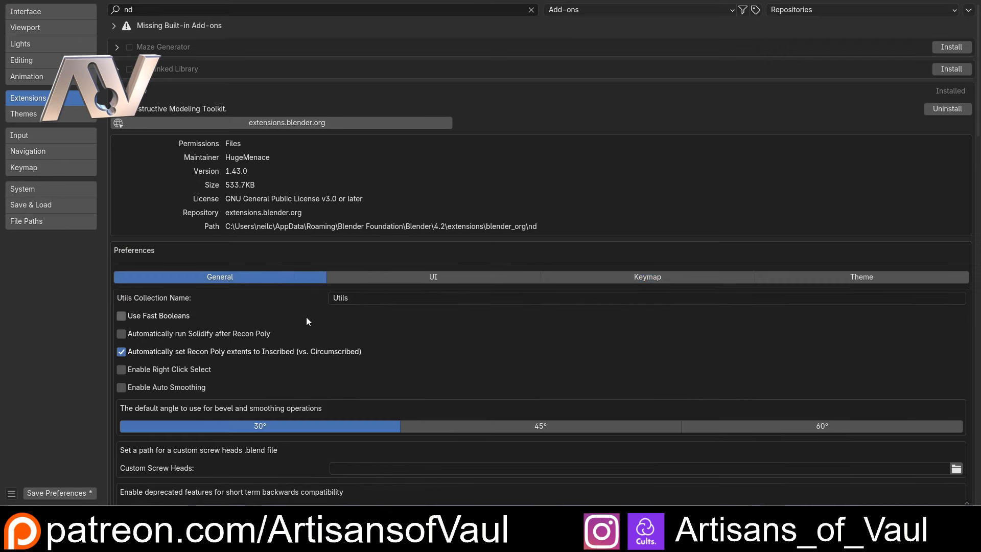
pyautogui.scroll(-3, 358, 307)
pyautogui.click(637, 225)
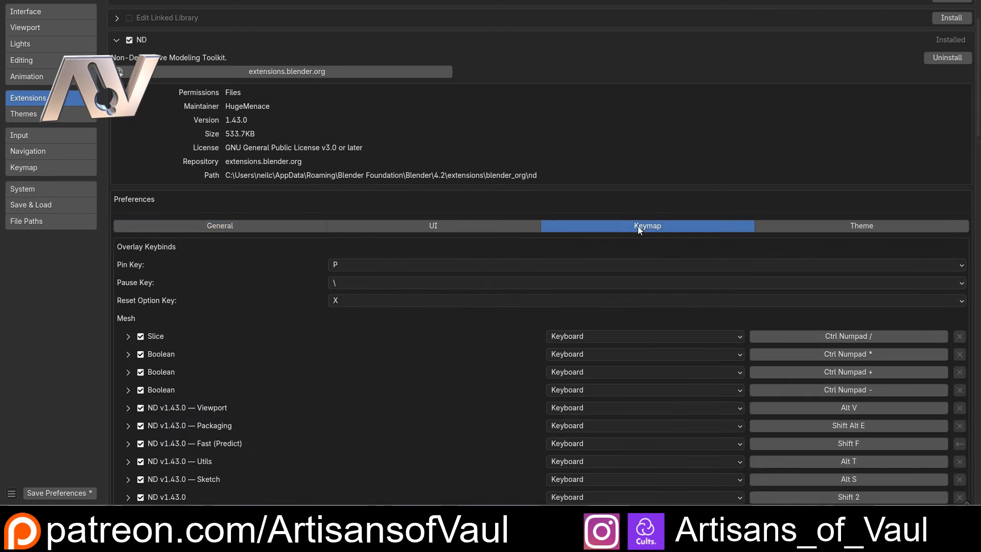
pyautogui.scroll(-3, 265, 278)
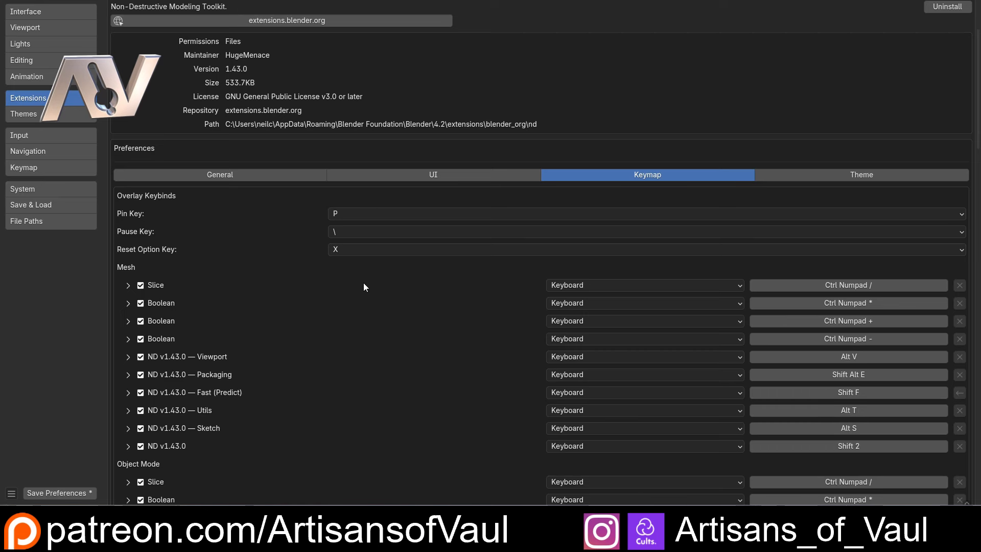
pyautogui.scroll(-1, 429, 285)
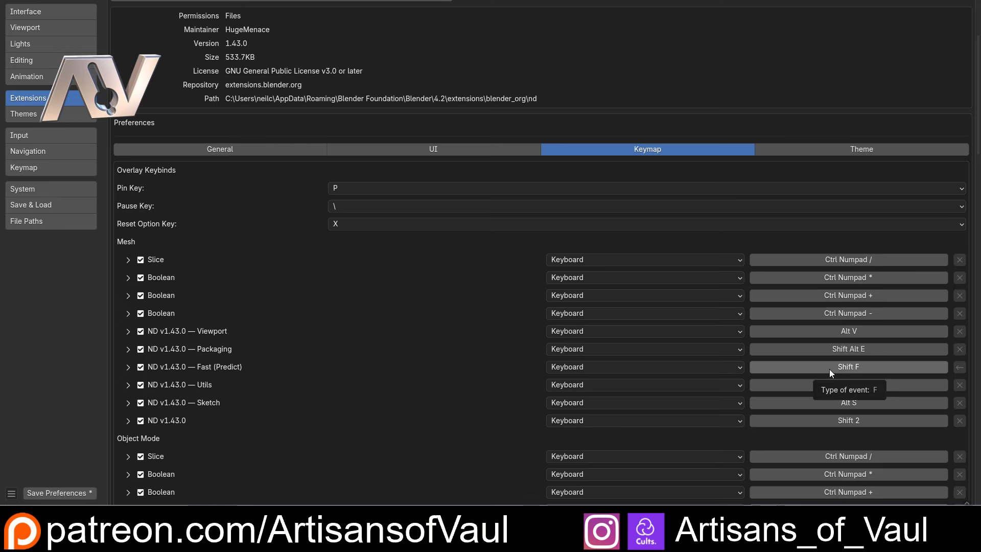
pyautogui.scroll(-6, 424, 343)
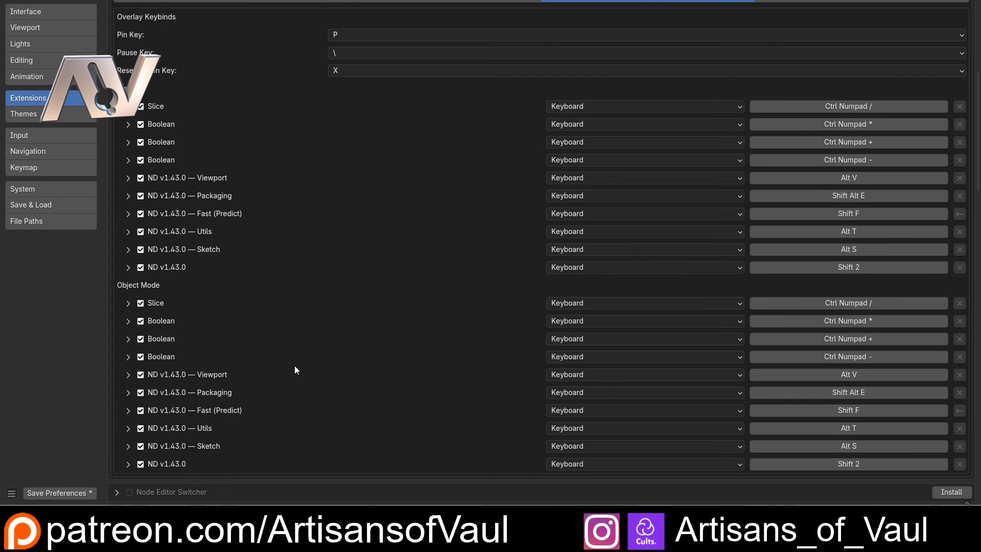
pyautogui.scroll(-2, 317, 350)
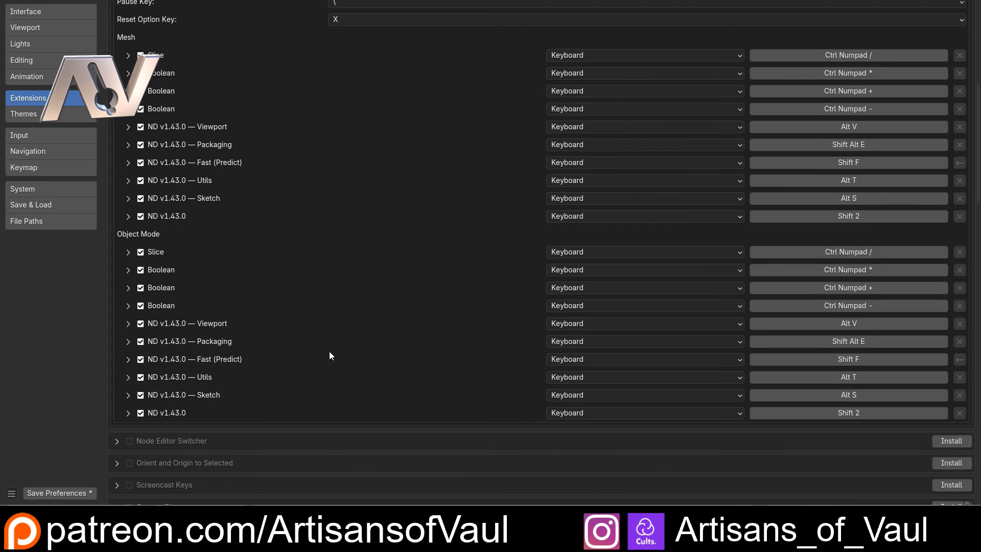
pyautogui.scroll(10, 329, 351)
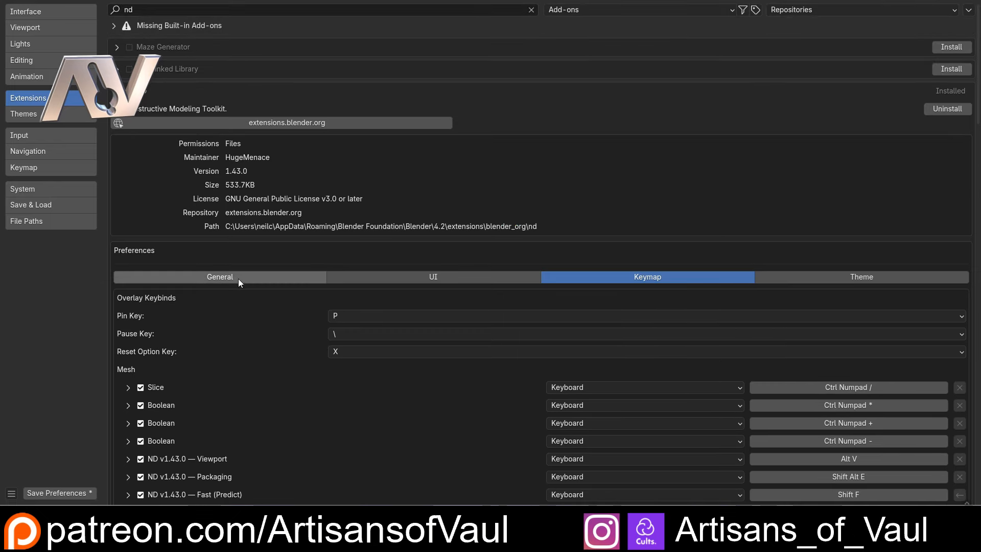
pyautogui.scroll(-4, 521, 417)
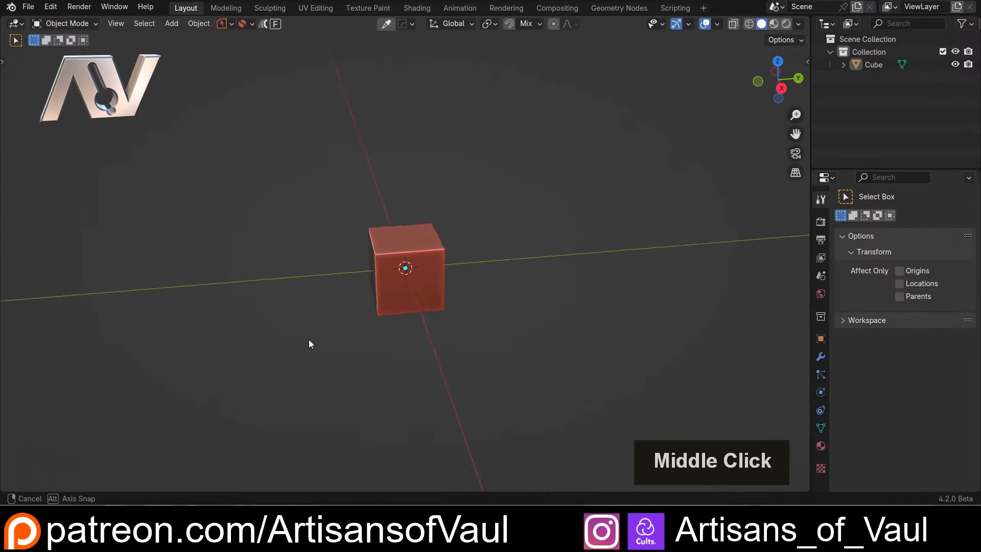
# Delete the default cube from the scene.
pyautogui.moveTo(308, 339)
pyautogui.mouseDown(button='middle')
pyautogui.moveTo(361, 330)
pyautogui.moveTo(314, 342)
pyautogui.mouseUp(button='middle')
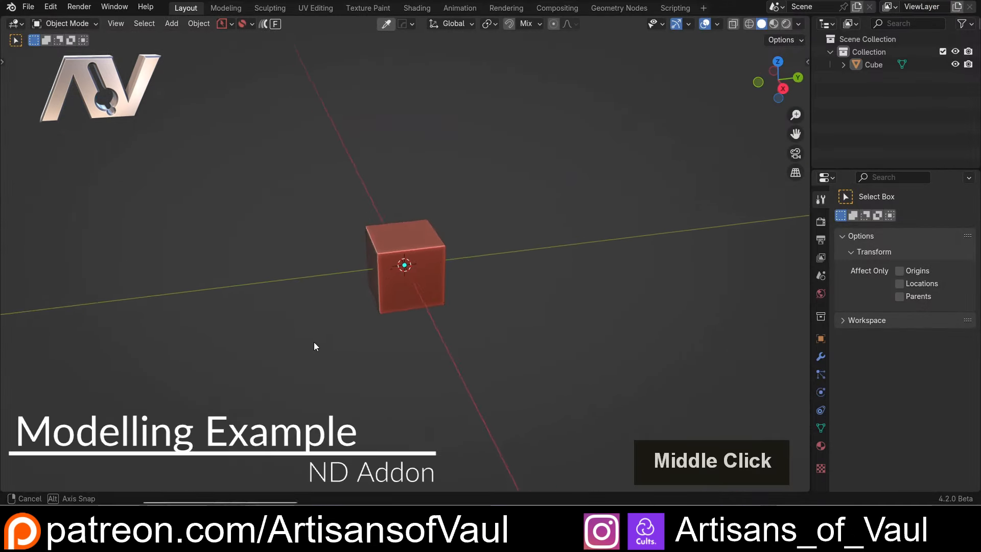
pyautogui.click(405, 297)
pyautogui.press('Delete')
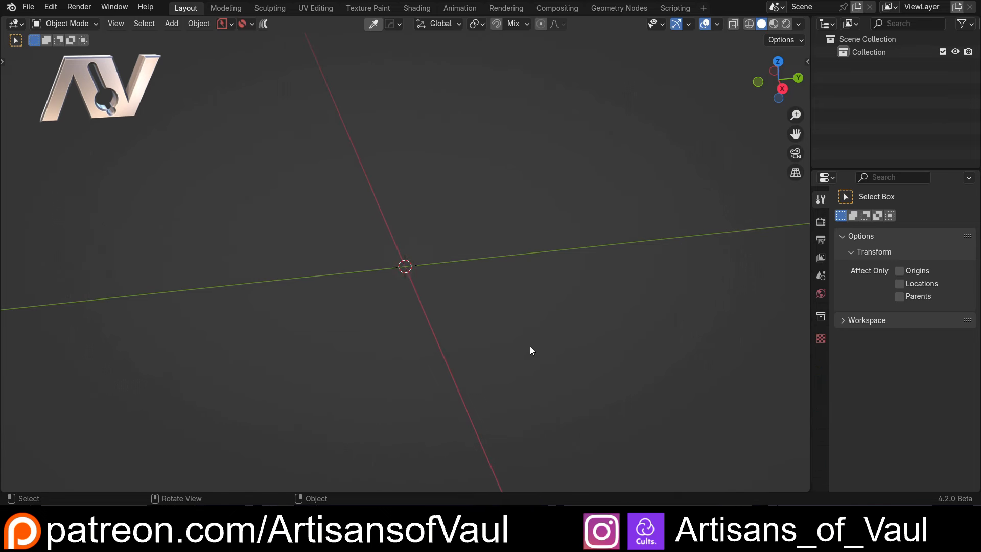
# Align the view along the X axis and add a Single Vertex at the origin with ND's Fast (Predict).
pyautogui.moveTo(366, 287); pyautogui.dragTo(772, 59, button='middle')
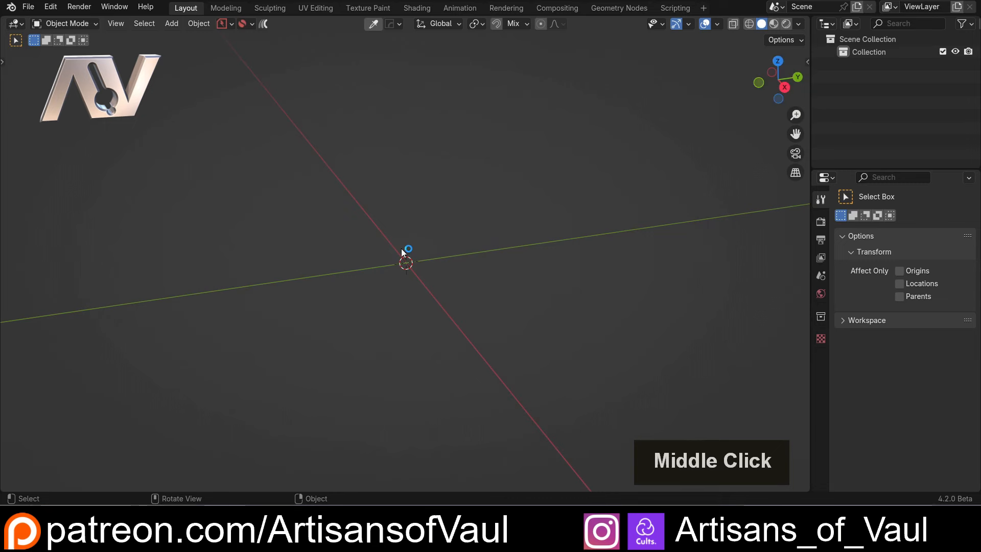
pyautogui.scroll(1, 404, 249)
pyautogui.click(784, 87)
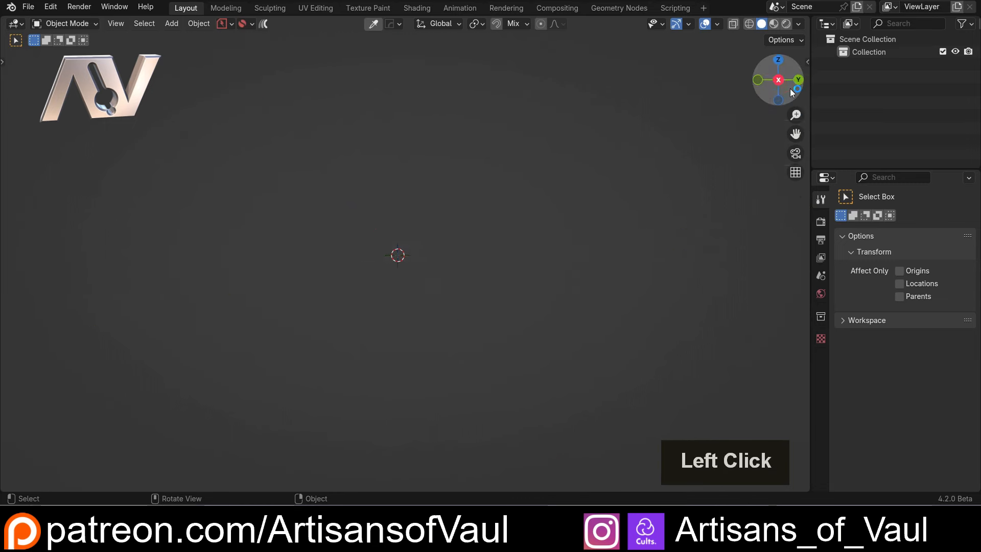
pyautogui.scroll(-1, 477, 215)
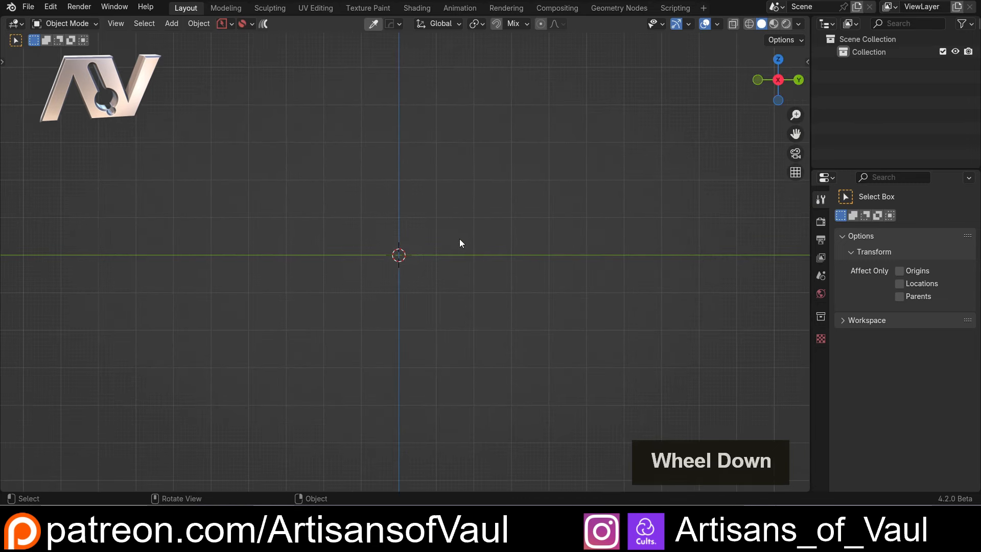
pyautogui.hotkey('shift', 'a')
pyautogui.press('Escape')
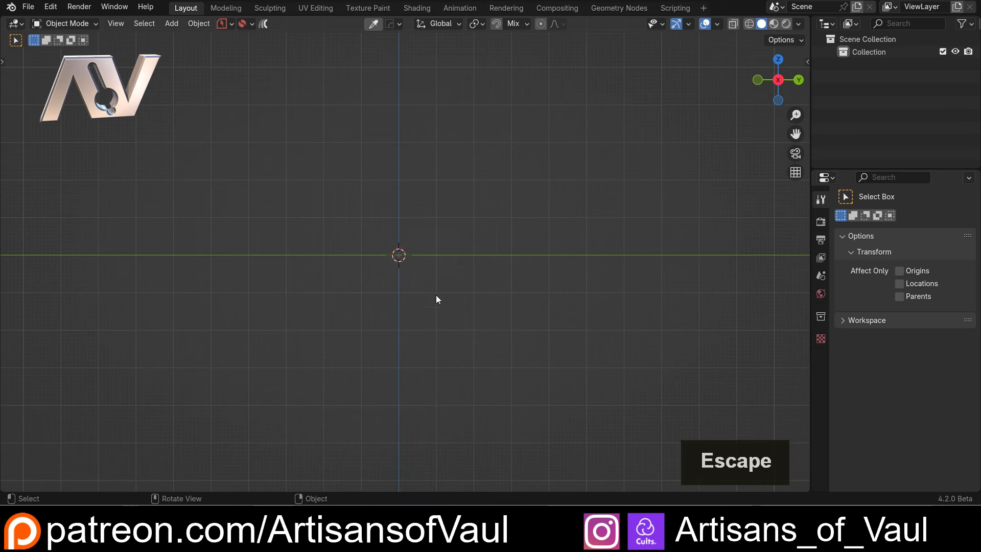
pyautogui.hotkey('shift', 'f')
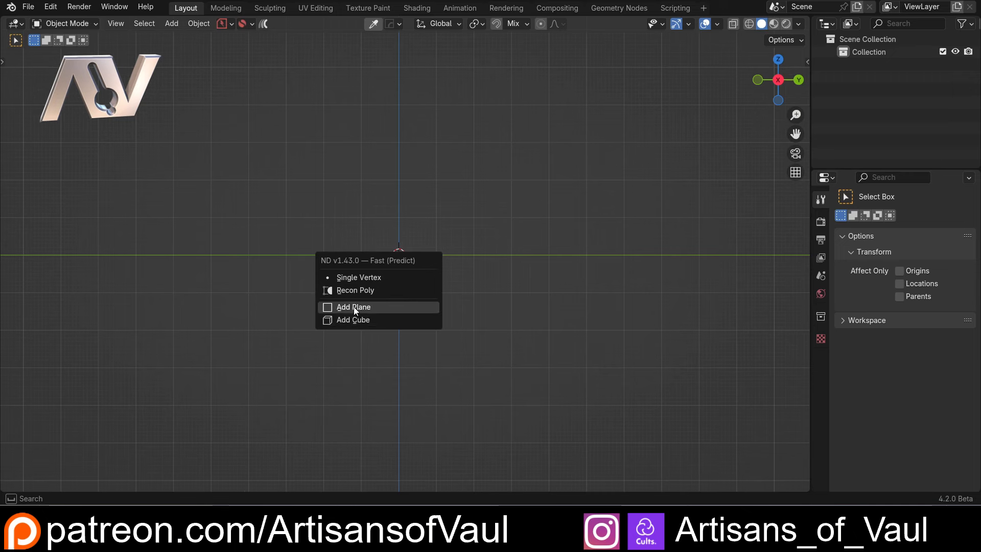
pyautogui.click(358, 279)
pyautogui.scroll(2, 357, 281)
pyautogui.keyDown('shift'); pyautogui.moveTo(366, 256); pyautogui.dragTo(357, 303, button='middle'); pyautogui.keyUp('shift')
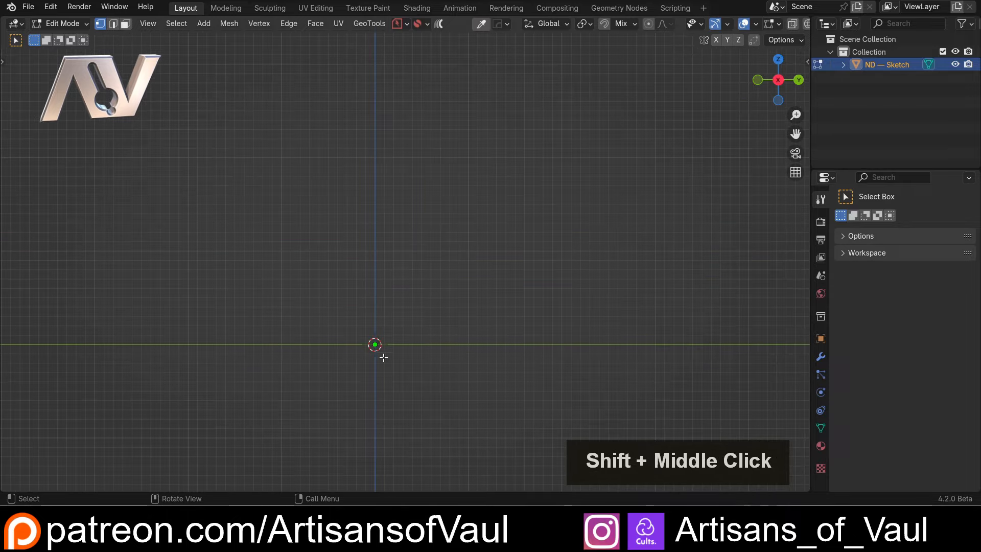
# Extrude the vertex about 1.5 along Y and 0.45 upward, and extrude the new end about 8 straight up along Z.
pyautogui.press('e')
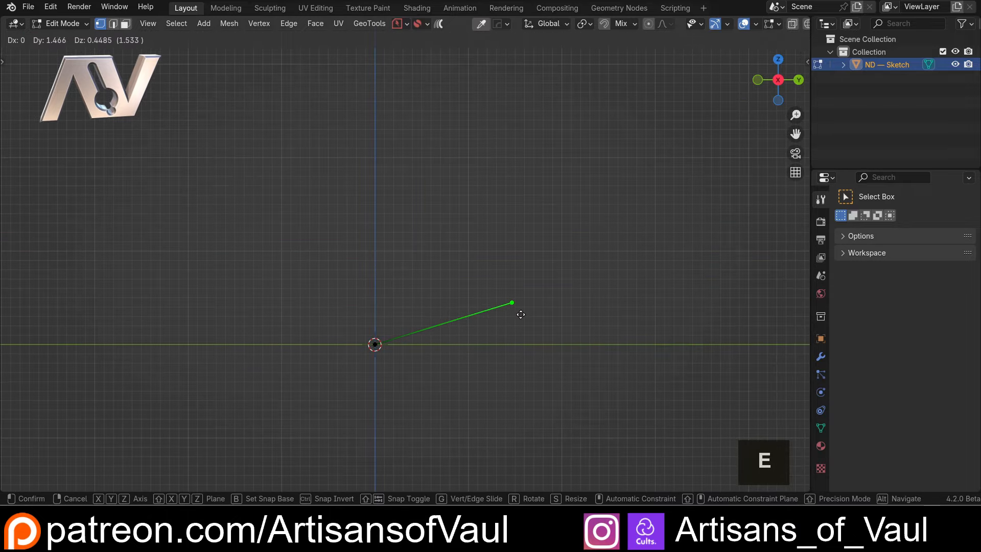
pyautogui.click(519, 314)
pyautogui.scroll(-3, 520, 314)
pyautogui.scroll(-1, 521, 315)
pyautogui.keyDown('shift'); pyautogui.moveTo(520, 314); pyautogui.dragTo(482, 370, button='middle'); pyautogui.keyUp('shift')
pyautogui.press('e')
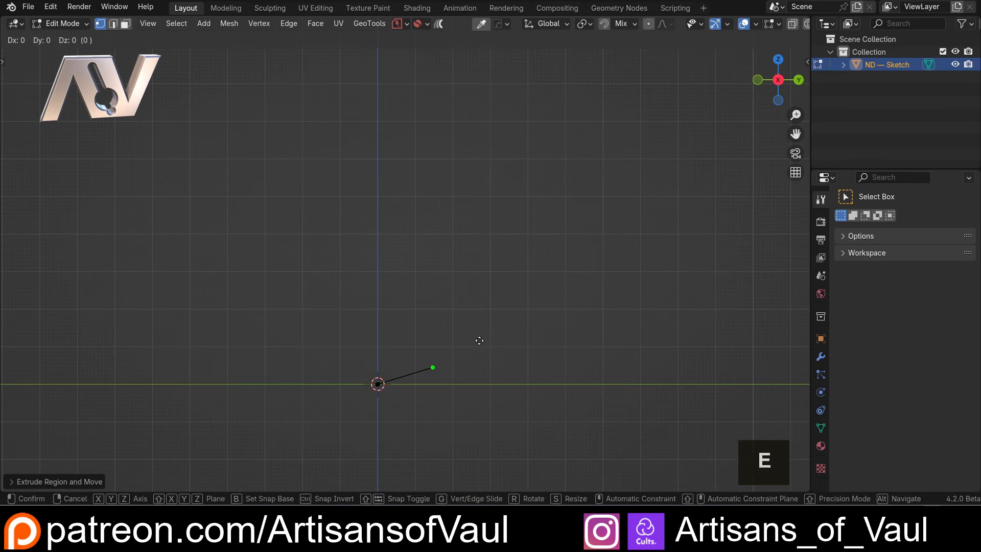
pyautogui.press('z')
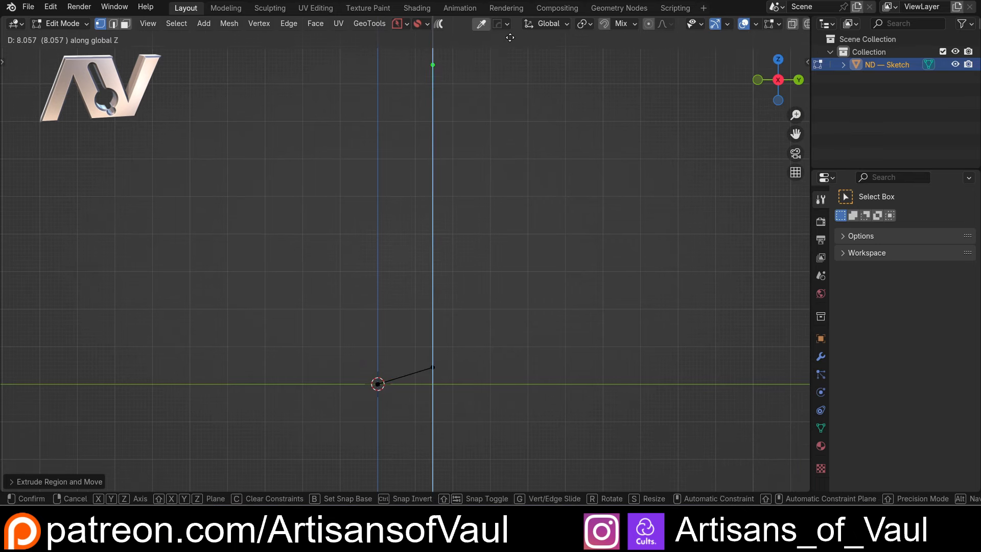
pyautogui.click(507, 33)
pyautogui.keyDown('shift'); pyautogui.moveTo(483, 143); pyautogui.dragTo(492, 296, button='middle'); pyautogui.keyUp('shift')
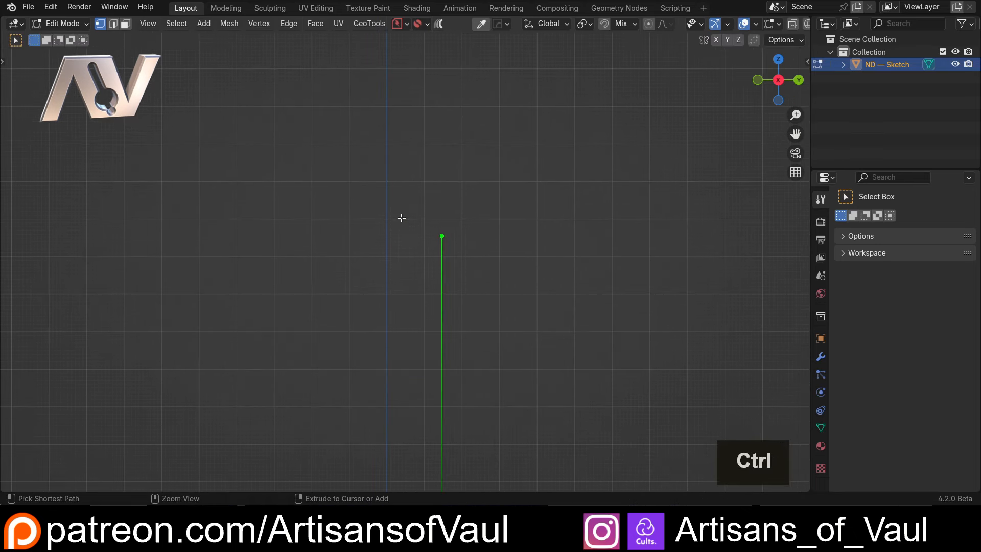
# Extend the profile's upper end with an inward shoulder, a short vertical neck, an outward flare and an edge back near the center axis.
pyautogui.keyDown('ctrl'); pyautogui.rightClick(403, 218); pyautogui.keyUp('ctrl')
pyautogui.press('e')
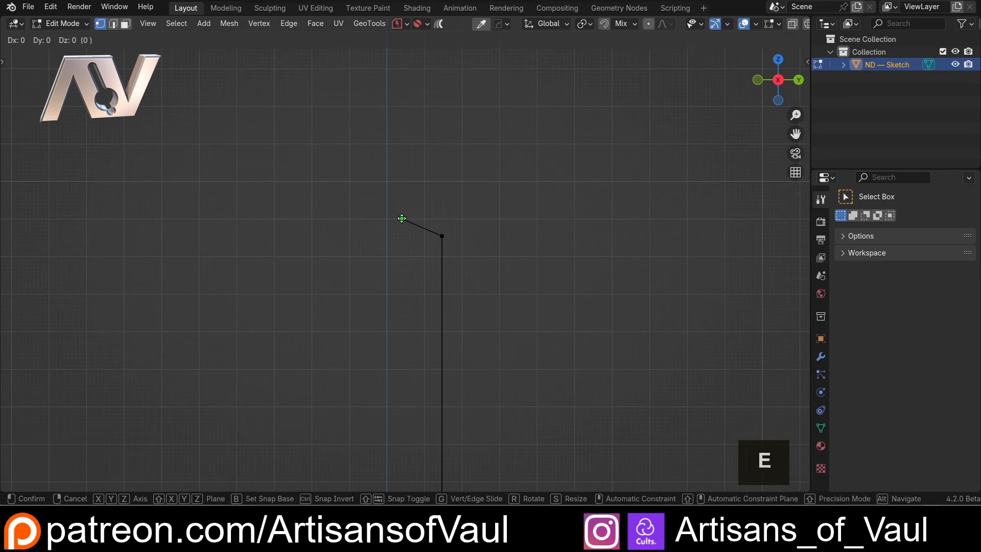
pyautogui.press('z')
pyautogui.click(404, 209)
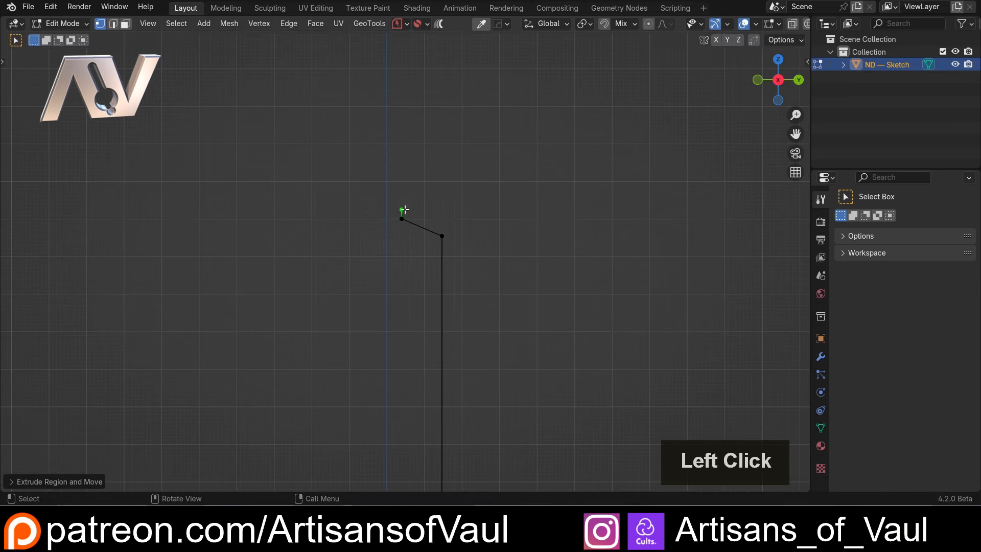
pyautogui.keyDown('ctrl'); pyautogui.rightClick(464, 158); pyautogui.keyUp('ctrl')
pyautogui.keyDown('ctrl'); pyautogui.rightClick(452, 148); pyautogui.keyUp('ctrl')
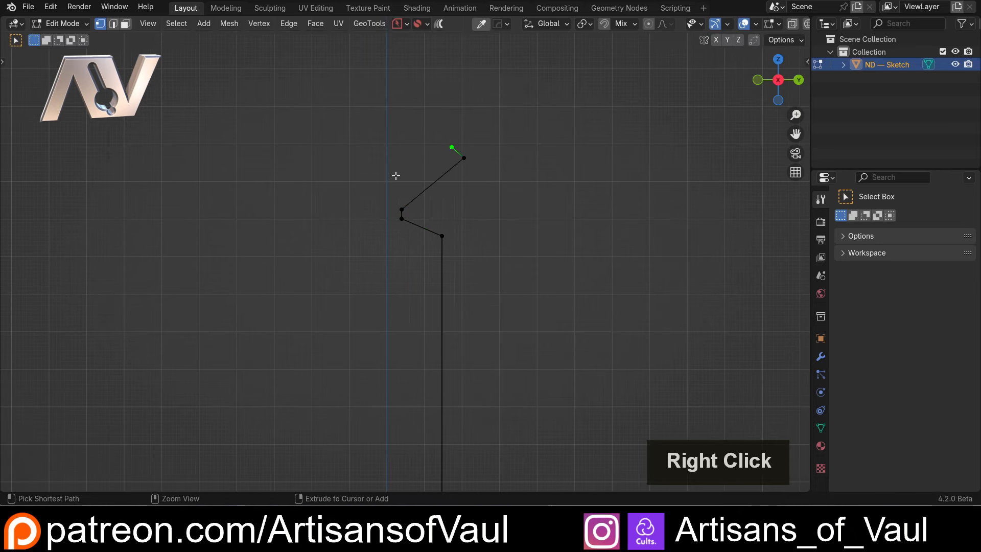
pyautogui.keyDown('ctrl'); pyautogui.rightClick(383, 179); pyautogui.keyUp('ctrl')
# Select the profile's two end vertices and align them on the vertical center axis.
pyautogui.scroll(-3, 385, 261)
pyautogui.keyDown('shift'); pyautogui.moveTo(386, 260); pyautogui.dragTo(390, 208, button='middle'); pyautogui.keyUp('shift')
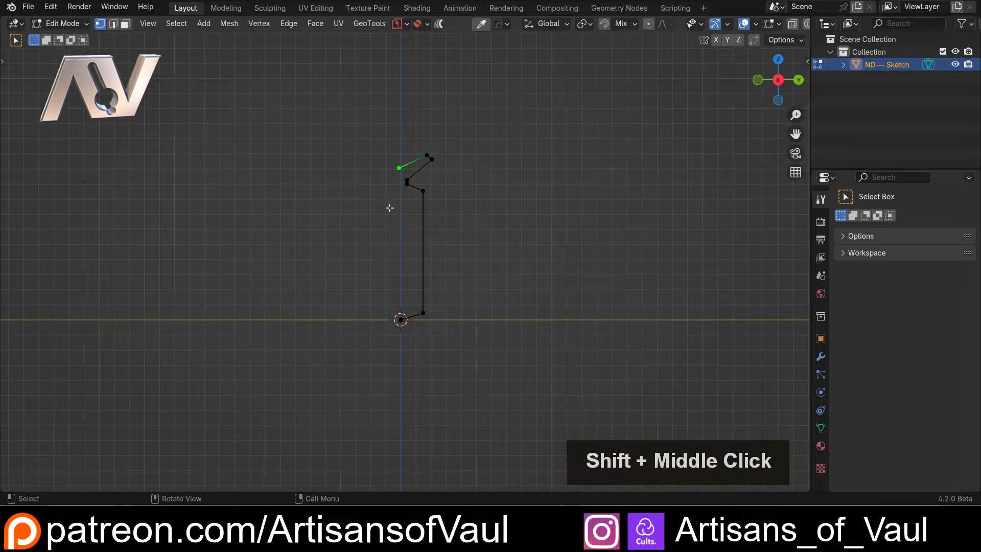
pyautogui.scroll(3, 399, 368)
pyautogui.moveTo(371, 88); pyautogui.dragTo(402, 368)
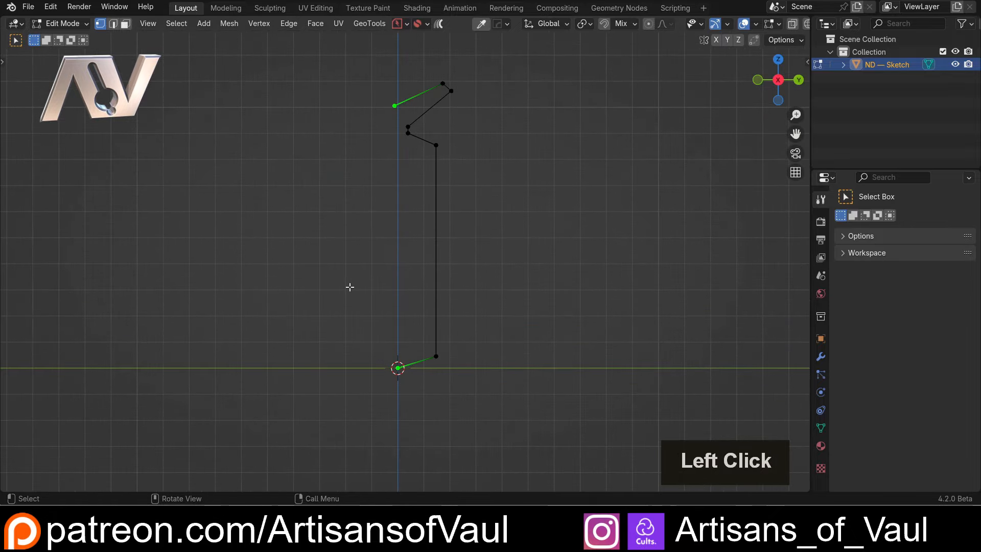
pyautogui.hotkey('alt', 'a')
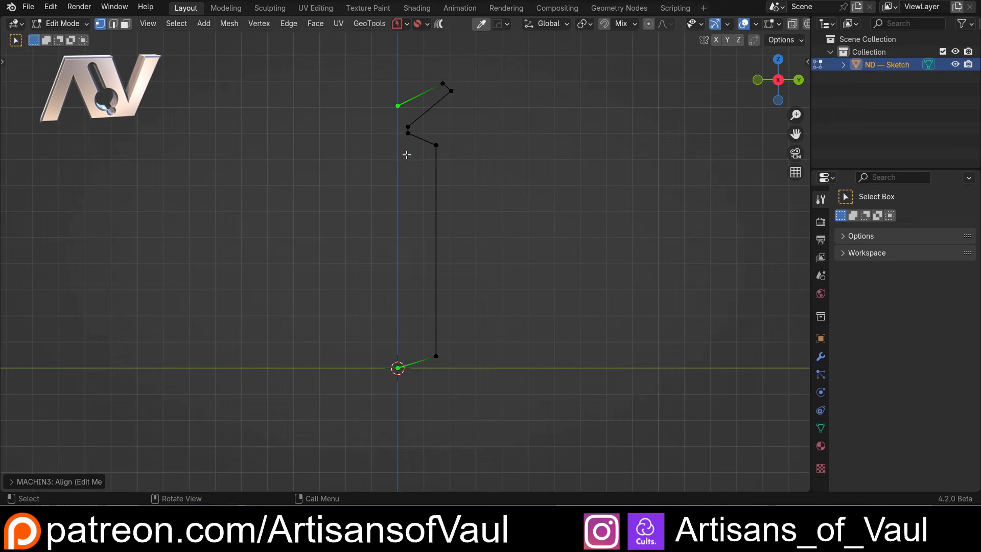
# Move the neck's upper vertex up about 0.27 along Z to lengthen the neck.
pyautogui.scroll(3, 406, 155)
pyautogui.keyDown('shift'); pyautogui.moveTo(407, 155); pyautogui.dragTo(386, 313, button='middle'); pyautogui.keyUp('shift')
pyautogui.click(416, 252)
pyautogui.press('g')
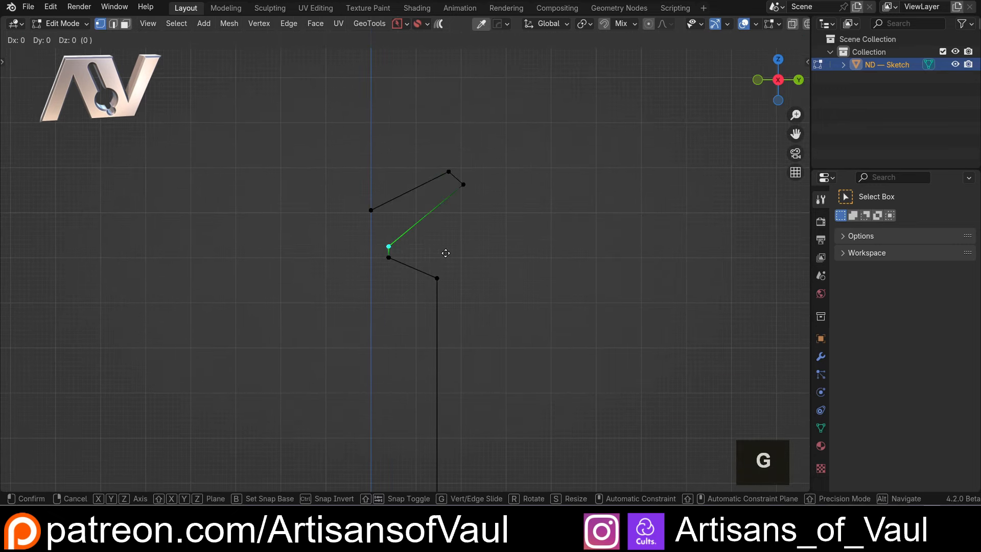
pyautogui.press('z')
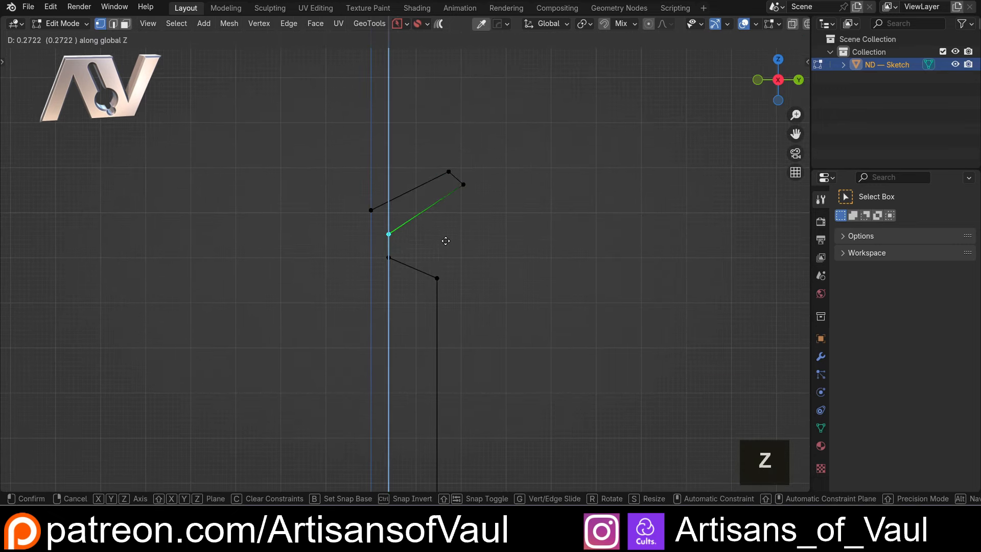
pyautogui.click(445, 241)
pyautogui.scroll(-2, 444, 241)
pyautogui.keyDown('shift'); pyautogui.moveTo(445, 241); pyautogui.dragTo(440, 158, button='middle'); pyautogui.keyUp('shift')
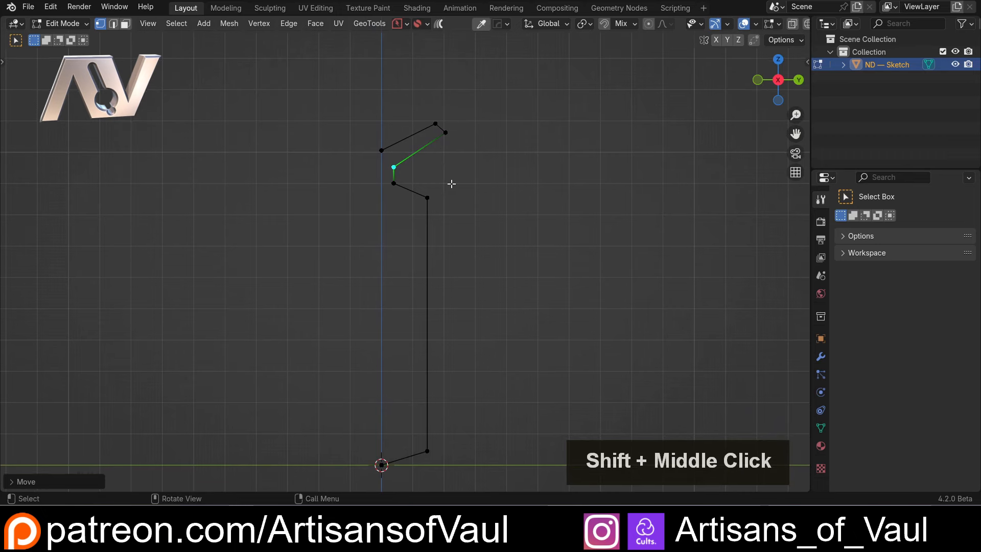
# Deselect everything, close and fill the profile with ND's Make Manifold from Fast (Predict), and return to Object Mode.
pyautogui.click(523, 299)
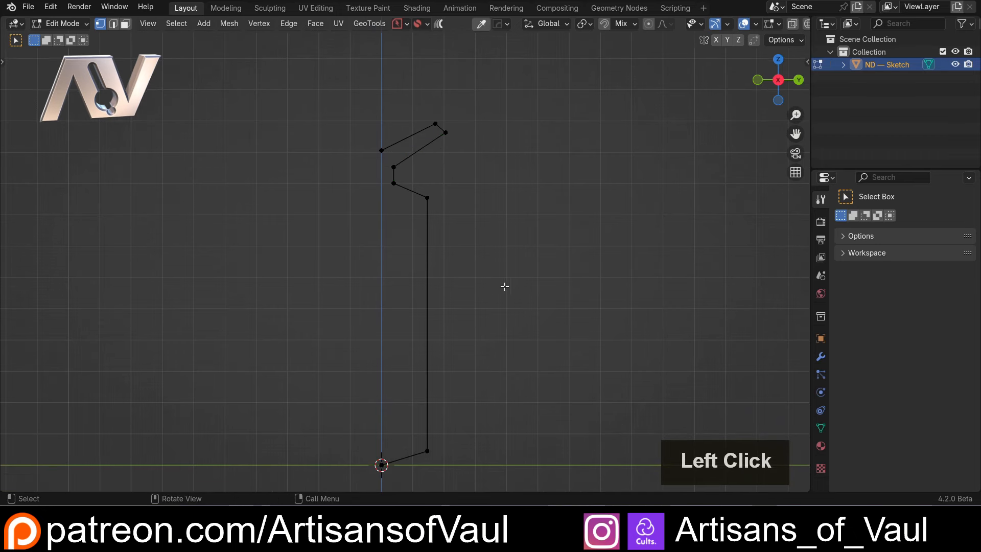
pyautogui.press('shift')
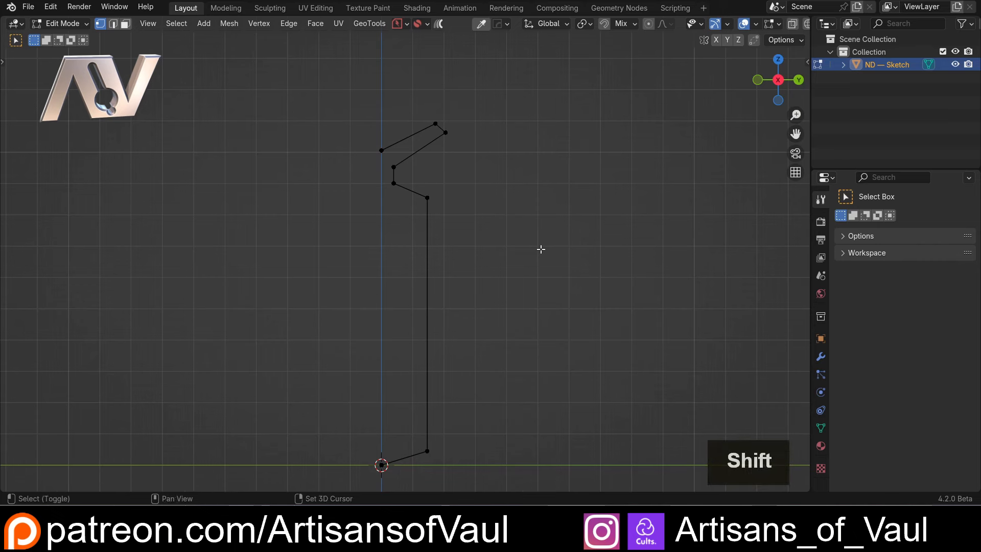
pyautogui.hotkey('shift', 'f')
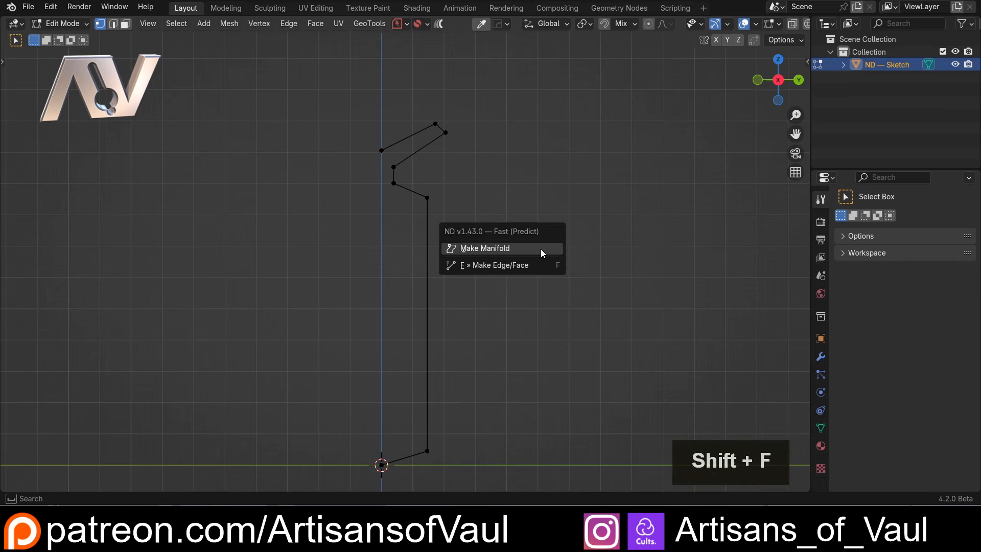
pyautogui.click(480, 250)
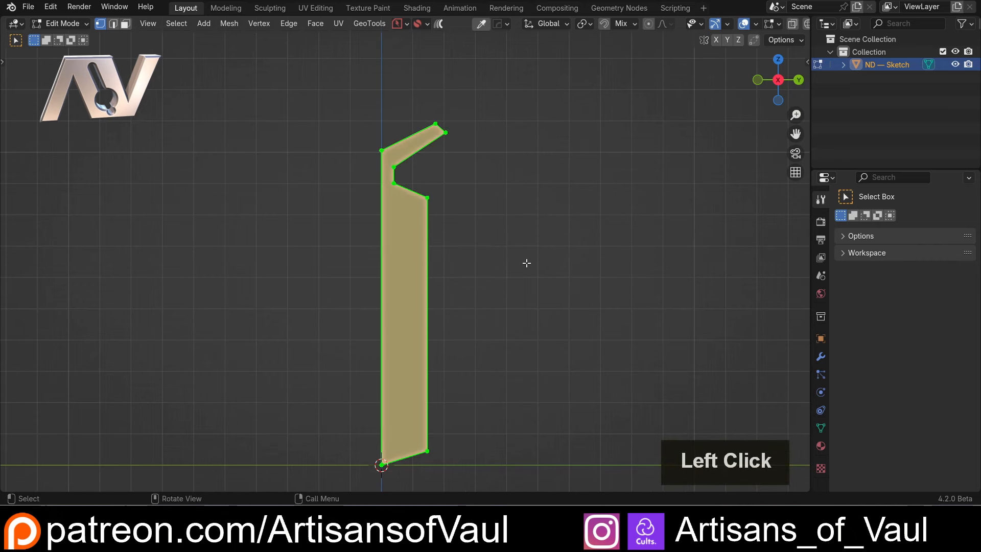
pyautogui.moveTo(477, 239)
pyautogui.mouseDown(button='middle')
pyautogui.moveTo(454, 226)
pyautogui.moveTo(414, 300)
pyautogui.moveTo(450, 206)
pyautogui.mouseUp(button='middle')
pyautogui.press('Tab')
pyautogui.moveTo(489, 248)
pyautogui.mouseDown(button='middle')
pyautogui.moveTo(520, 277)
pyautogui.moveTo(540, 277)
pyautogui.moveTo(452, 266)
pyautogui.moveTo(483, 259)
pyautogui.mouseUp(button='middle')
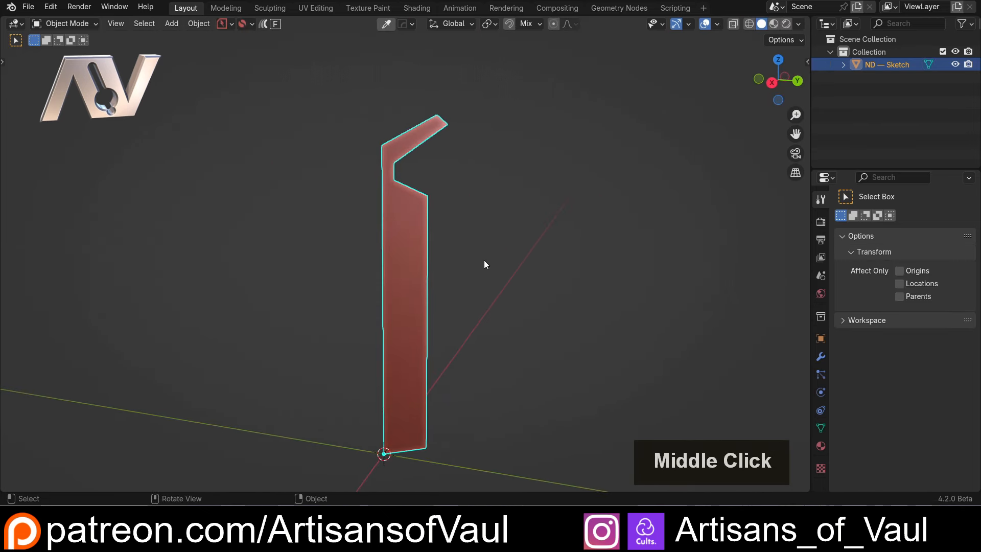
pyautogui.press('shift')
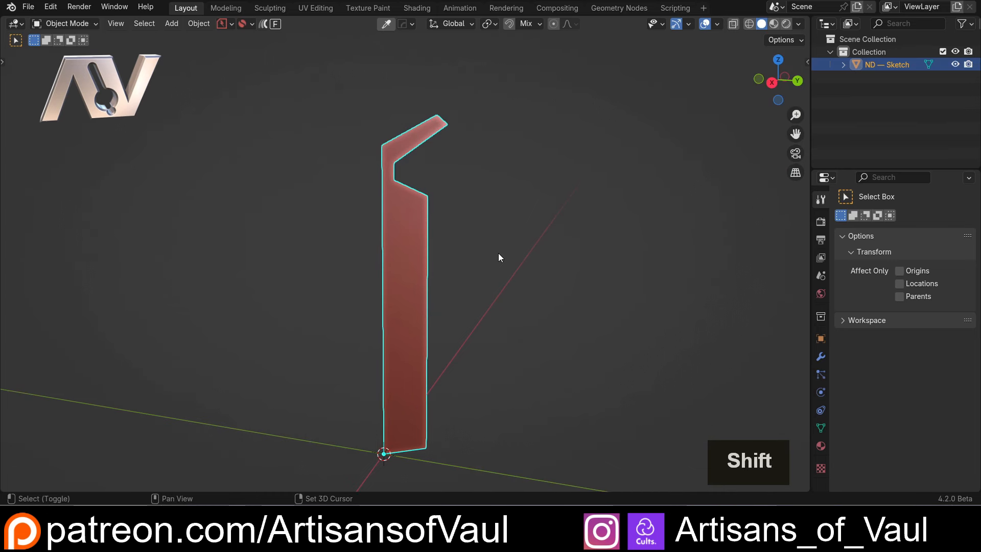
pyautogui.hotkey('shift', '2')
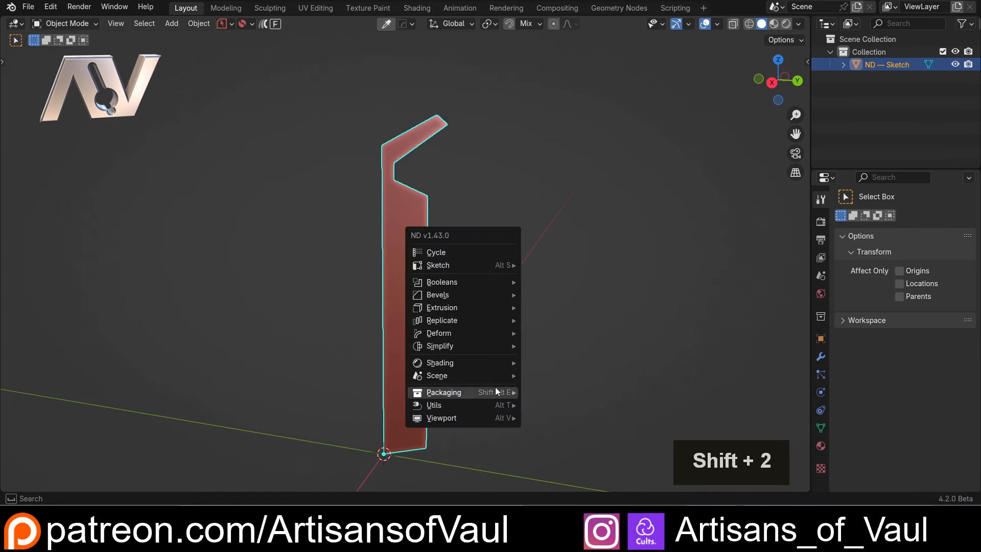
pyautogui.press('Escape')
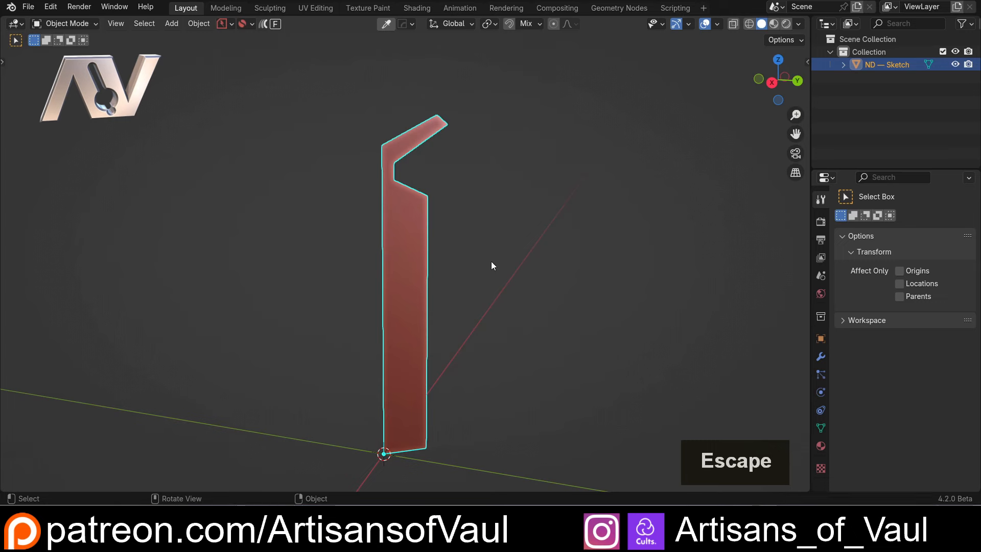
# Revolve the profile 360° around the Z axis with ND's Screw from Fast (Predict), using 256 segments.
pyautogui.press('shift')
pyautogui.hotkey('shift', 'f')
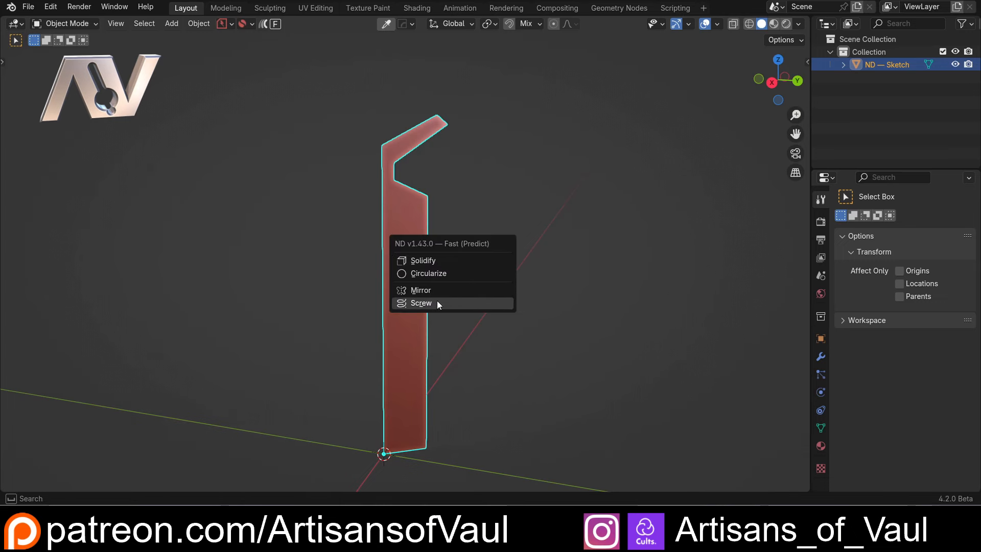
pyautogui.click(421, 303)
pyautogui.moveTo(409, 205); pyautogui.dragTo(453, 235, button='middle')
pyautogui.keyDown('shift'); pyautogui.scroll(1, 461, 231); pyautogui.keyUp('shift')
pyautogui.keyDown('shift'); pyautogui.scroll(1, 467, 228); pyautogui.keyUp('shift')
pyautogui.keyDown('shift'); pyautogui.scroll(-1, 455, 215); pyautogui.keyUp('shift')
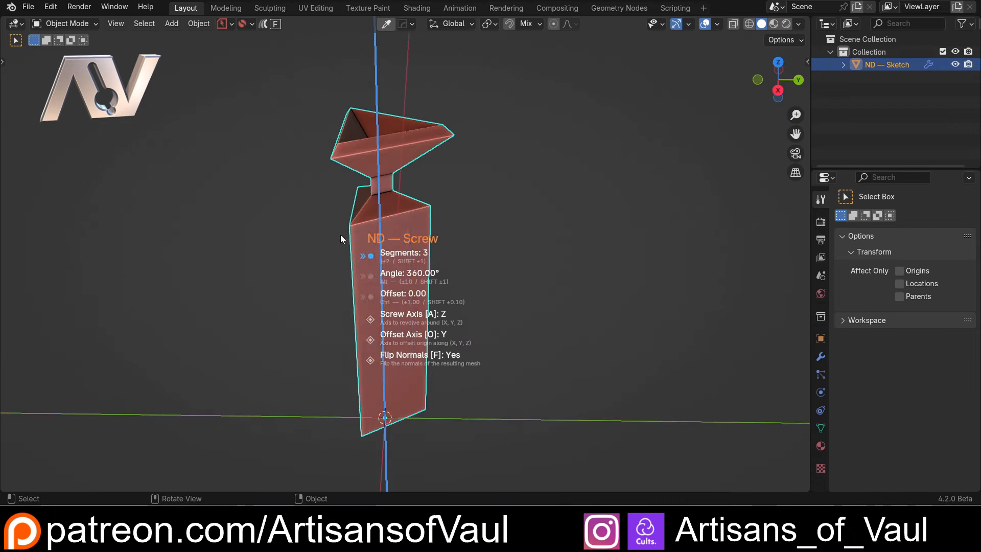
pyautogui.scroll(5, 553, 235)
pyautogui.scroll(-5, 553, 235)
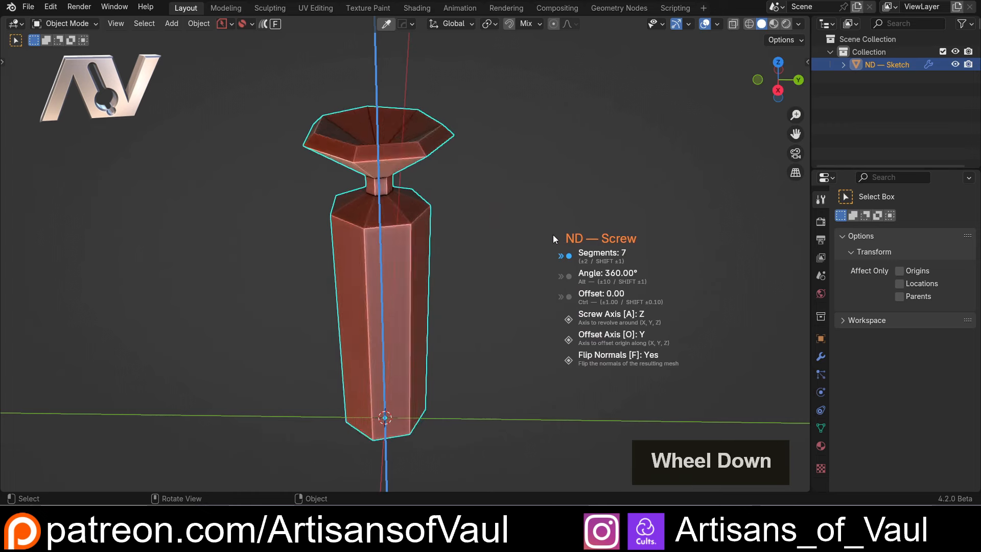
pyautogui.scroll(5, 553, 234)
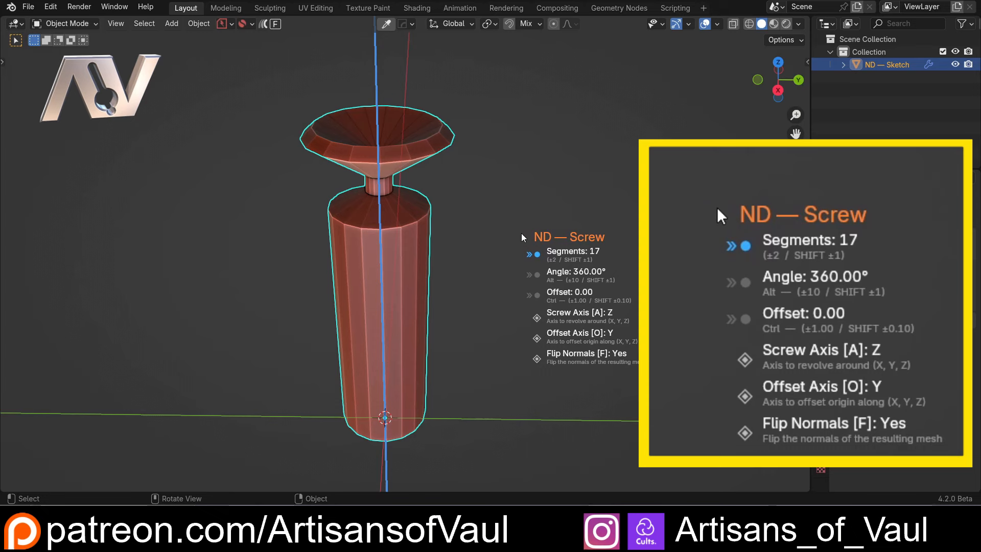
pyautogui.write('256')
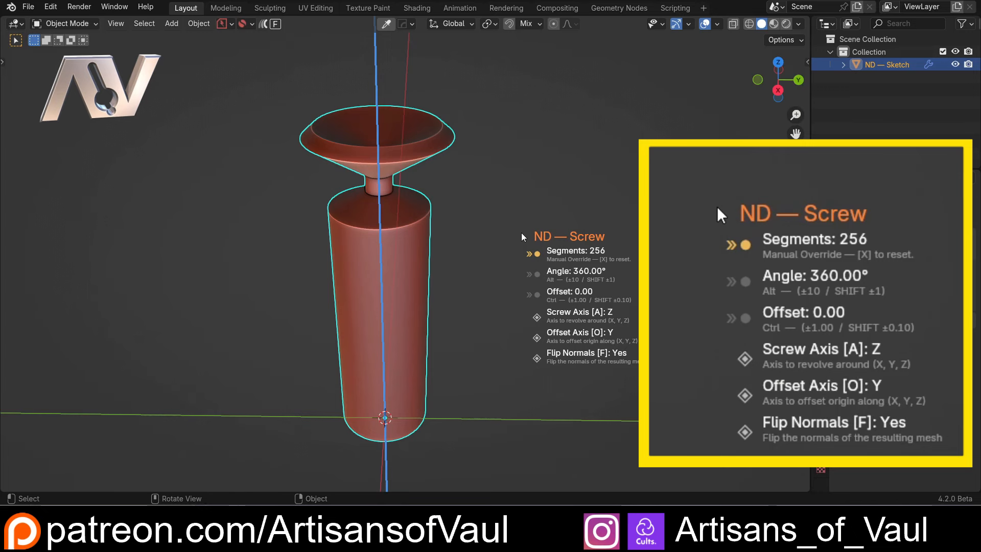
pyautogui.press('Return')
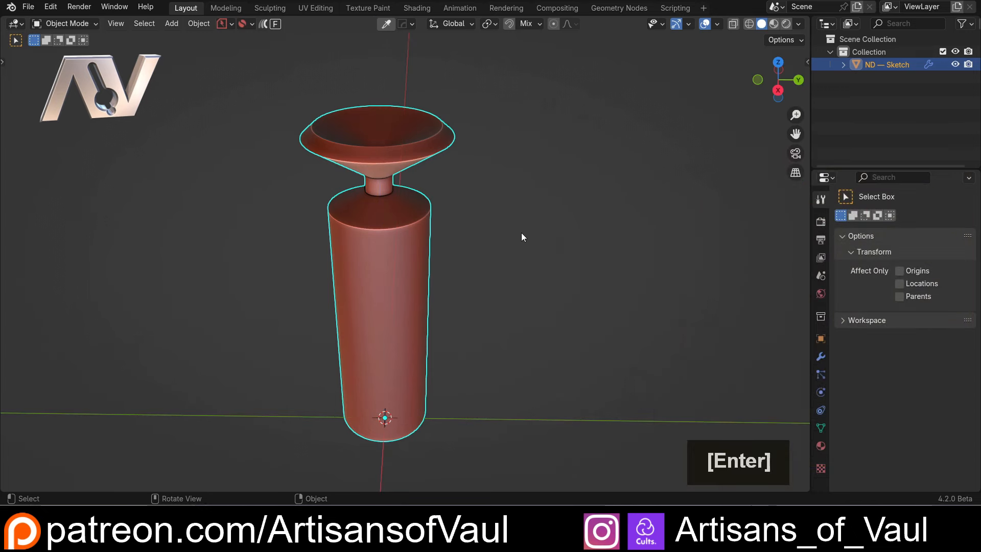
# Align the view along the X axis and frame the revolved object's neck closely.
pyautogui.moveTo(521, 236); pyautogui.dragTo(470, 224, button='middle')
pyautogui.click(778, 80)
pyautogui.scroll(5, 413, 206)
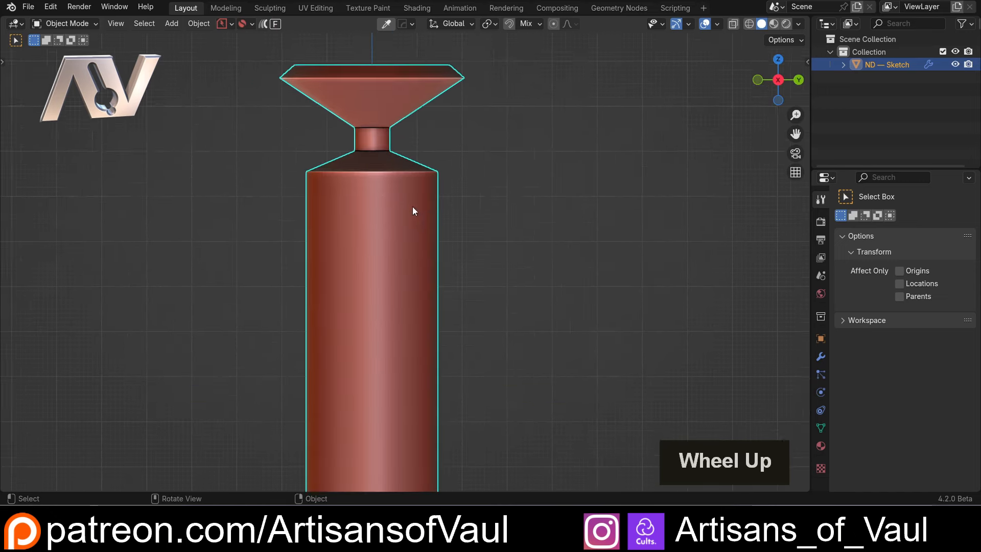
pyautogui.scroll(4, 404, 255)
pyautogui.scroll(3, 459, 223)
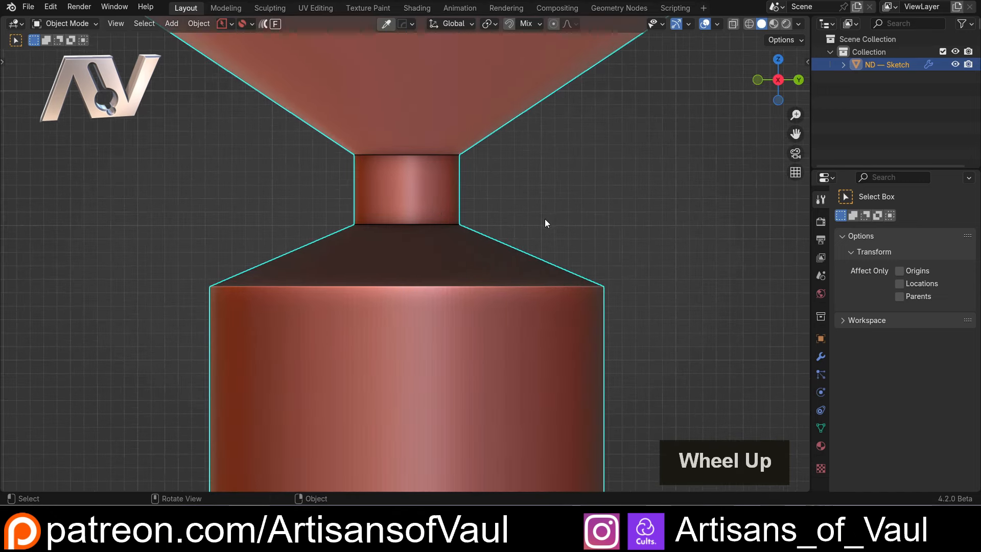
pyautogui.press('Tab')
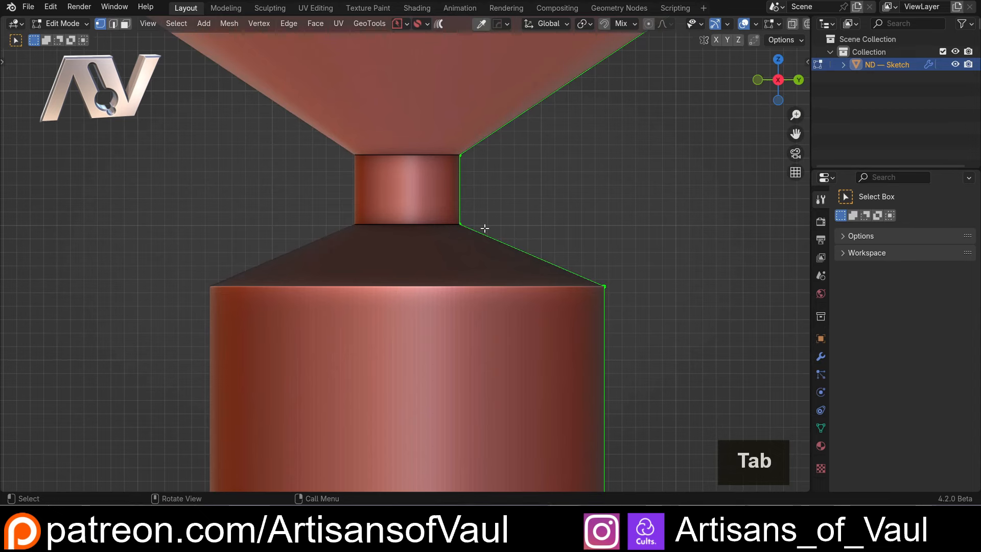
pyautogui.press('Tab')
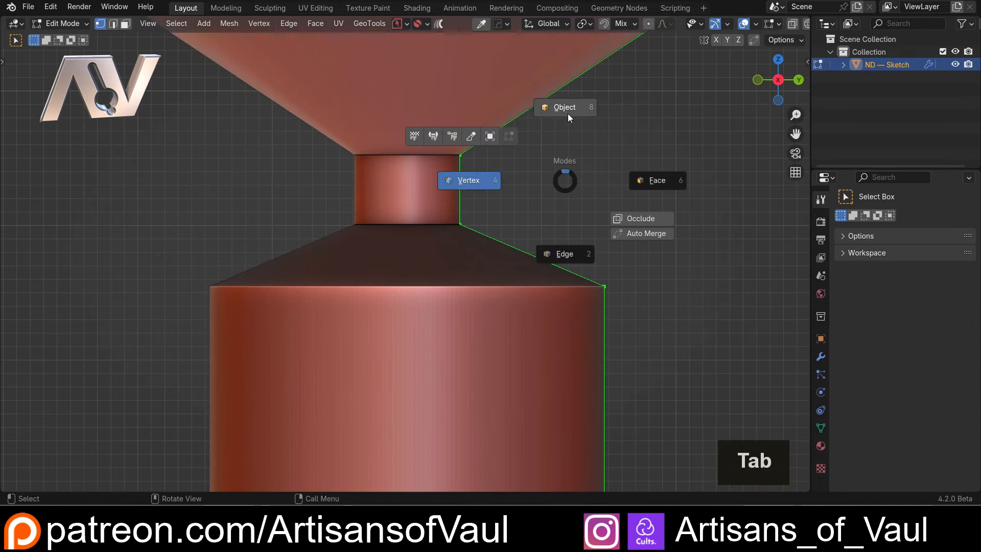
pyautogui.click(568, 113)
# Show the object's modifiers, enter Edit Mode and turn off the Screw modifier's viewport display.
pyautogui.scroll(-4, 516, 198)
pyautogui.click(821, 356)
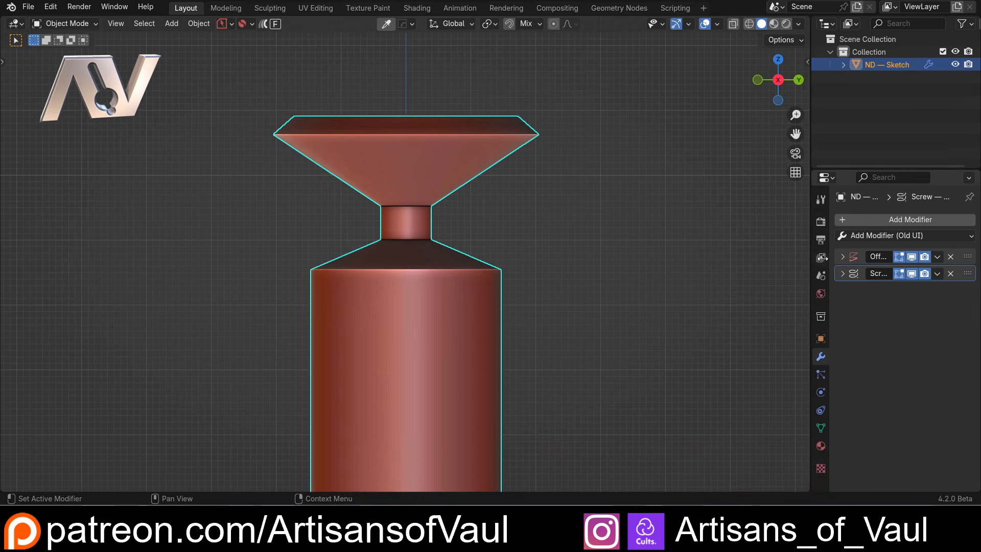
pyautogui.scroll(3, 495, 262)
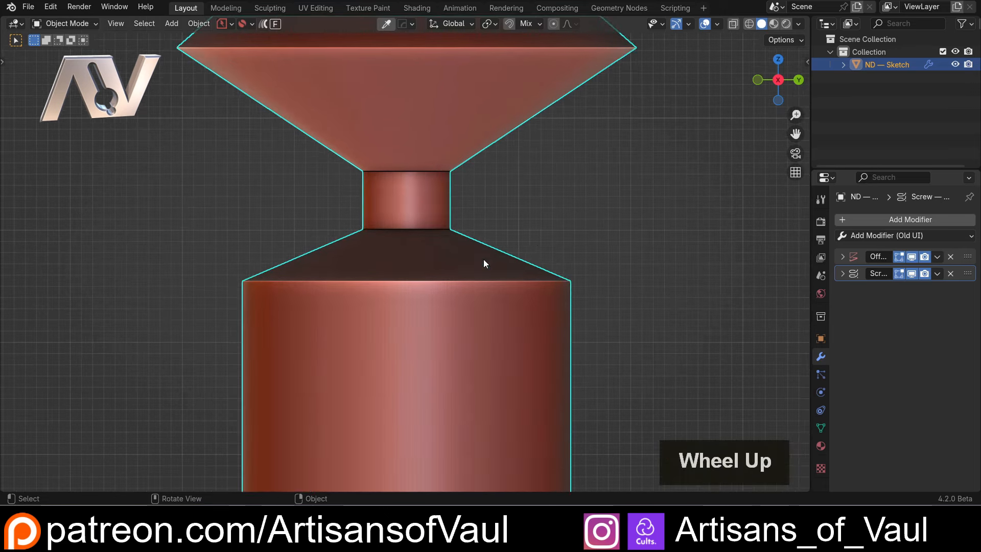
pyautogui.press('Tab')
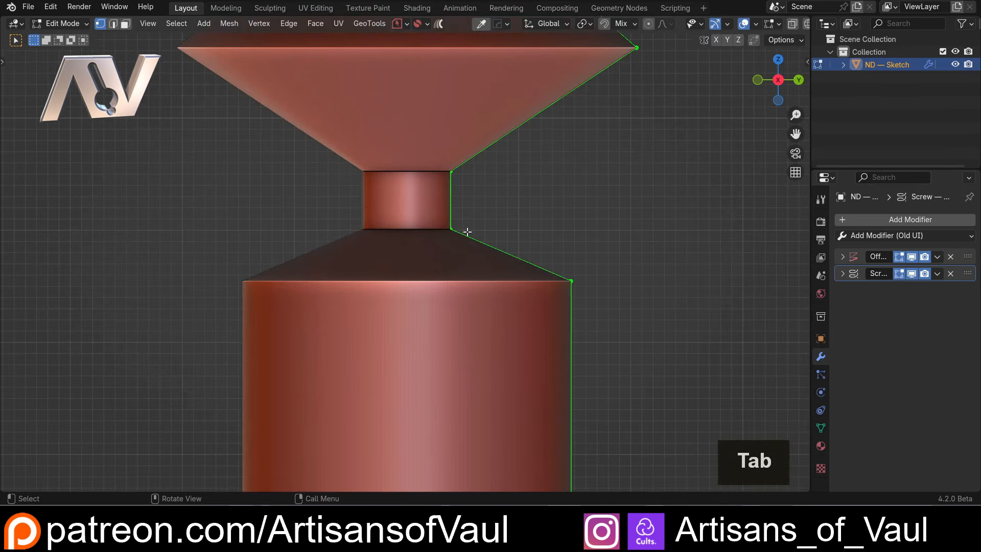
pyautogui.click(912, 273)
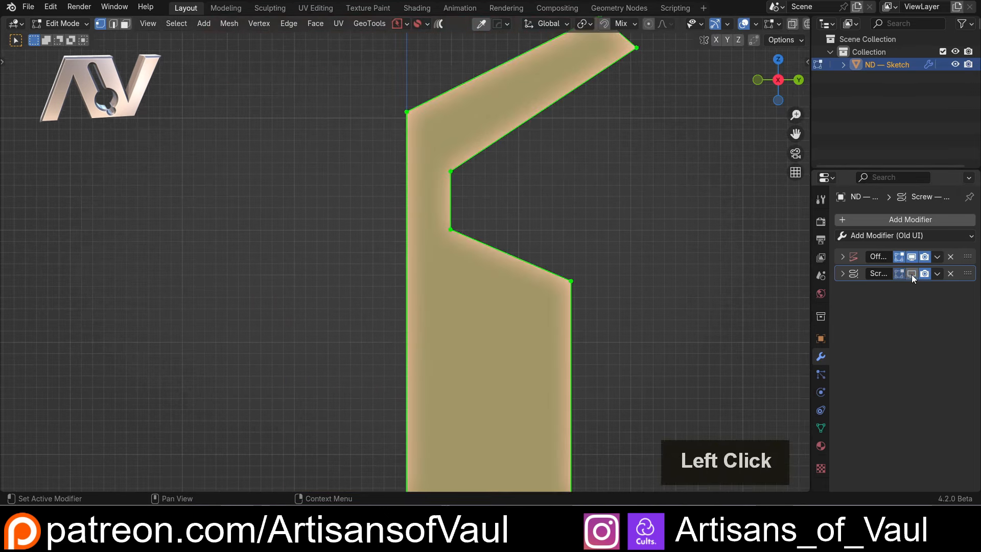
# Add ND's Vertex Bevel from Fast (Predict) to the vertex at the neck's lower corner, about 0.40 wide.
pyautogui.click(451, 230)
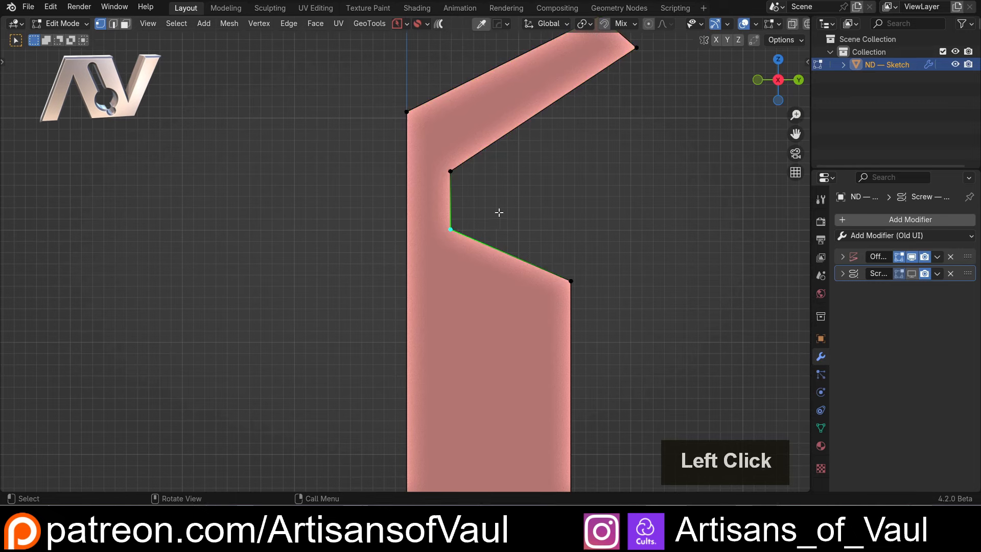
pyautogui.hotkey('shift', 'f')
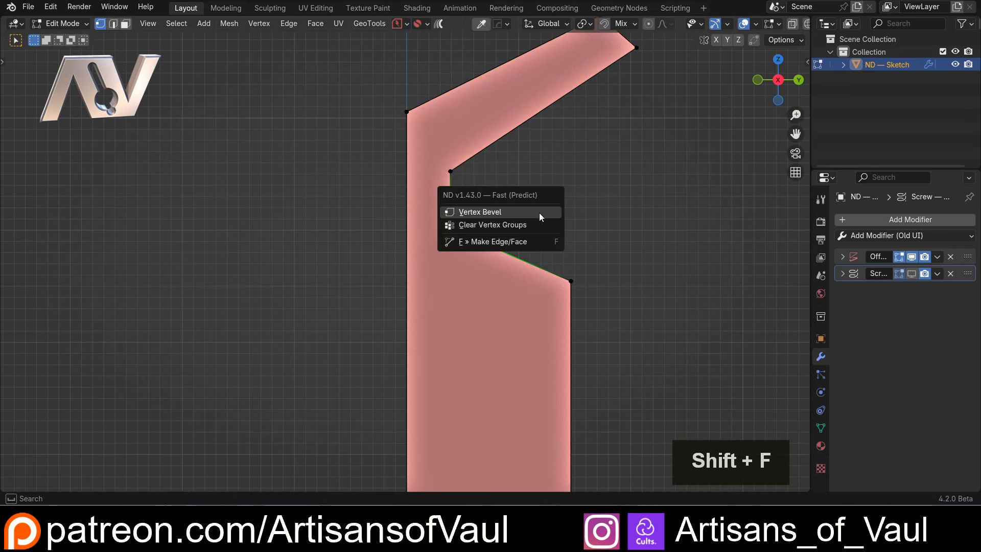
pyautogui.click(540, 216)
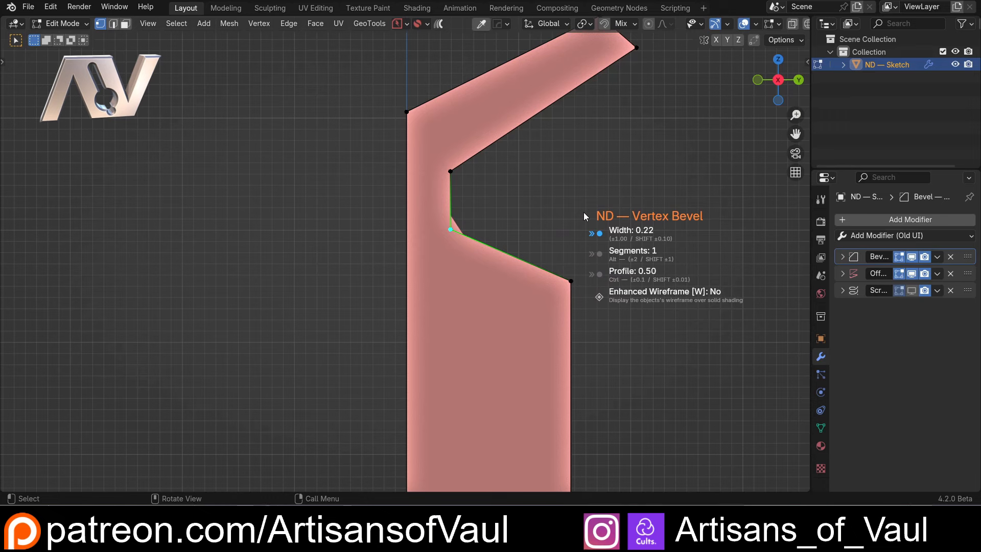
pyautogui.scroll(1, 584, 216)
pyautogui.scroll(-1, 584, 216)
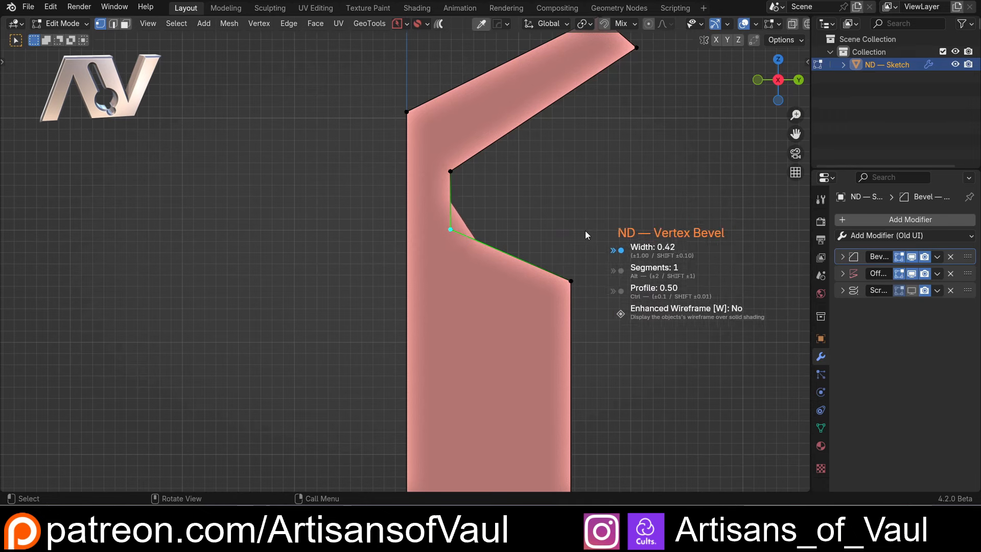
pyautogui.scroll(1, 625, 231)
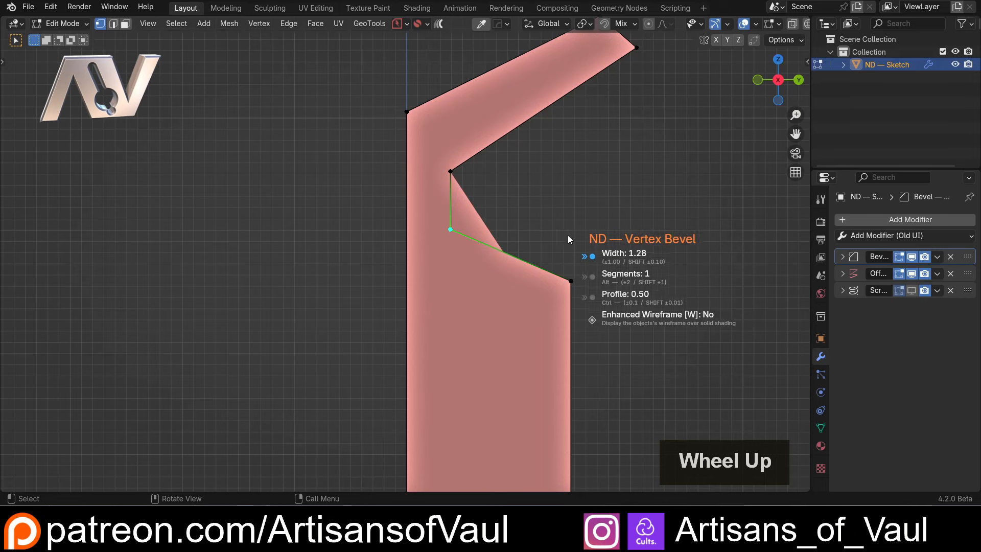
pyautogui.scroll(-1, 528, 237)
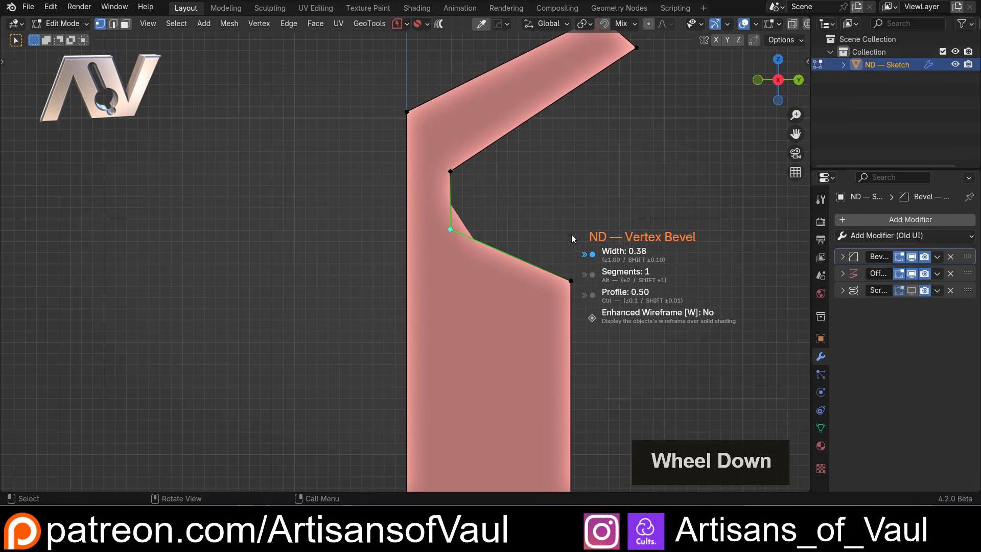
pyautogui.scroll(1, 571, 234)
pyautogui.scroll(-1, 571, 235)
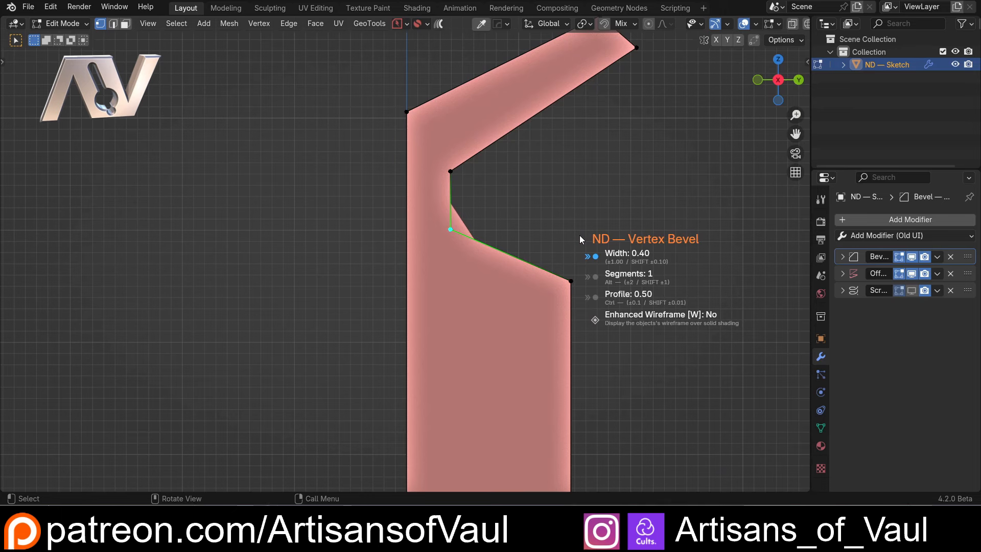
# Give the lower neck corner's Vertex Bevel 32 segments and a width of 0.28.
pyautogui.press('alt')
pyautogui.keyDown('alt'); pyautogui.scroll(20, 580, 235); pyautogui.keyUp('alt')
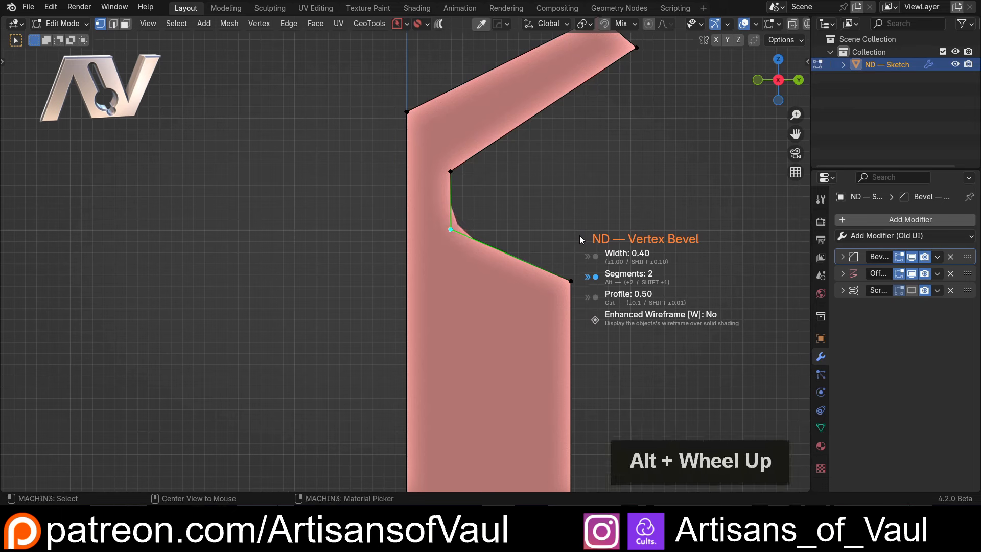
pyautogui.keyDown('alt'); pyautogui.scroll(-1, 579, 235); pyautogui.keyUp('alt')
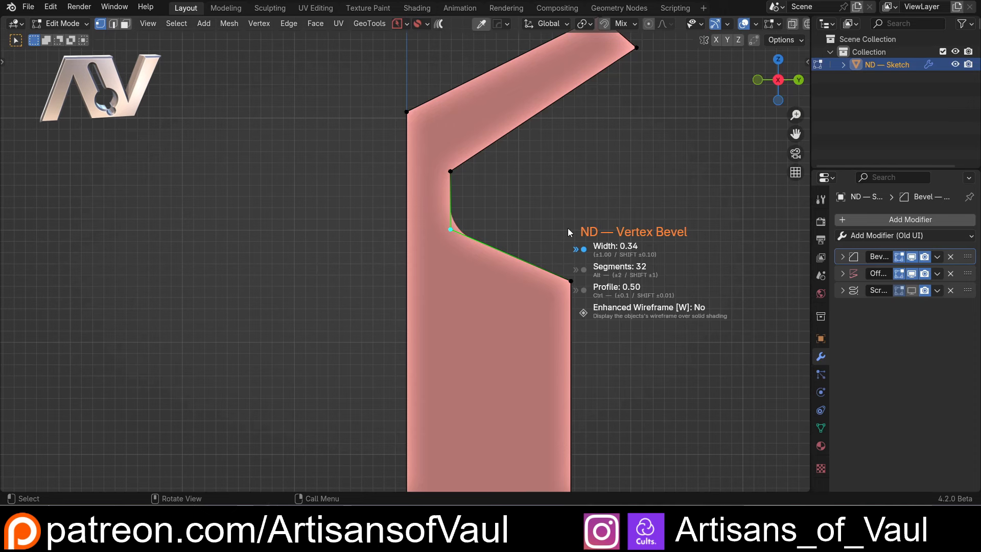
pyautogui.press('alt')
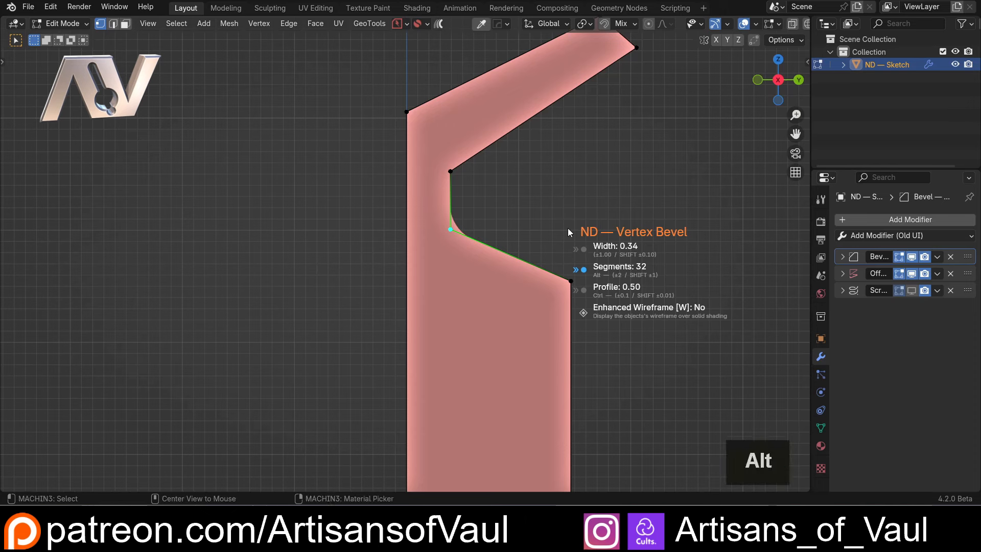
pyautogui.press('ctrl')
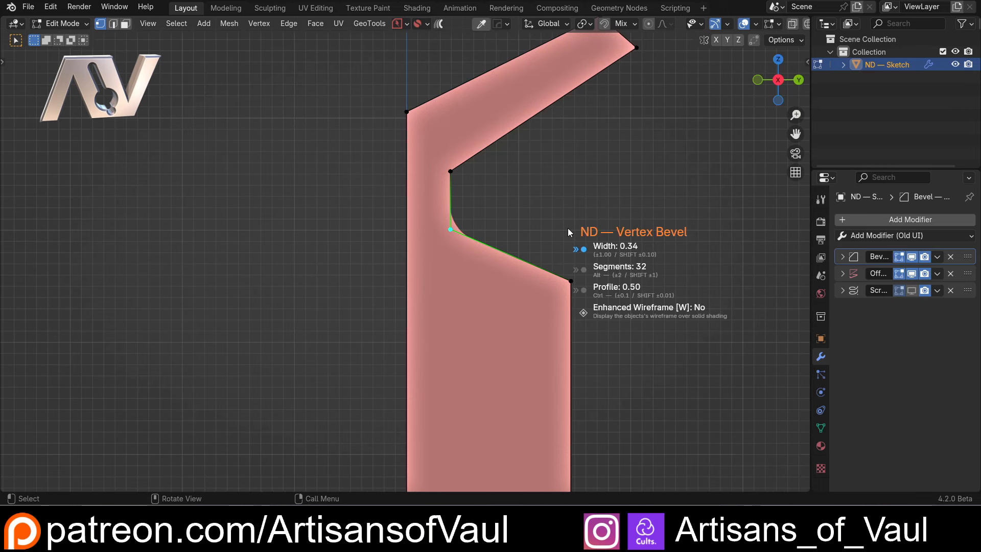
pyautogui.press('alt')
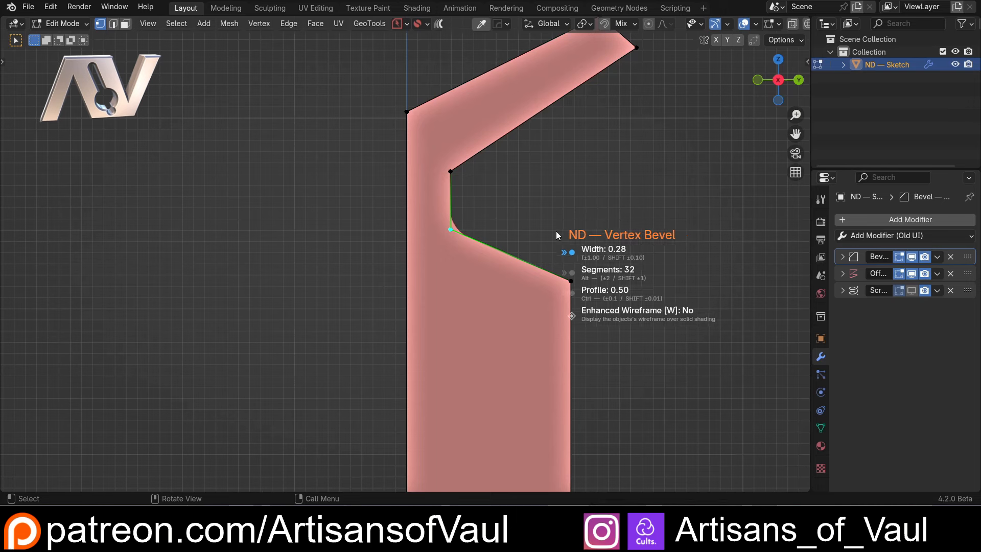
pyautogui.click(556, 231)
# Add ND's Vertex Bevel from Fast (Predict) with 32 segments to the vertex at the neck's upper corner.
pyautogui.click(452, 172)
pyautogui.keyDown('shift'); pyautogui.moveTo(451, 171); pyautogui.dragTo(416, 223, button='middle'); pyautogui.keyUp('shift')
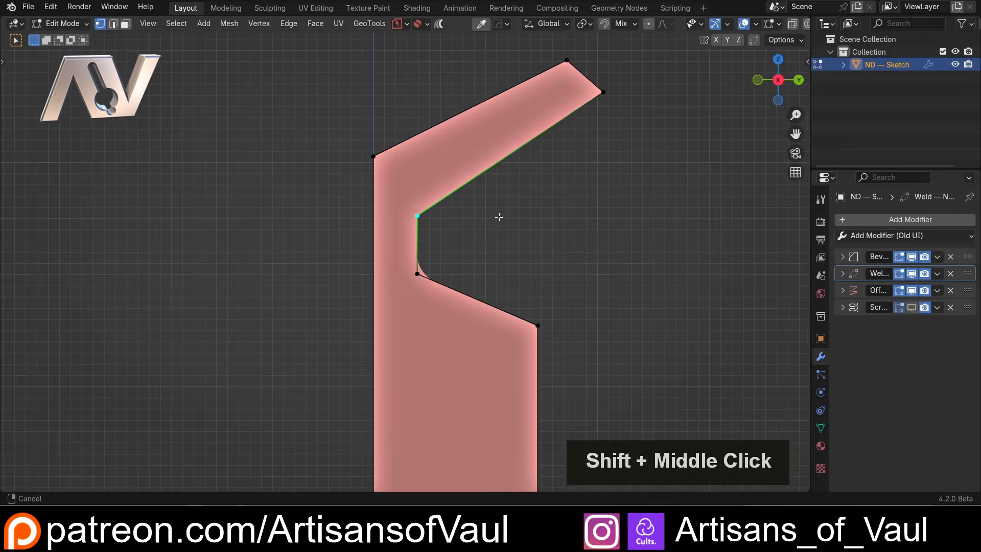
pyautogui.hotkey('shift', 'f')
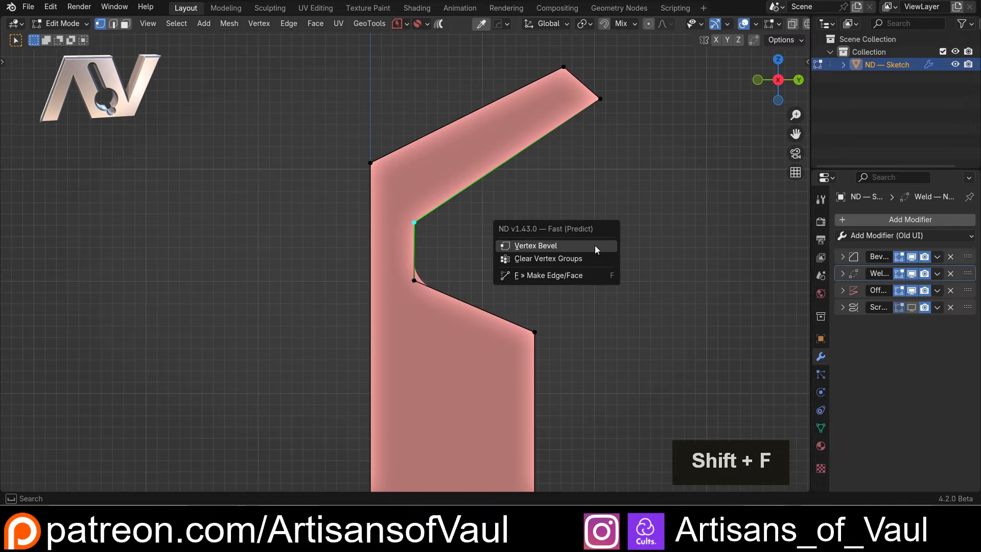
pyautogui.click(595, 245)
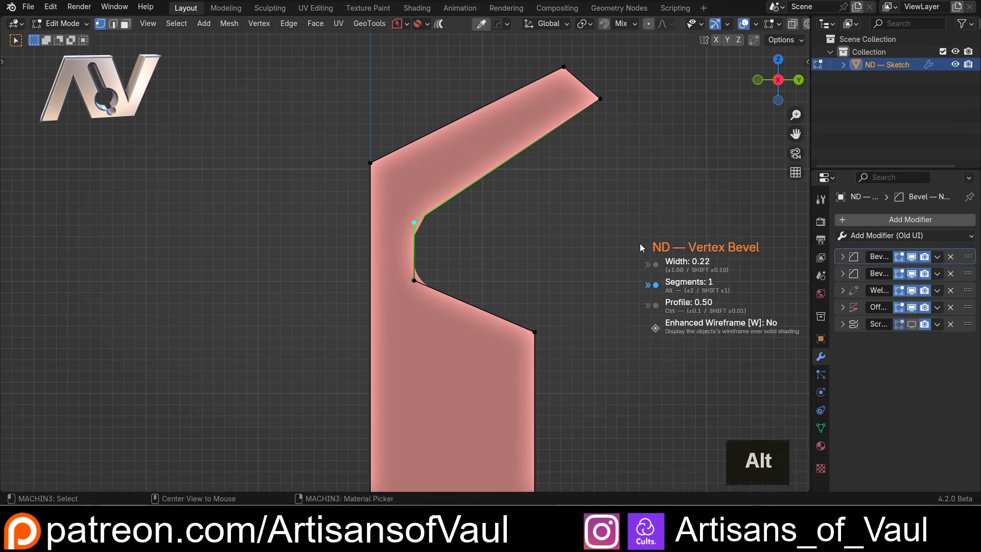
pyautogui.keyDown('alt'); pyautogui.scroll(10, 640, 246); pyautogui.keyUp('alt')
pyautogui.keyDown('alt'); pyautogui.scroll(6, 640, 243); pyautogui.keyUp('alt')
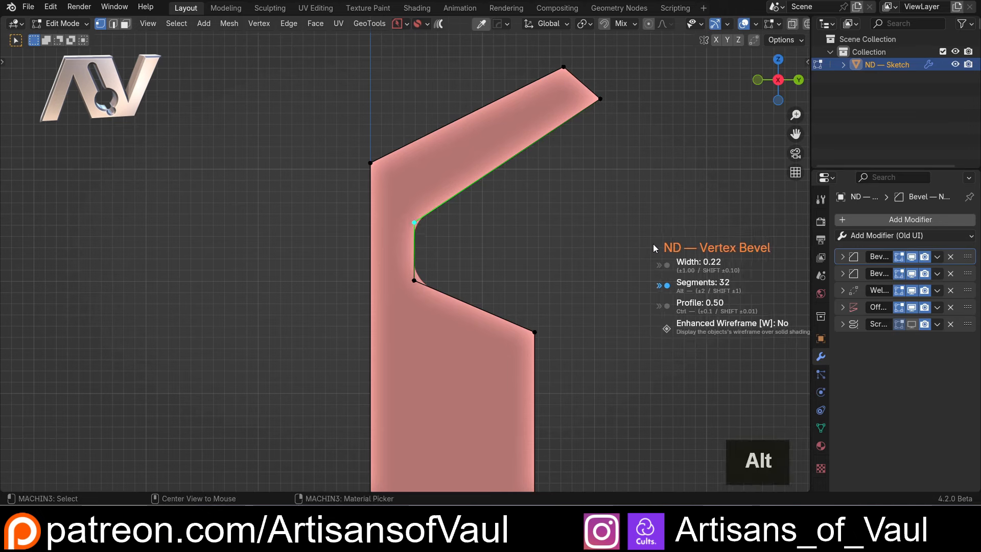
pyautogui.click(686, 245)
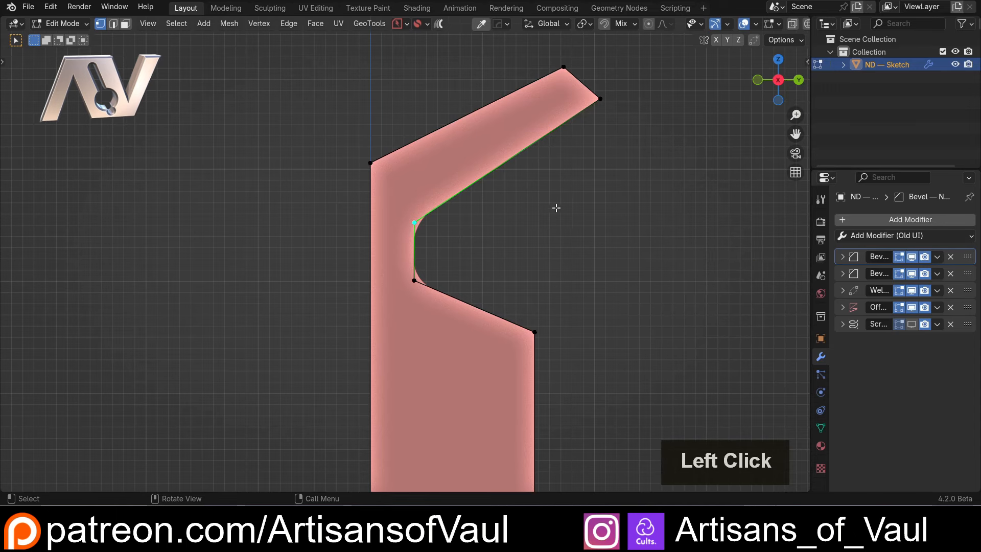
# Return to Object Mode and set the lower neck corner's Bevel modifier amount to 0.2625.
pyautogui.press('Tab')
pyautogui.scroll(-3, 750, 250)
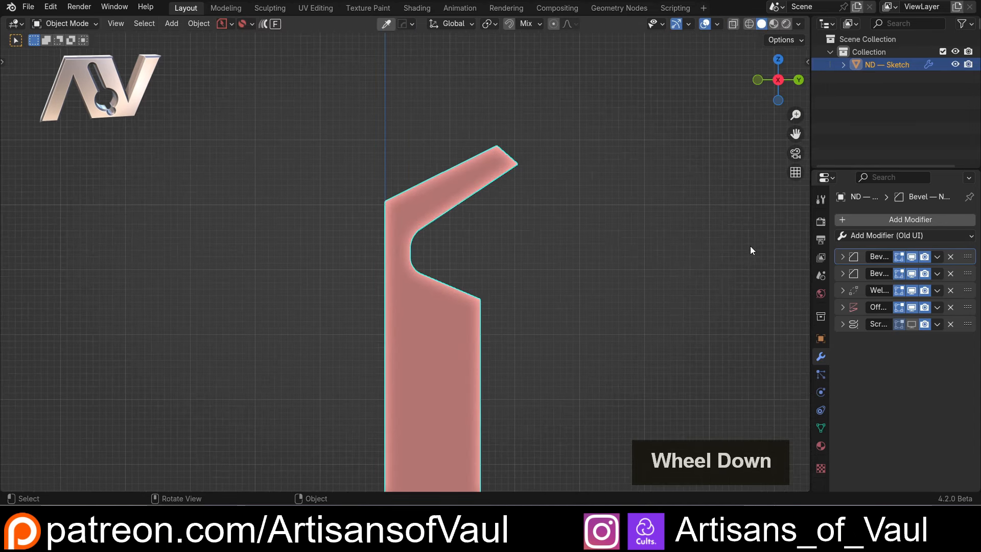
pyautogui.click(842, 274)
pyautogui.click(842, 274)
pyautogui.doubleClick(843, 257)
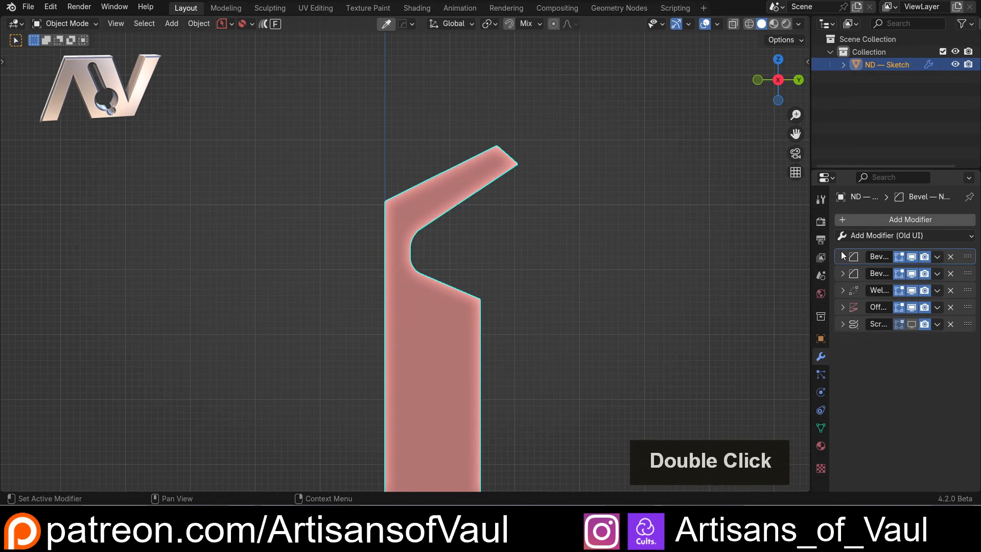
pyautogui.scroll(4, 403, 243)
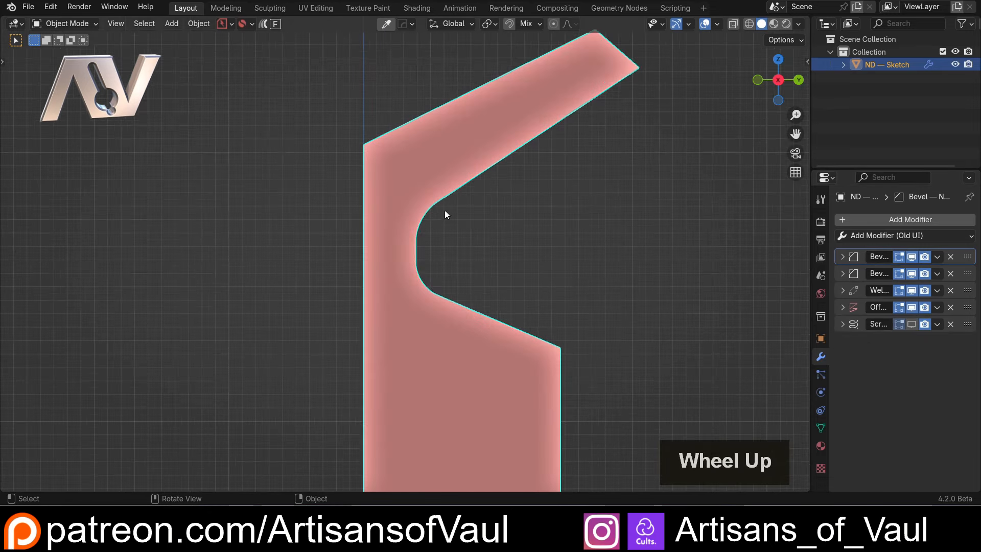
pyautogui.click(841, 274)
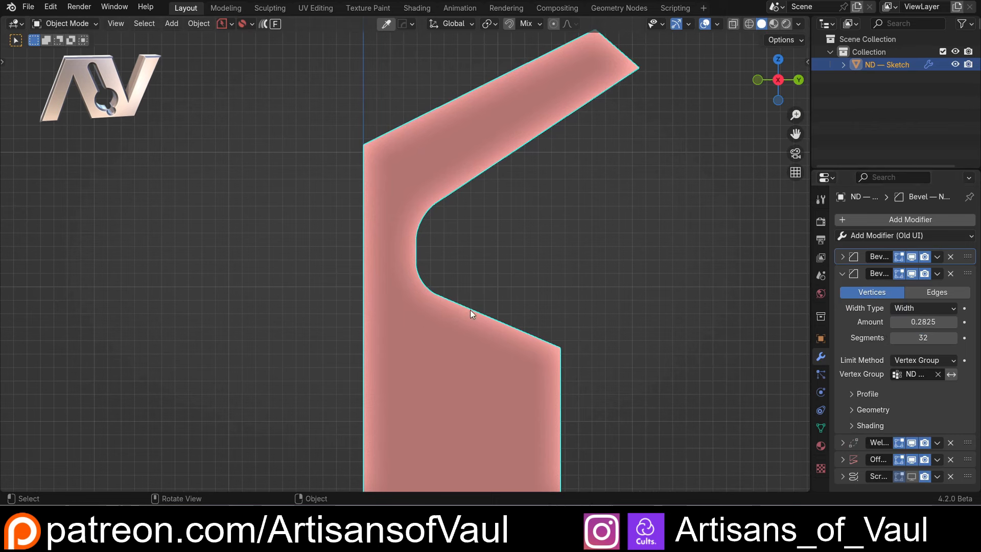
pyautogui.scroll(1, 506, 273)
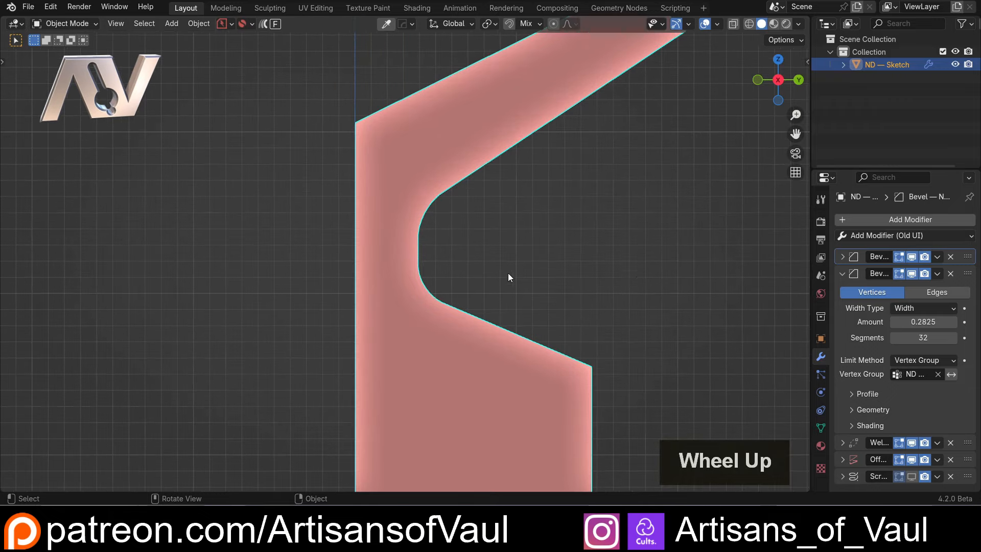
pyautogui.moveTo(919, 322); pyautogui.dragTo(900, 322)
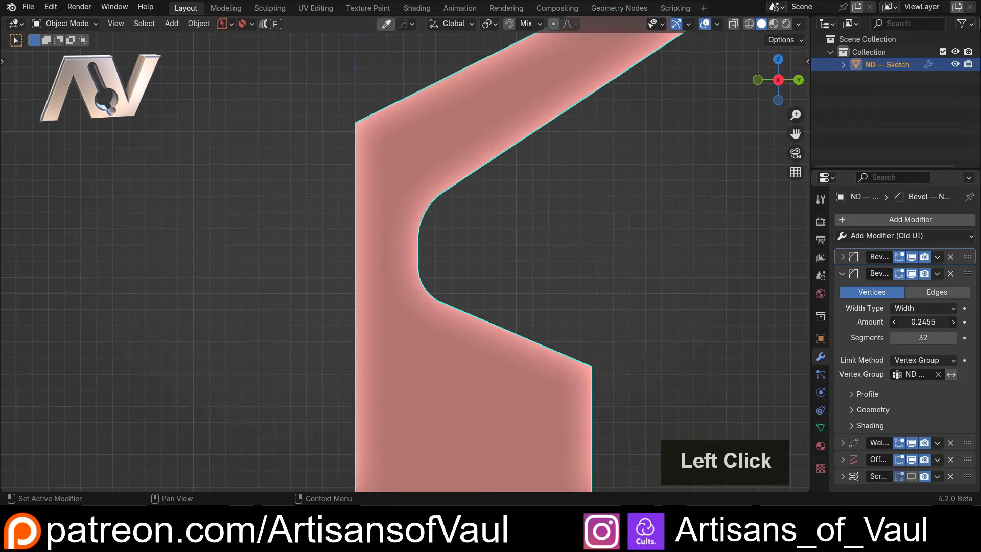
pyautogui.scroll(-3, 729, 267)
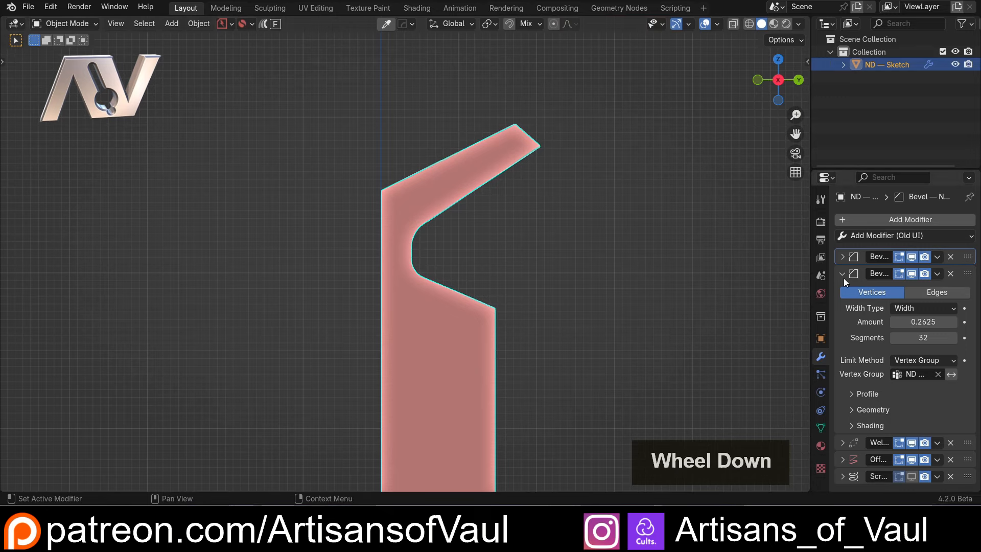
pyautogui.click(842, 273)
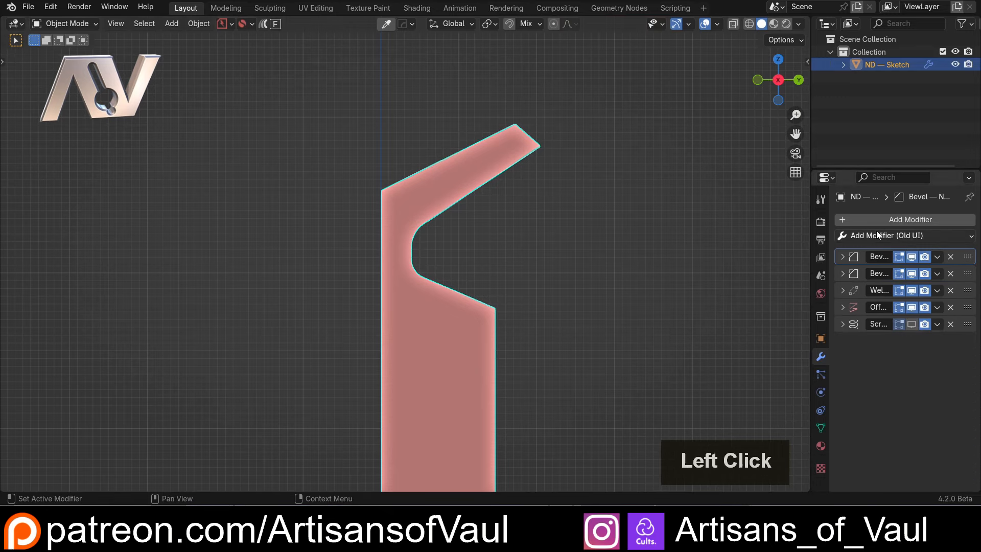
# Turn the Screw modifier's viewport display back on and inspect the revolved object with its rounded neck.
pyautogui.click(912, 324)
pyautogui.scroll(-4, 496, 275)
pyautogui.click(482, 255)
pyautogui.scroll(1, 449, 274)
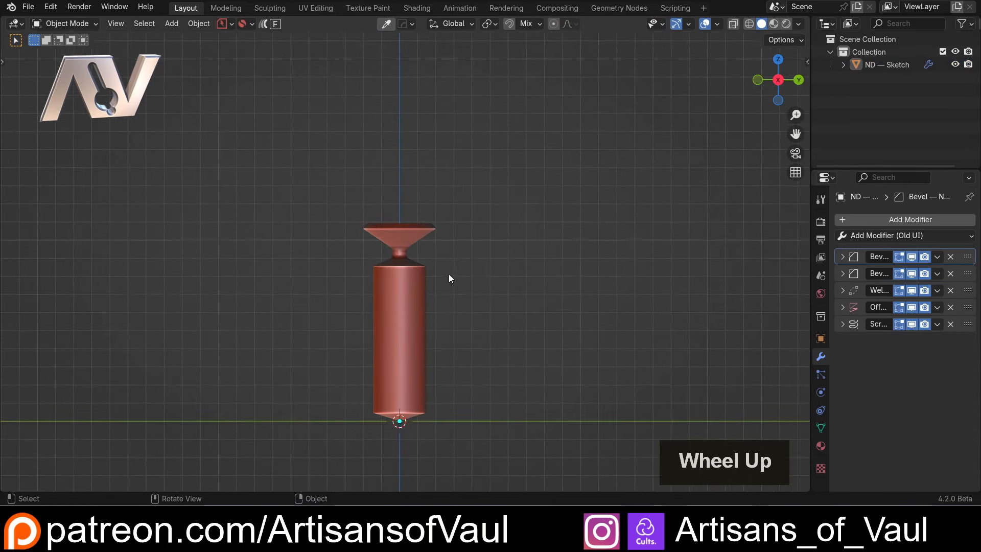
pyautogui.moveTo(449, 274)
pyautogui.mouseDown(button='middle')
pyautogui.moveTo(471, 269)
pyautogui.moveTo(502, 282)
pyautogui.moveTo(447, 261)
pyautogui.mouseUp(button='middle')
pyautogui.scroll(2, 537, 296)
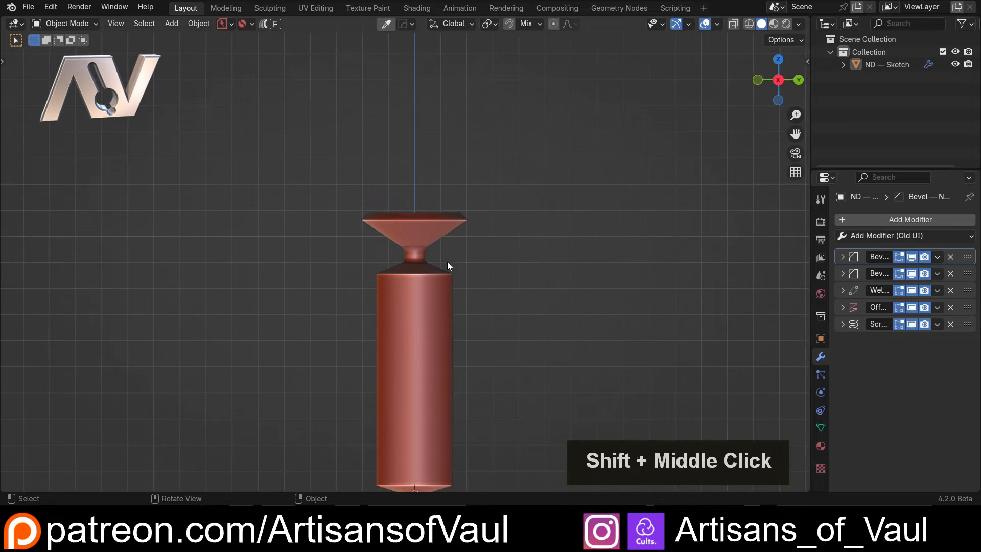
# In vertex Edit Mode, select all profile vertices from the body's upper edge upward and raise them along Z.
pyautogui.click(448, 270)
pyautogui.scroll(-2, 554, 316)
pyautogui.press('Tab')
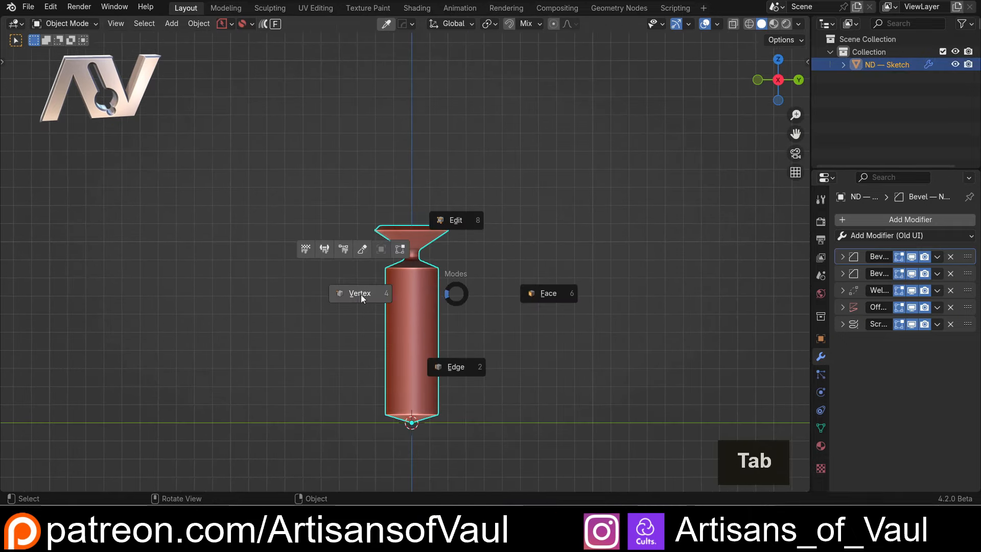
pyautogui.hotkey('shift', 'z')
pyautogui.moveTo(343, 197); pyautogui.dragTo(526, 305)
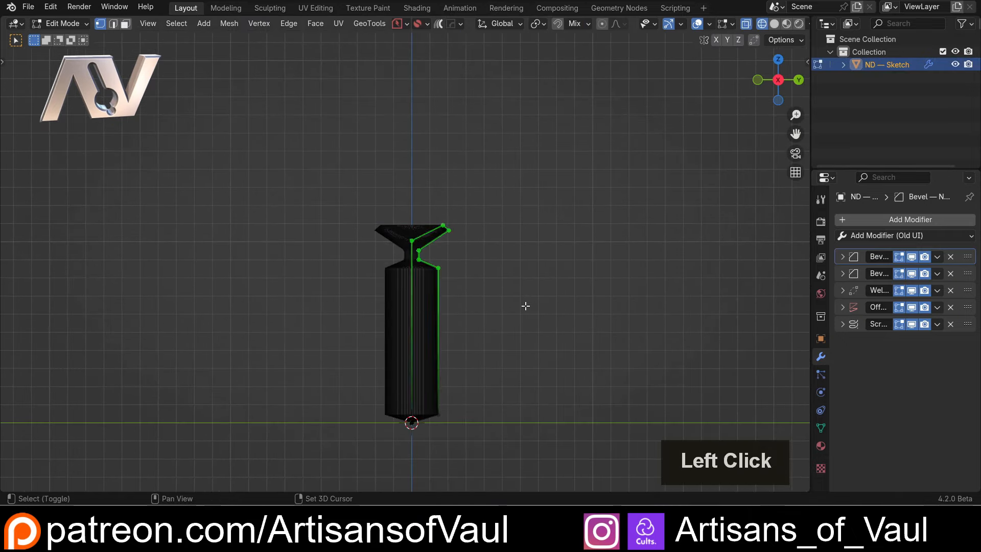
pyautogui.hotkey('shift', 'z')
pyautogui.scroll(4, 509, 294)
pyautogui.press('g')
pyautogui.press('z')
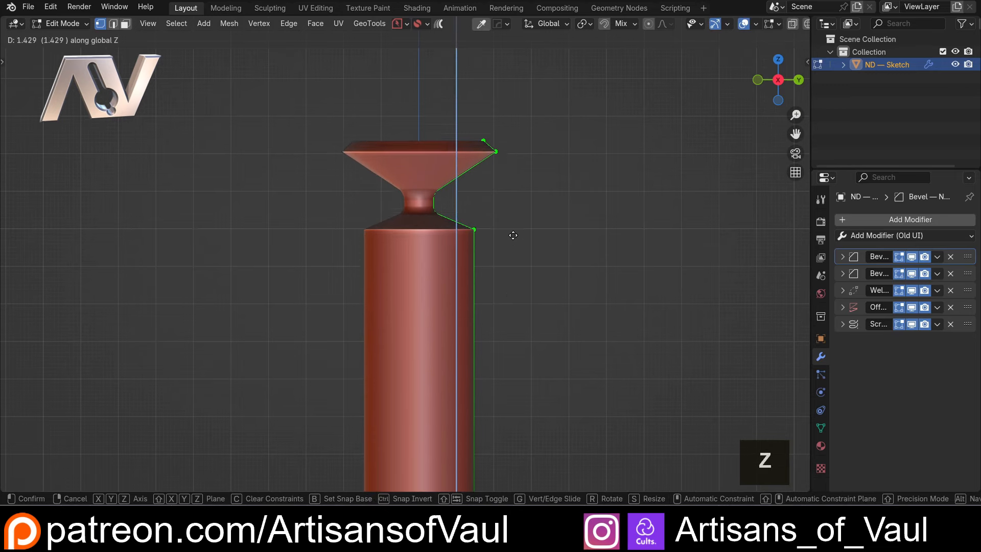
pyautogui.click(521, 186)
# Raise the selected upper vertices further along Z to lengthen the body, and leave Edit Mode.
pyautogui.scroll(-3, 521, 214)
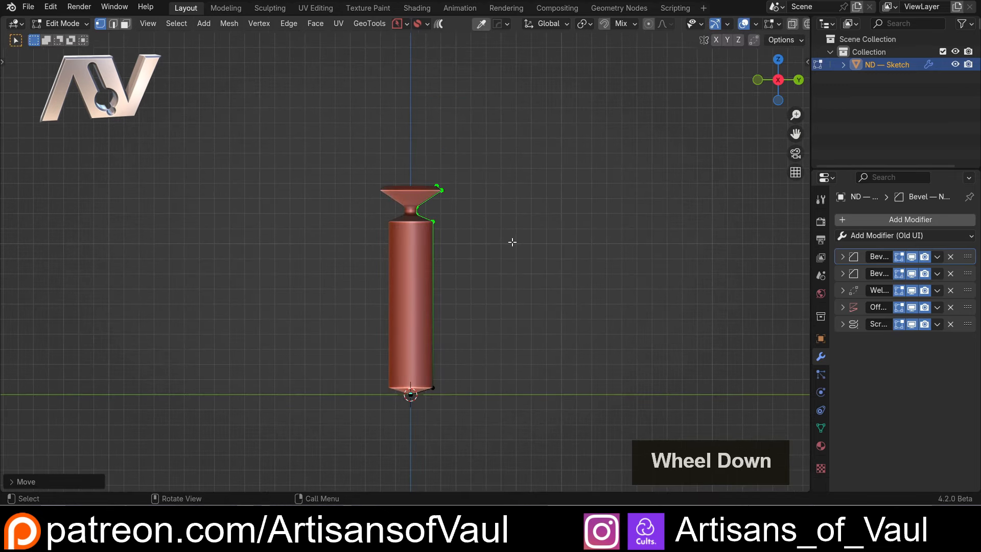
pyautogui.press('g')
pyautogui.press('z')
pyautogui.click(491, 241)
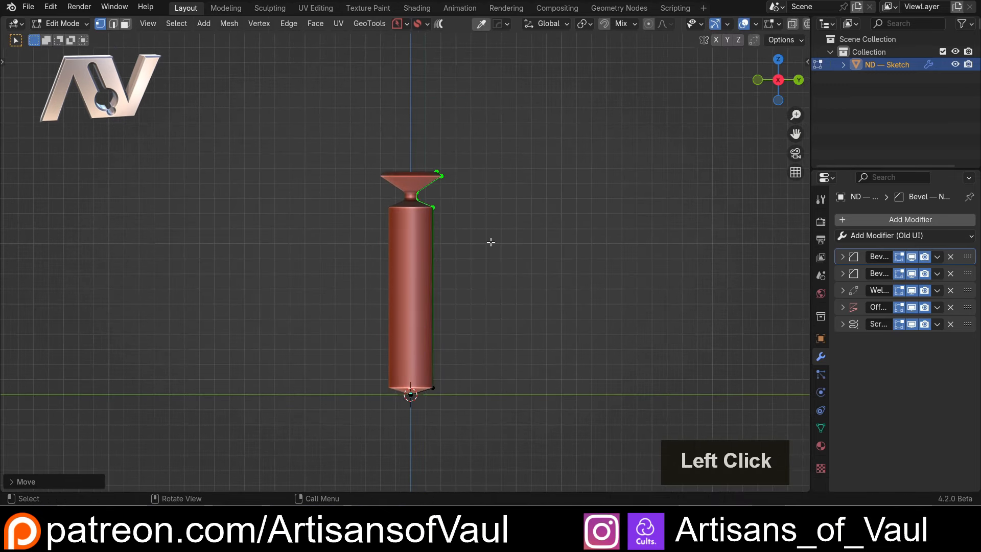
pyautogui.press('Tab')
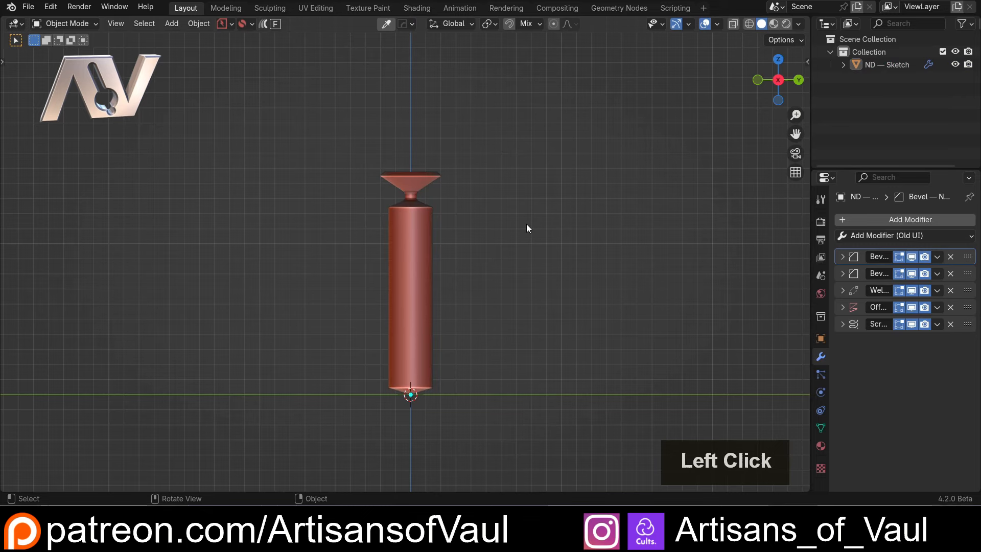
# Select the lengthened object and start ND's Panel from Fast (Predict) on it.
pyautogui.scroll(3, 470, 299)
pyautogui.keyDown('shift'); pyautogui.moveTo(470, 298); pyautogui.dragTo(404, 150, button='middle'); pyautogui.keyUp('shift')
pyautogui.click(412, 171)
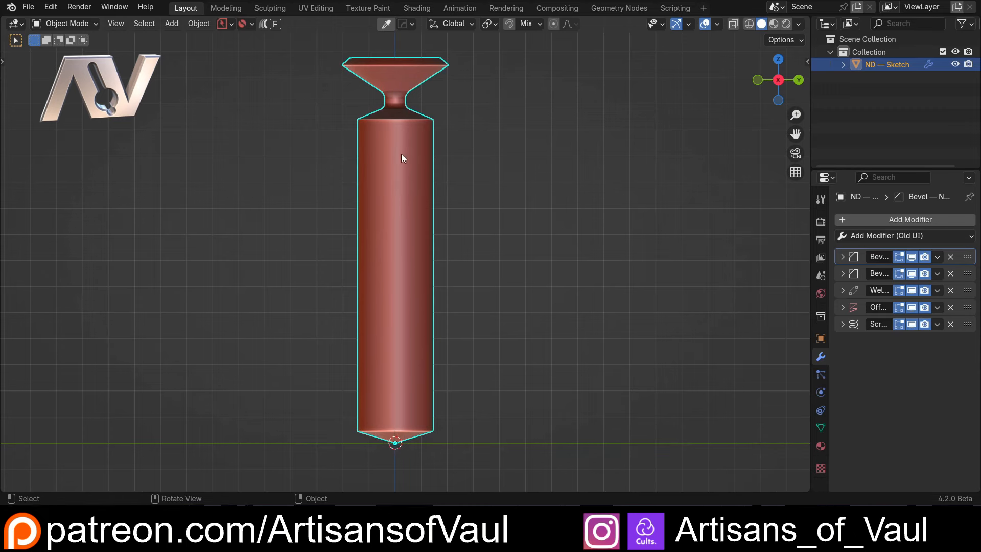
pyautogui.scroll(-1, 319, 159)
pyautogui.moveTo(394, 193); pyautogui.dragTo(477, 228, button='middle')
pyautogui.click(765, 84)
pyautogui.scroll(3, 418, 183)
pyautogui.press('shift')
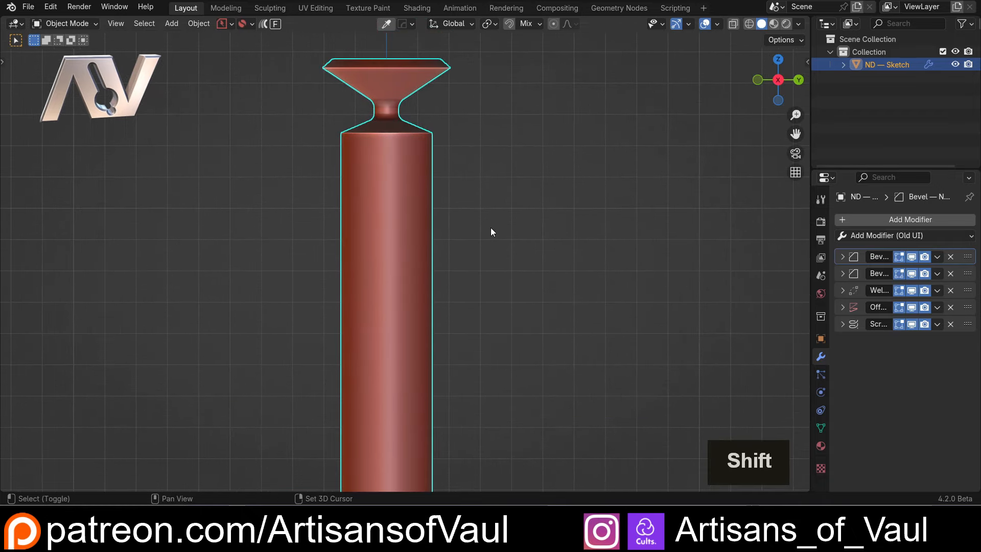
pyautogui.hotkey('shift', 'f')
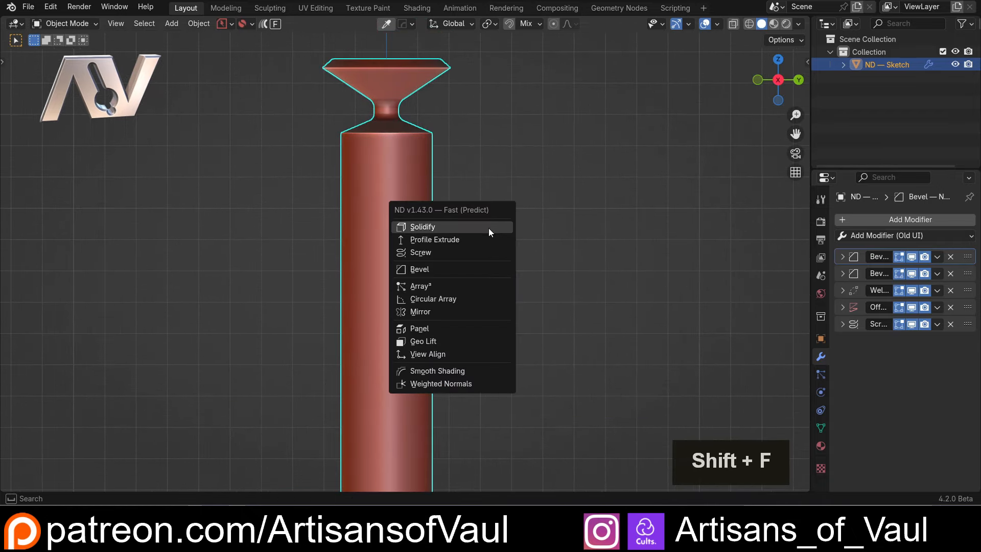
pyautogui.click(428, 331)
pyautogui.moveTo(445, 272); pyautogui.dragTo(385, 364, button='middle')
pyautogui.scroll(1, 427, 226)
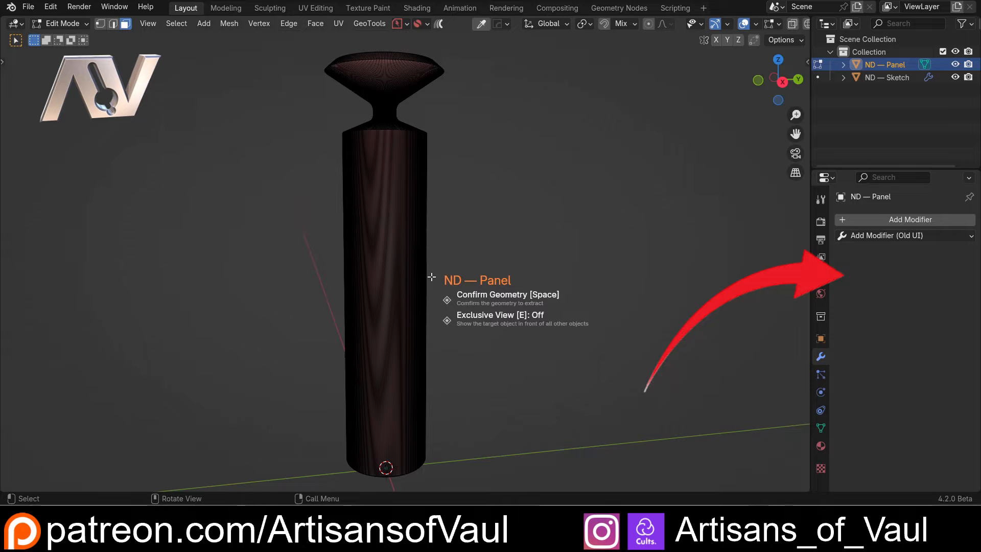
# Select a continuous run of the long vertical faces around the cylindrical body as the panel geometry.
pyautogui.moveTo(366, 221)
pyautogui.mouseDown(button='middle')
pyautogui.moveTo(368, 247)
pyautogui.moveTo(324, 232)
pyautogui.moveTo(408, 268)
pyautogui.moveTo(389, 161)
pyautogui.moveTo(401, 164)
pyautogui.moveTo(395, 313)
pyautogui.mouseUp(button='middle')
pyautogui.scroll(2, 413, 292)
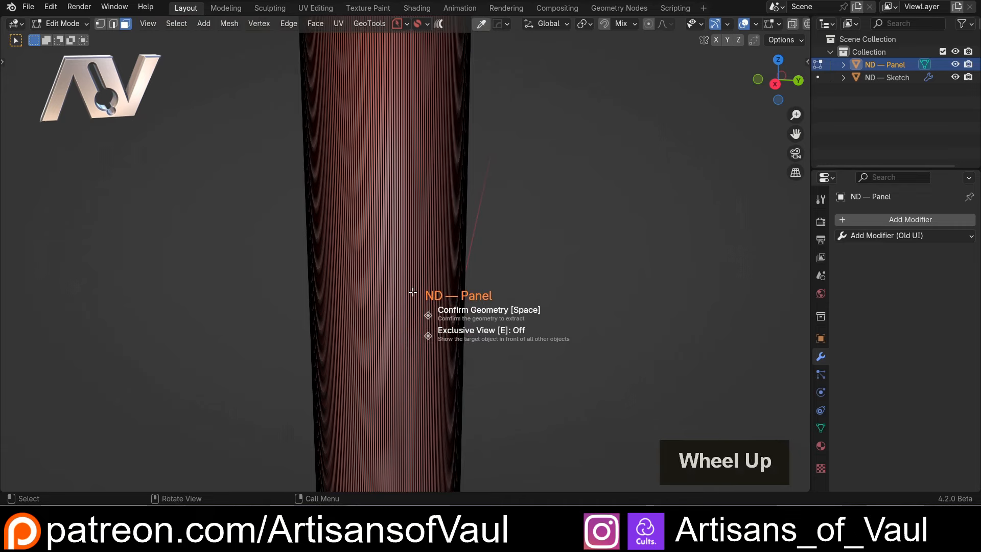
pyautogui.keyDown('ctrl'); pyautogui.moveTo(413, 274); pyautogui.dragTo(416, 149, button='middle'); pyautogui.keyUp('ctrl')
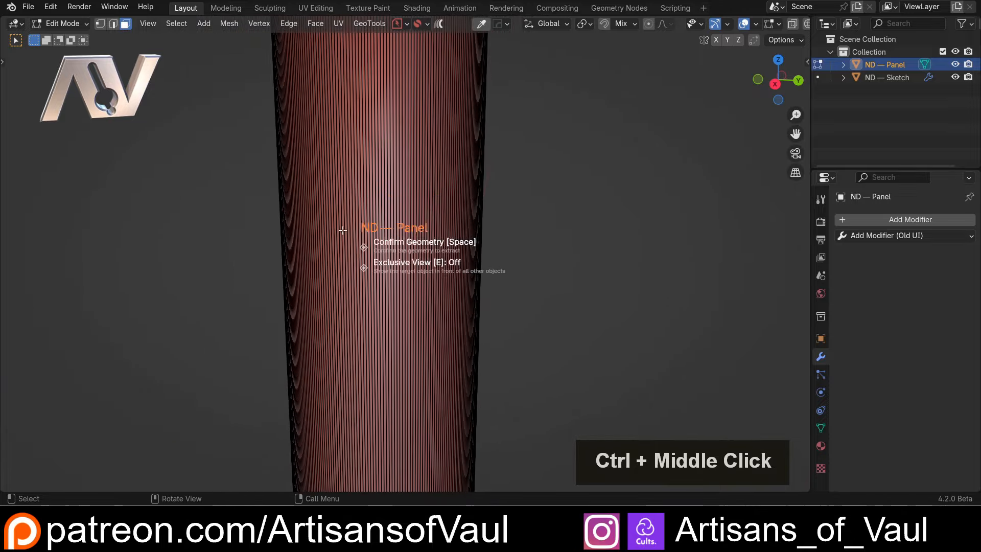
pyautogui.click(318, 235)
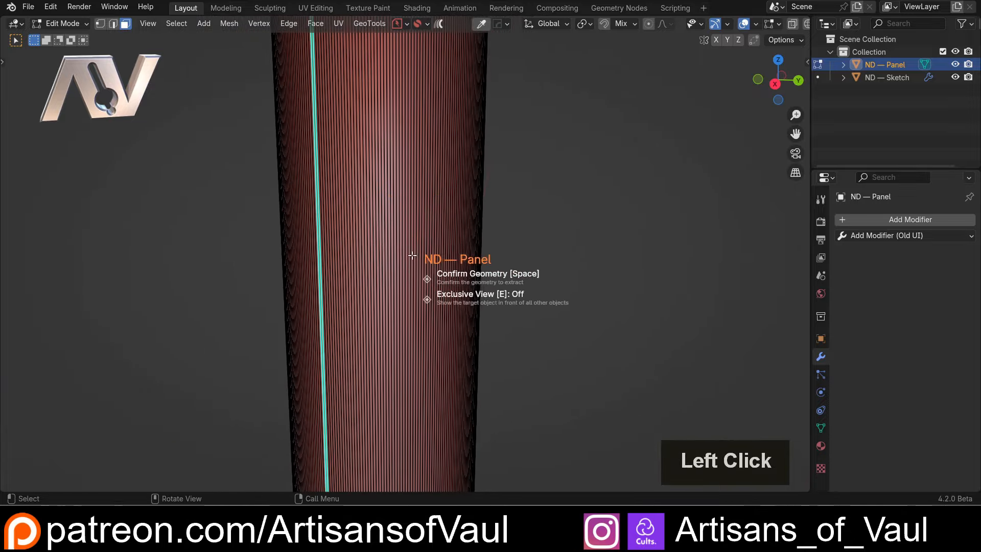
pyautogui.moveTo(413, 255); pyautogui.dragTo(563, 219, button='middle')
pyautogui.keyDown('ctrl'); pyautogui.click(490, 233); pyautogui.keyUp('ctrl')
pyautogui.keyDown('ctrl'); pyautogui.click(658, 208); pyautogui.keyUp('ctrl')
pyautogui.scroll(-1, 448, 225)
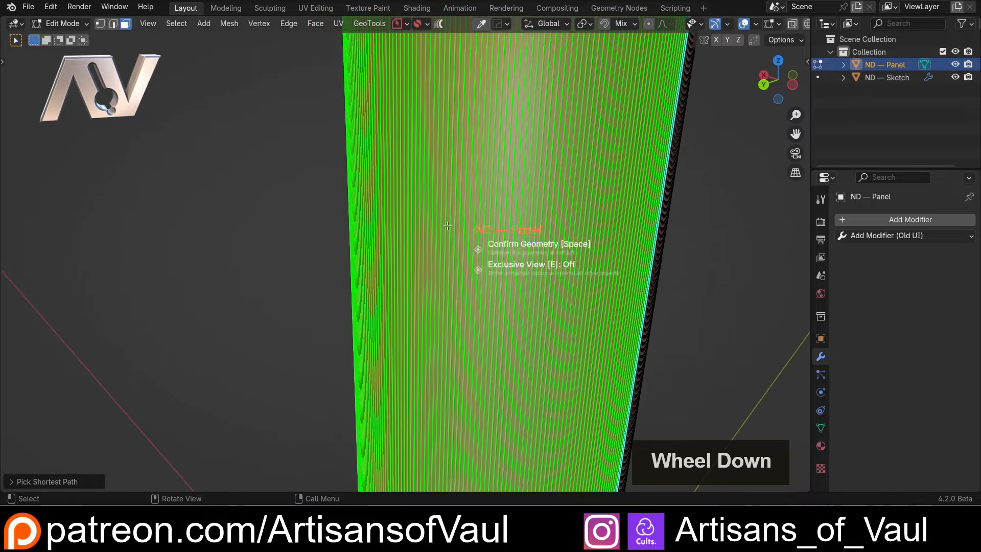
# Extend the panel's face selection further around the front of the body, joining the faces already selected.
pyautogui.moveTo(447, 225)
pyautogui.mouseDown(button='middle')
pyautogui.moveTo(603, 201)
pyautogui.moveTo(461, 233)
pyautogui.mouseUp(button='middle')
pyautogui.scroll(-1, 461, 233)
pyautogui.keyDown('ctrl'); pyautogui.moveTo(347, 251); pyautogui.dragTo(337, 268, button='middle'); pyautogui.keyUp('ctrl')
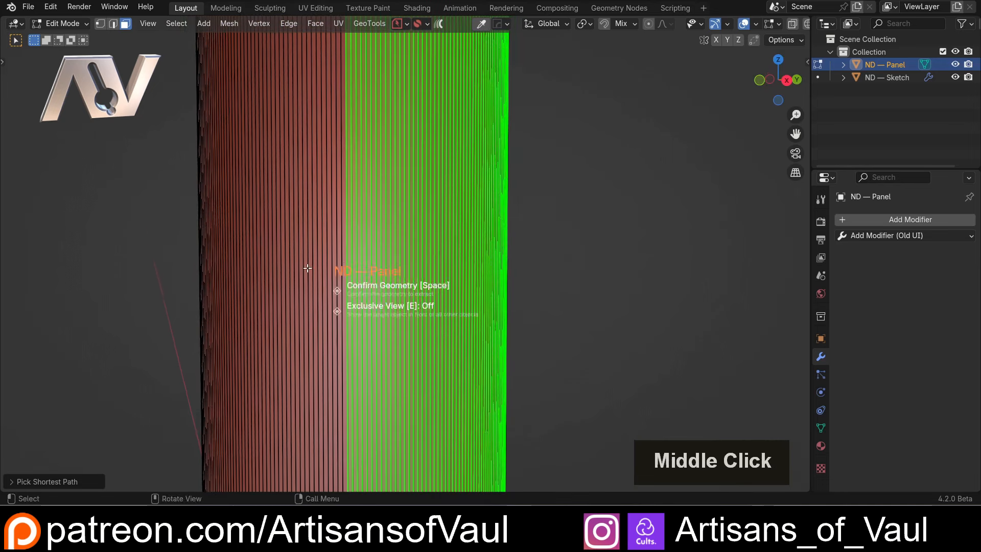
pyautogui.click(343, 264)
pyautogui.keyDown('ctrl'); pyautogui.click(261, 259); pyautogui.keyUp('ctrl')
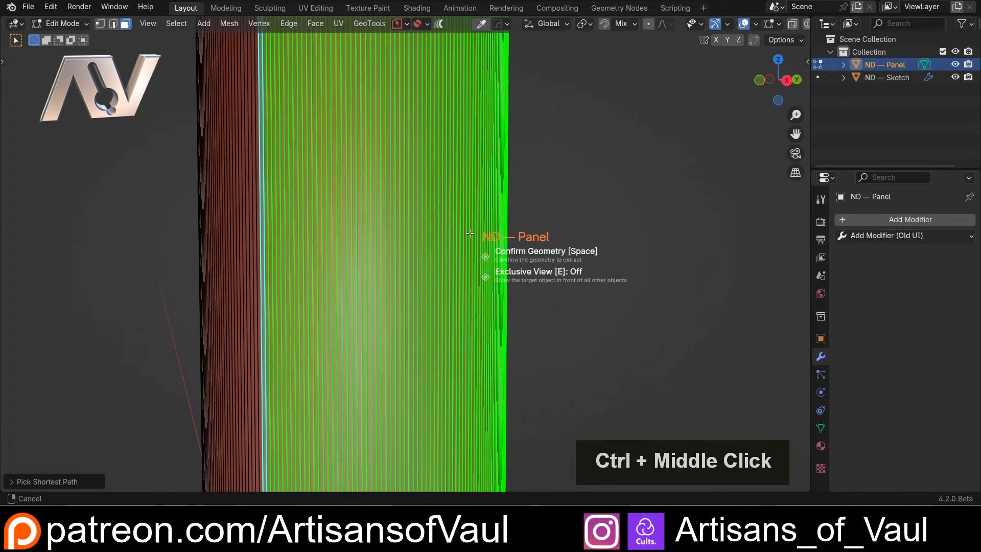
# Confirm the selected faces as the panel, keep the inset at 0.00, and solidify it to a thickness of 0.5150.
pyautogui.keyDown('ctrl'); pyautogui.moveTo(415, 254); pyautogui.dragTo(426, 281, button='middle'); pyautogui.keyUp('ctrl')
pyautogui.press('space')
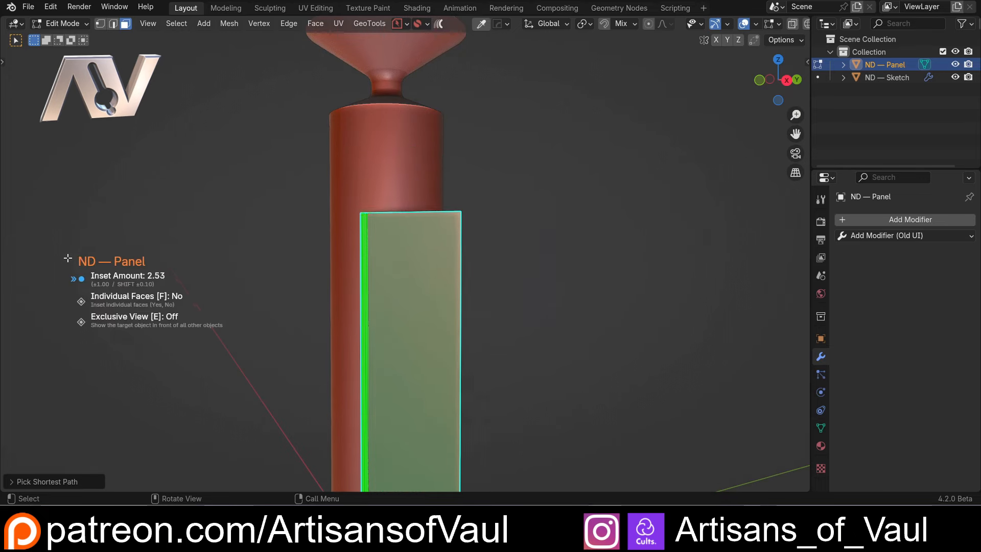
pyautogui.moveTo(110, 208); pyautogui.dragTo(105, 211, button='middle')
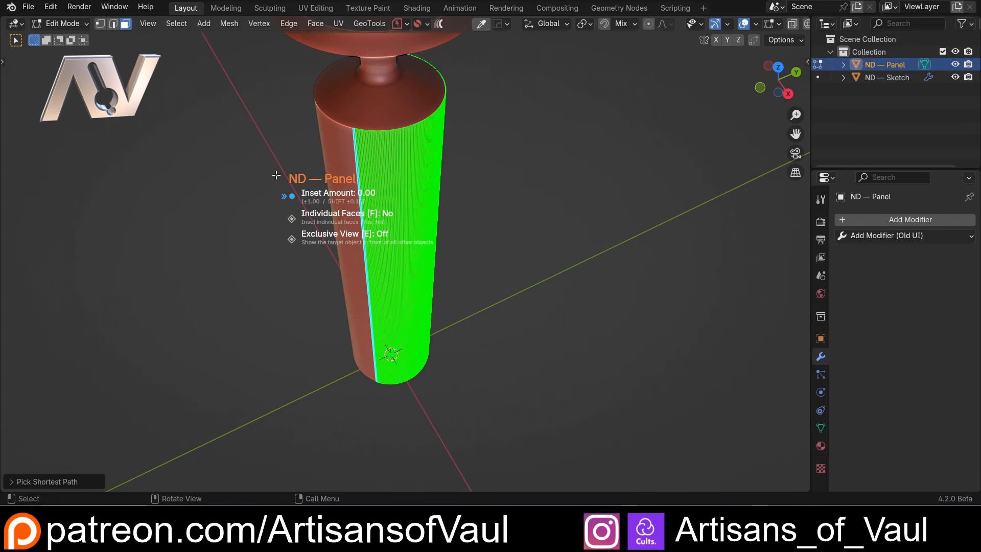
pyautogui.press('space')
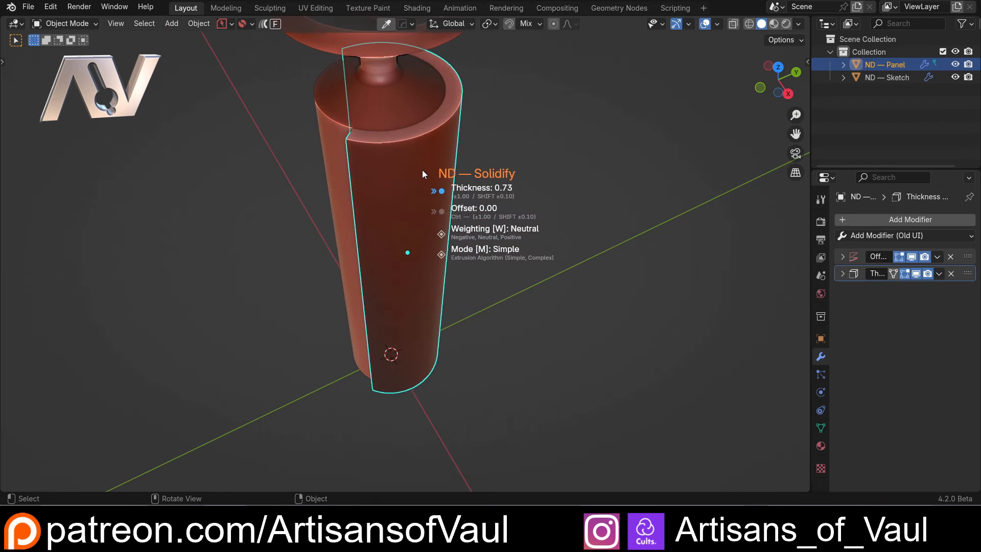
# Examine the extracted panel and the body as separate objects from several sides, selecting each in turn.
pyautogui.scroll(-2, 404, 174)
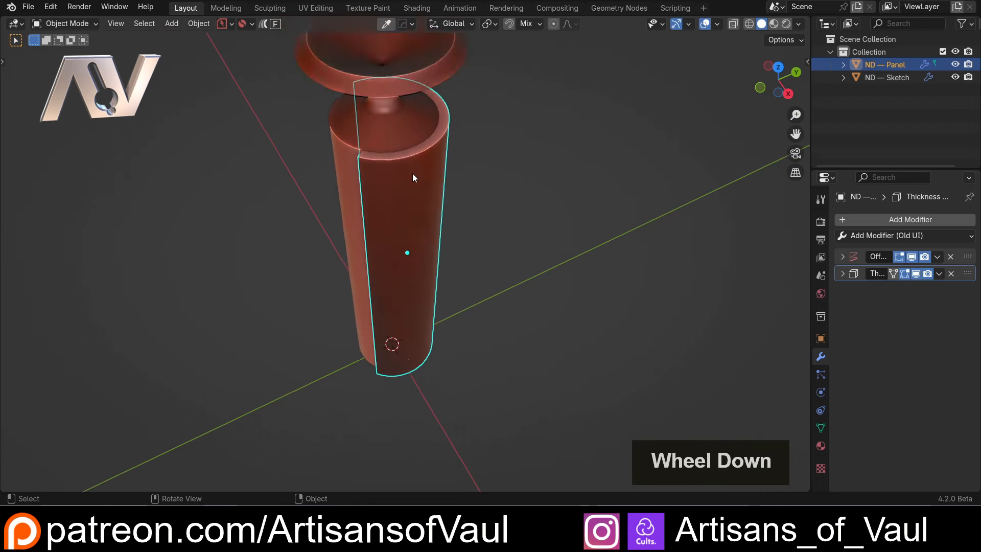
pyautogui.scroll(-2, 413, 174)
pyautogui.click(488, 223)
pyautogui.moveTo(488, 223); pyautogui.dragTo(422, 252, button='middle')
pyautogui.scroll(2, 422, 252)
pyautogui.click(444, 218)
pyautogui.scroll(3, 431, 200)
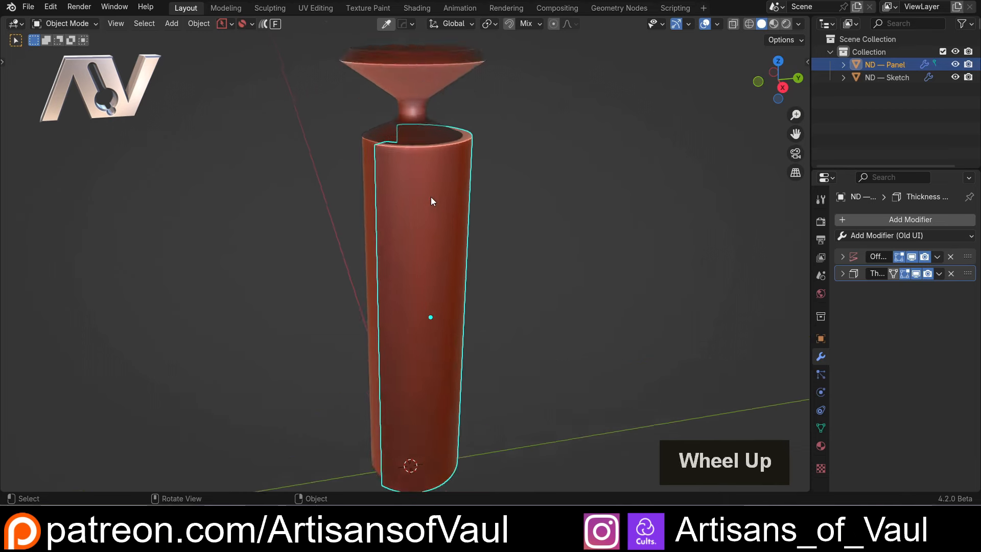
pyautogui.moveTo(431, 197); pyautogui.dragTo(520, 223, button='middle')
pyautogui.scroll(3, 444, 199)
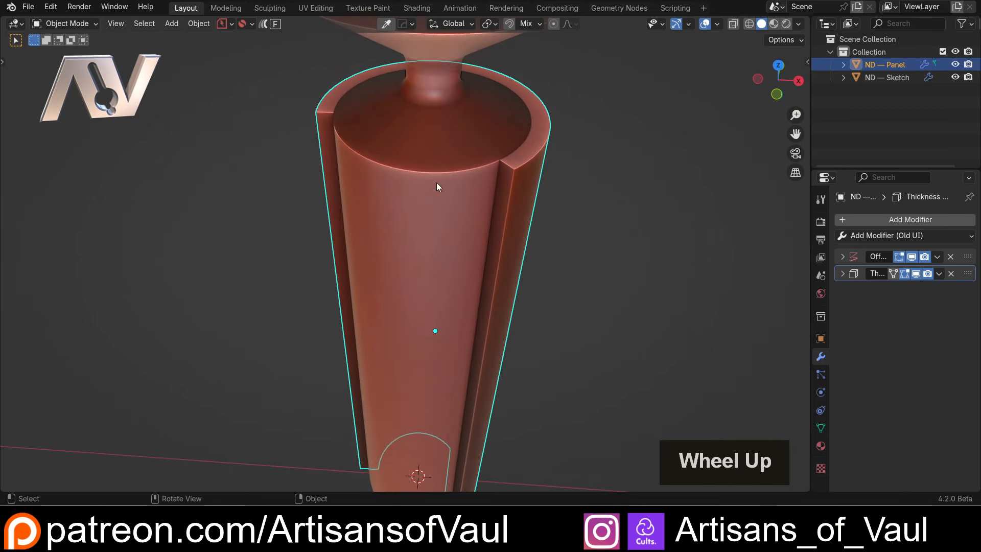
pyautogui.click(437, 177)
pyautogui.moveTo(462, 249)
pyautogui.mouseDown(button='middle')
pyautogui.moveTo(496, 174)
pyautogui.moveTo(467, 221)
pyautogui.mouseUp(button='middle')
pyautogui.scroll(-3, 700, 207)
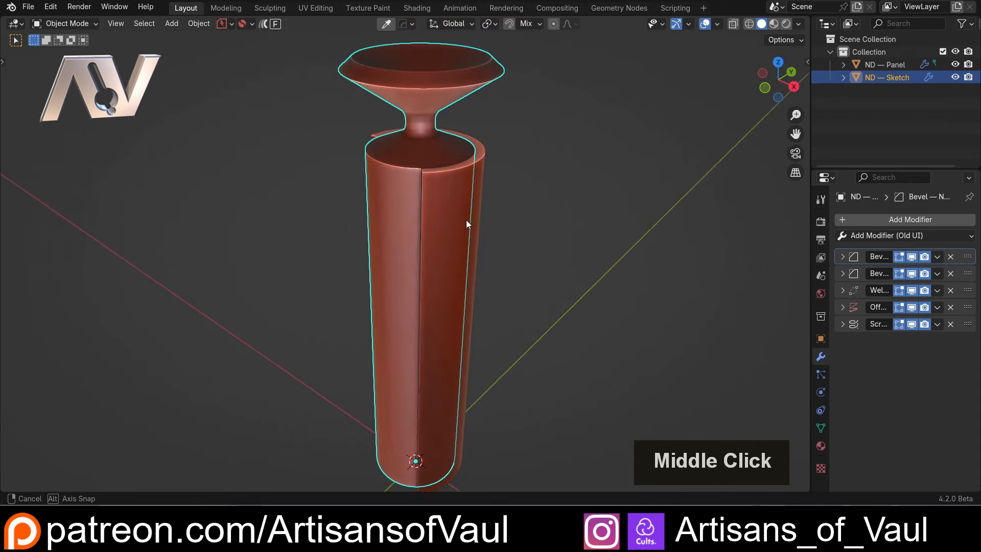
pyautogui.scroll(2, 500, 257)
# Select the panel and, in an axis-aligned side view, scale it by about 0.698 along global Z.
pyautogui.click(500, 256)
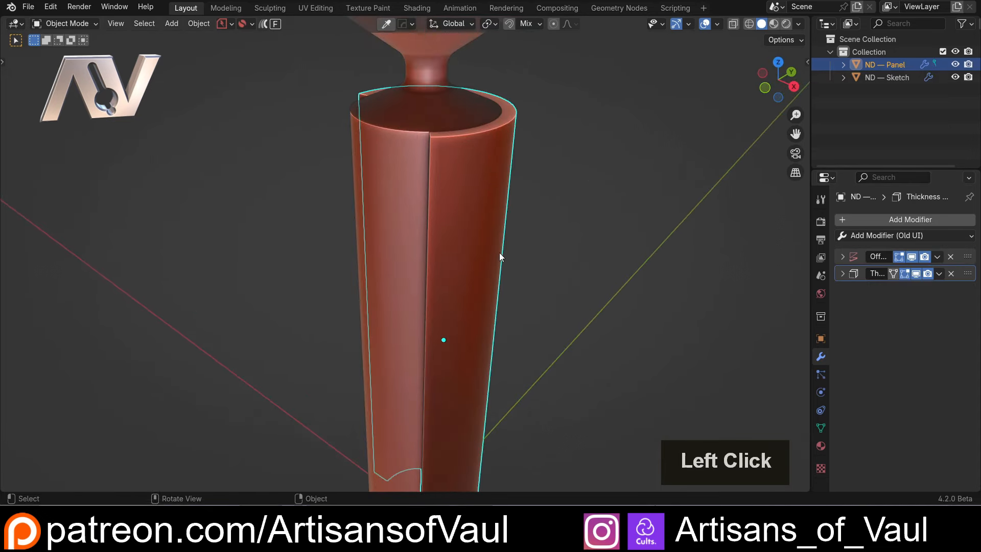
pyautogui.click(791, 88)
pyautogui.scroll(-5, 495, 164)
pyautogui.moveTo(463, 163); pyautogui.dragTo(468, 202, button='middle')
pyautogui.click(781, 85)
pyautogui.scroll(2, 578, 231)
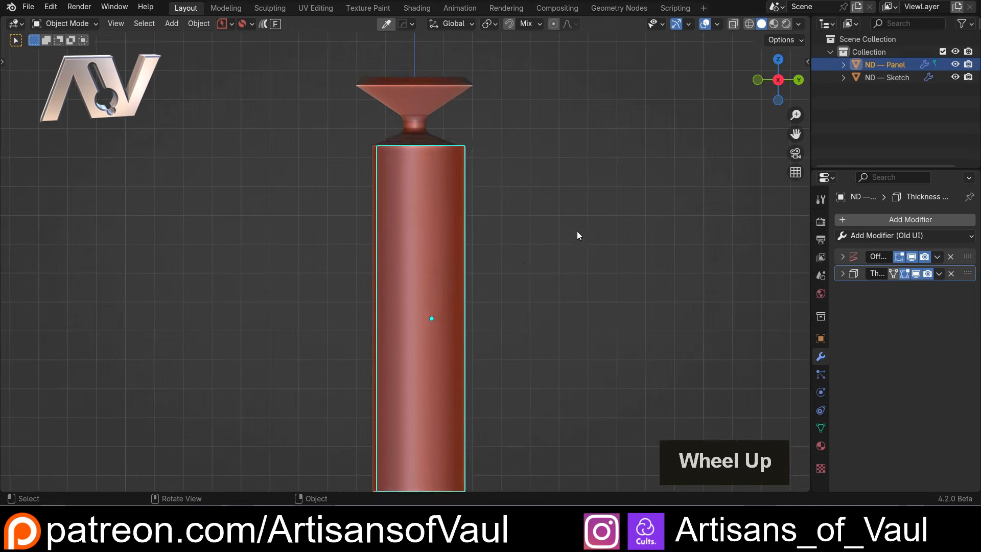
pyautogui.press('s')
pyautogui.press('z')
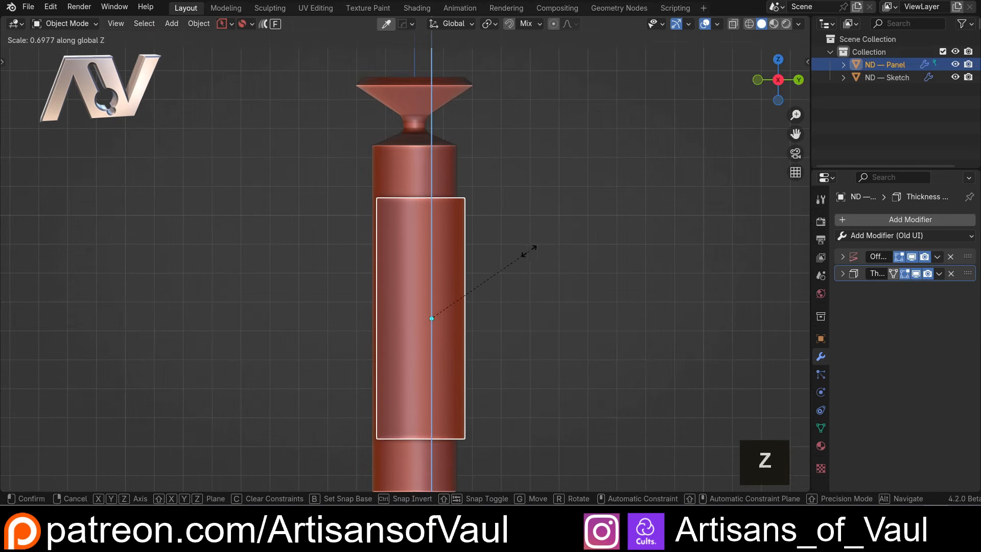
pyautogui.click(530, 251)
# Reduce the Solidify modifier's thickness on the shortened panel to 0.3090.
pyautogui.moveTo(530, 251); pyautogui.dragTo(487, 265, button='middle')
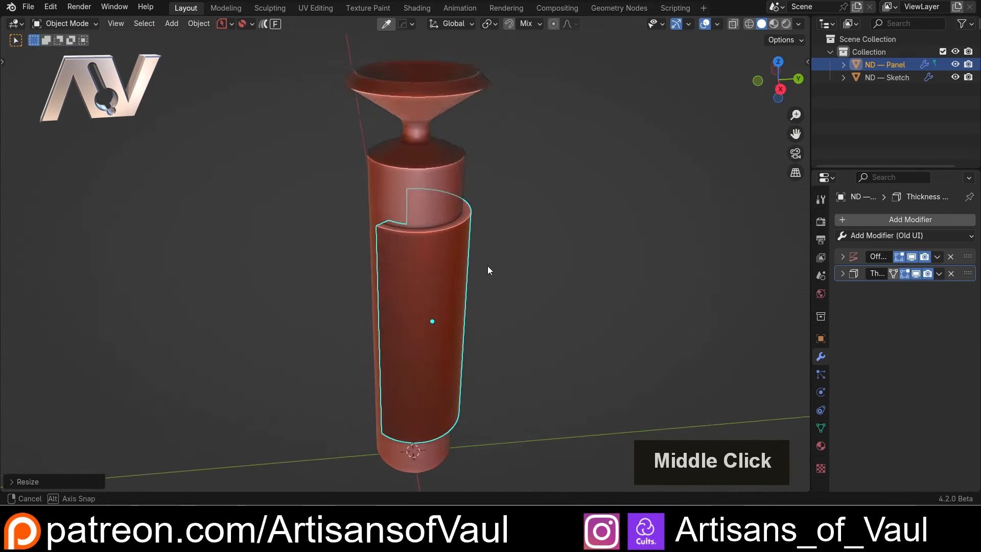
pyautogui.scroll(3, 488, 270)
pyautogui.click(841, 273)
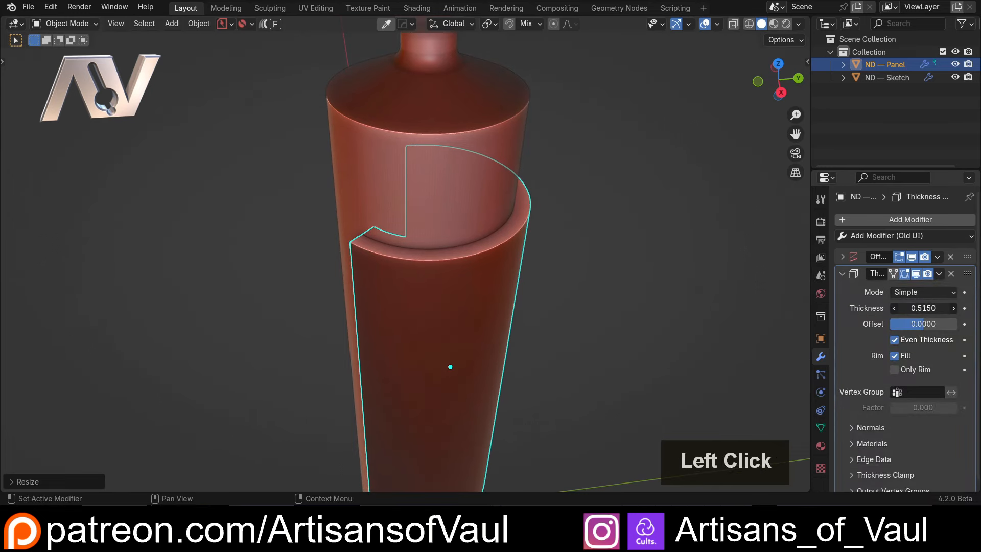
pyautogui.moveTo(923, 308); pyautogui.dragTo(822, 308)
# Inspect the thinned panel's rim and its fit against the body, up close and from different angles.
pyautogui.moveTo(310, 196); pyautogui.dragTo(327, 219, button='middle')
pyautogui.keyDown('shift'); pyautogui.moveTo(362, 357); pyautogui.dragTo(399, 241, button='middle'); pyautogui.keyUp('shift')
pyautogui.scroll(3, 353, 254)
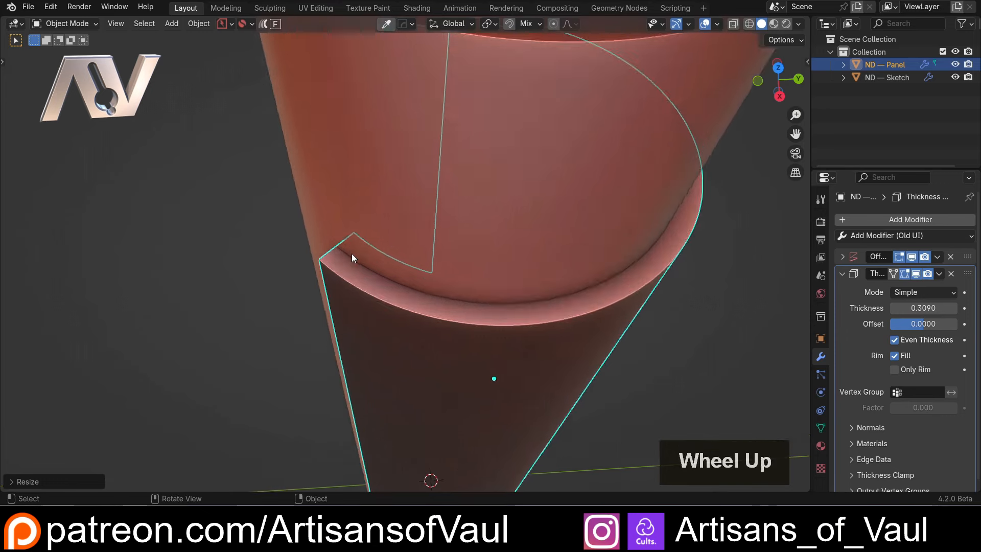
pyautogui.moveTo(329, 264); pyautogui.dragTo(310, 273, button='middle')
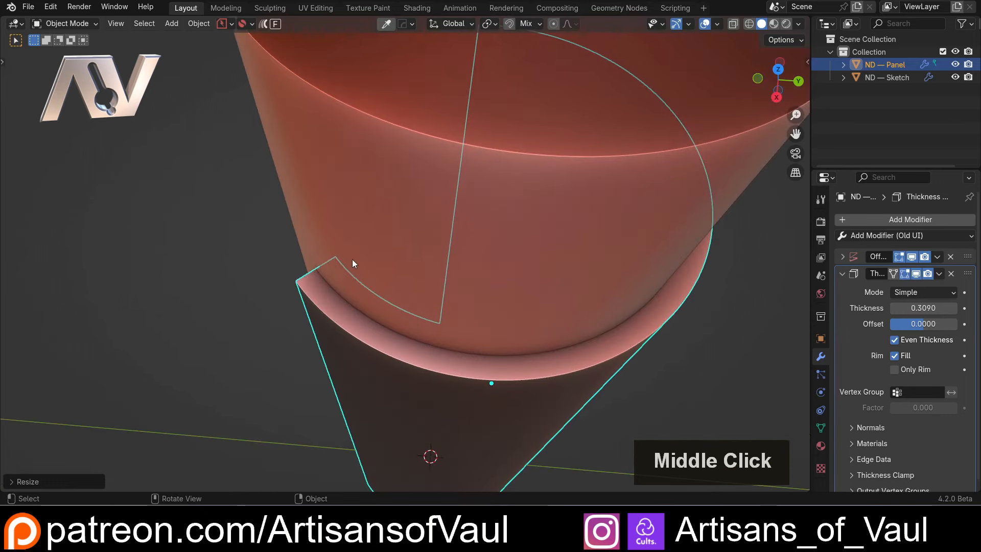
pyautogui.scroll(-4, 333, 272)
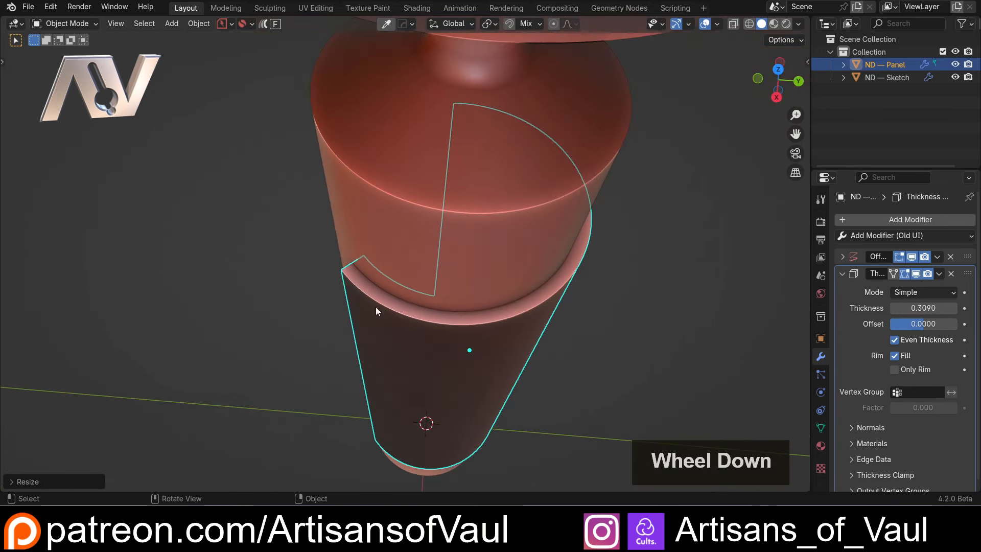
pyautogui.moveTo(376, 309); pyautogui.dragTo(397, 323, button='middle')
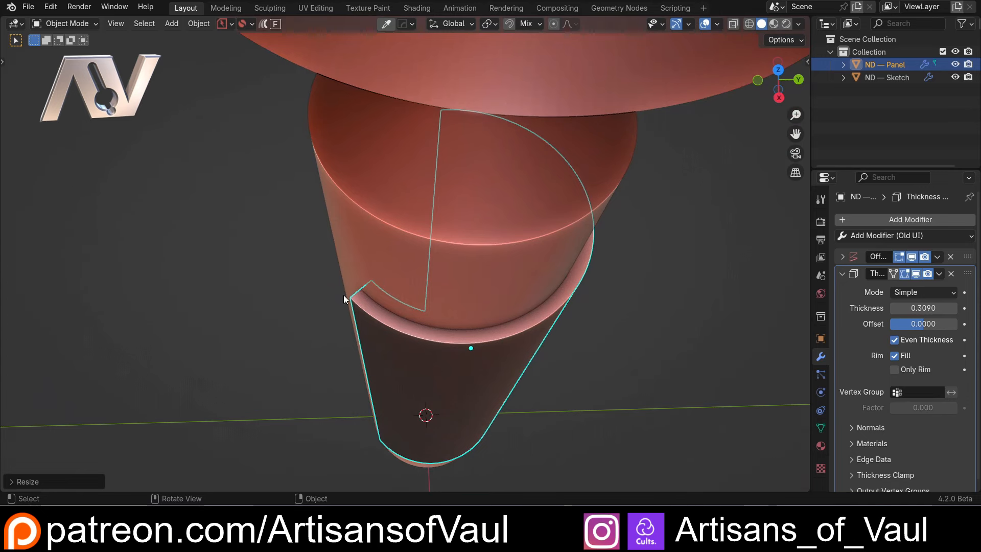
pyautogui.scroll(-3, 400, 299)
pyautogui.moveTo(401, 298); pyautogui.dragTo(813, 146, button='middle')
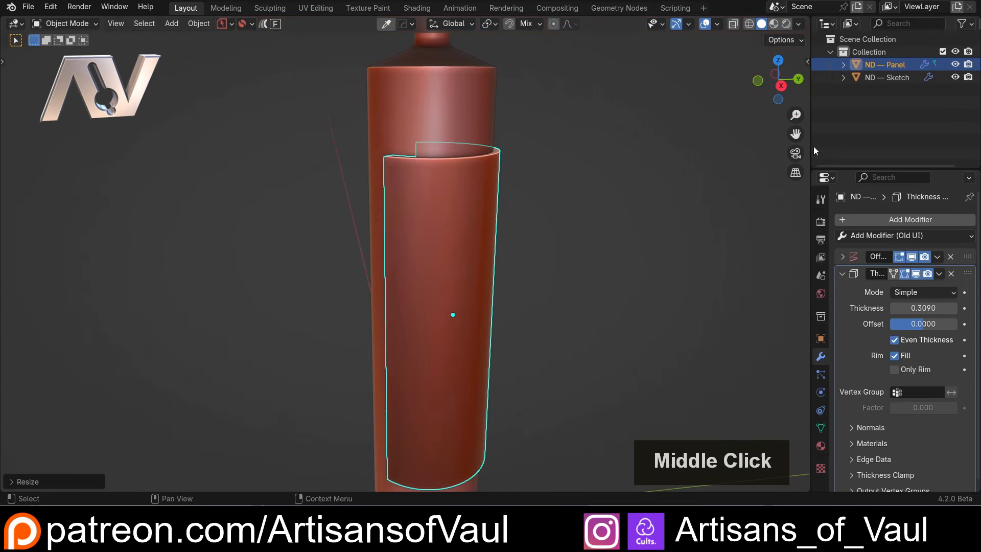
# View the panel from directly above and look up the Mirror option in ND's Fast (Predict).
pyautogui.click(781, 87)
pyautogui.scroll(-3, 527, 181)
pyautogui.moveTo(419, 188); pyautogui.dragTo(765, 125, button='middle')
pyautogui.click(779, 62)
pyautogui.scroll(4, 518, 281)
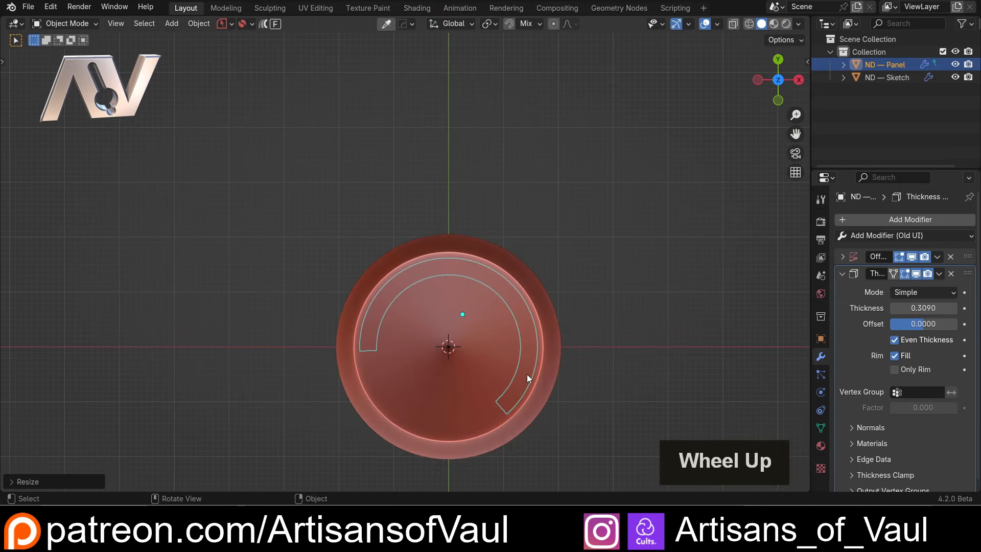
pyautogui.hotkey('shift', 'f')
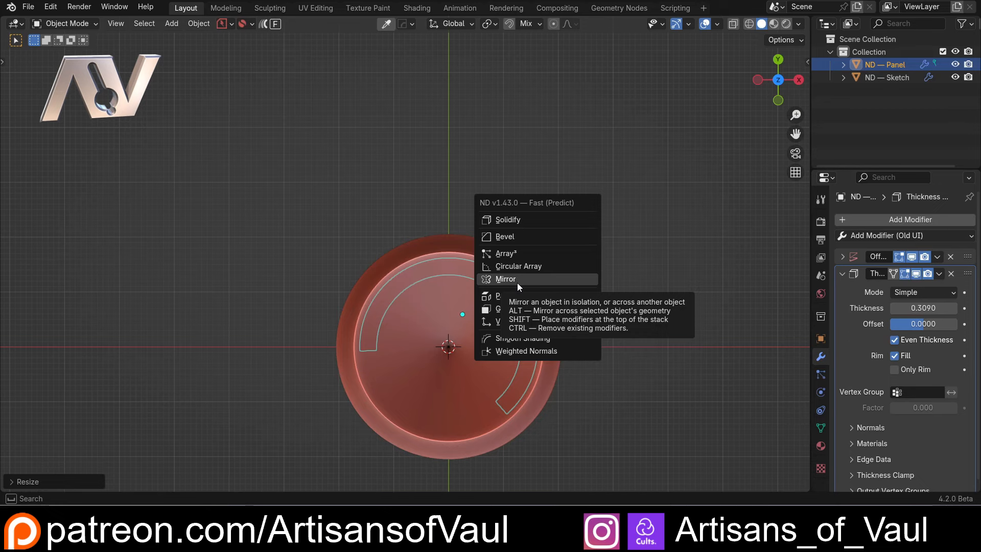
# Dismiss the ND options and examine the body and panel ends in front view with the body selected.
pyautogui.scroll(-3, 409, 296)
pyautogui.moveTo(409, 295); pyautogui.dragTo(455, 207, button='middle')
pyautogui.click(778, 80)
pyautogui.click(611, 191)
pyautogui.click(432, 154)
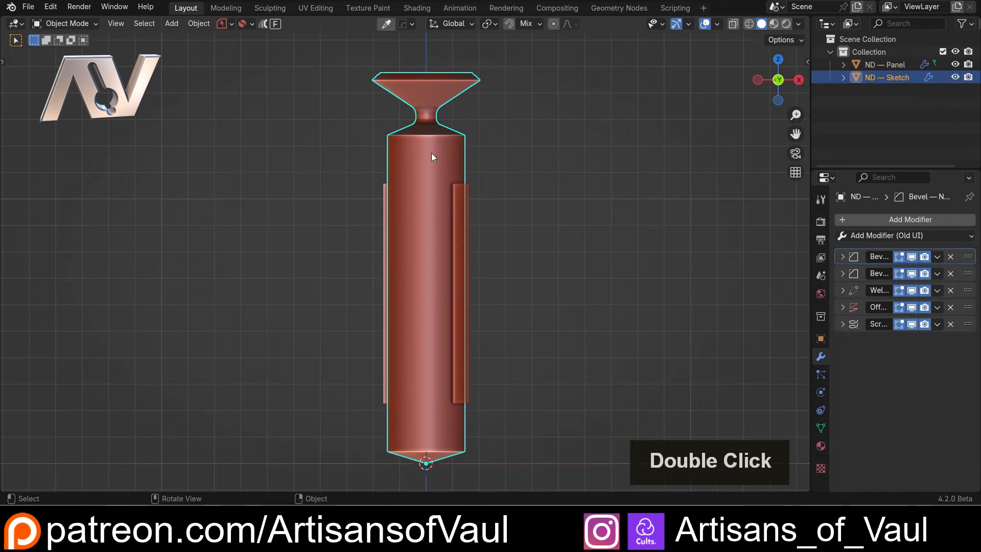
pyautogui.scroll(-1, 492, 210)
pyautogui.scroll(3, 473, 197)
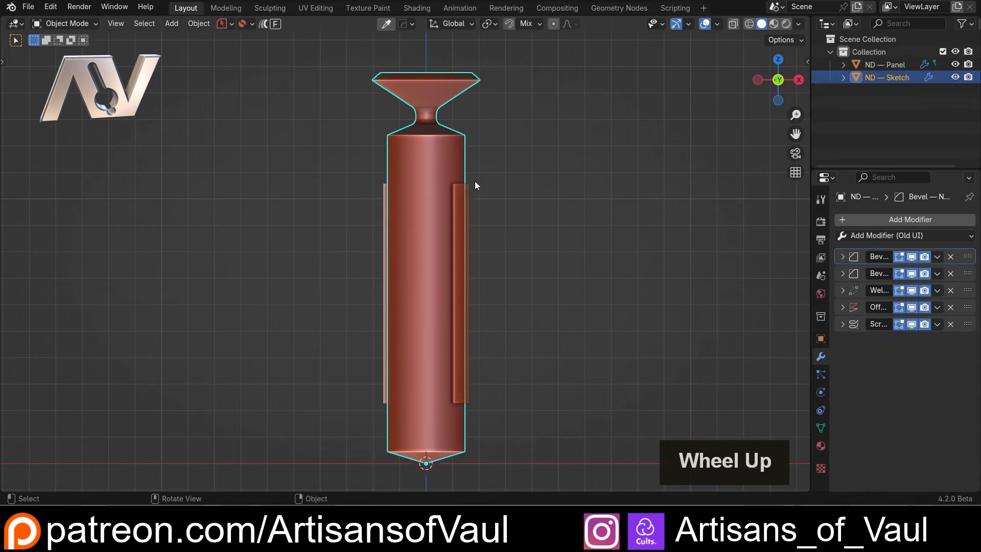
# Select the panel and then the body, and mirror the panel across the body on the X axis with ND's Mirror.
pyautogui.click(510, 164)
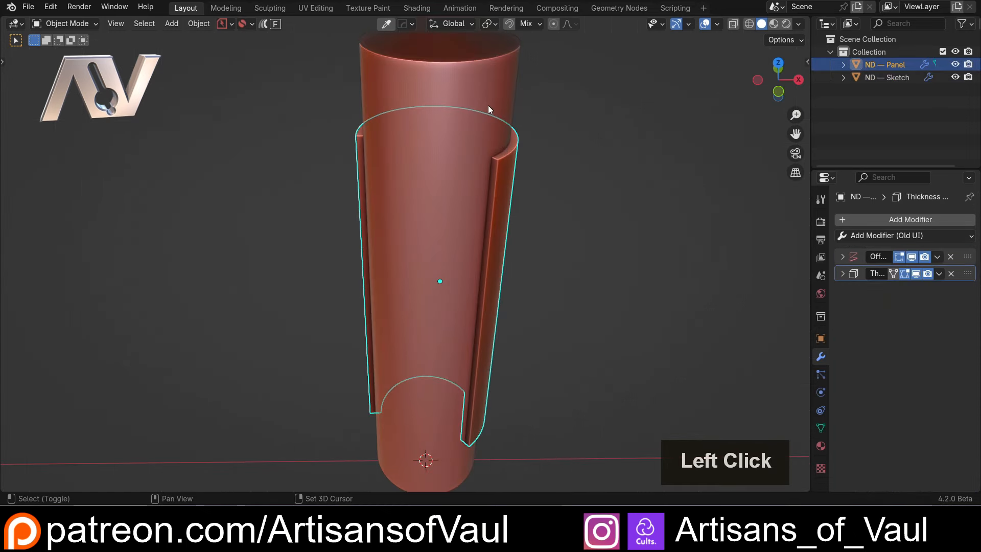
pyautogui.keyDown('shift'); pyautogui.click(493, 96); pyautogui.keyUp('shift')
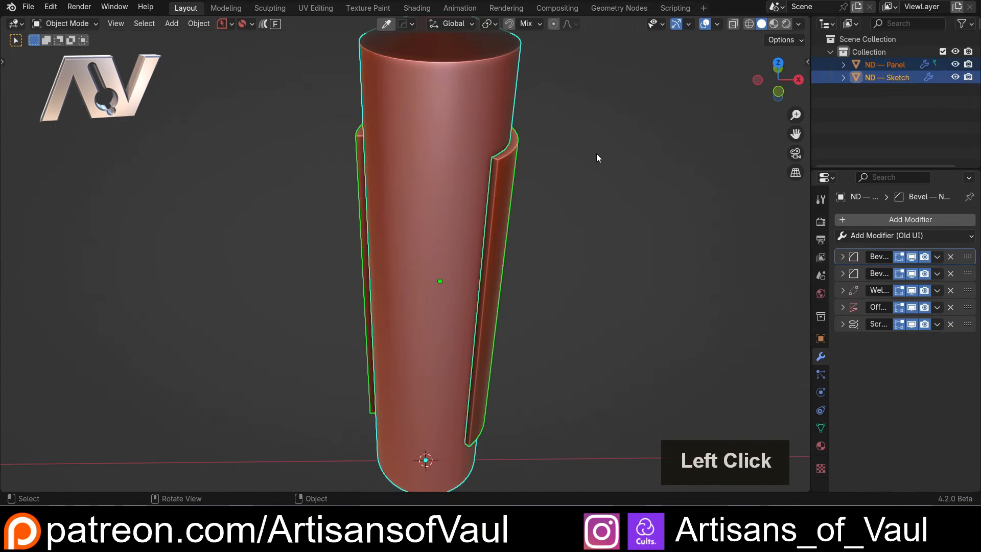
pyautogui.hotkey('shift', 'f')
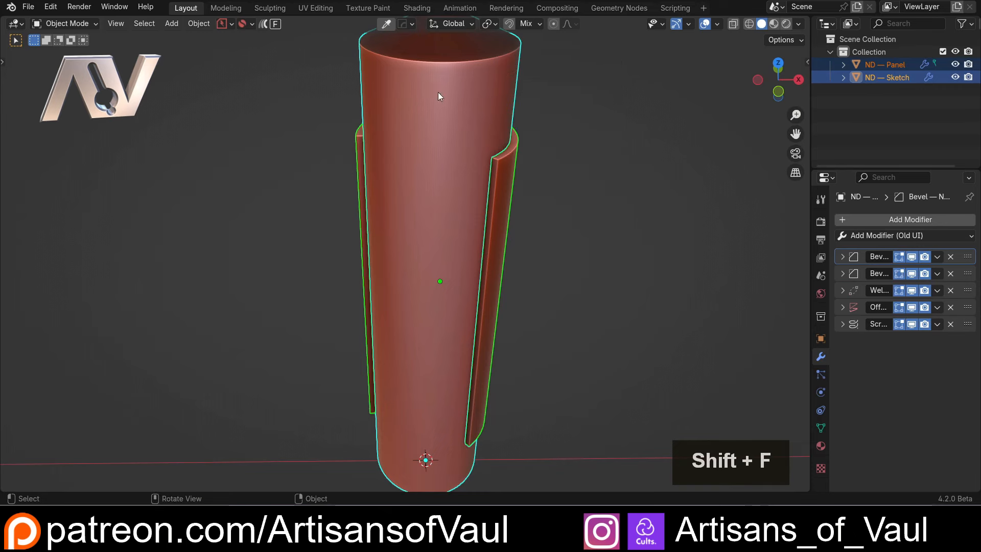
pyautogui.hotkey('shift', 'f')
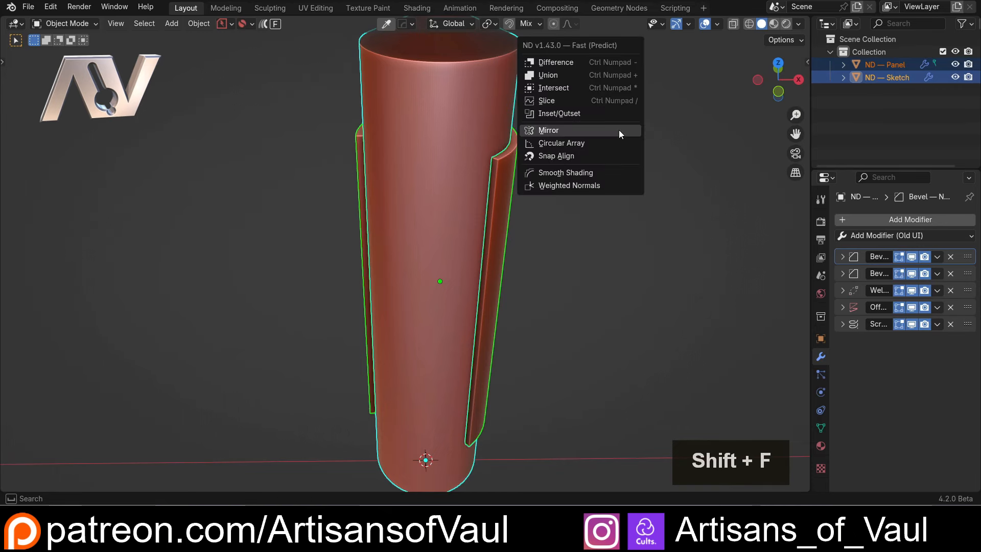
pyautogui.click(618, 130)
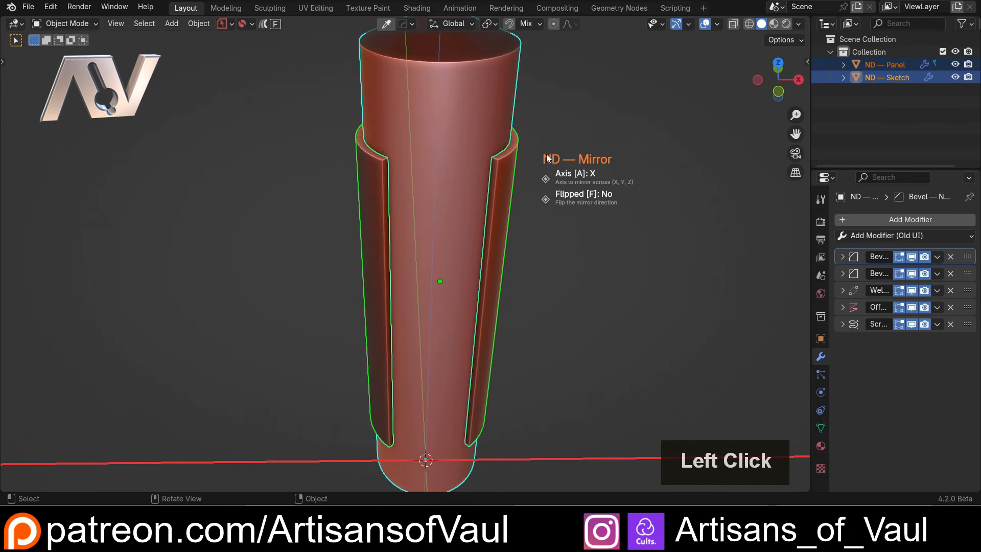
pyautogui.moveTo(560, 134); pyautogui.dragTo(538, 124, button='middle')
pyautogui.click(534, 130)
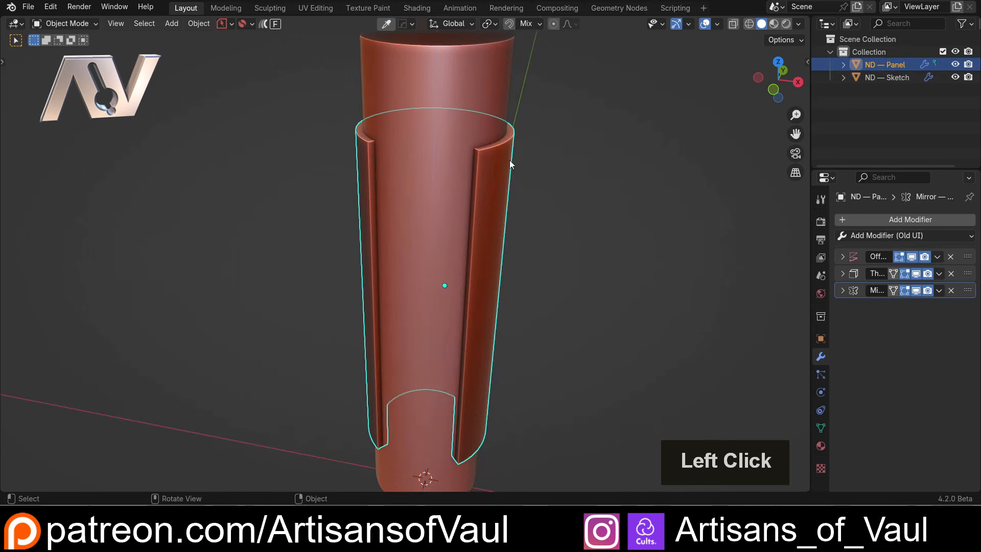
# Check the body and mirrored panel separately, ending with the panel selected in top view.
pyautogui.click(473, 103)
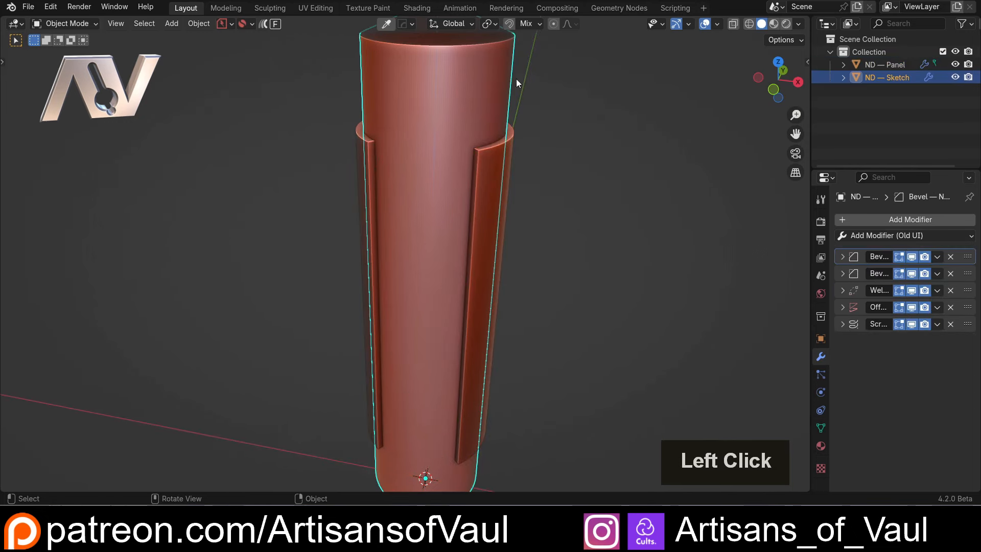
pyautogui.click(502, 179)
pyautogui.scroll(-5, 452, 188)
pyautogui.moveTo(452, 188); pyautogui.dragTo(464, 264, button='middle')
pyautogui.click(780, 80)
pyautogui.scroll(3, 504, 260)
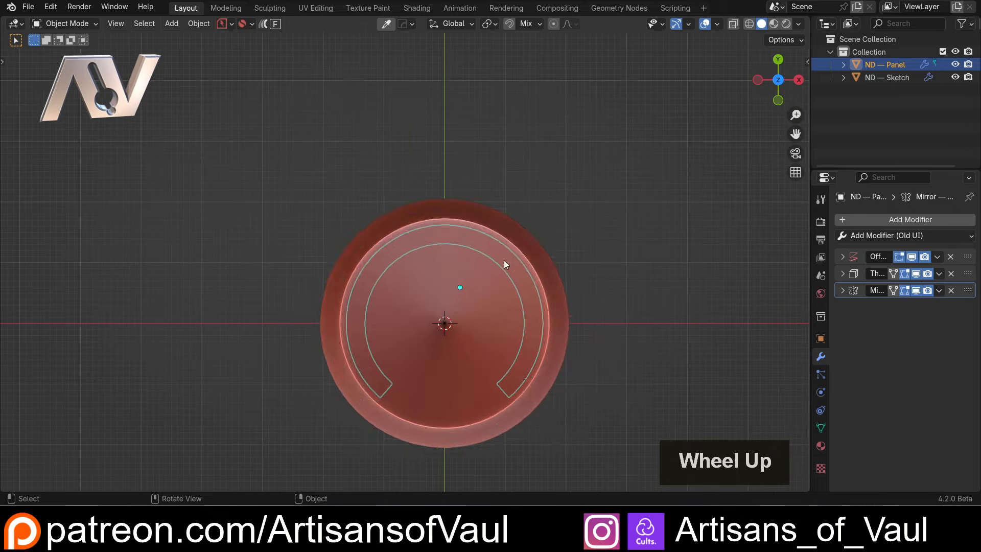
# In side view along the X axis with nothing selected, add an ND Single Vertex and place it just outside the panel's upper part.
pyautogui.hotkey('shift', 'z')
pyautogui.hotkey('shift', 'z')
pyautogui.scroll(-3, 575, 355)
pyautogui.moveTo(576, 355); pyautogui.dragTo(532, 209, button='middle')
pyautogui.click(798, 80)
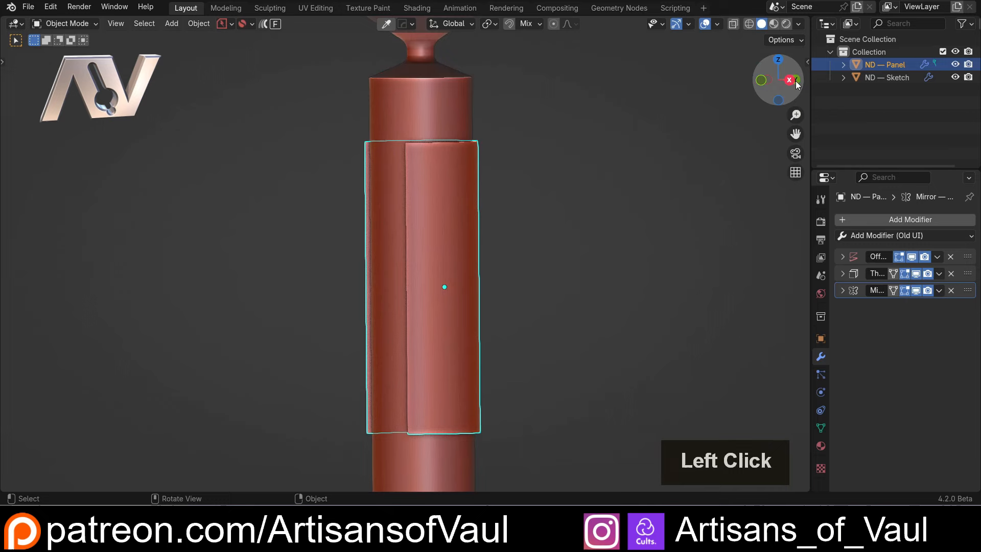
pyautogui.click(596, 248)
pyautogui.scroll(4, 453, 271)
pyautogui.scroll(-2, 367, 240)
pyautogui.keyDown('shift'); pyautogui.moveTo(367, 240); pyautogui.dragTo(331, 194, button='middle'); pyautogui.keyUp('shift')
pyautogui.hotkey('shift', 'f')
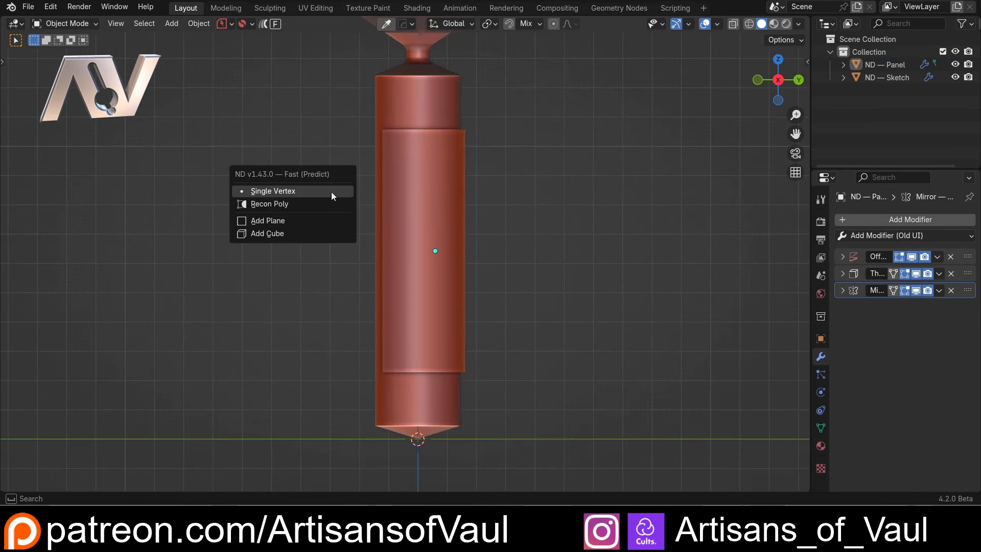
pyautogui.click(331, 193)
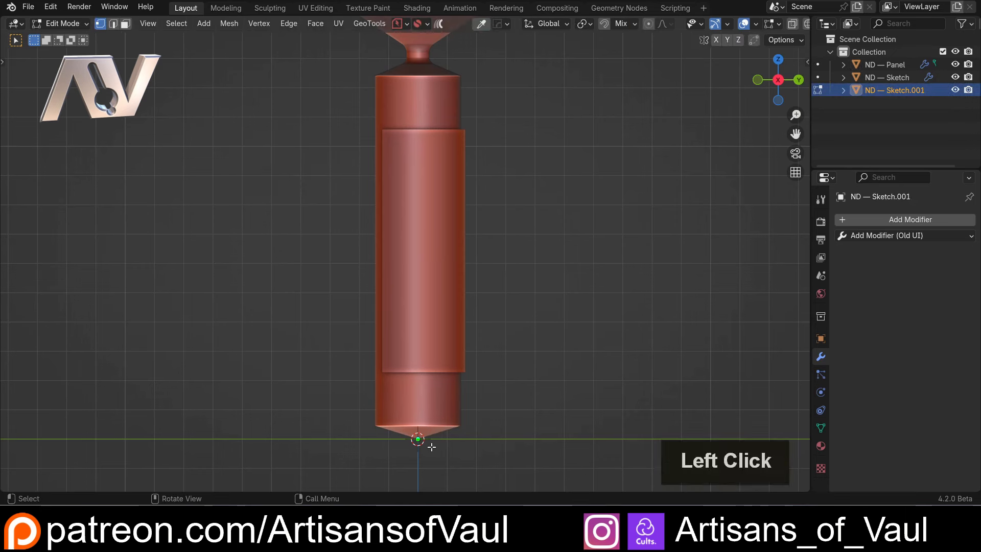
pyautogui.press('g')
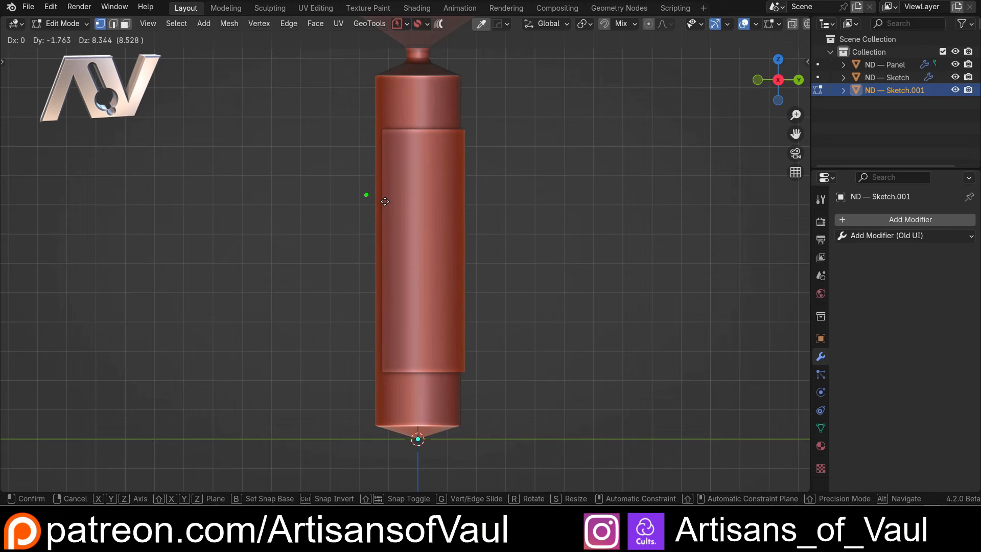
pyautogui.click(390, 182)
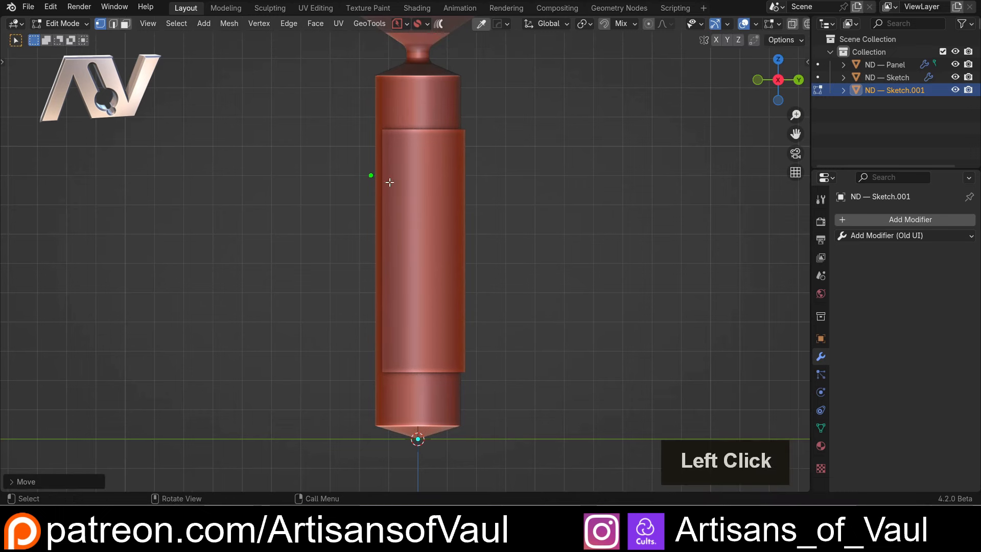
# Extrude two edges from the vertex around the panel's upper corner and close them into a triangular face with ND's Make Manifold.
pyautogui.press('e')
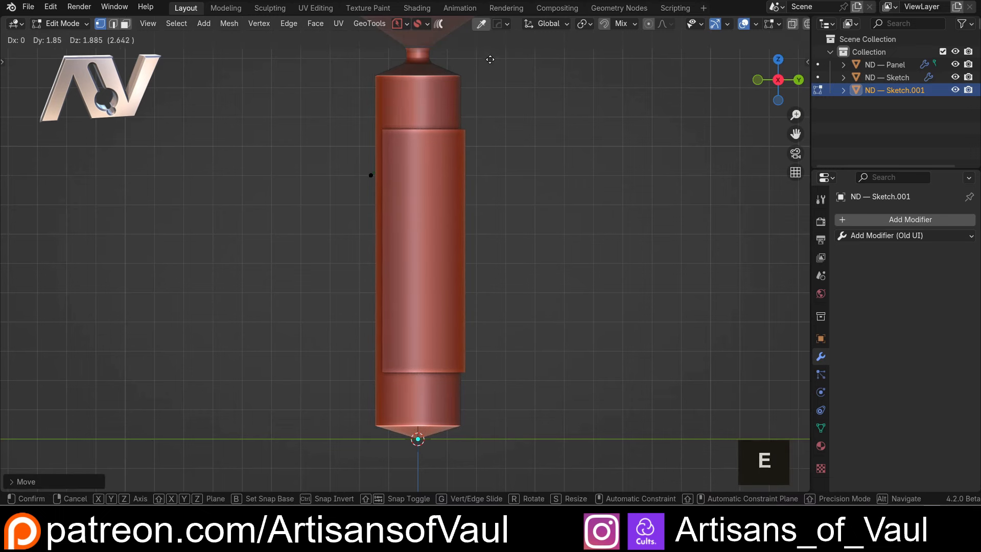
pyautogui.click(501, 49)
pyautogui.hotkey('shift', 'z')
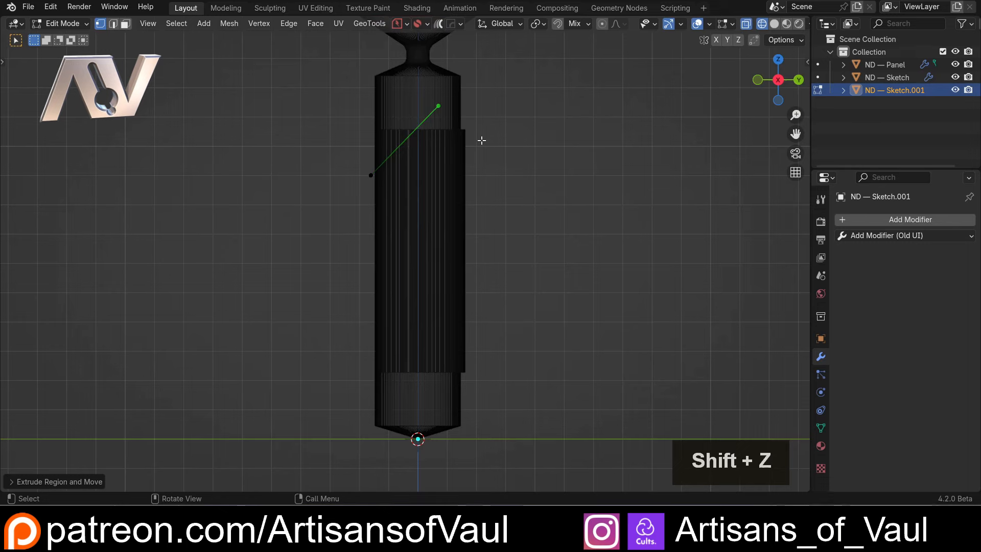
pyautogui.scroll(2, 482, 140)
pyautogui.keyDown('shift'); pyautogui.moveTo(476, 136); pyautogui.dragTo(451, 234, button='middle'); pyautogui.keyUp('shift')
pyautogui.press('e')
pyautogui.click(345, 192)
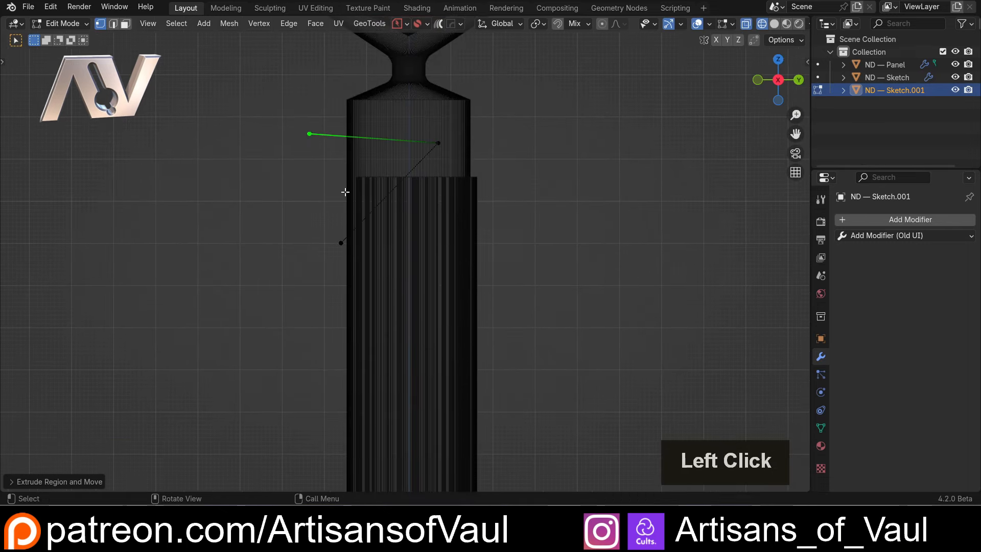
pyautogui.hotkey('shift', 'f')
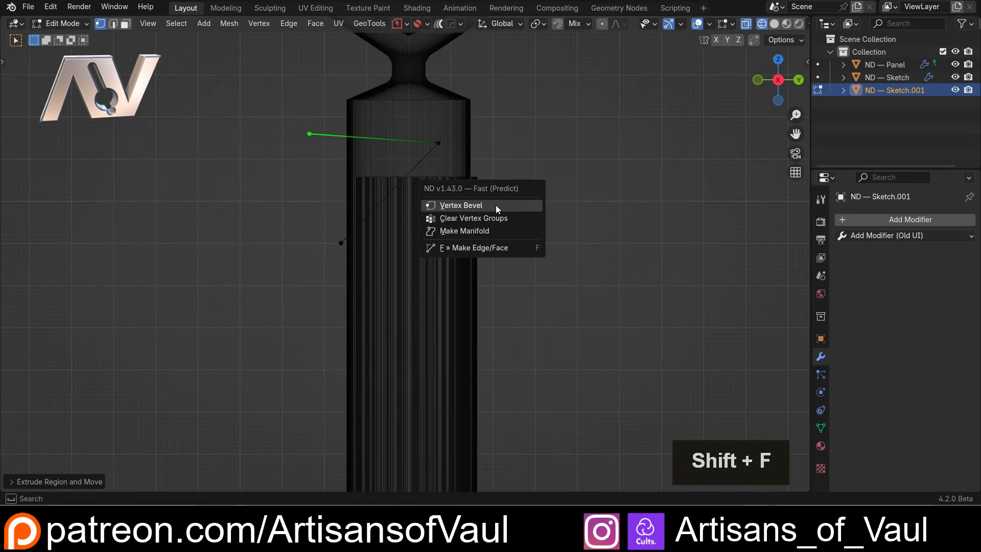
pyautogui.click(471, 230)
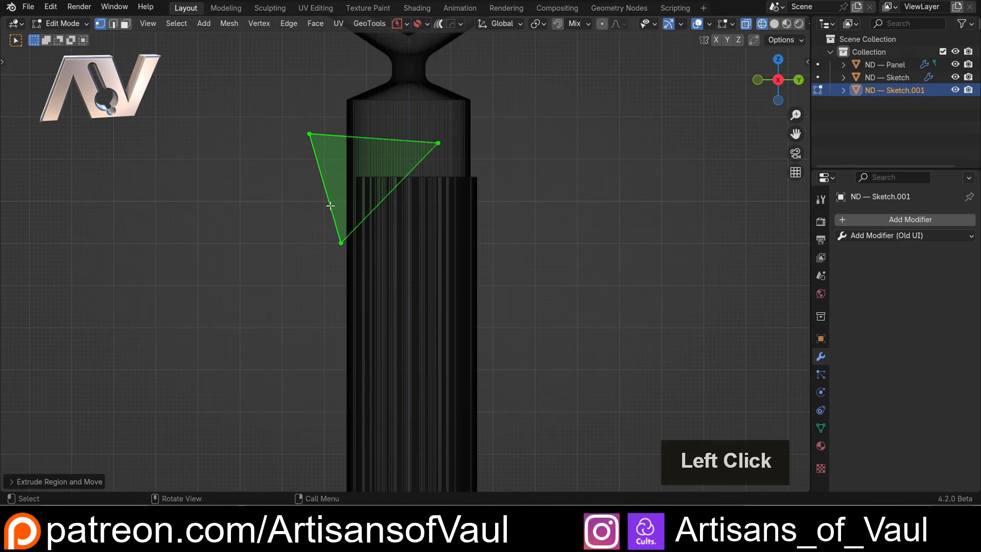
# Thicken the triangle through the body with ND's Solidify to about 6.2, with neutral weighting.
pyautogui.moveTo(330, 206)
pyautogui.mouseDown(button='middle')
pyautogui.moveTo(284, 199)
pyautogui.moveTo(404, 225)
pyautogui.mouseUp(button='middle')
pyautogui.hotkey('shift', 'z')
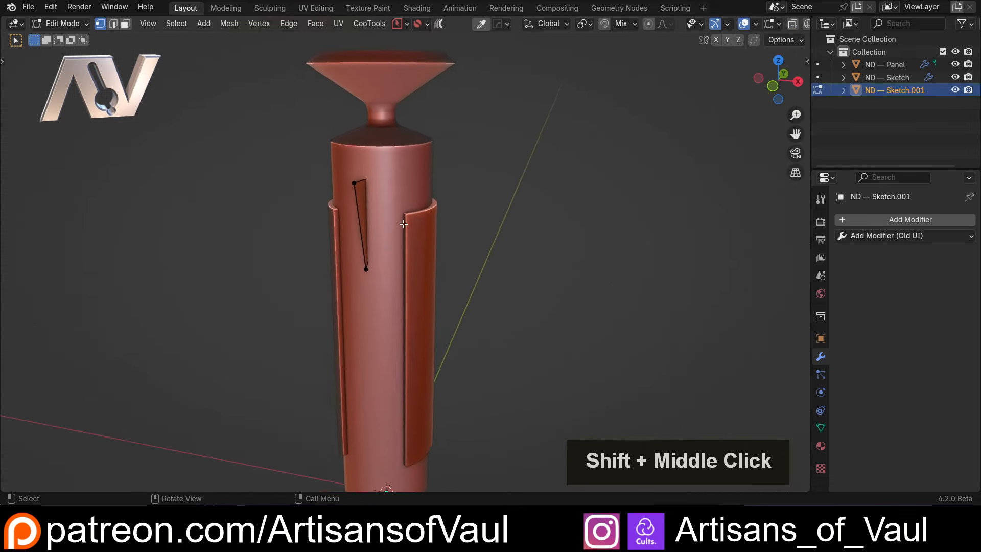
pyautogui.scroll(3, 404, 225)
pyautogui.press('a')
pyautogui.press('Tab')
pyautogui.hotkey('shift', 'f')
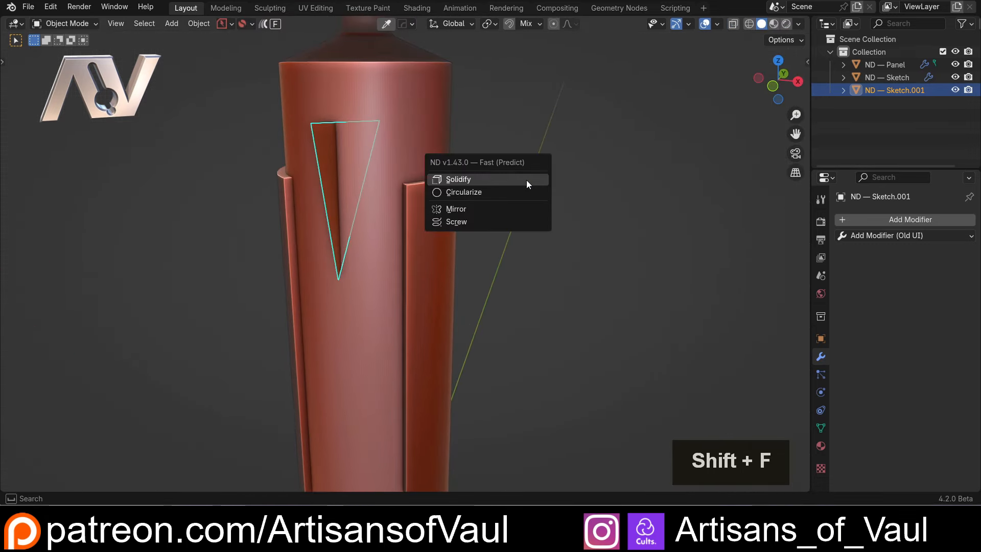
pyautogui.click(526, 180)
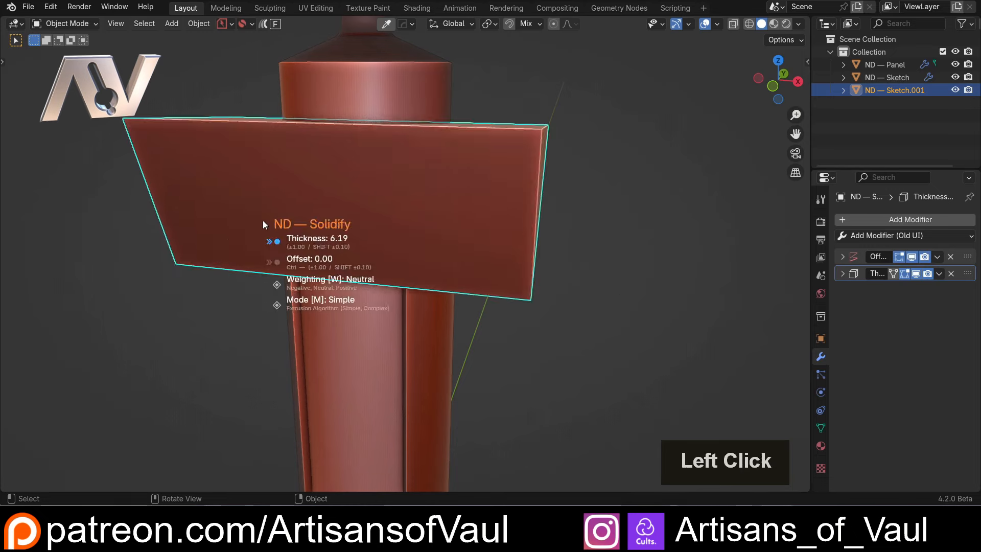
pyautogui.click(268, 222)
# Select the triangular solid and then the panel, and cut the panel's upper corner with a Difference boolean.
pyautogui.scroll(-4, 272, 223)
pyautogui.click(524, 270)
pyautogui.moveTo(525, 271); pyautogui.dragTo(442, 247, button='middle')
pyautogui.click(536, 287)
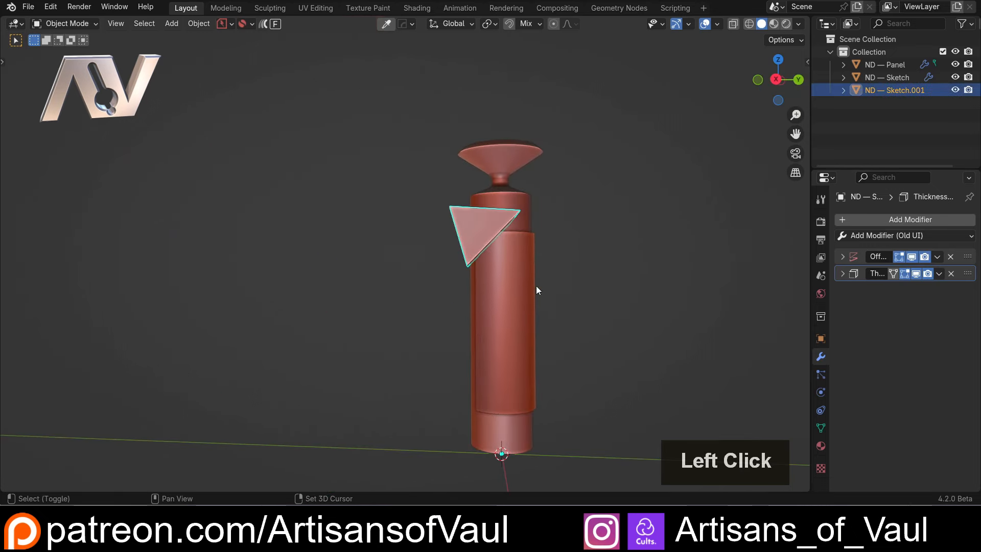
pyautogui.moveTo(536, 286); pyautogui.dragTo(348, 192, button='middle')
pyautogui.scroll(3, 223, 213)
pyautogui.keyDown('shift'); pyautogui.moveTo(223, 213); pyautogui.dragTo(550, 275, button='middle'); pyautogui.keyUp('shift')
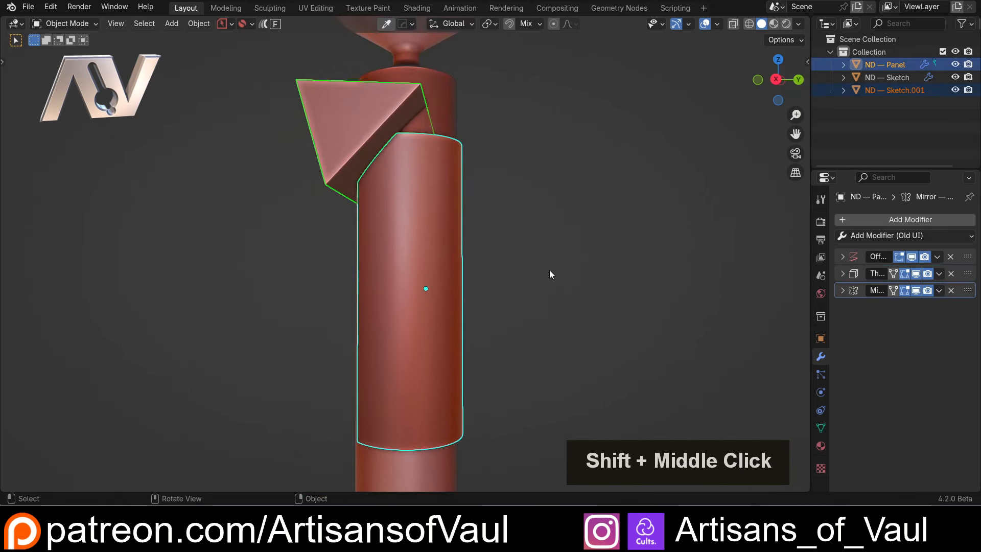
pyautogui.hotkey('ctrl', '-')
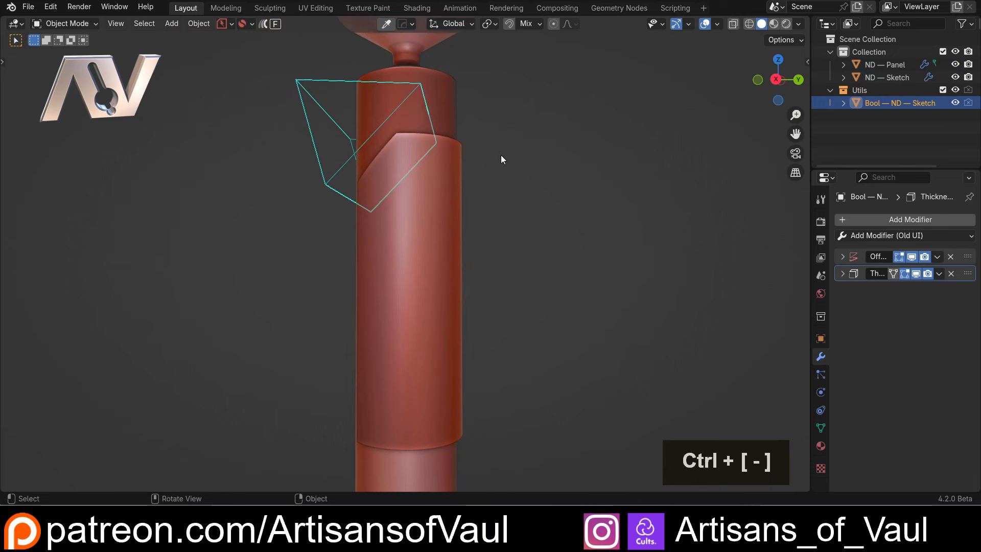
# Examine the wireframe cutter and the cut panel by selecting each, ending with the panel selected.
pyautogui.moveTo(501, 156); pyautogui.dragTo(428, 139, button='middle')
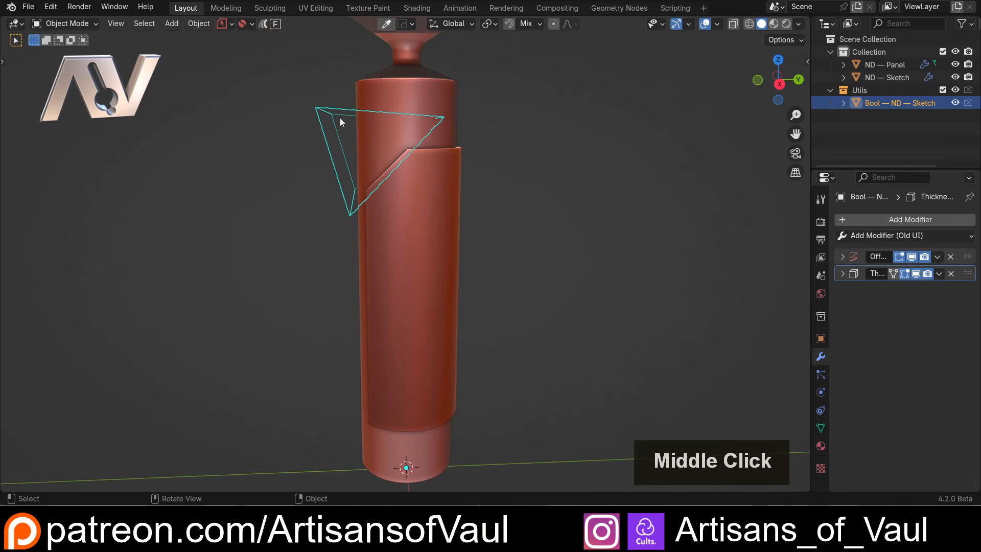
pyautogui.click(330, 142)
pyautogui.click(323, 155)
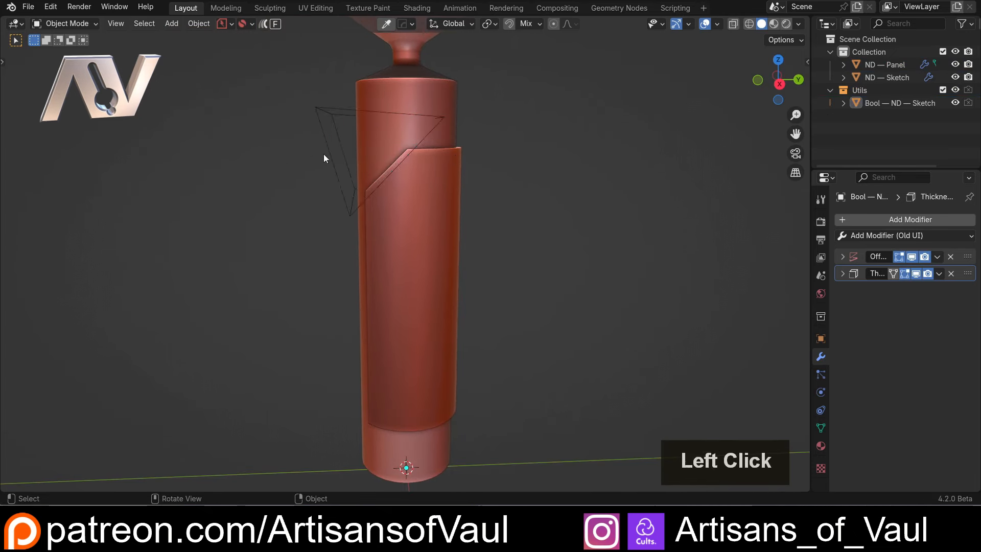
pyautogui.doubleClick(370, 216)
pyautogui.scroll(3, 357, 230)
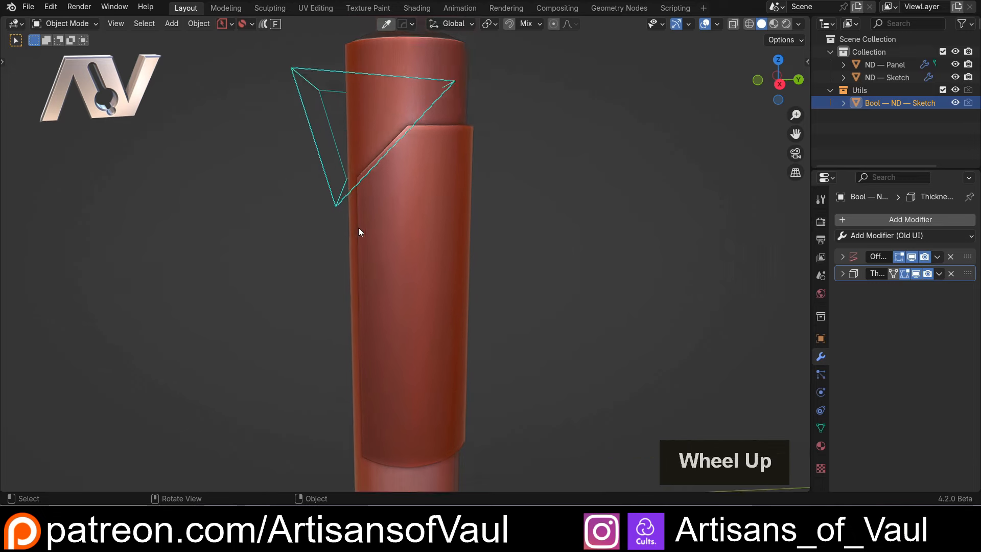
pyautogui.click(423, 230)
pyautogui.scroll(-3, 445, 248)
pyautogui.moveTo(445, 247); pyautogui.dragTo(444, 240, button='middle')
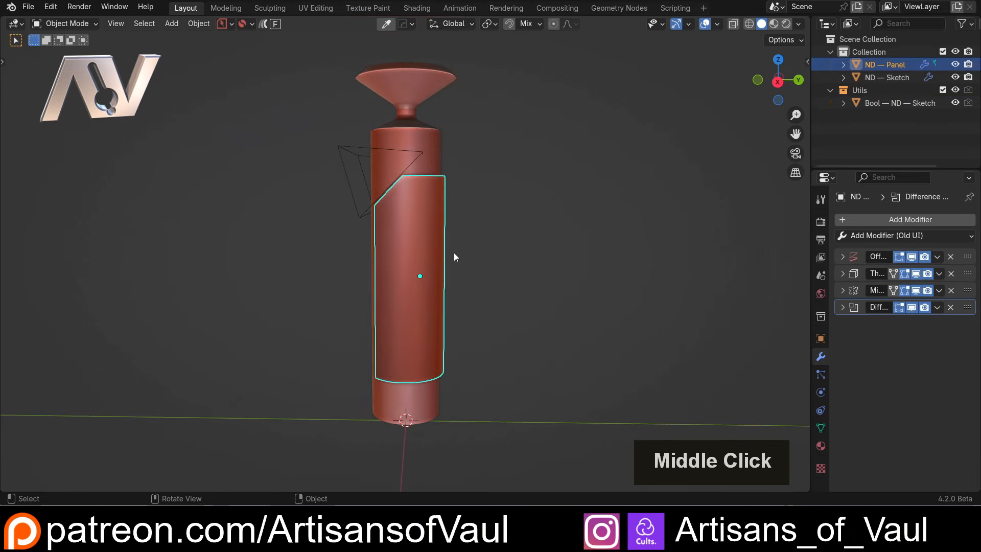
# Try moving the panel freely and along the Z axis to test whether its cutter follows, cancelling both moves.
pyautogui.press('g')
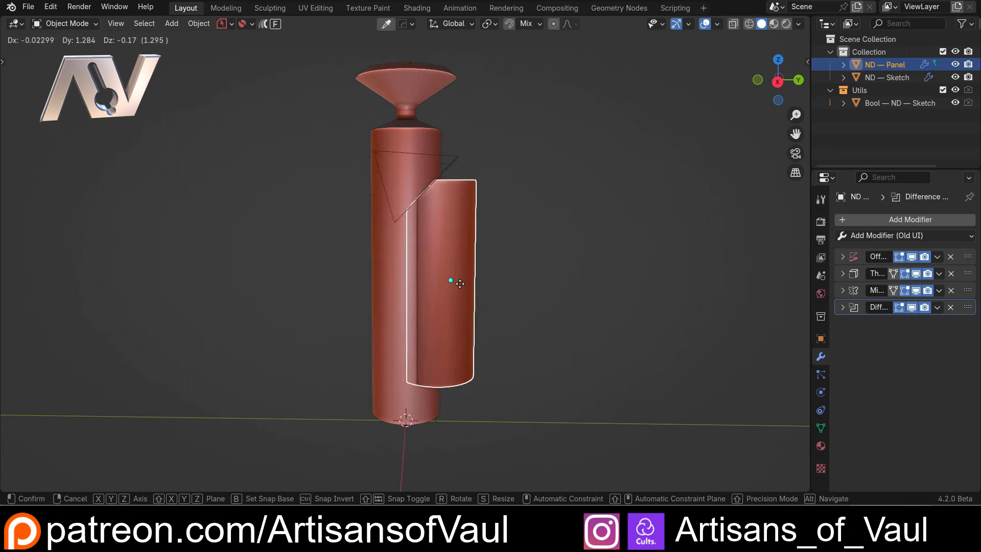
pyautogui.press('Escape')
pyautogui.scroll(2, 354, 182)
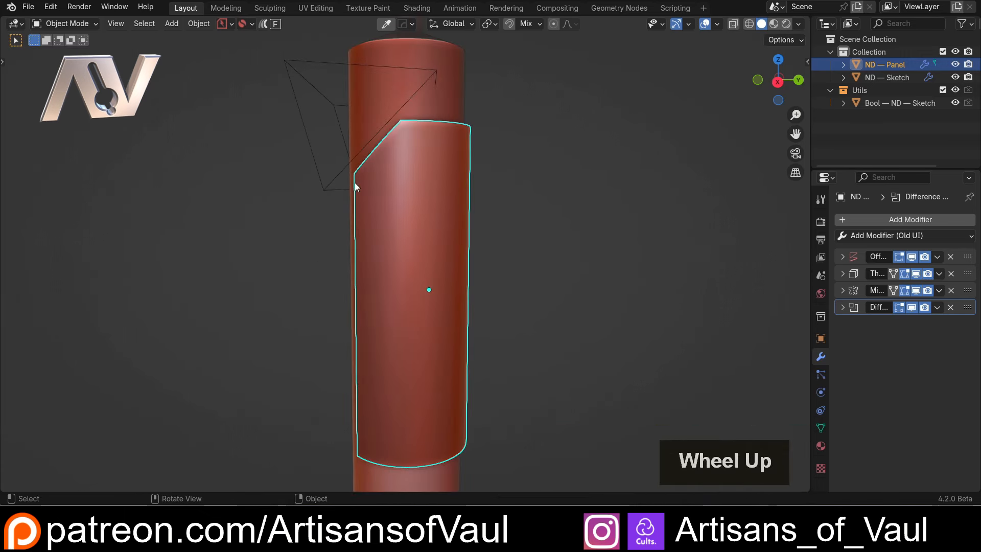
pyautogui.moveTo(355, 183); pyautogui.dragTo(289, 234, button='middle')
pyautogui.press('g')
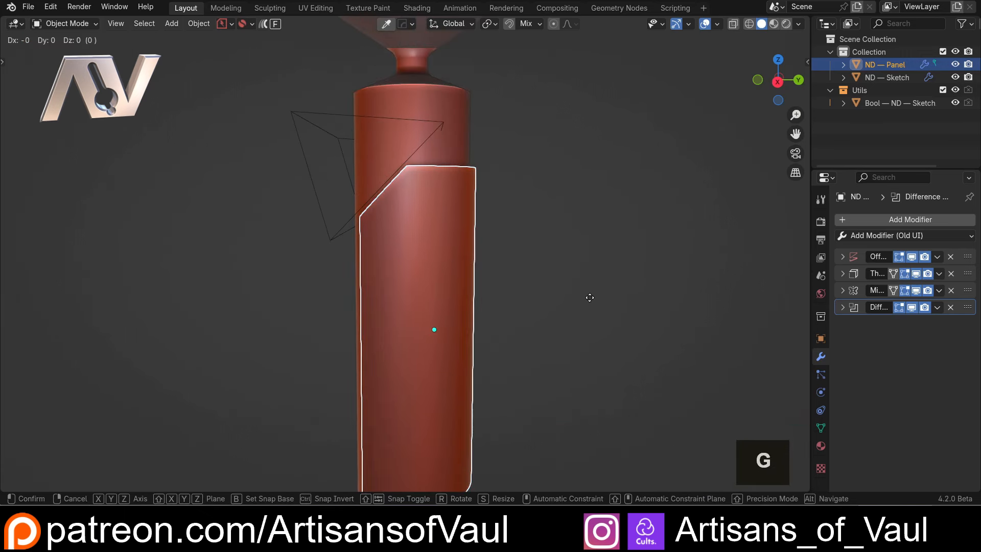
pyautogui.press('z')
pyautogui.press('Escape')
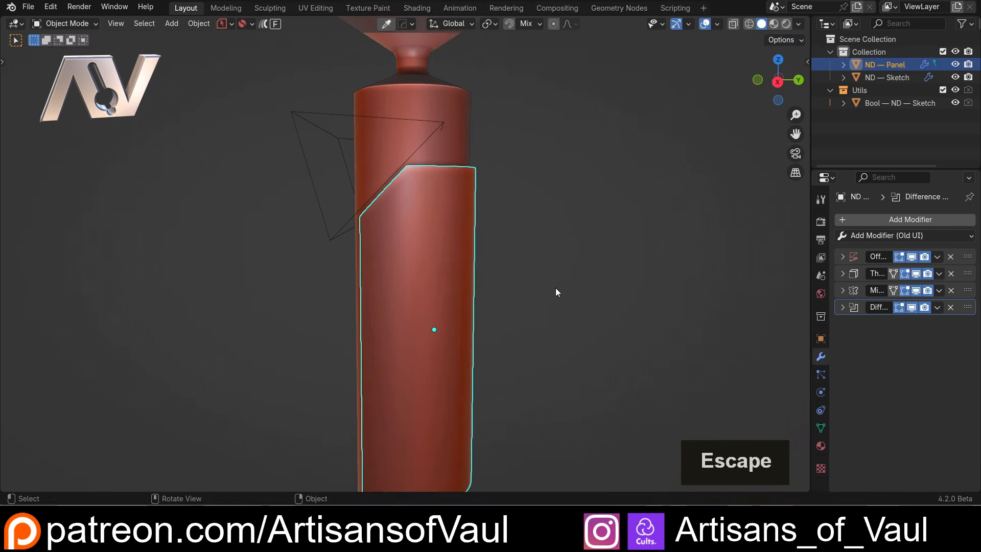
# Inspect the boolean cutter in the Utils collection and toggle its viewport visibility, leaving it hidden.
pyautogui.click(564, 274)
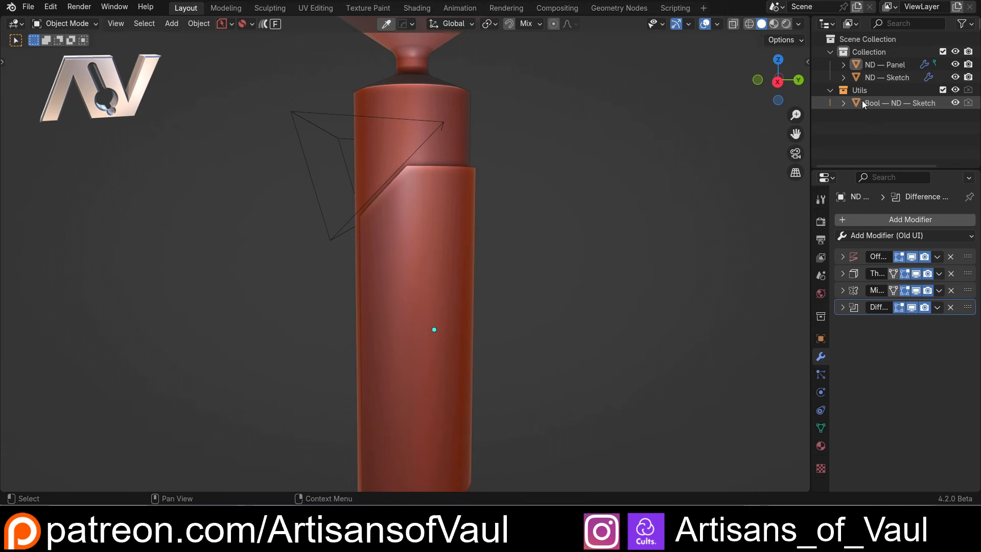
pyautogui.click(845, 103)
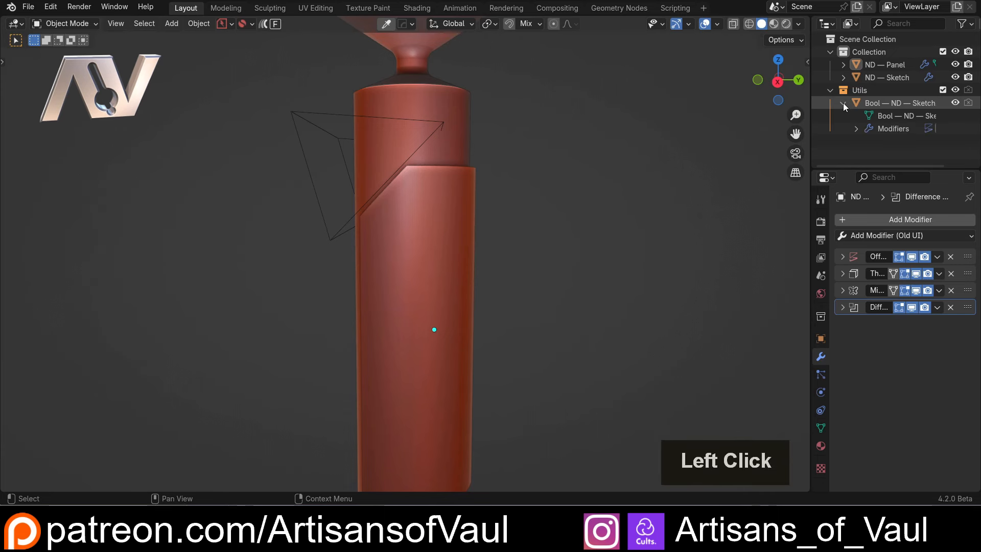
pyautogui.doubleClick(844, 102)
pyautogui.click(954, 102)
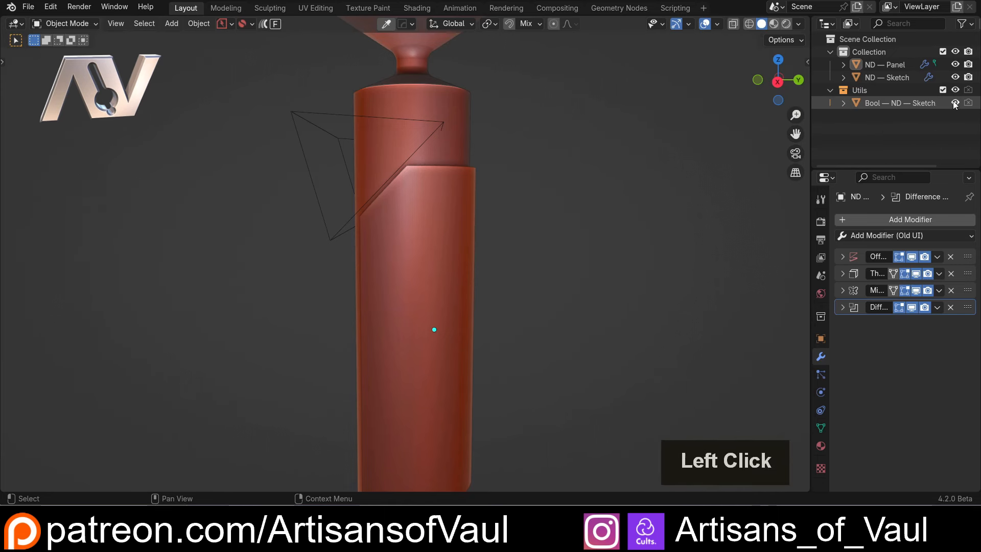
pyautogui.click(953, 102)
pyautogui.click(953, 103)
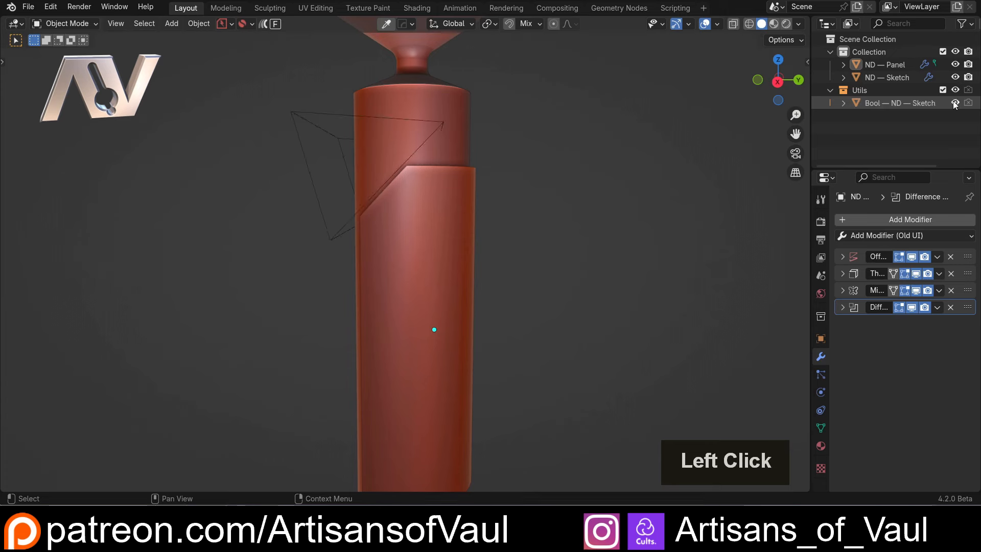
pyautogui.click(953, 103)
pyautogui.click(954, 103)
pyautogui.click(954, 102)
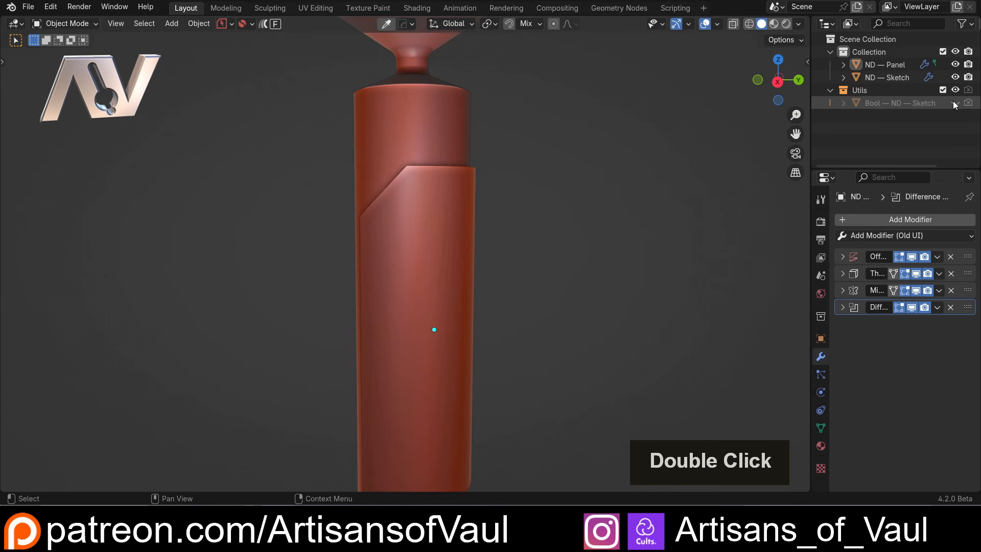
# Select the panel and use ND's Cycle in Utility mode to bring up and select its Difference boolean cutter.
pyautogui.click(455, 238)
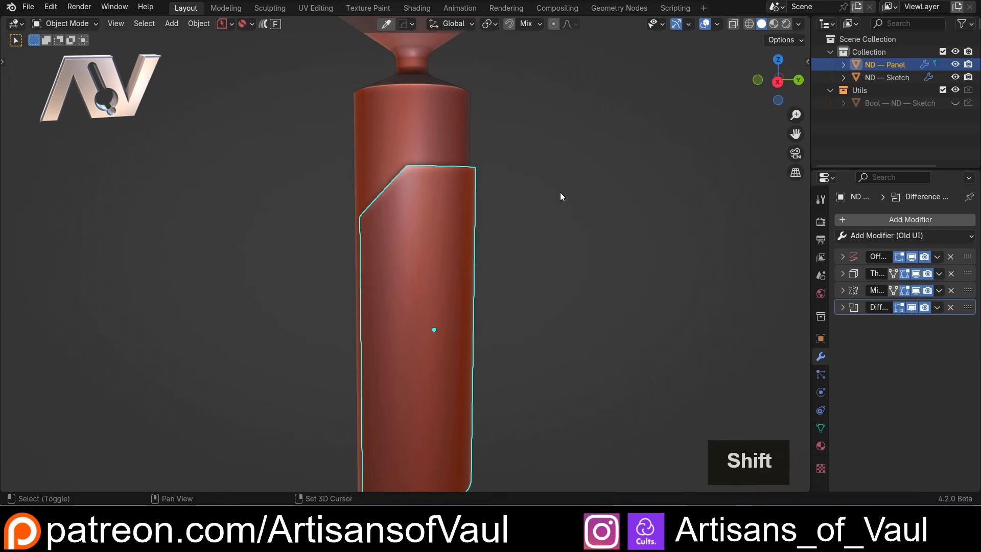
pyautogui.hotkey('shift', 'f')
pyautogui.click(559, 179)
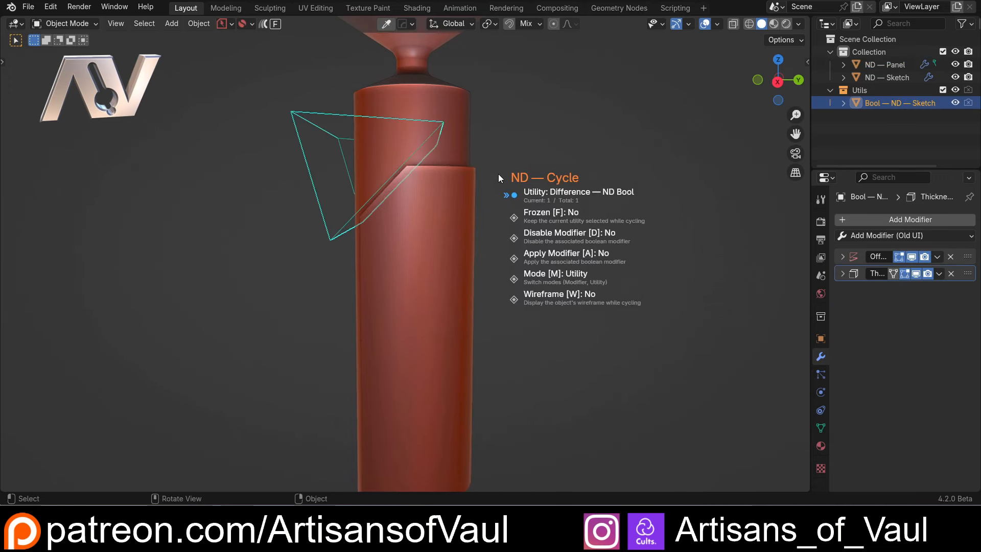
pyautogui.scroll(-1, 498, 174)
pyautogui.scroll(1, 493, 172)
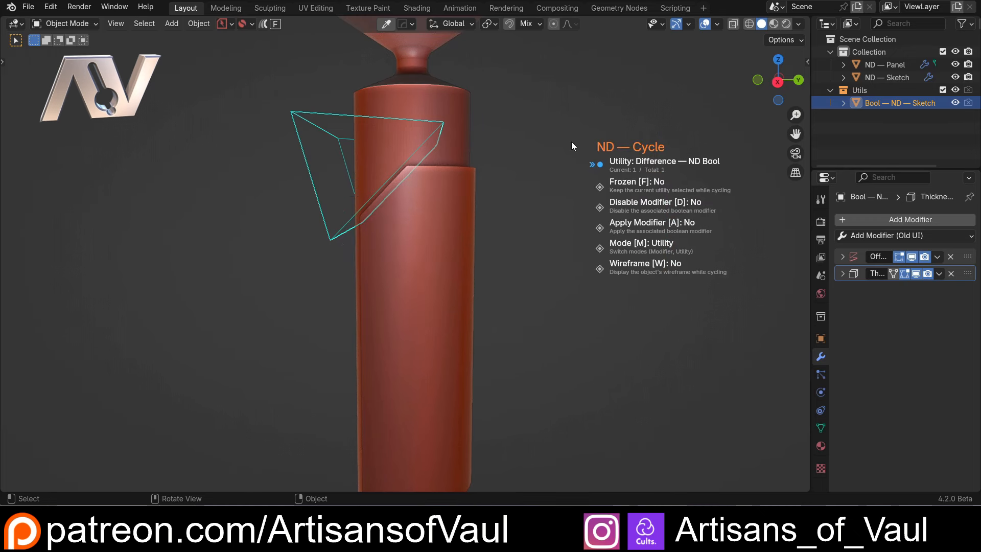
pyautogui.click(504, 147)
# Hide the triangular boolean cutter and inspect the panel's cut corner up close.
pyautogui.scroll(-2, 264, 166)
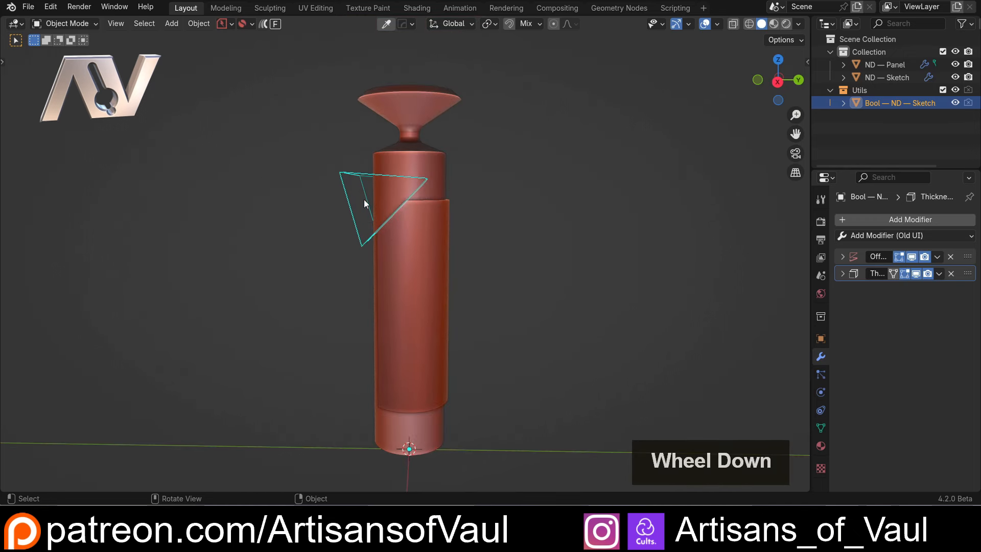
pyautogui.click(307, 160)
pyautogui.click(352, 166)
pyautogui.press('h')
pyautogui.scroll(4, 442, 249)
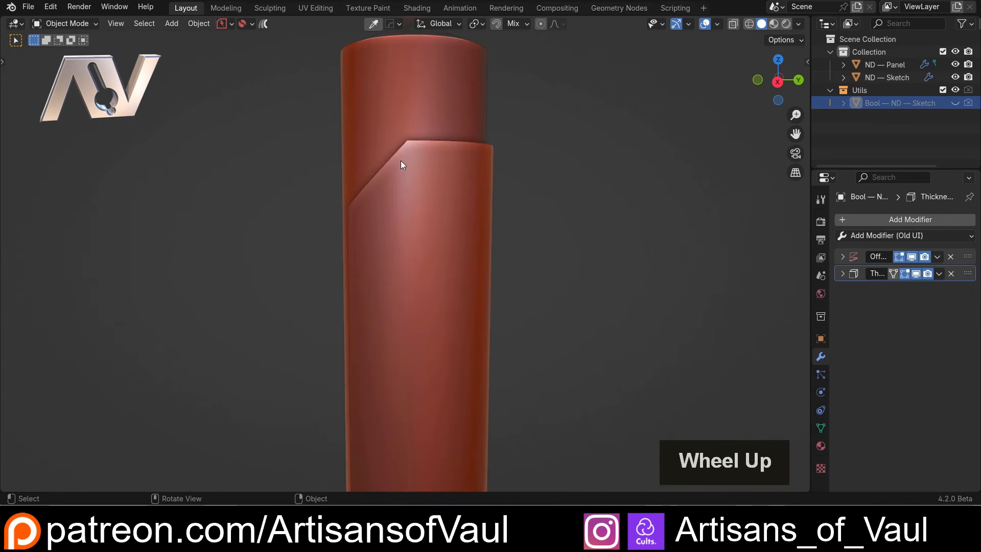
pyautogui.moveTo(401, 163); pyautogui.dragTo(709, 106, button='middle')
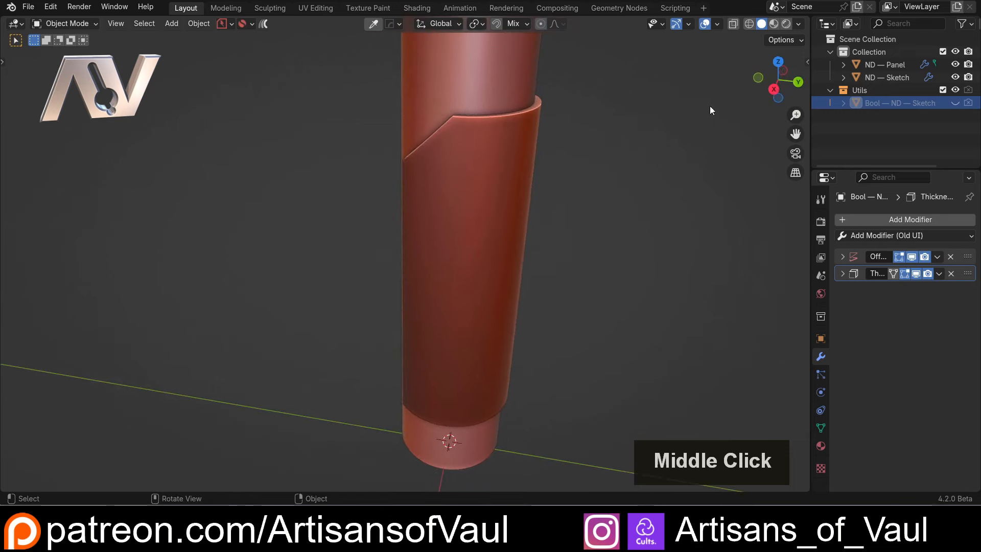
# Use ND's Panel on the revolved body to extract a narrow strip of adjacent side faces below the large panel.
pyautogui.click(774, 90)
pyautogui.scroll(-3, 471, 302)
pyautogui.scroll(4, 456, 290)
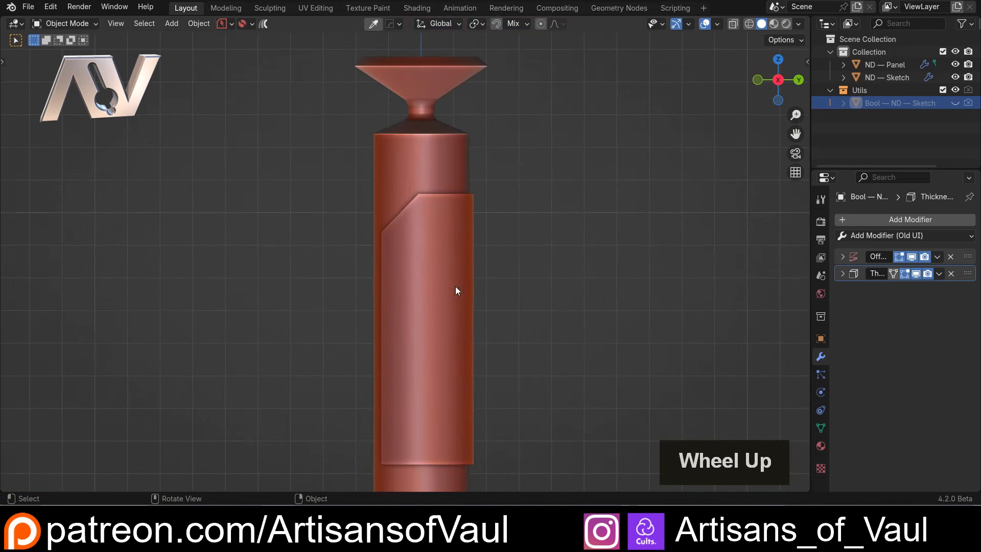
pyautogui.keyDown('shift'); pyautogui.moveTo(424, 275); pyautogui.dragTo(471, 121, button='middle'); pyautogui.keyUp('shift')
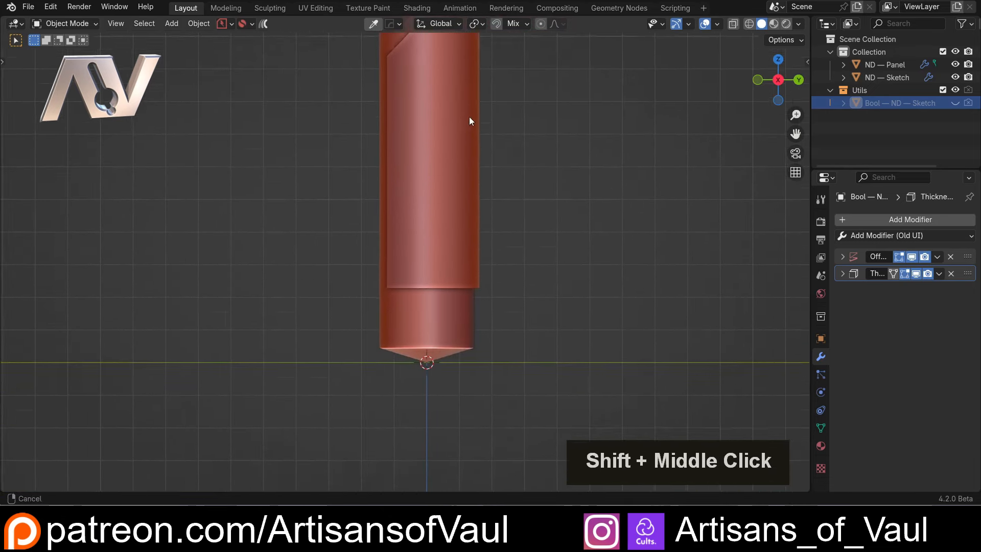
pyautogui.scroll(2, 455, 304)
pyautogui.click(481, 320)
pyautogui.scroll(2, 413, 234)
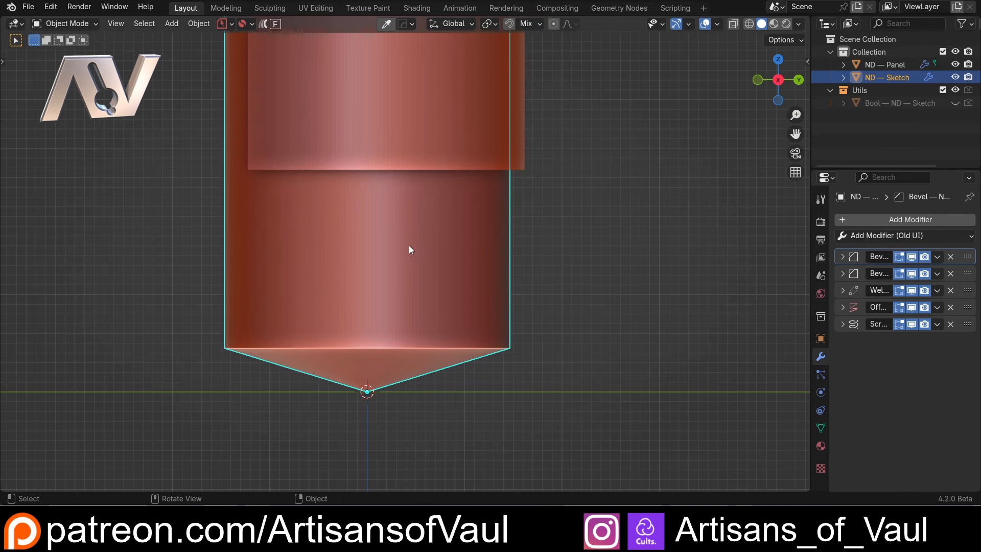
pyautogui.moveTo(356, 263); pyautogui.dragTo(389, 260, button='middle')
pyautogui.scroll(2, 394, 259)
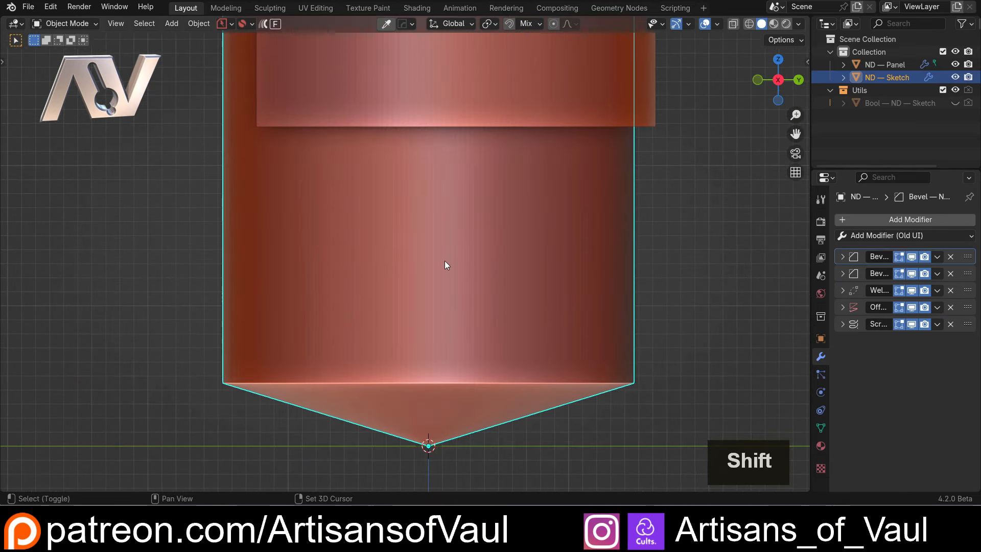
pyautogui.hotkey('shift', 'f')
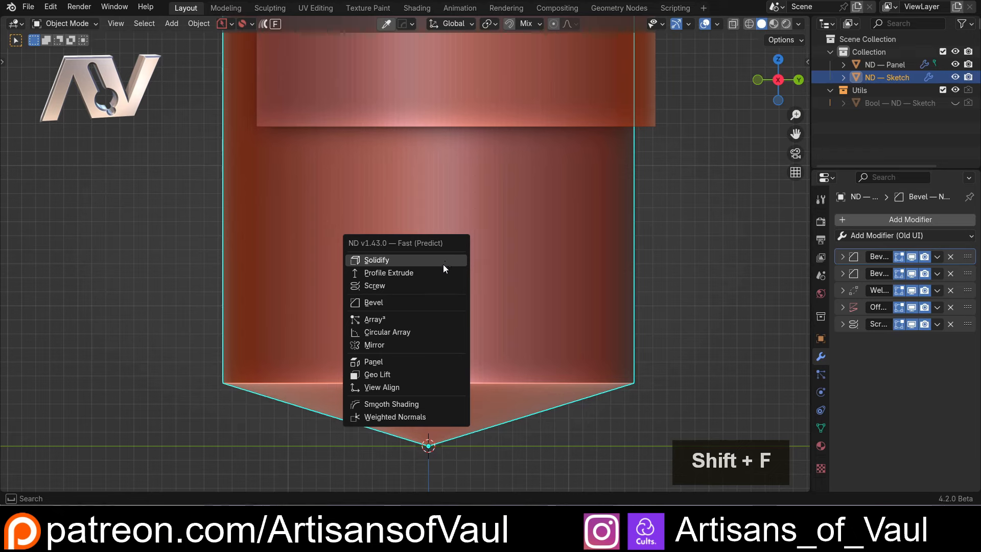
pyautogui.click(400, 364)
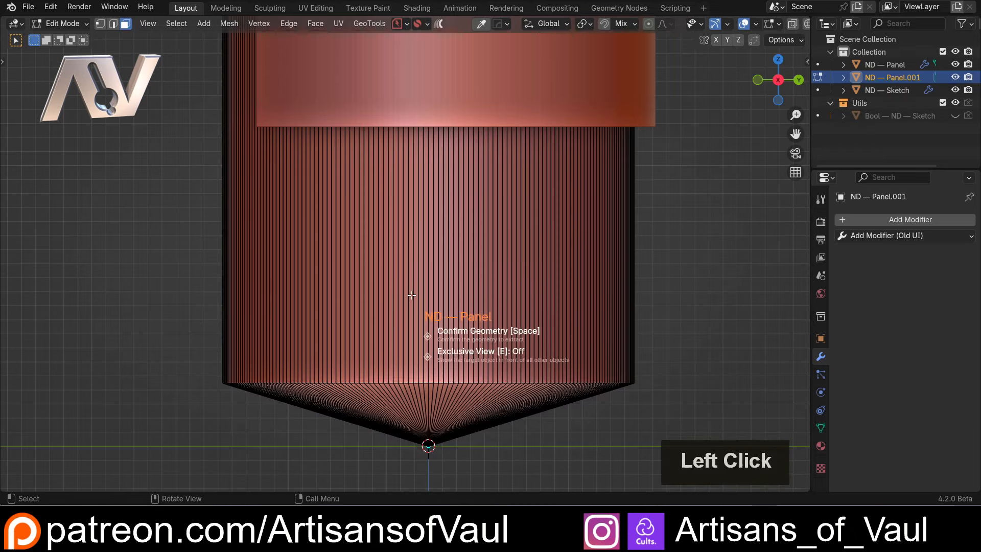
pyautogui.click(386, 266)
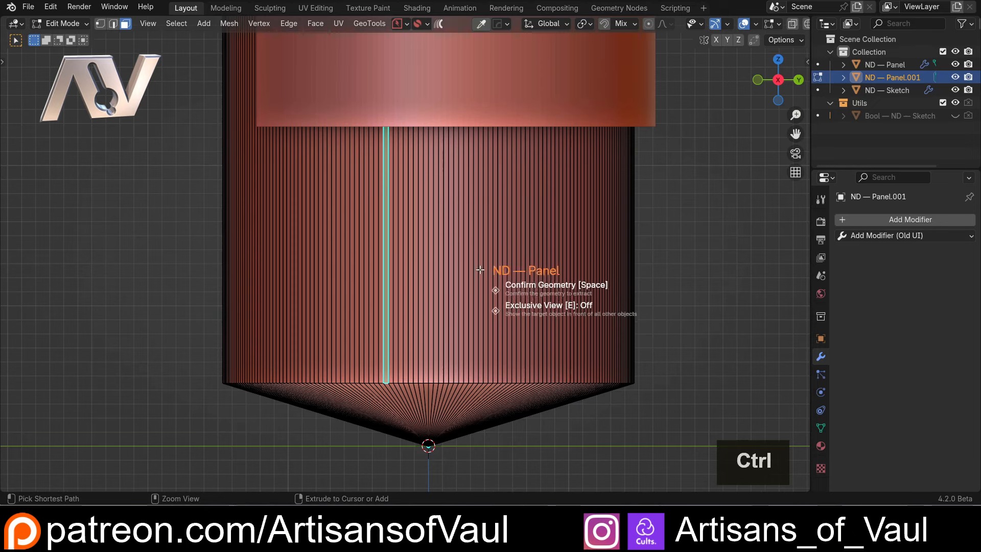
pyautogui.keyDown('ctrl'); pyautogui.click(491, 302); pyautogui.keyUp('ctrl')
pyautogui.scroll(-1, 490, 263)
pyautogui.press('space')
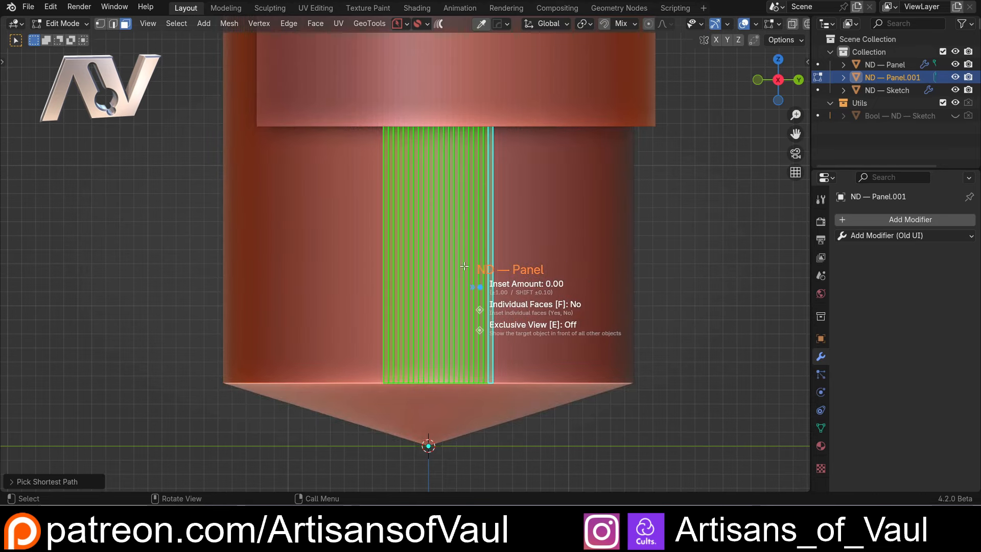
# Keep the strip's inset at 0.00 and thicken it with ND's Solidify so it stands proud of the body.
pyautogui.scroll(-1, 464, 267)
pyautogui.moveTo(431, 265); pyautogui.dragTo(535, 272, button='middle')
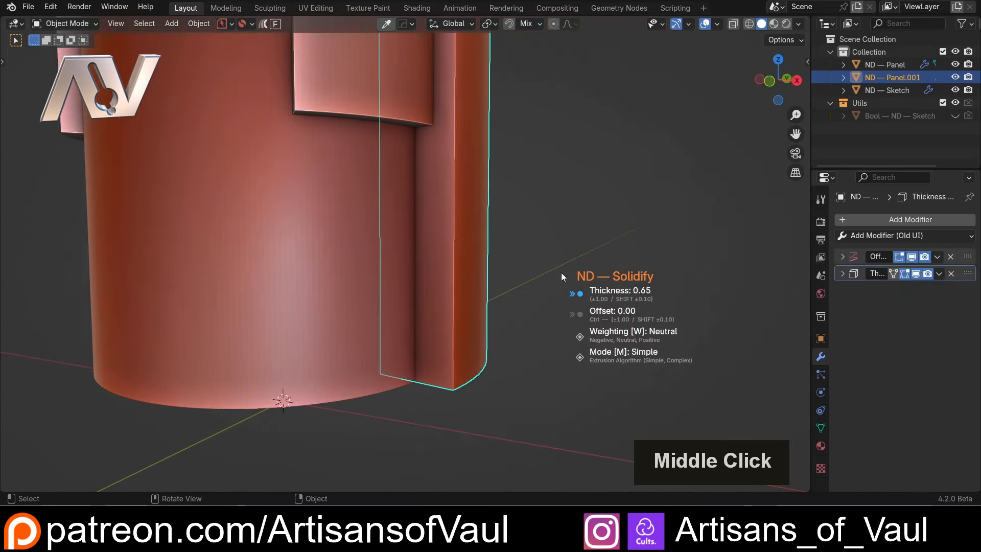
pyautogui.click(514, 272)
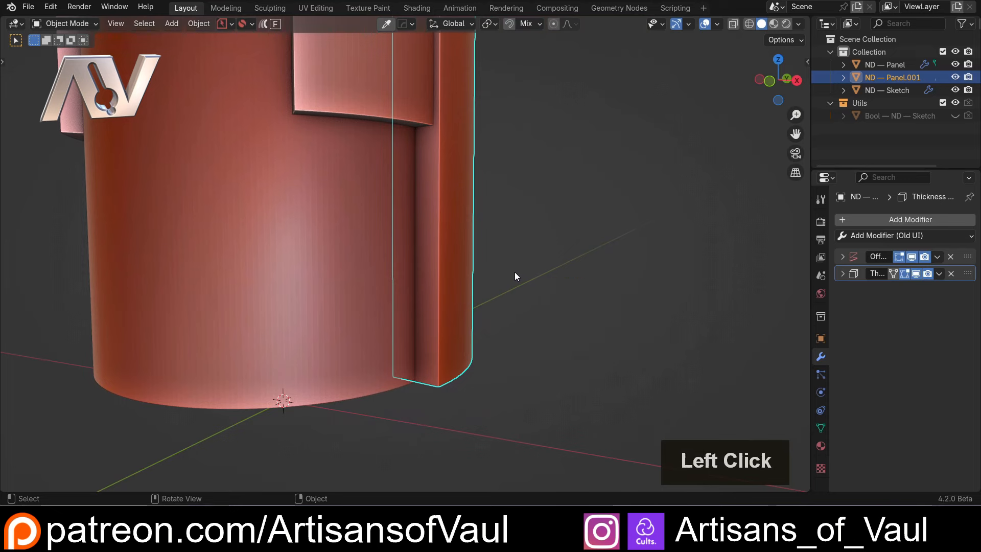
# Scale the strip to about 0.06 along Z and move it down Z to the body's lower end as a small block.
pyautogui.keyDown('shift'); pyautogui.moveTo(514, 272); pyautogui.dragTo(487, 256, button='middle'); pyautogui.keyUp('shift')
pyautogui.press('s')
pyautogui.press('z')
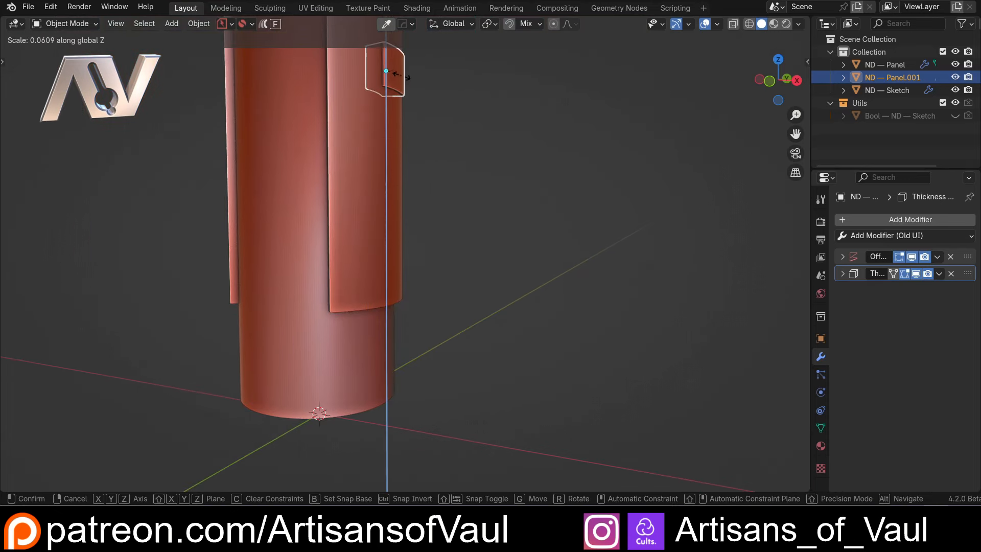
pyautogui.click(401, 68)
pyautogui.press('g')
pyautogui.press('z')
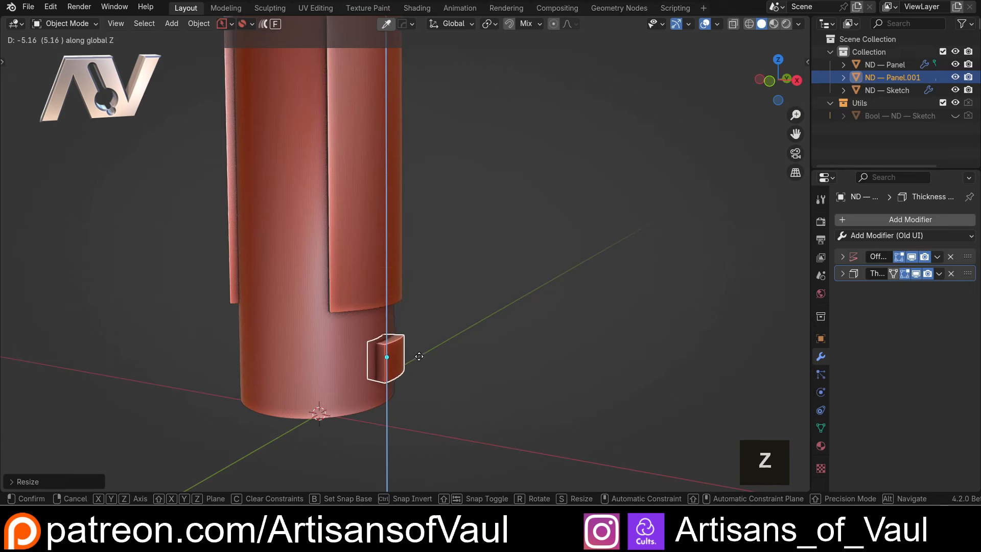
pyautogui.click(417, 369)
# Create an ND Circular Array of the small block around the revolved body with a count of 3 about the Z axis.
pyautogui.moveTo(498, 298)
pyautogui.mouseDown(button='middle')
pyautogui.moveTo(566, 268)
pyautogui.moveTo(513, 253)
pyautogui.moveTo(418, 259)
pyautogui.moveTo(510, 308)
pyautogui.moveTo(517, 285)
pyautogui.moveTo(476, 281)
pyautogui.mouseUp(button='middle')
pyautogui.scroll(2, 514, 295)
pyautogui.keyDown('shift'); pyautogui.click(455, 269); pyautogui.keyUp('shift')
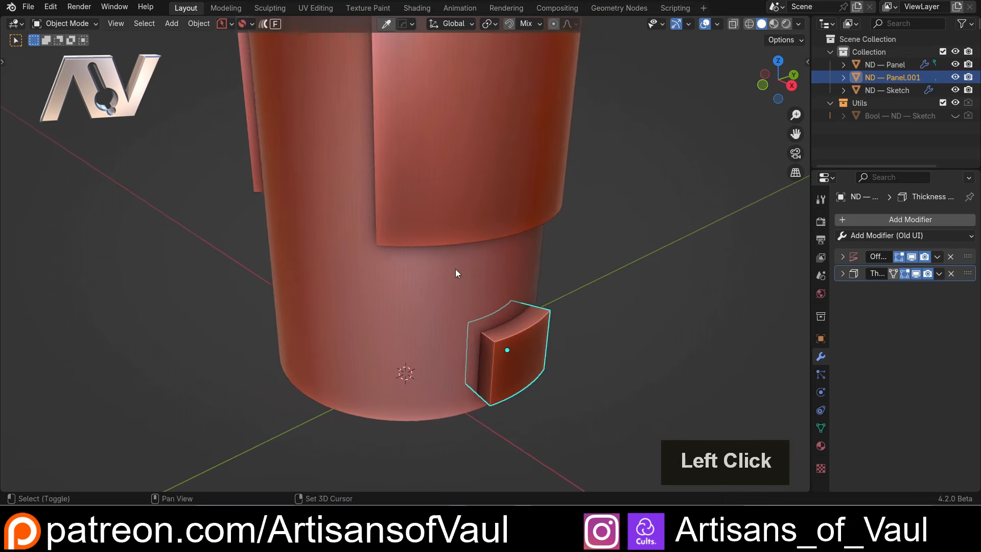
pyautogui.hotkey('shift', 'f')
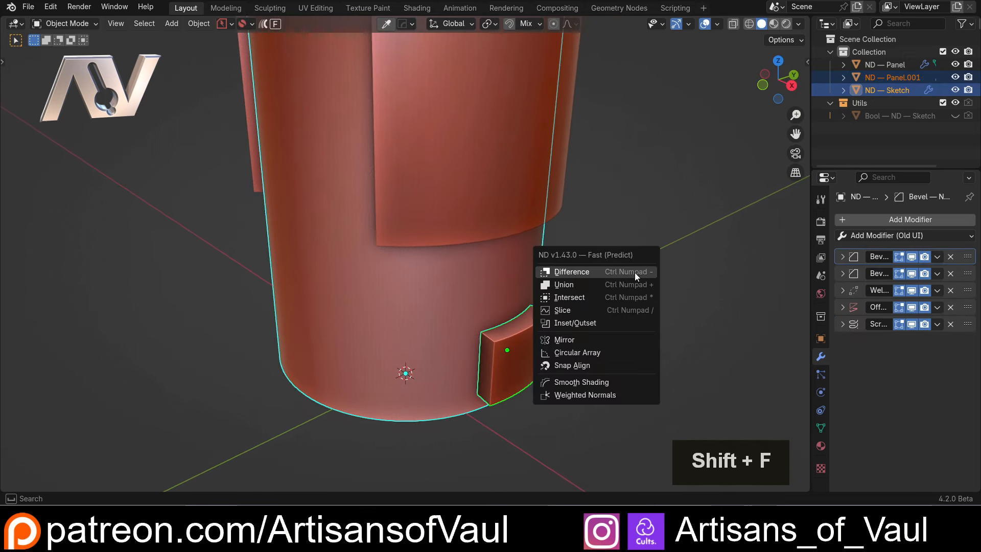
pyautogui.click(578, 353)
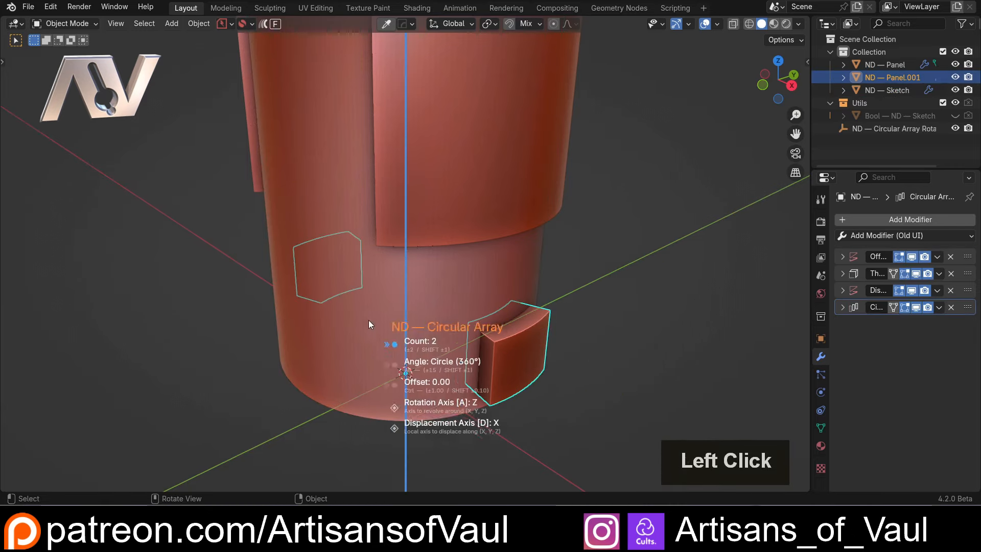
pyautogui.moveTo(368, 320); pyautogui.dragTo(404, 302, button='middle')
pyautogui.keyDown('shift'); pyautogui.scroll(1, 404, 301); pyautogui.keyUp('shift')
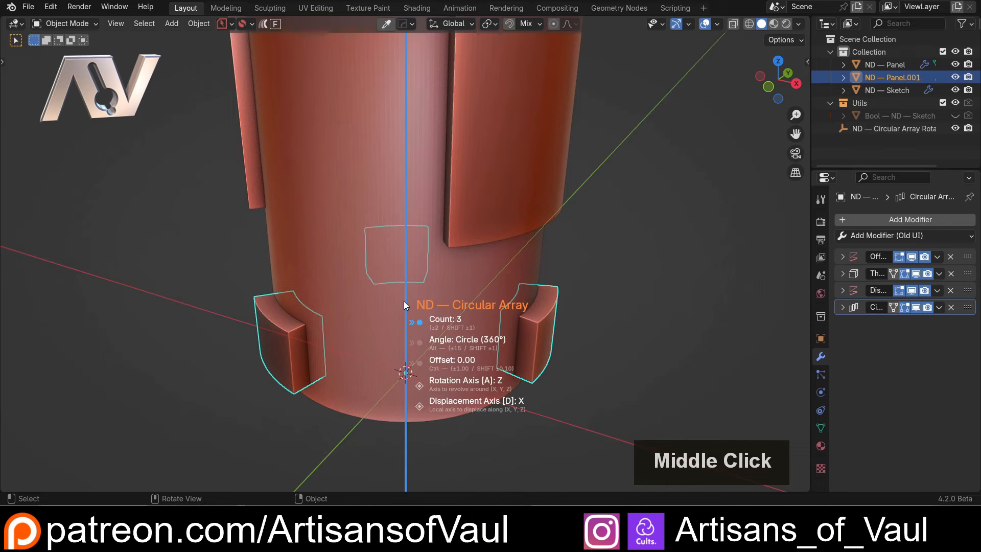
# Try larger circular array counts such as 7, 12 and 11, and return the count to 3.
pyautogui.scroll(2, 404, 302)
pyautogui.scroll(-1, 403, 301)
pyautogui.scroll(1, 404, 302)
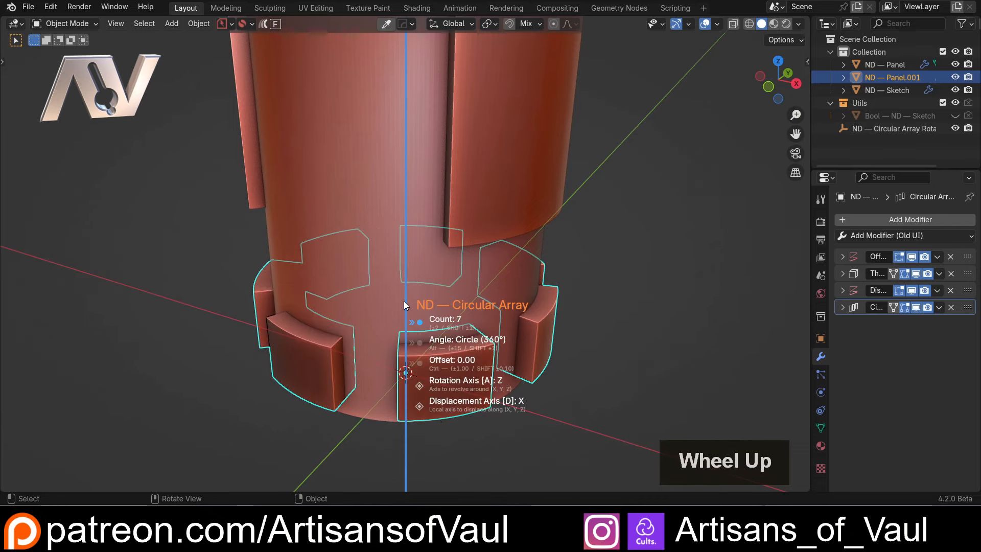
pyautogui.moveTo(404, 302); pyautogui.dragTo(467, 148, button='middle')
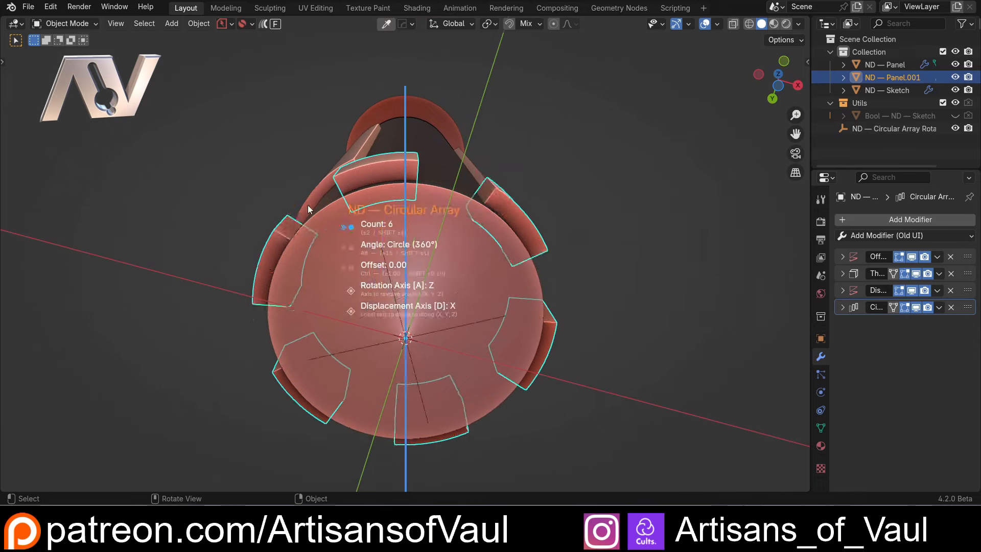
pyautogui.scroll(1, 323, 218)
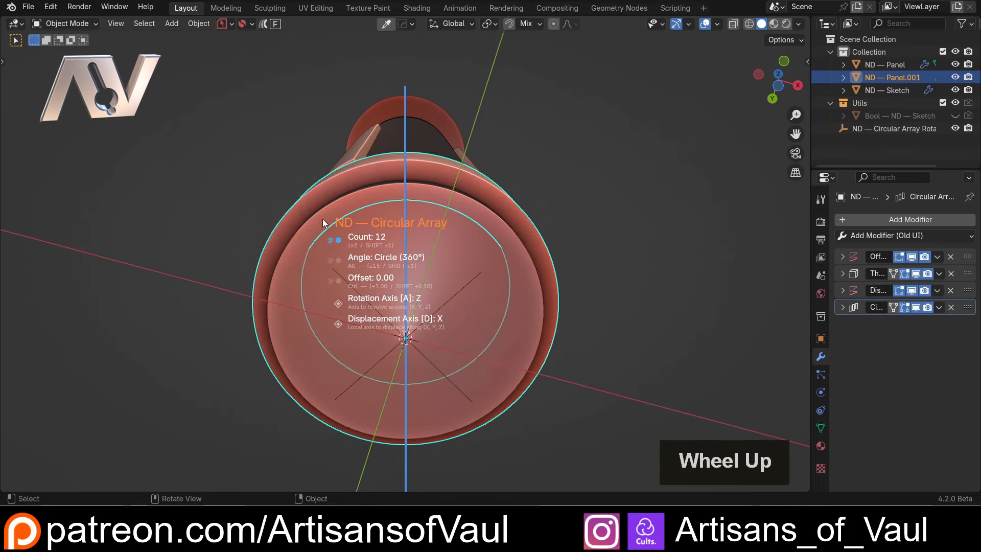
pyautogui.scroll(-4, 323, 219)
pyautogui.scroll(1, 323, 219)
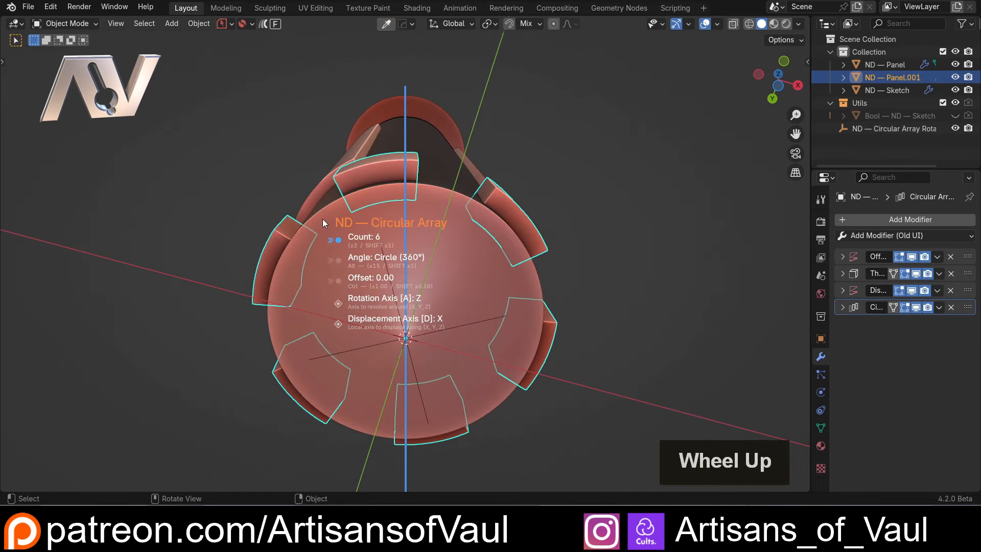
pyautogui.moveTo(323, 218)
pyautogui.mouseDown(button='middle')
pyautogui.moveTo(338, 226)
pyautogui.moveTo(322, 263)
pyautogui.moveTo(323, 205)
pyautogui.moveTo(317, 218)
pyautogui.mouseUp(button='middle')
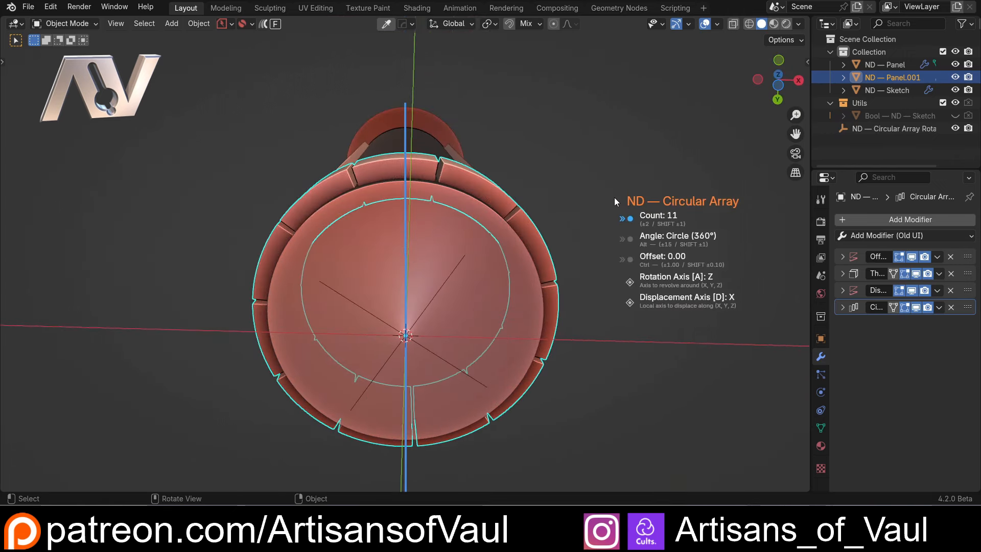
pyautogui.scroll(-3, 614, 197)
pyautogui.scroll(-1, 614, 198)
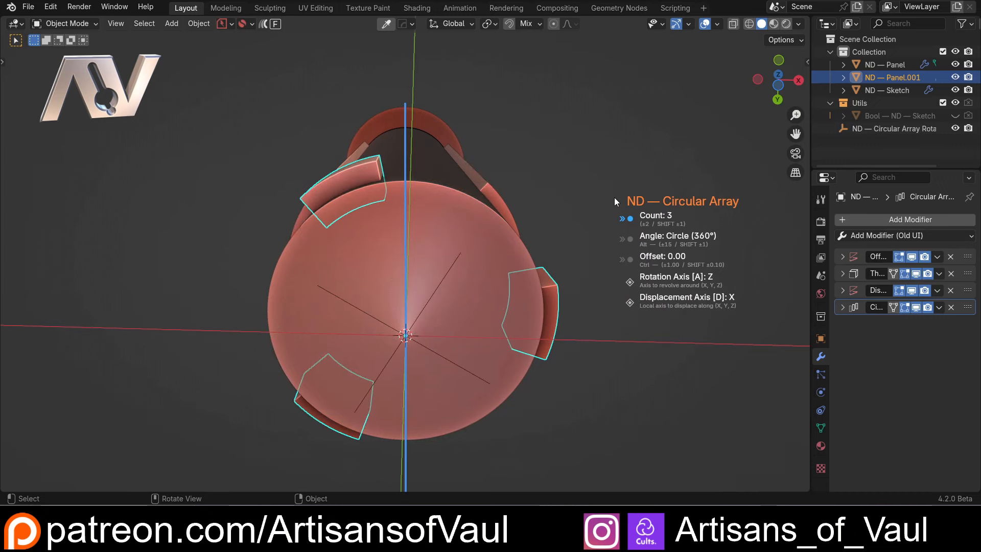
# Try different partial arc angles for the block's circular array, such as 143.75° and -193.25°.
pyautogui.press('alt')
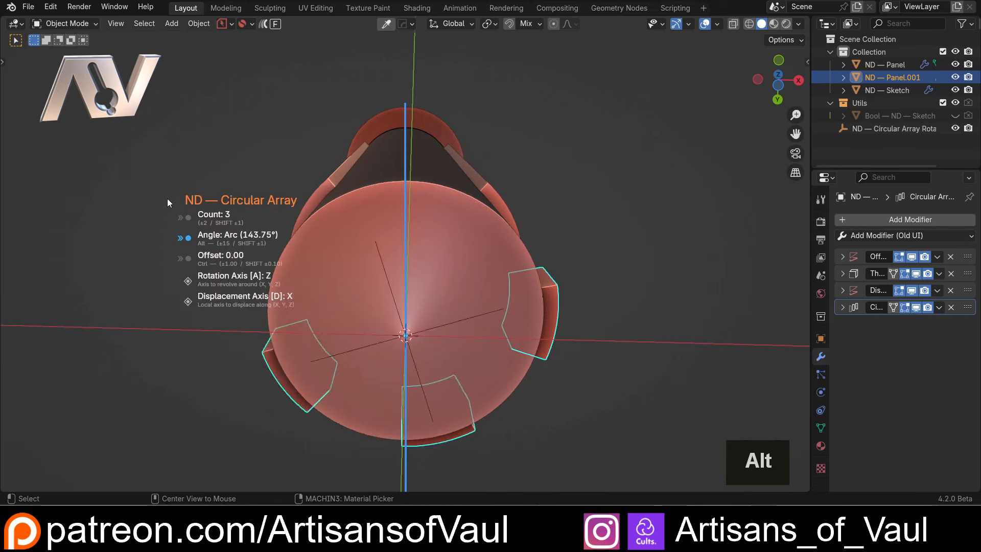
pyautogui.keyDown('alt'); pyautogui.scroll(-1, 621, 275); pyautogui.keyUp('alt')
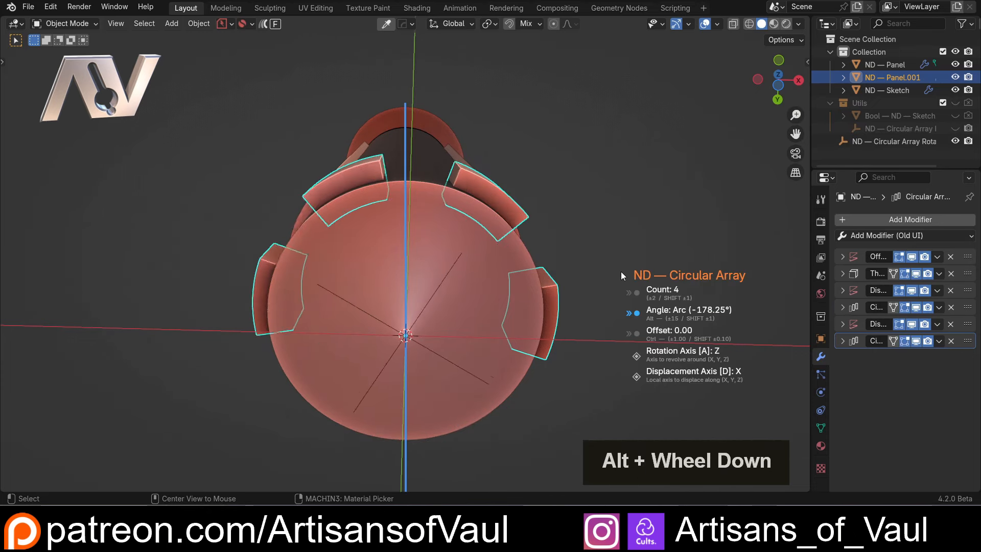
pyautogui.keyDown('alt'); pyautogui.scroll(-1, 622, 276); pyautogui.keyUp('alt')
pyautogui.keyDown('alt'); pyautogui.scroll(1, 622, 276); pyautogui.keyUp('alt')
pyautogui.keyDown('alt'); pyautogui.scroll(-1, 622, 276); pyautogui.keyUp('alt')
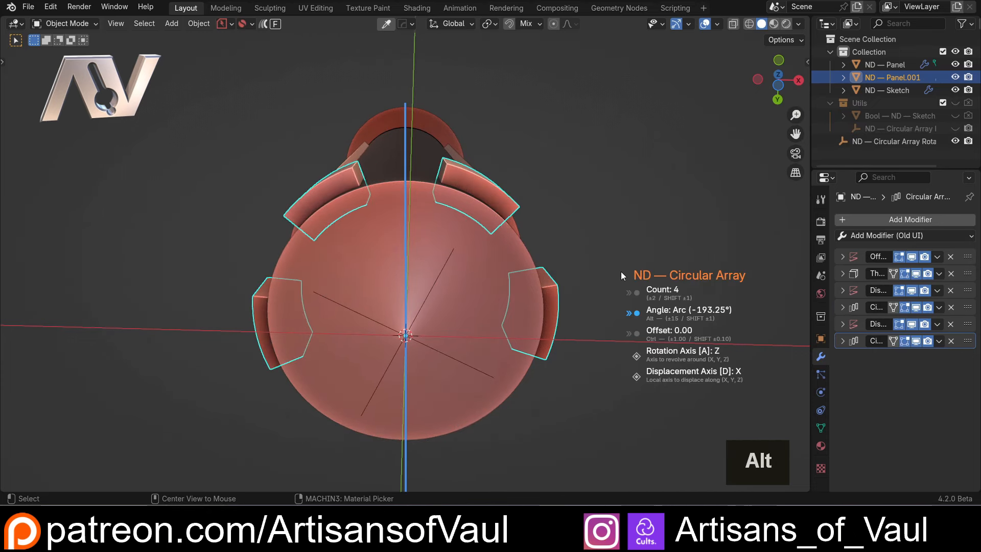
# Set the block's circular array to an arc of -180° with a count of 4 and accept it.
pyautogui.write('-190')
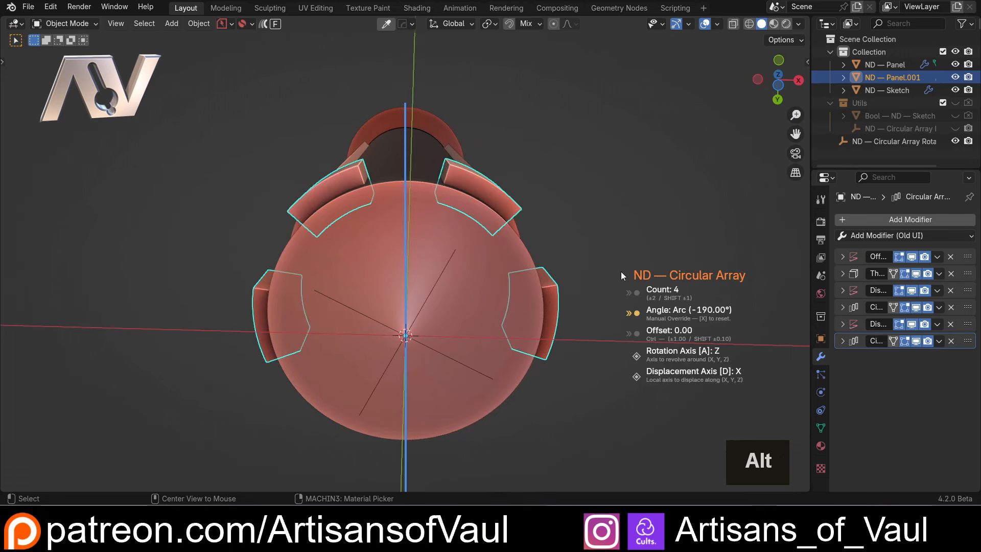
pyautogui.hotkey('alt', 'BackSpace')
pyautogui.hotkey('alt', 'BackSpace')
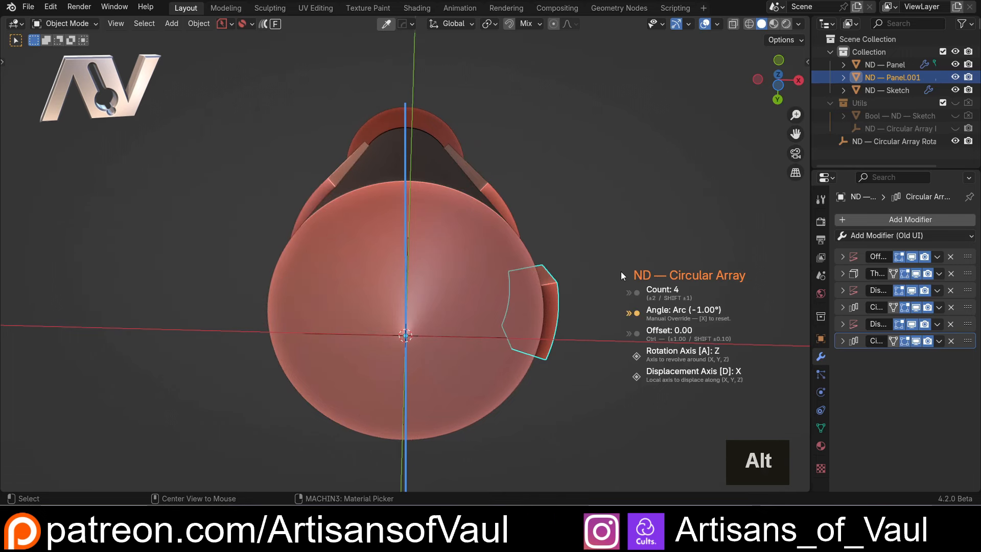
pyautogui.write('80')
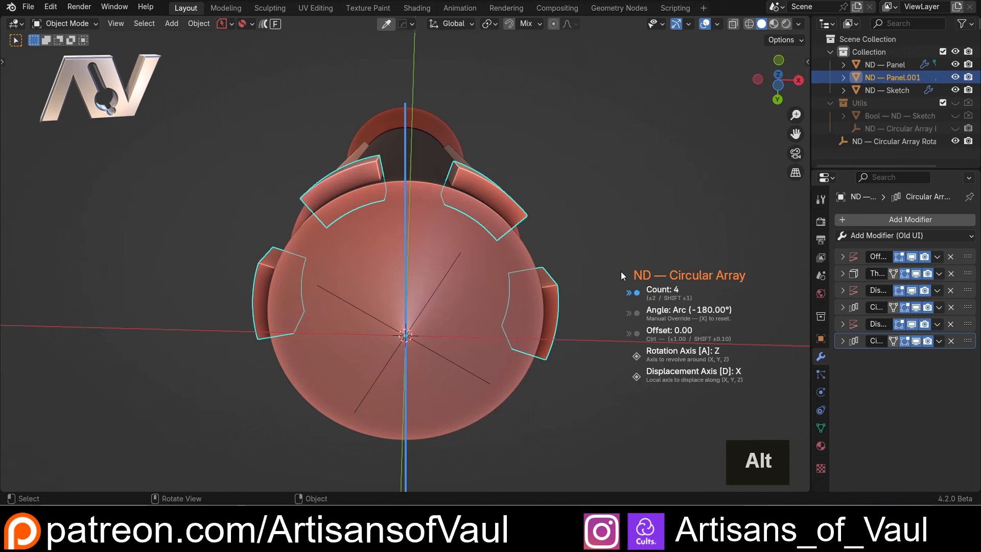
pyautogui.scroll(1, 621, 272)
pyautogui.scroll(-1, 621, 276)
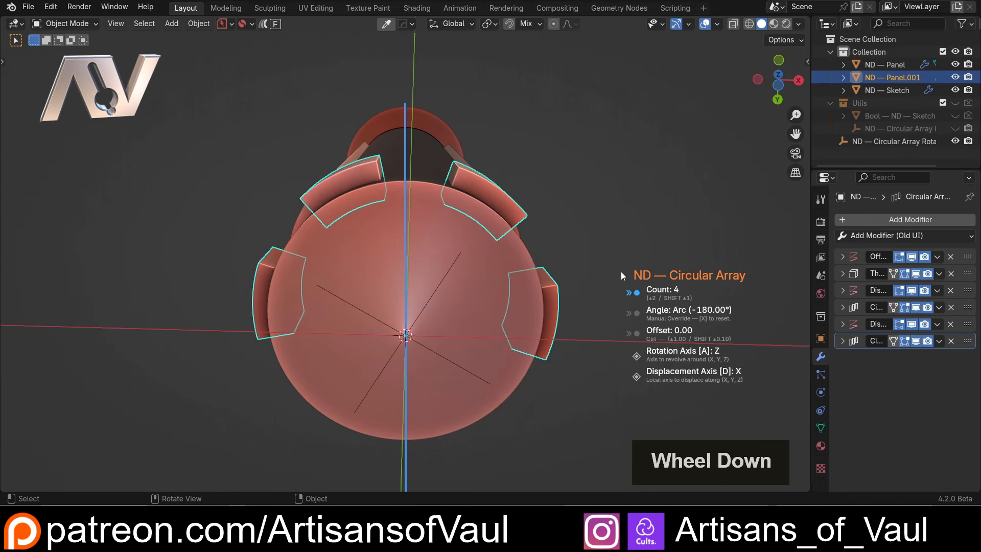
pyautogui.click(621, 271)
# Examine the arrayed blocks around the body's lower end from several angles.
pyautogui.moveTo(587, 192); pyautogui.dragTo(578, 284, button='middle')
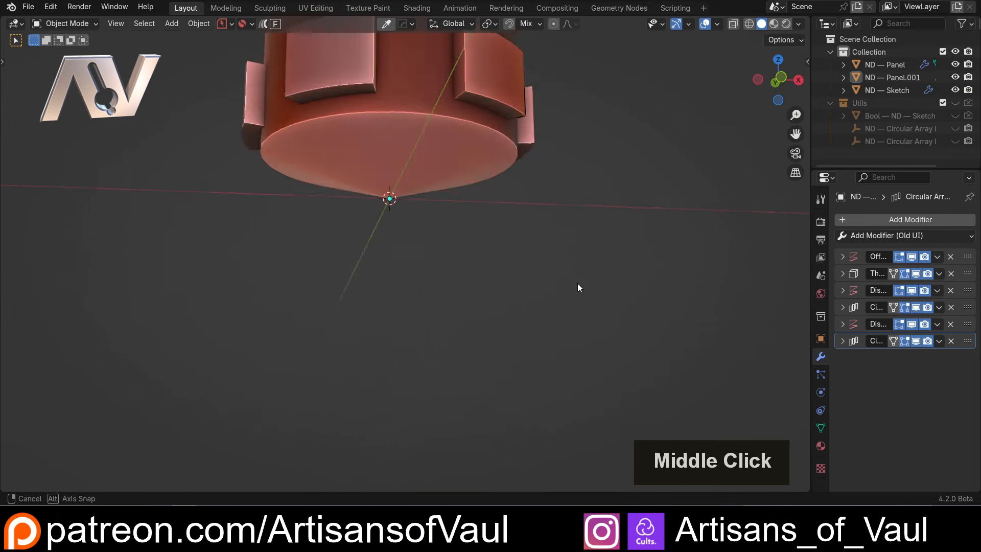
pyautogui.scroll(-2, 535, 228)
pyautogui.moveTo(535, 228); pyautogui.dragTo(317, 197, button='middle')
pyautogui.keyDown('shift'); pyautogui.moveTo(733, 176); pyautogui.dragTo(475, 223, button='middle'); pyautogui.keyUp('shift')
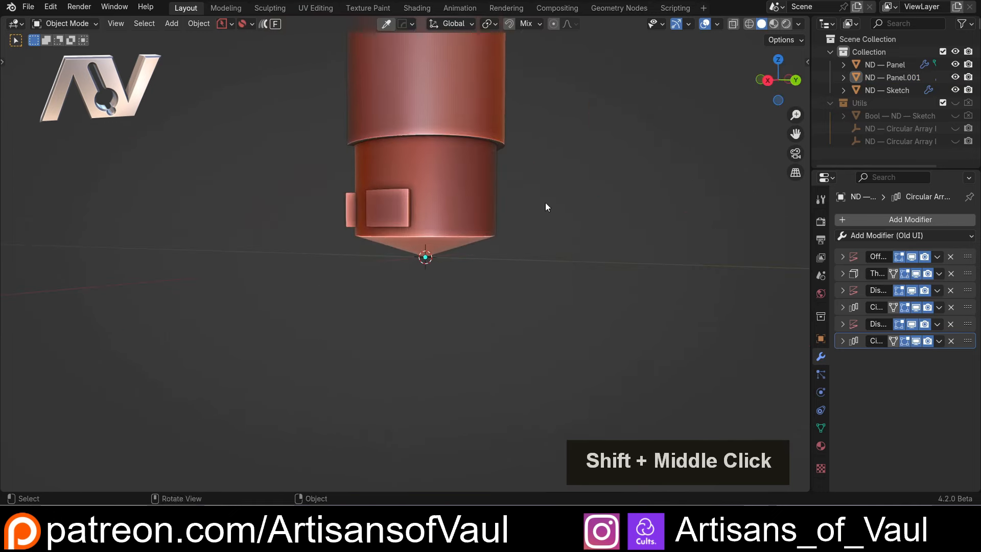
pyautogui.moveTo(545, 203); pyautogui.dragTo(552, 266, button='middle')
pyautogui.scroll(2, 618, 235)
pyautogui.keyDown('shift'); pyautogui.moveTo(552, 266); pyautogui.dragTo(516, 343, button='middle'); pyautogui.keyUp('shift')
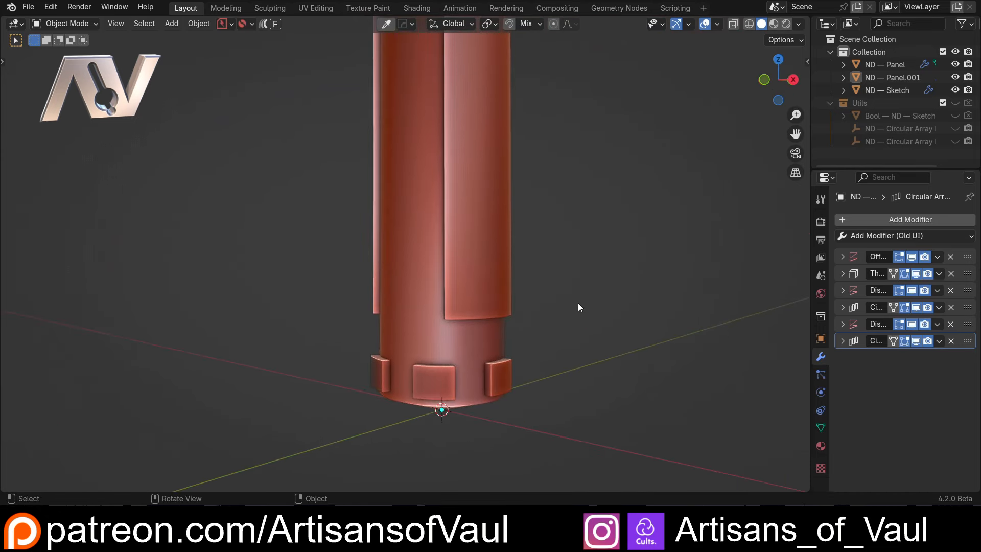
pyautogui.scroll(-2, 578, 302)
pyautogui.keyDown('shift'); pyautogui.moveTo(541, 51); pyautogui.dragTo(433, 242, button='middle'); pyautogui.keyUp('shift')
# Add a cube and move it to the body's side so that it overlaps the panel's lower part.
pyautogui.click(780, 83)
pyautogui.keyDown('shift'); pyautogui.moveTo(474, 350); pyautogui.dragTo(481, 192, button='middle'); pyautogui.keyUp('shift')
pyautogui.click(797, 80)
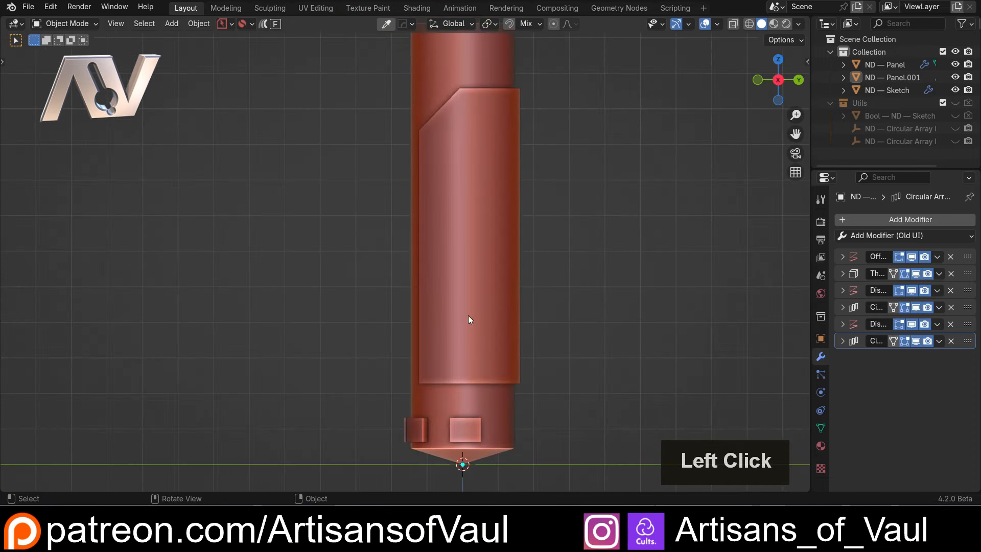
pyautogui.keyDown('shift'); pyautogui.moveTo(468, 315); pyautogui.dragTo(432, 301, button='middle'); pyautogui.keyUp('shift')
pyautogui.hotkey('shift', 'f')
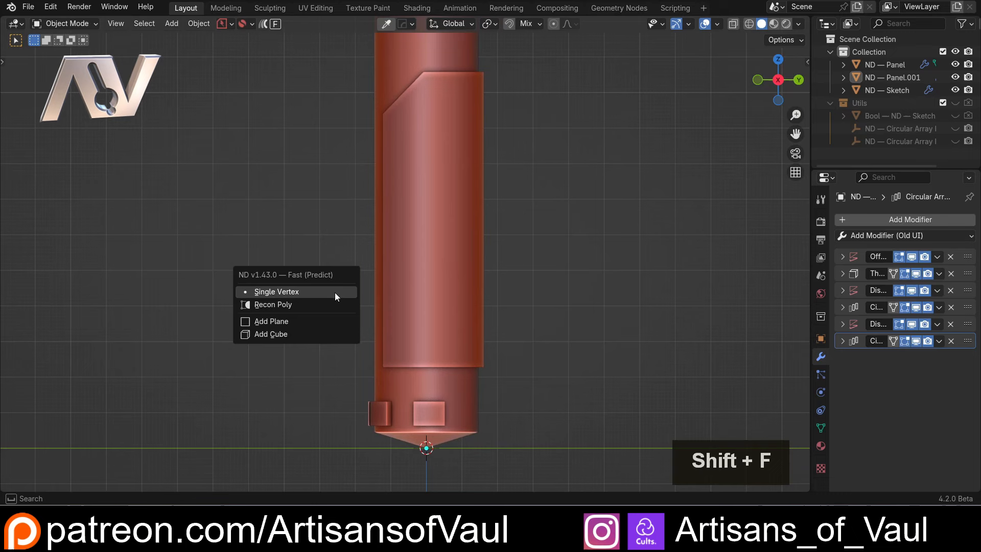
pyautogui.click(287, 330)
pyautogui.press('g')
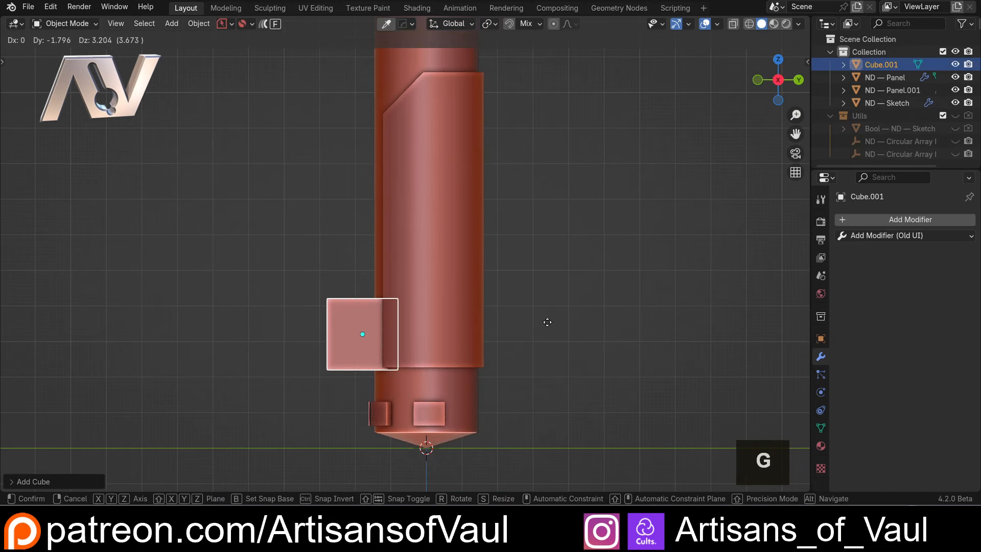
pyautogui.click(547, 306)
# Flatten the cube to about 0.34 along Z and widen it along X into a slab crossing the body.
pyautogui.press('s')
pyautogui.press('z')
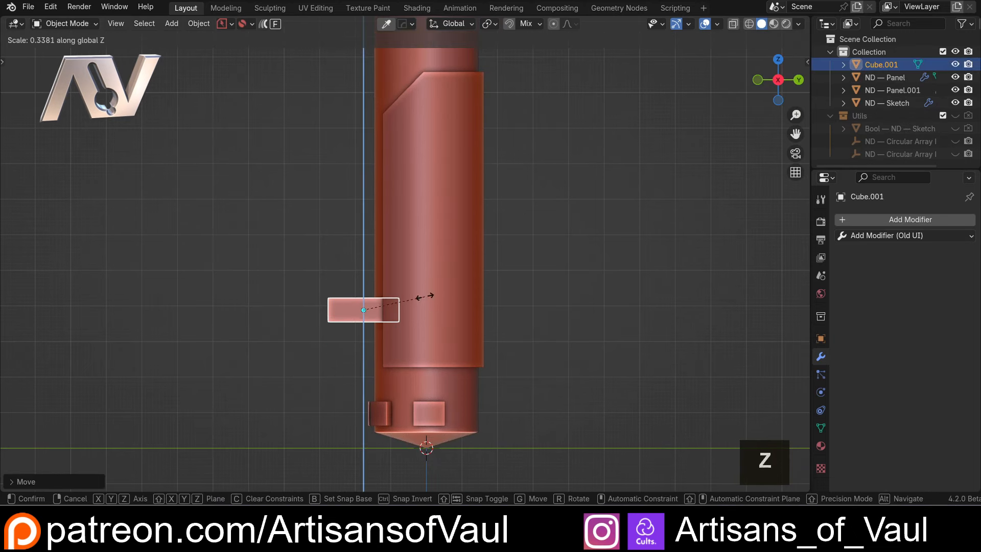
pyautogui.click(407, 299)
pyautogui.moveTo(407, 298); pyautogui.dragTo(544, 341, button='middle')
pyautogui.press('s')
pyautogui.press('y')
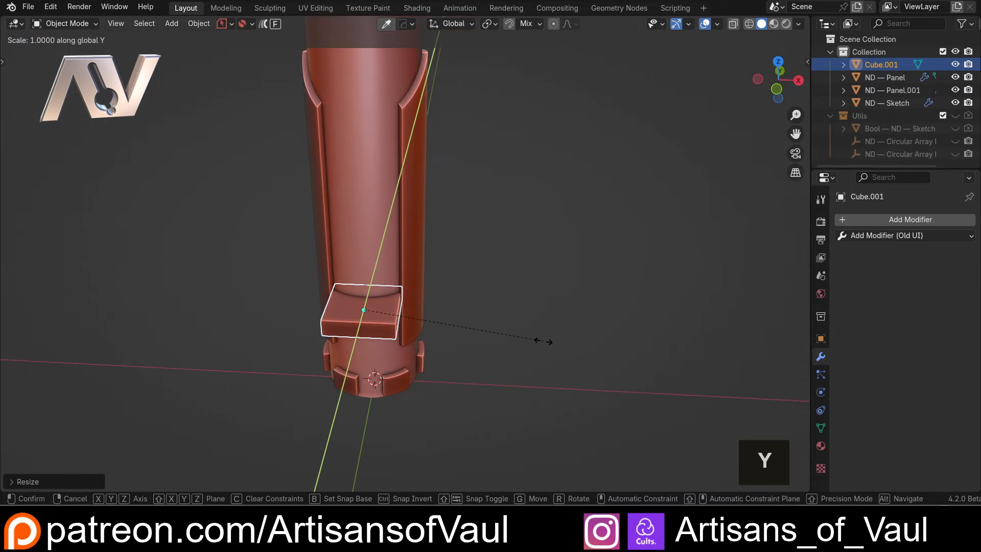
pyautogui.press('x')
pyautogui.click(777, 364)
# Move the slab about 0.5 along Y and -1.2 along Z, near the panel's lower edge.
pyautogui.moveTo(76, 314); pyautogui.dragTo(796, 62, button='middle')
pyautogui.click(785, 77)
pyautogui.scroll(3, 399, 289)
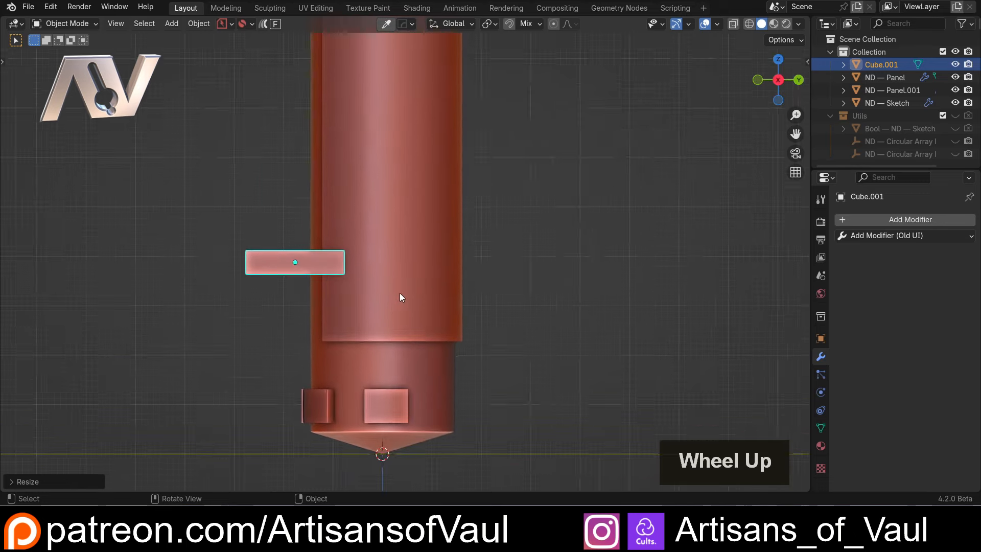
pyautogui.press('g')
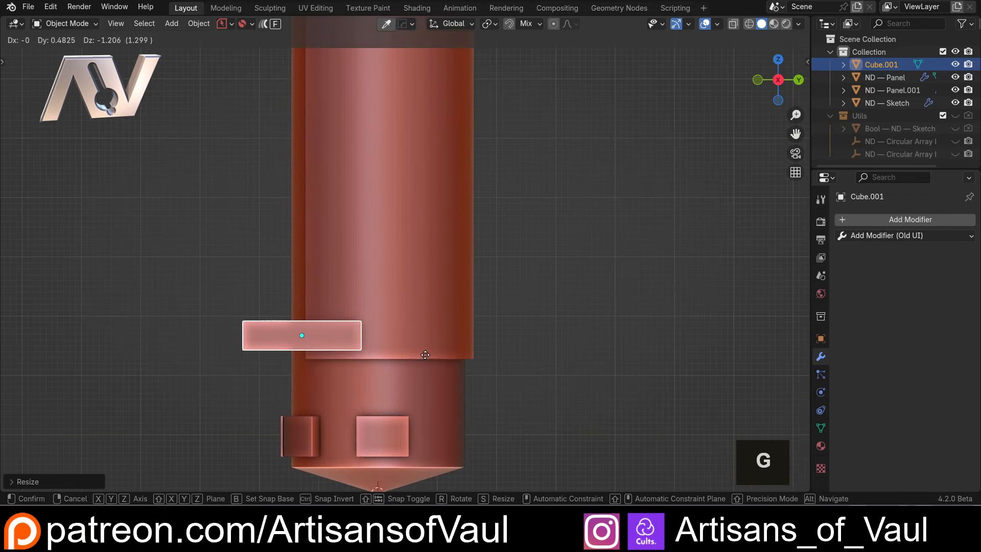
pyautogui.click(423, 354)
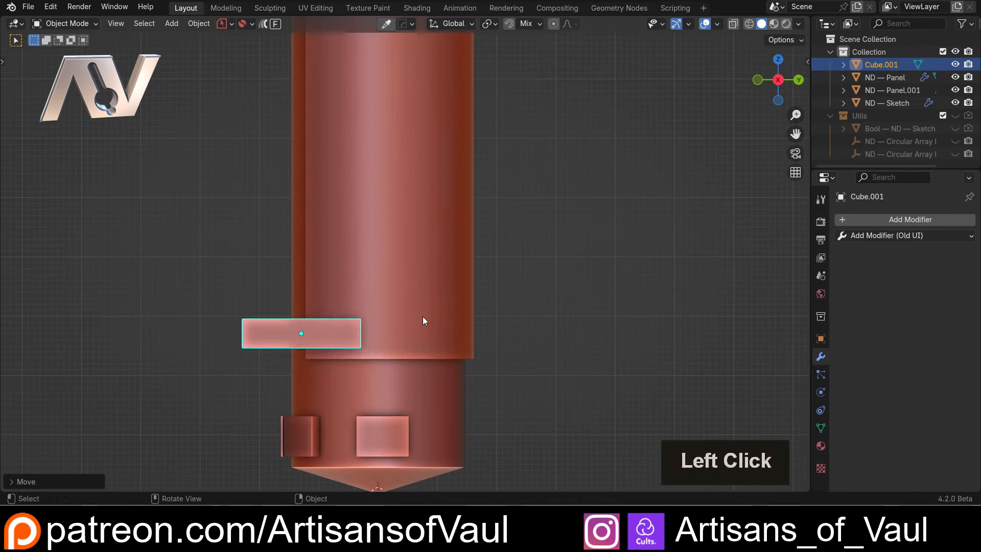
# Start an Array³ on the slab with a count of 2 and an offset of 2.00 along X.
pyautogui.keyDown('shift'); pyautogui.moveTo(422, 317); pyautogui.dragTo(538, 254, button='middle'); pyautogui.keyUp('shift')
pyautogui.hotkey('shift', 'f')
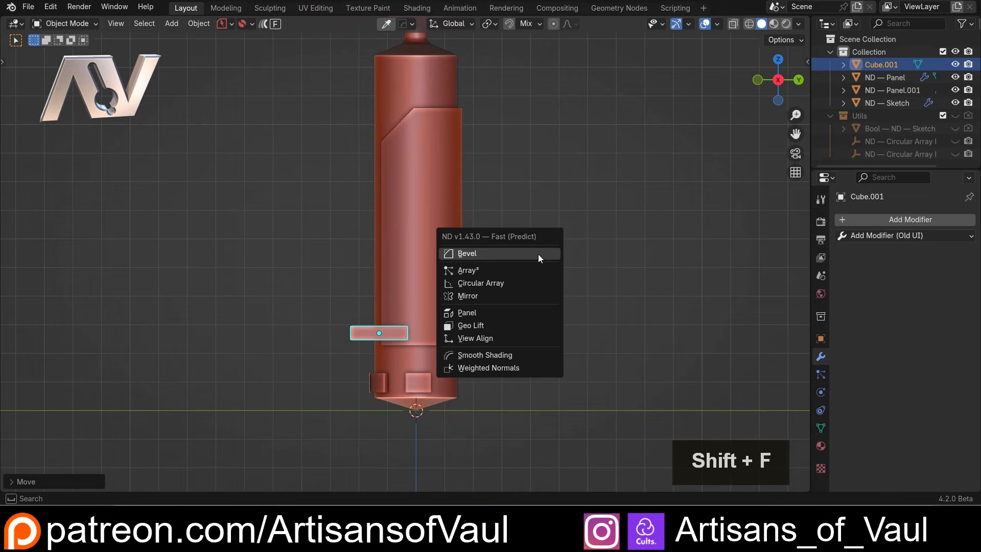
pyautogui.click(506, 271)
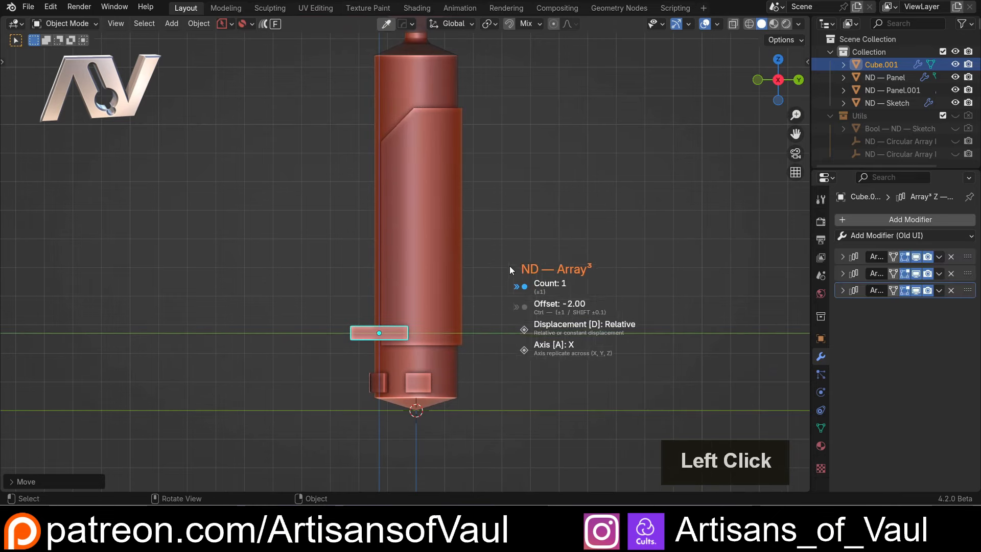
pyautogui.scroll(1, 560, 268)
pyautogui.moveTo(559, 268)
pyautogui.mouseDown(button='middle')
pyautogui.moveTo(532, 278)
pyautogui.moveTo(515, 258)
pyautogui.moveTo(555, 268)
pyautogui.mouseUp(button='middle')
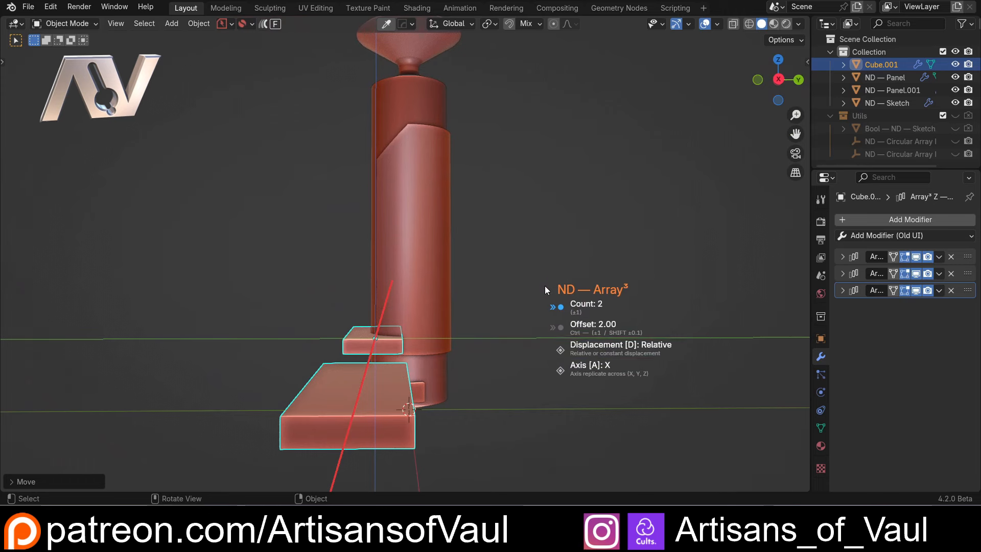
# Try the slab array's Y and Z axes, and return the X-axis count to 1.
pyautogui.press('a')
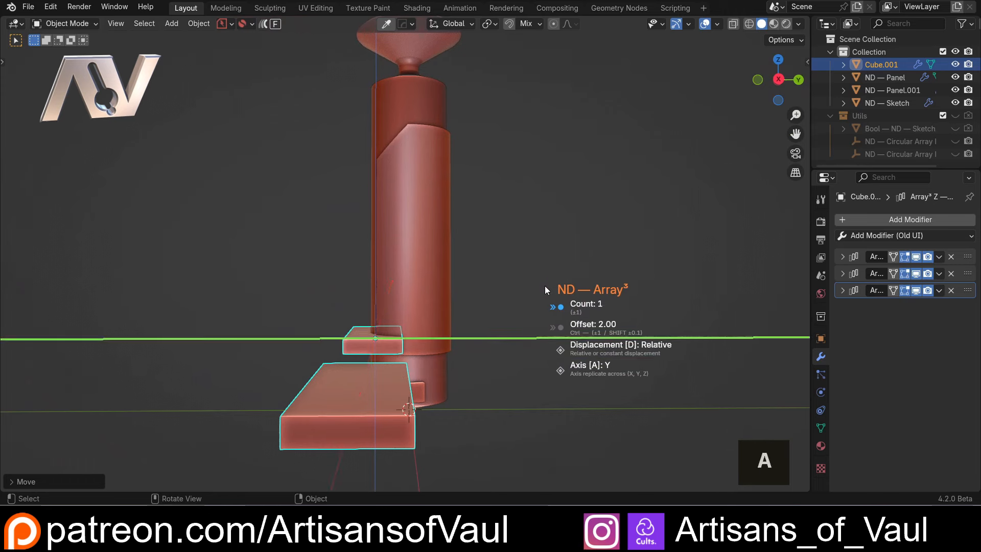
pyautogui.press('a')
pyautogui.moveTo(539, 290); pyautogui.dragTo(679, 279, button='middle')
pyautogui.scroll(1, 518, 288)
pyautogui.scroll(-1, 517, 288)
pyautogui.scroll(3, 565, 316)
pyautogui.scroll(1, 561, 321)
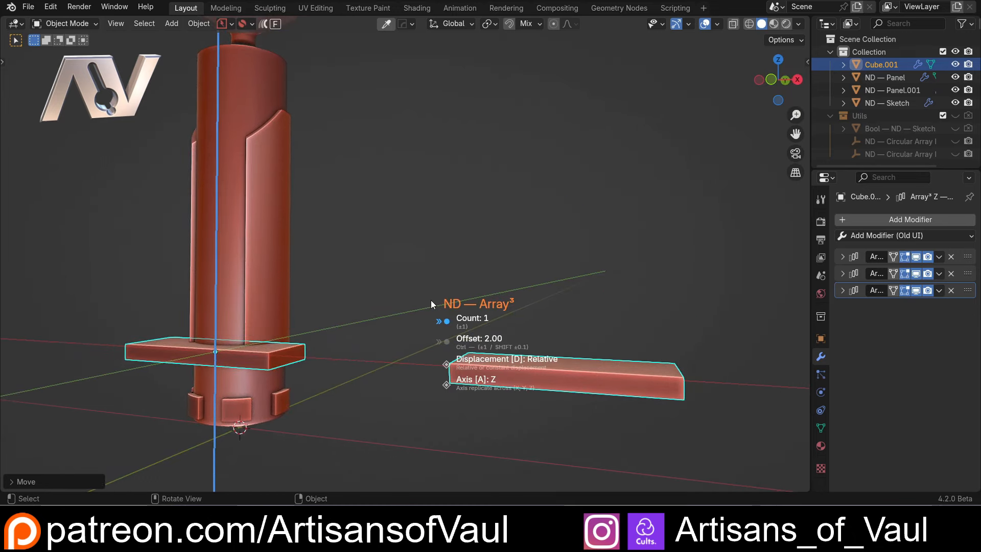
pyautogui.press('a')
pyautogui.scroll(-1, 431, 299)
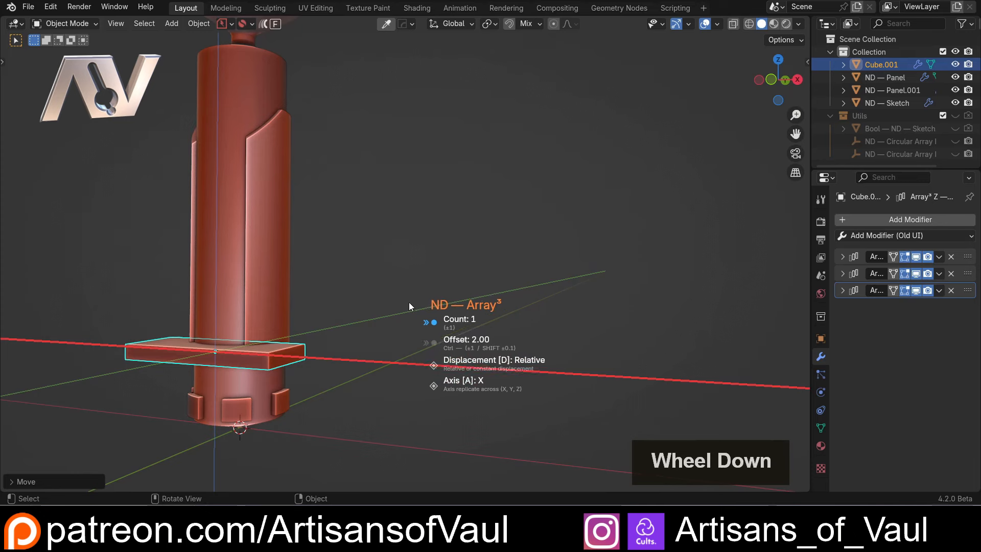
# Array the slab along Z with a count of 8 and a relative offset of 1.85, and accept it.
pyautogui.press('a')
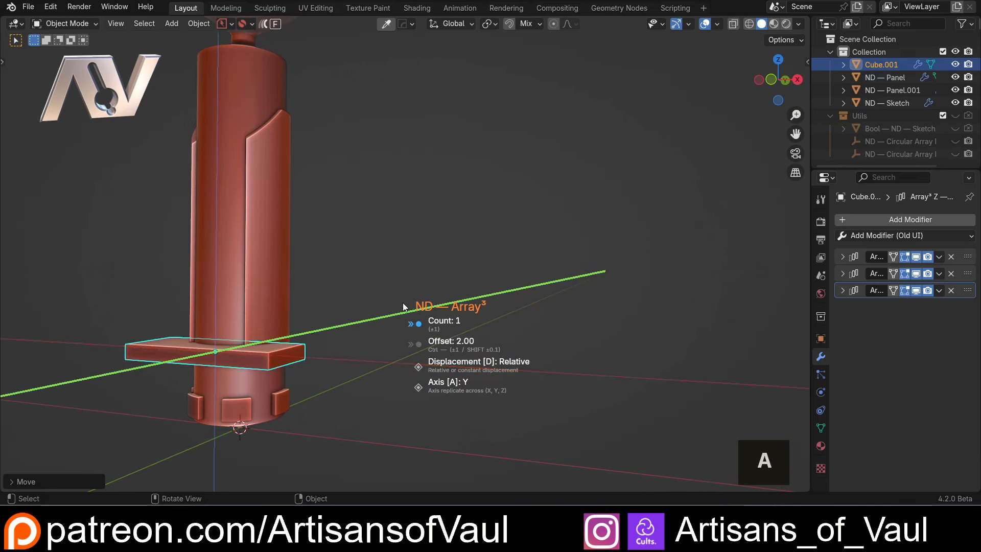
pyautogui.press('a')
pyautogui.scroll(2, 403, 307)
pyautogui.scroll(4, 403, 305)
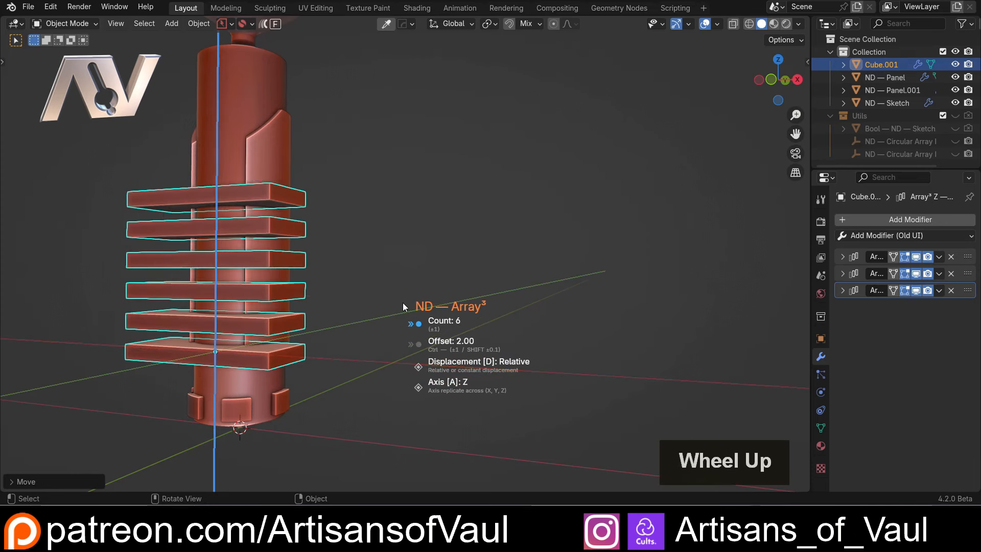
pyautogui.middleClick(403, 306)
pyautogui.moveTo(403, 303); pyautogui.dragTo(320, 314, button='middle')
pyautogui.scroll(2, 326, 313)
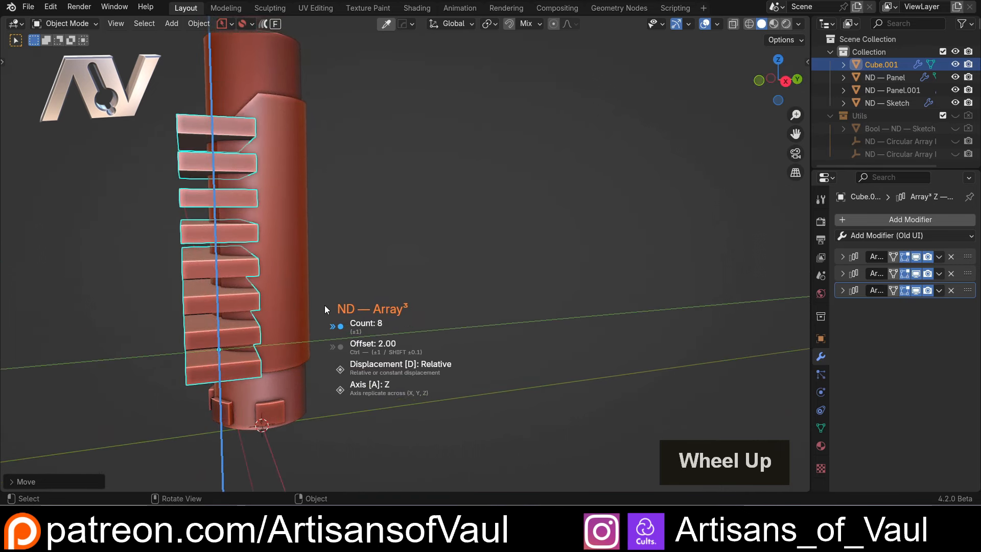
pyautogui.press('ctrl')
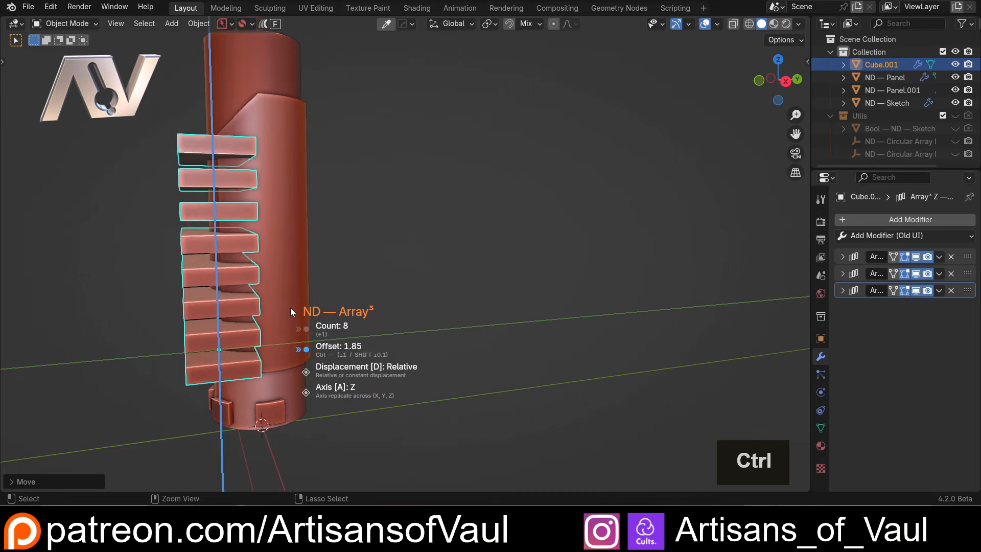
pyautogui.click(290, 308)
# Examine the stacked slabs from the side and the settings of their Z-axis array modifier.
pyautogui.click(785, 85)
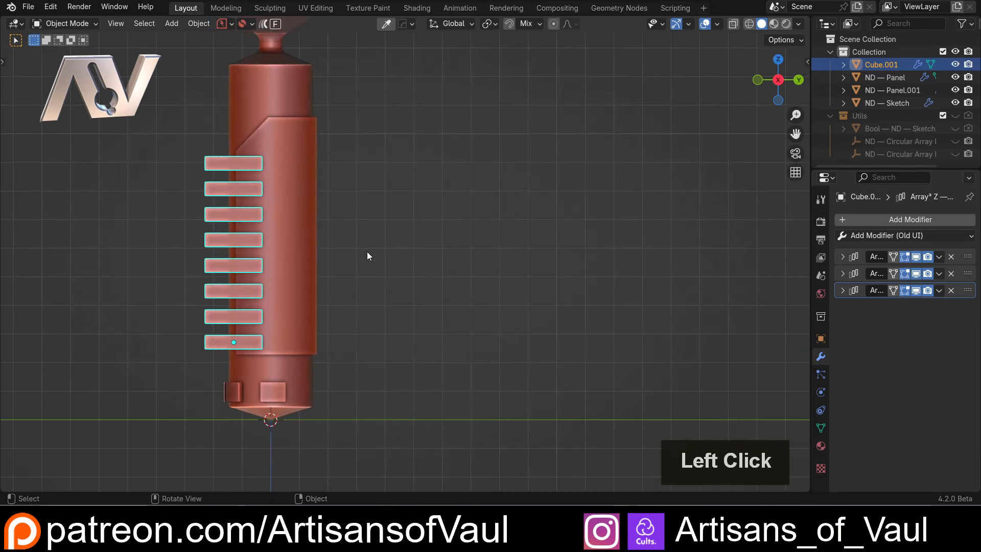
pyautogui.keyDown('shift'); pyautogui.moveTo(368, 257); pyautogui.dragTo(406, 250, button='middle'); pyautogui.keyUp('shift')
pyautogui.scroll(3, 407, 251)
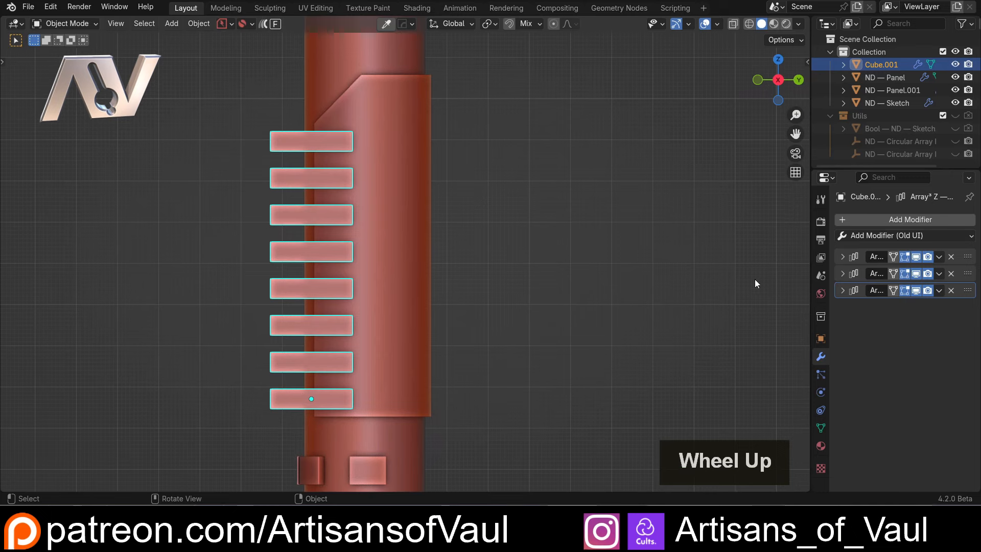
pyautogui.click(841, 289)
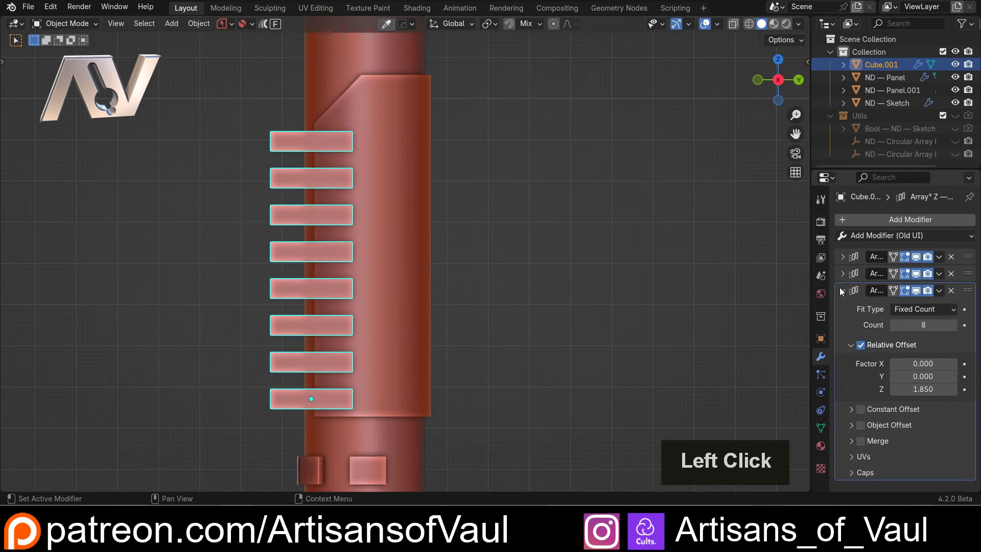
pyautogui.click(842, 290)
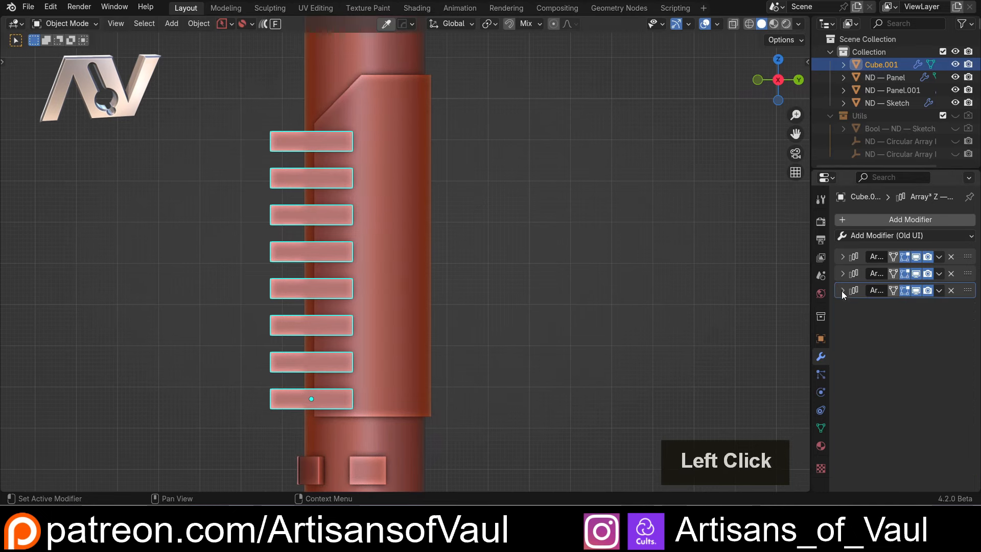
# Recall the slab's Array³ and compare Constant with Relative displacement on the X axis, ending on Relative.
pyautogui.moveTo(475, 238); pyautogui.dragTo(455, 235, button='middle')
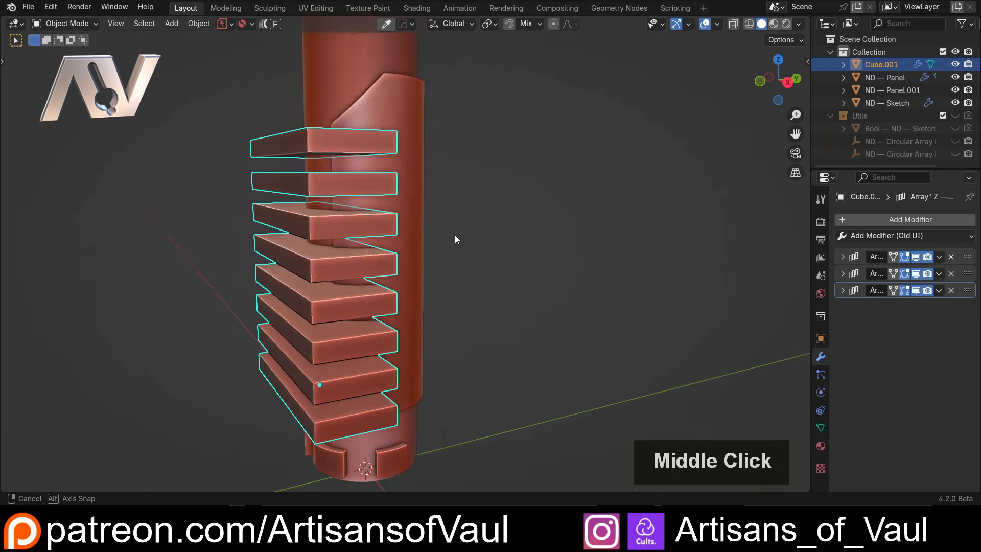
pyautogui.hotkey('shift', 'f')
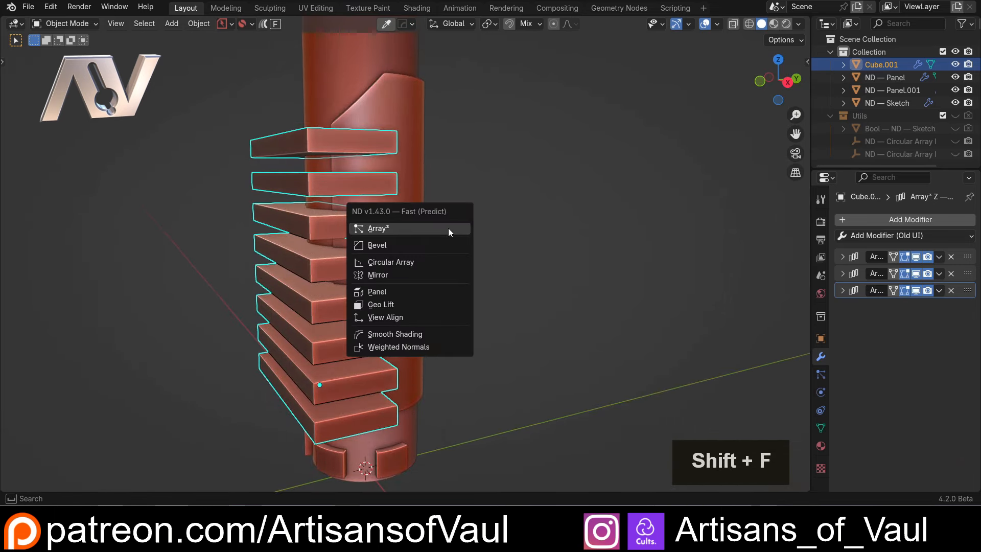
pyautogui.click(408, 229)
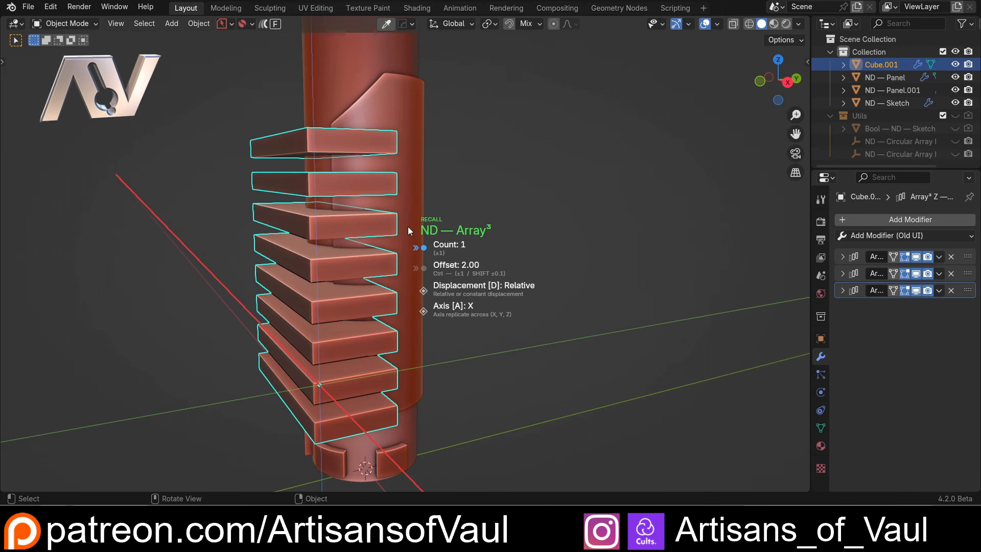
pyautogui.press('d')
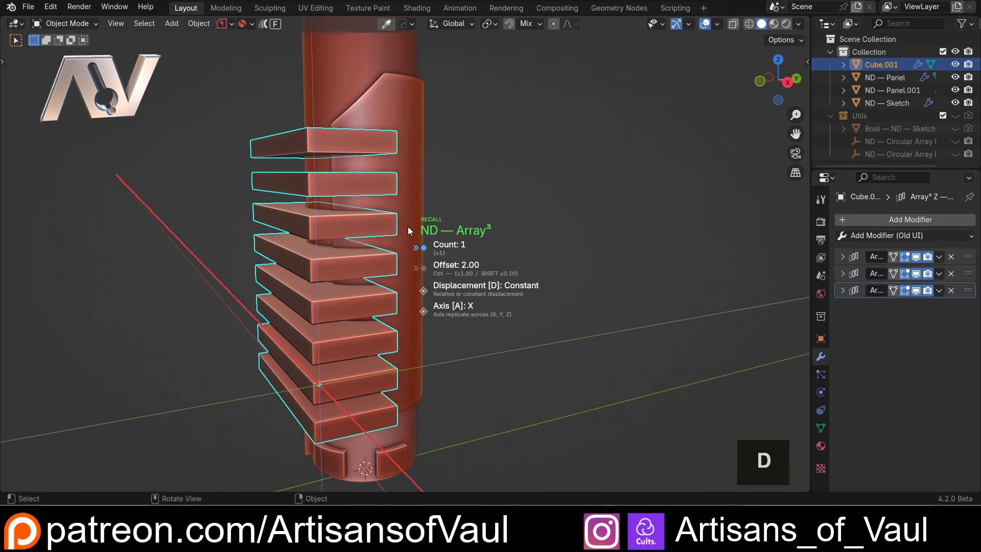
pyautogui.press('d')
pyautogui.press('d')
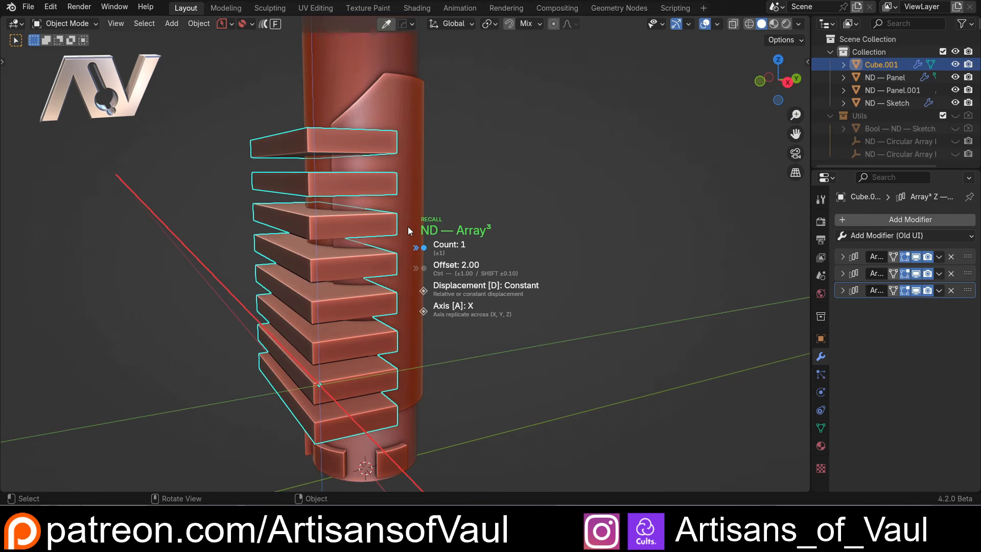
pyautogui.press('d')
# Switch the slab's Z-axis array to Constant displacement and raise its count to 14.
pyautogui.press('a')
pyautogui.press('a')
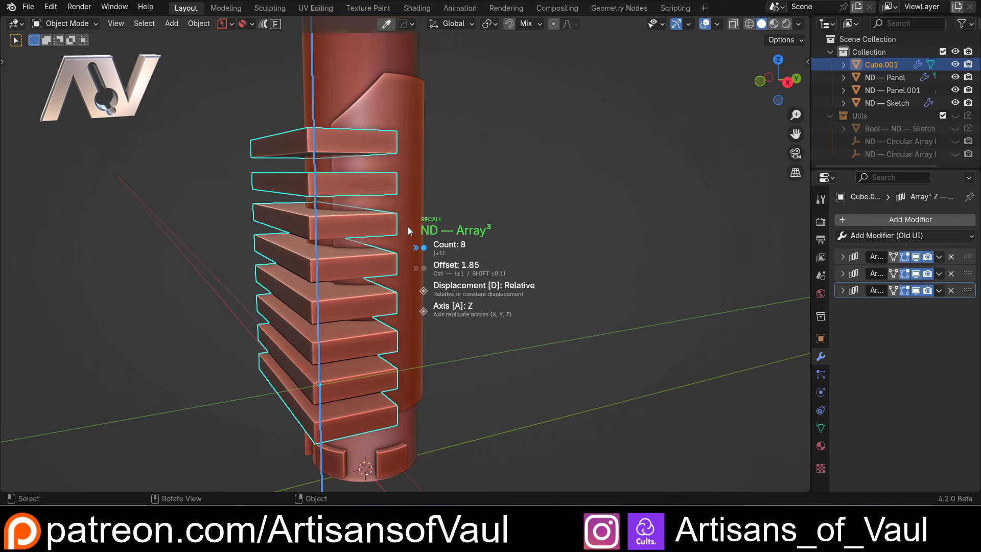
pyautogui.press('d')
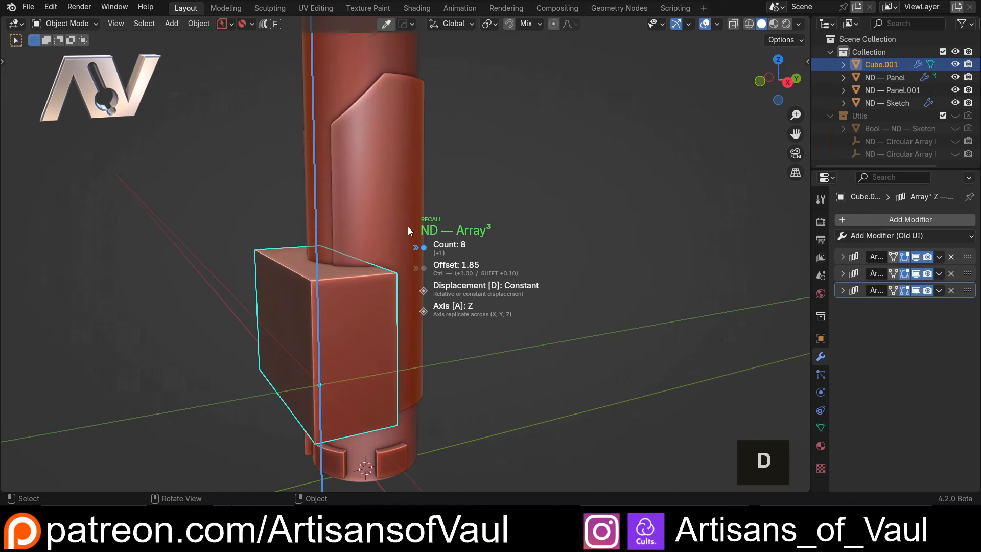
pyautogui.scroll(3, 500, 228)
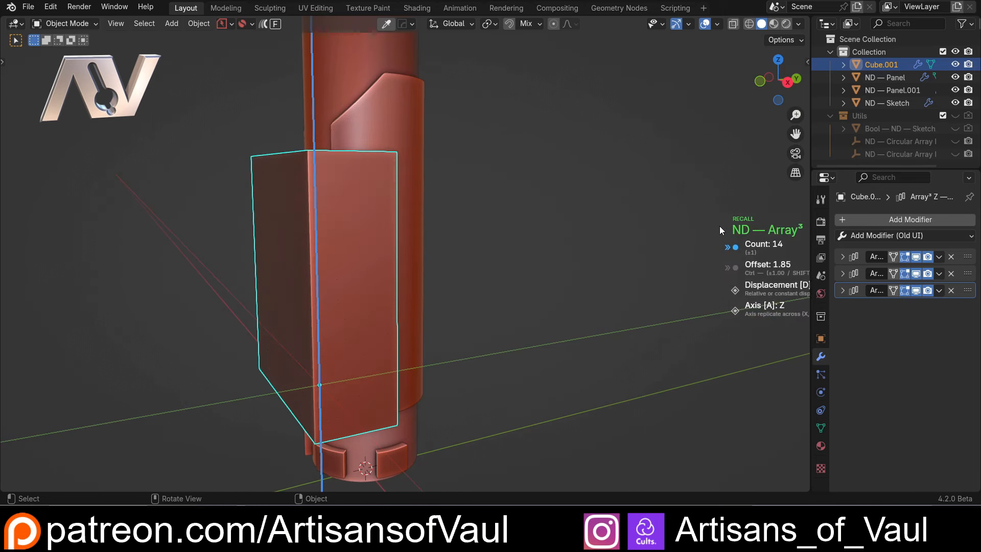
# Set the box's ND Array along Z to a count of 10 and an offset of 2.87.
pyautogui.scroll(-2, 562, 235)
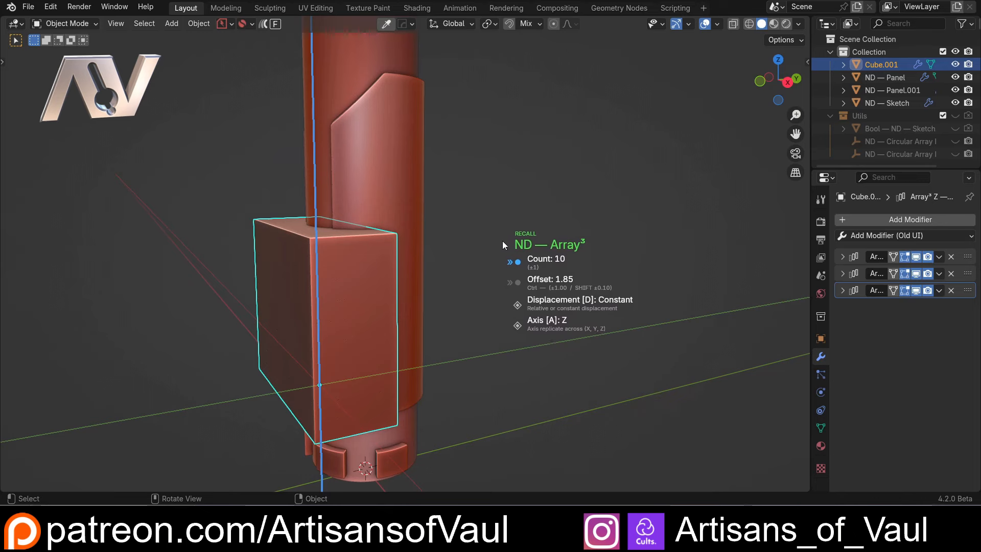
pyautogui.keyDown('ctrl'); pyautogui.scroll(1, 562, 237); pyautogui.keyUp('ctrl')
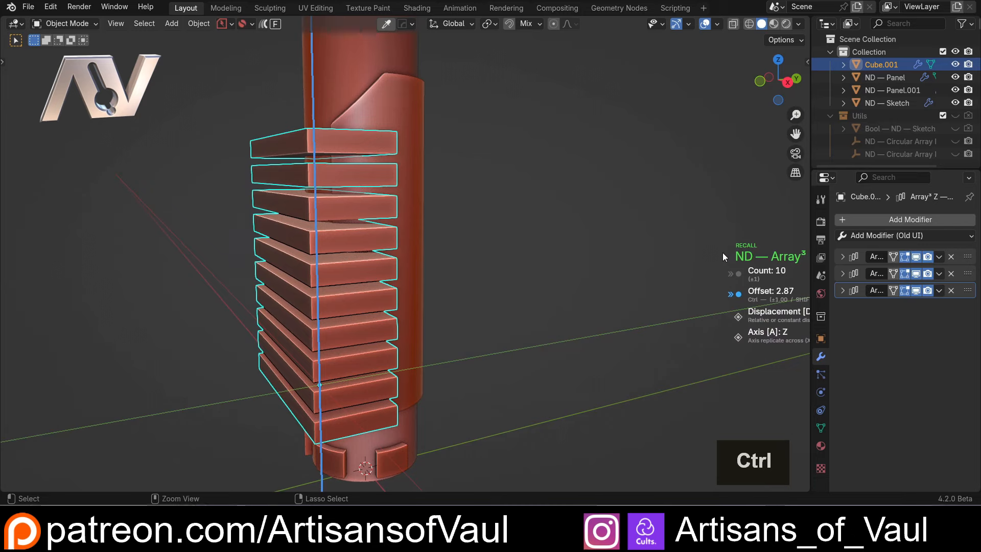
pyautogui.click(431, 240)
# Examine the arrayed slabs and the settings of their array modifiers.
pyautogui.moveTo(431, 240); pyautogui.dragTo(370, 241, button='middle')
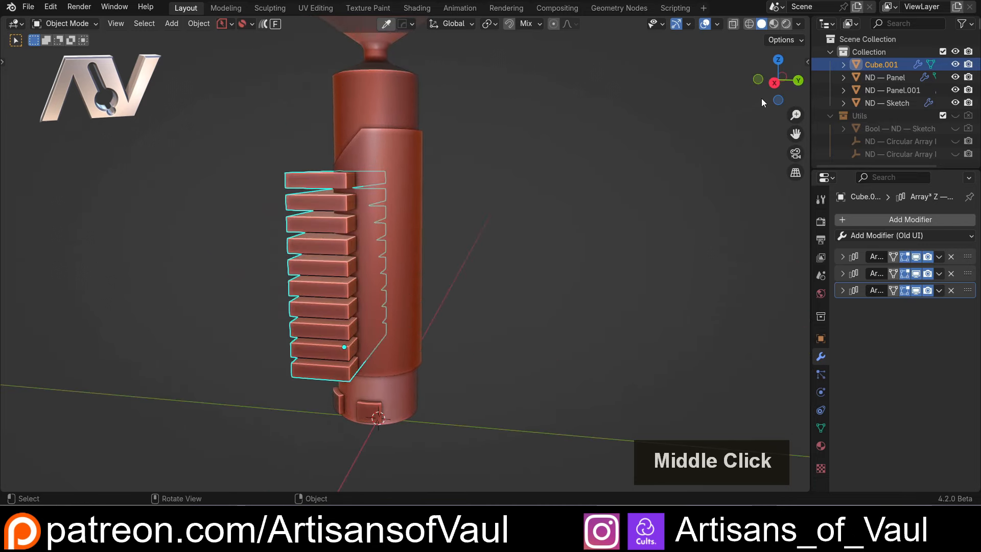
pyautogui.moveTo(525, 289); pyautogui.dragTo(450, 276, button='middle')
pyautogui.click(843, 290)
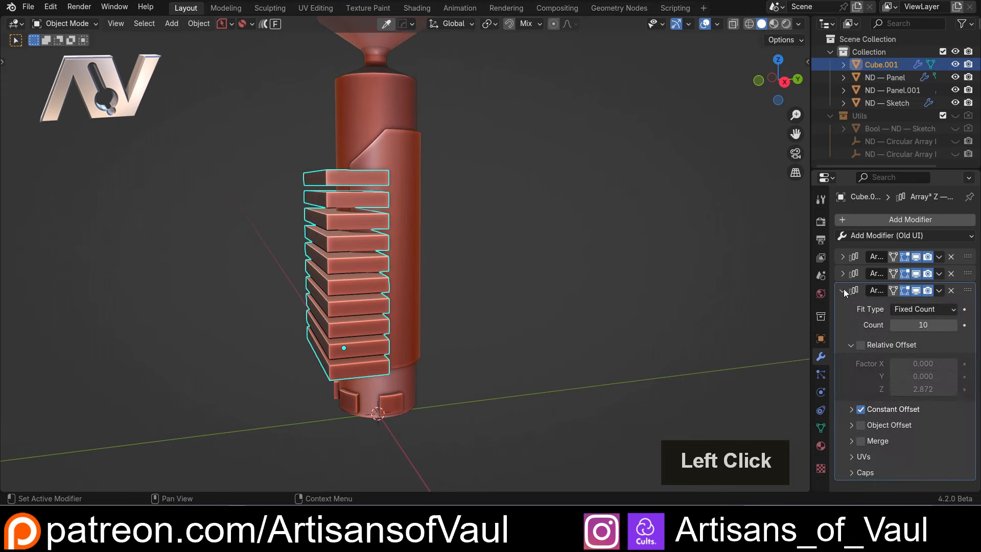
pyautogui.click(843, 290)
pyautogui.doubleClick(841, 276)
pyautogui.click(841, 276)
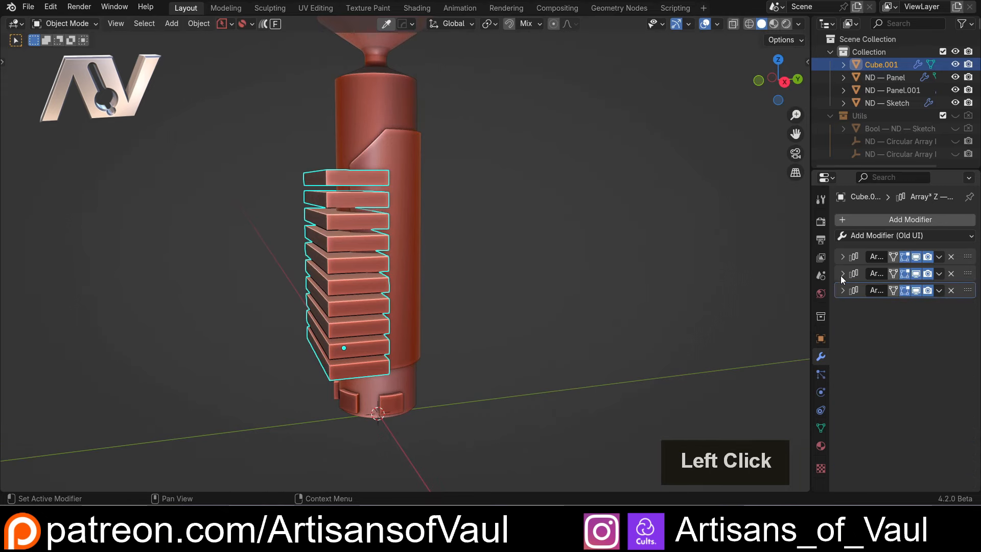
# Inset the arrayed slabs into the handle's cylindrical body with the ND Inset boolean at a thickness of 0.30.
pyautogui.scroll(3, 307, 210)
pyautogui.moveTo(307, 210)
pyautogui.mouseDown(button='middle')
pyautogui.moveTo(440, 223)
pyautogui.moveTo(225, 221)
pyautogui.moveTo(274, 291)
pyautogui.moveTo(283, 257)
pyautogui.moveTo(383, 306)
pyautogui.mouseUp(button='middle')
pyautogui.scroll(3, 382, 306)
pyautogui.click(507, 197)
pyautogui.moveTo(507, 198)
pyautogui.keyDown('shift'); pyautogui.mouseDown(button='middle')
pyautogui.moveTo(422, 173)
pyautogui.moveTo(492, 162)
pyautogui.mouseUp(button='middle'); pyautogui.keyUp('shift')
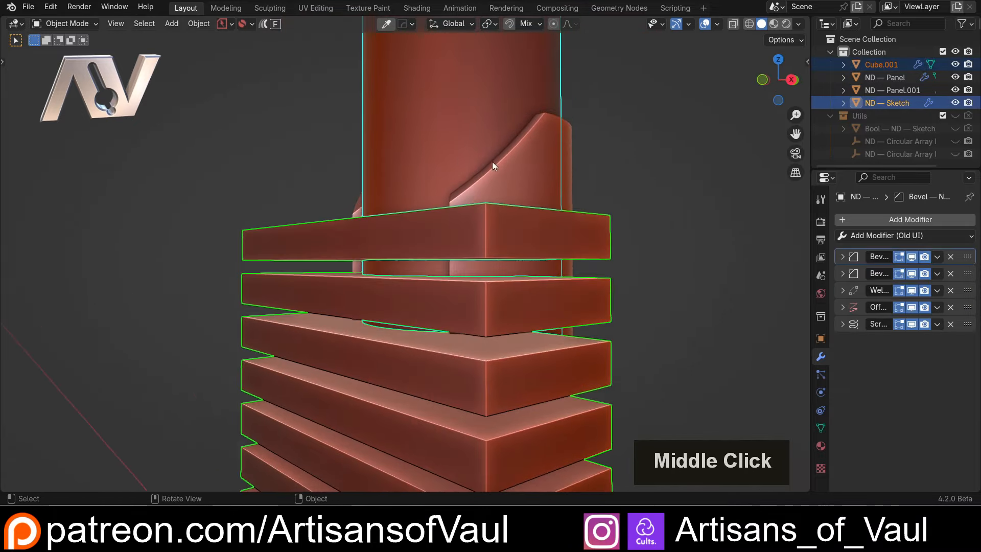
pyautogui.hotkey('shift', 'f')
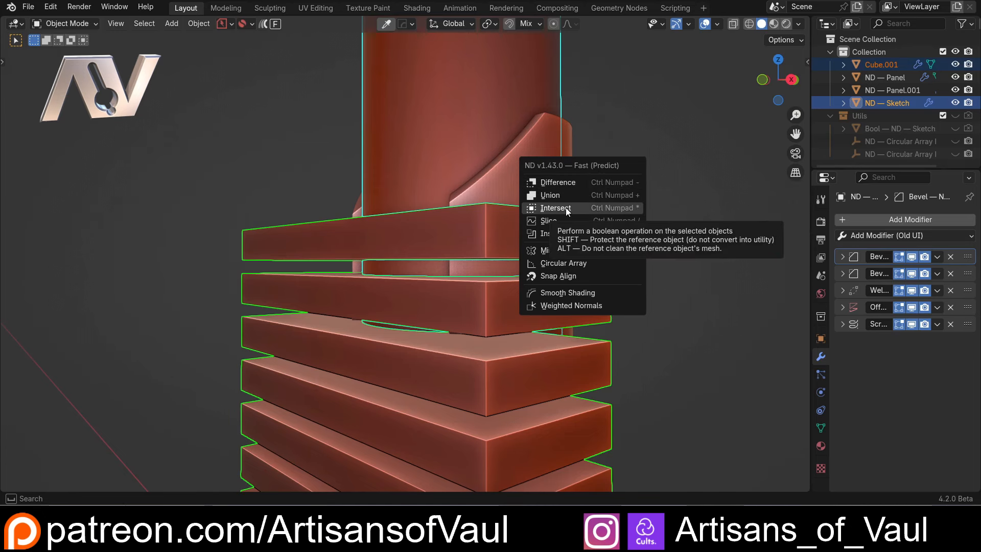
pyautogui.click(585, 234)
pyautogui.middleClick(459, 263)
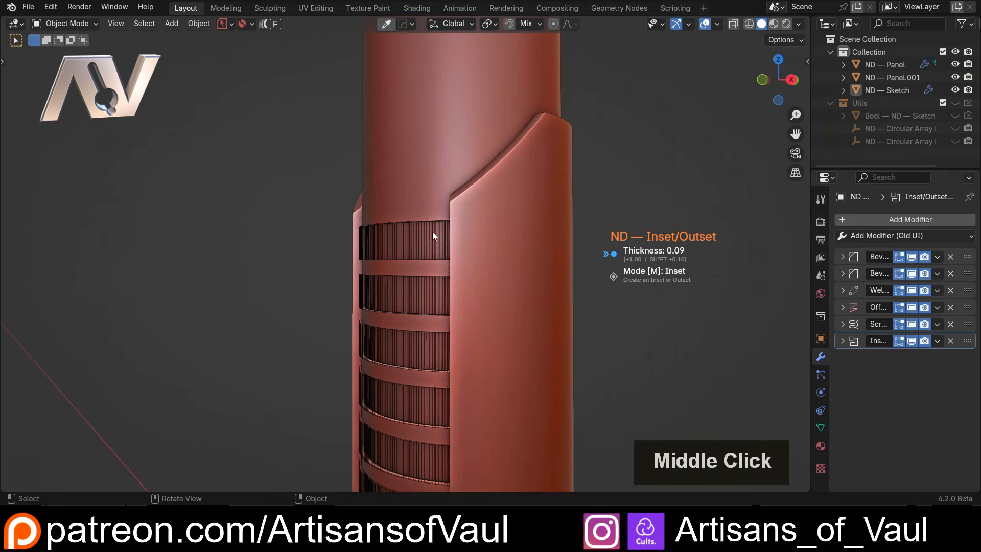
pyautogui.scroll(1, 523, 232)
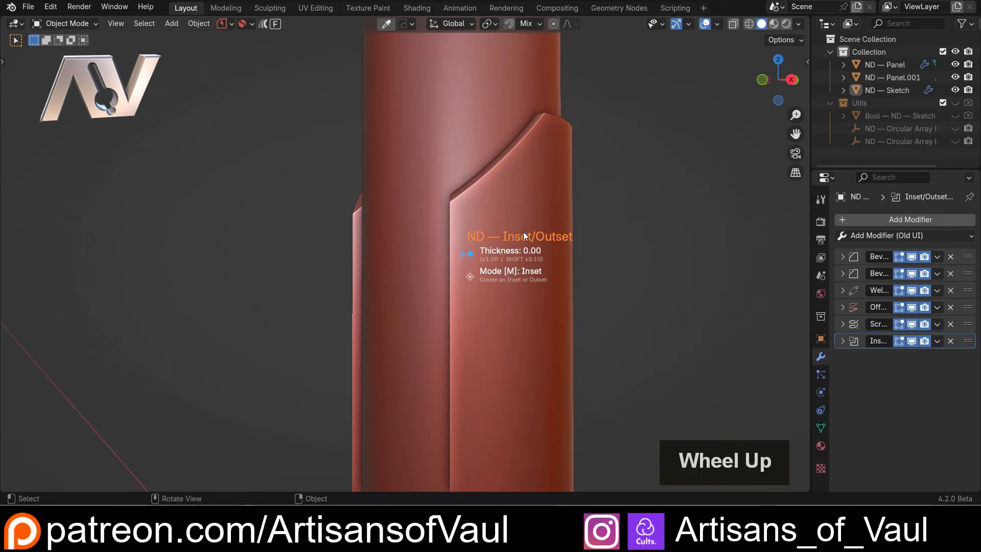
pyautogui.moveTo(371, 231); pyautogui.dragTo(414, 273, button='middle')
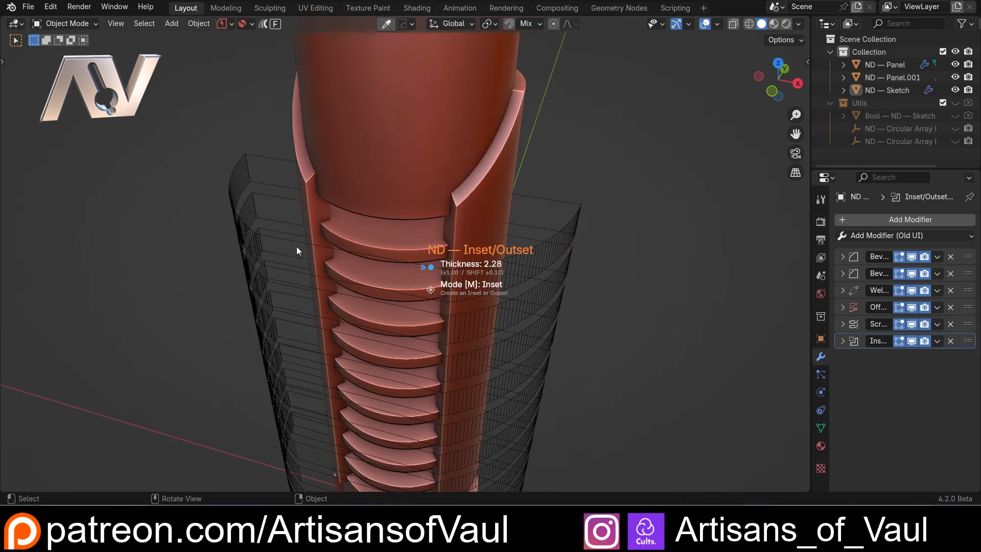
pyautogui.scroll(1, 72, 226)
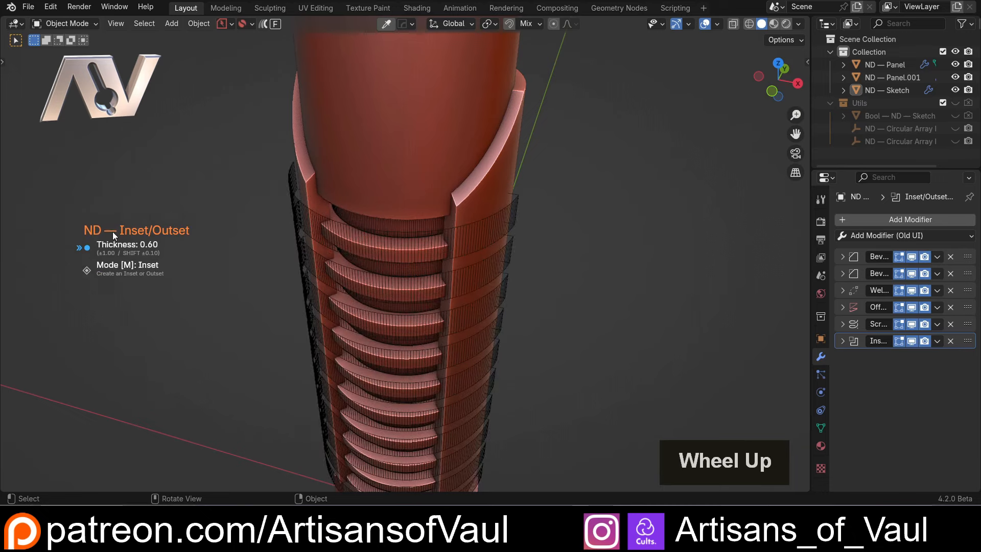
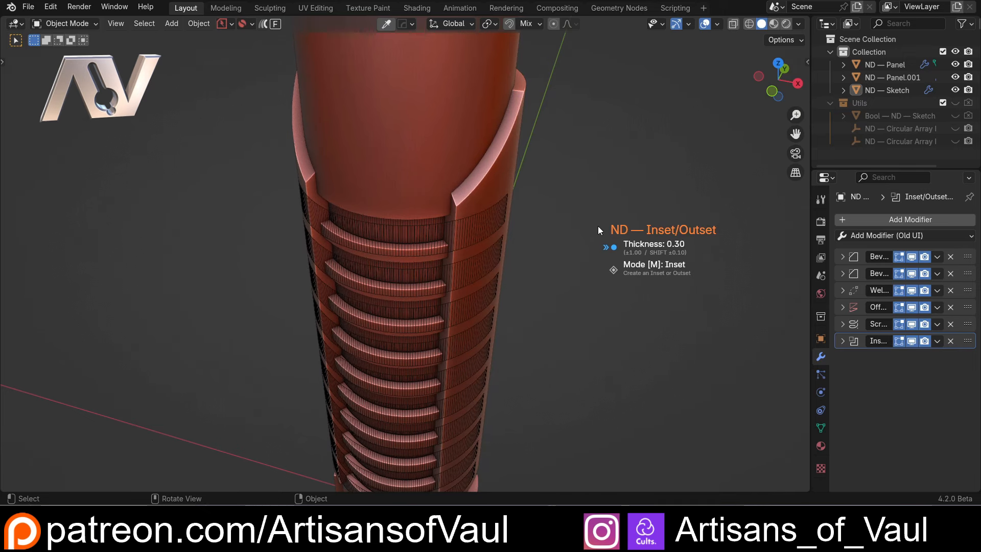
pyautogui.click(598, 226)
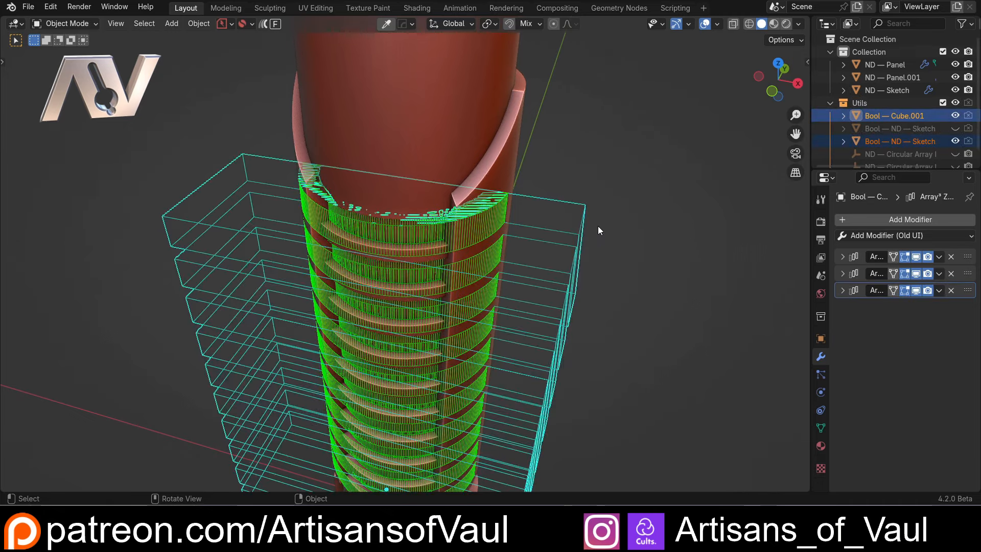
# Hide the boolean cutter objects around the grooved handle.
pyautogui.scroll(-2, 598, 226)
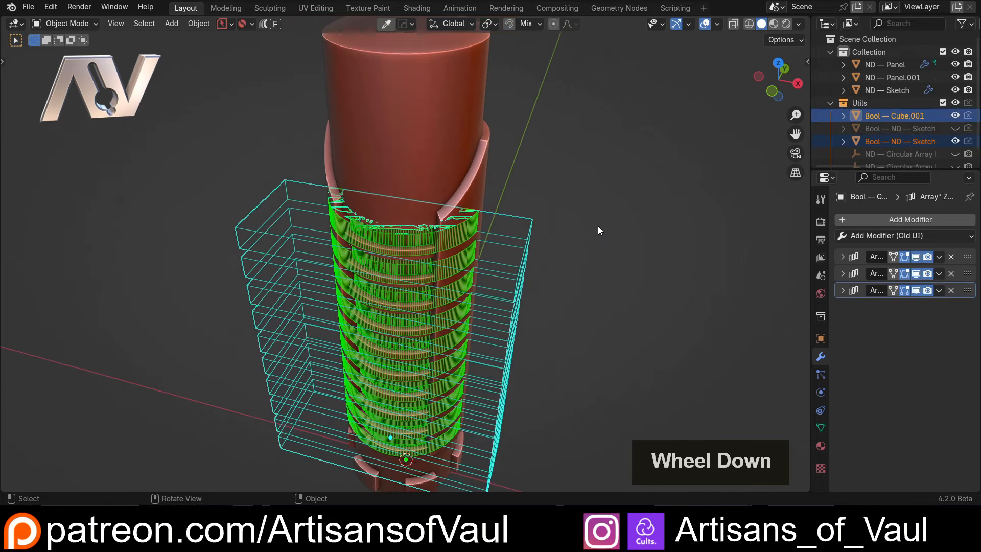
pyautogui.press('h')
pyautogui.moveTo(480, 278); pyautogui.dragTo(496, 185, button='middle')
pyautogui.scroll(-2, 476, 253)
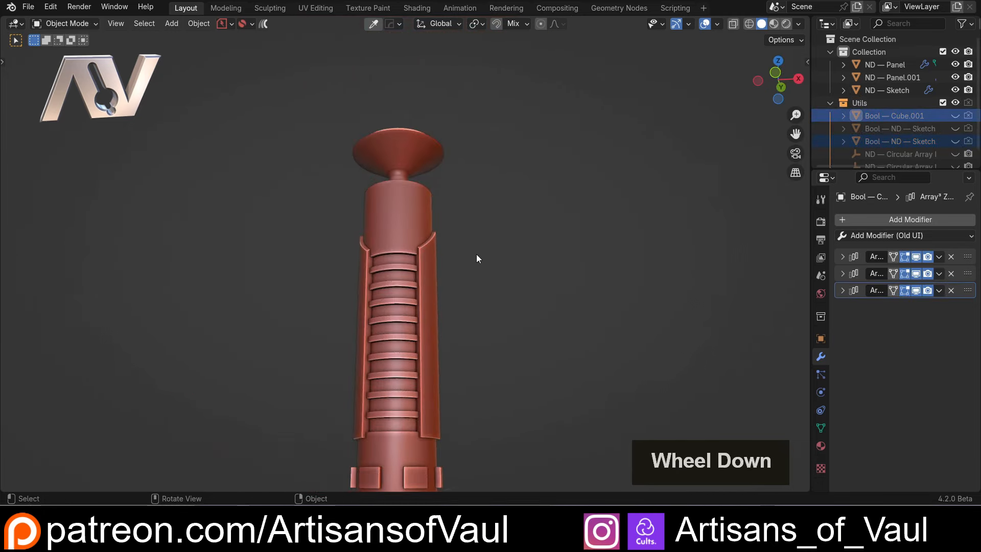
pyautogui.moveTo(476, 258); pyautogui.dragTo(431, 211, button='middle')
pyautogui.scroll(3, 436, 317)
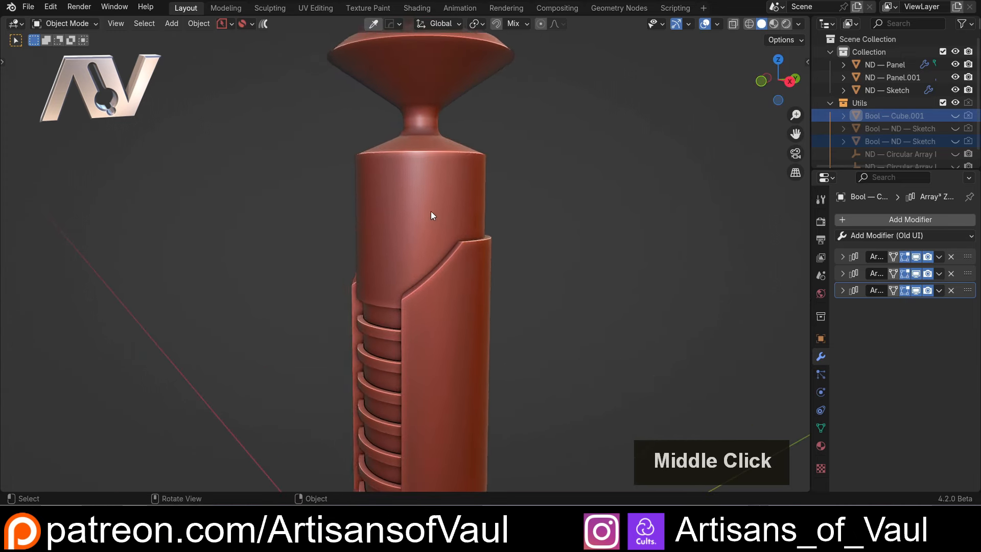
# Align the view along the X axis and add a cube mesh at the base of the handle.
pyautogui.click(431, 210)
pyautogui.click(790, 81)
pyautogui.scroll(-3, 583, 214)
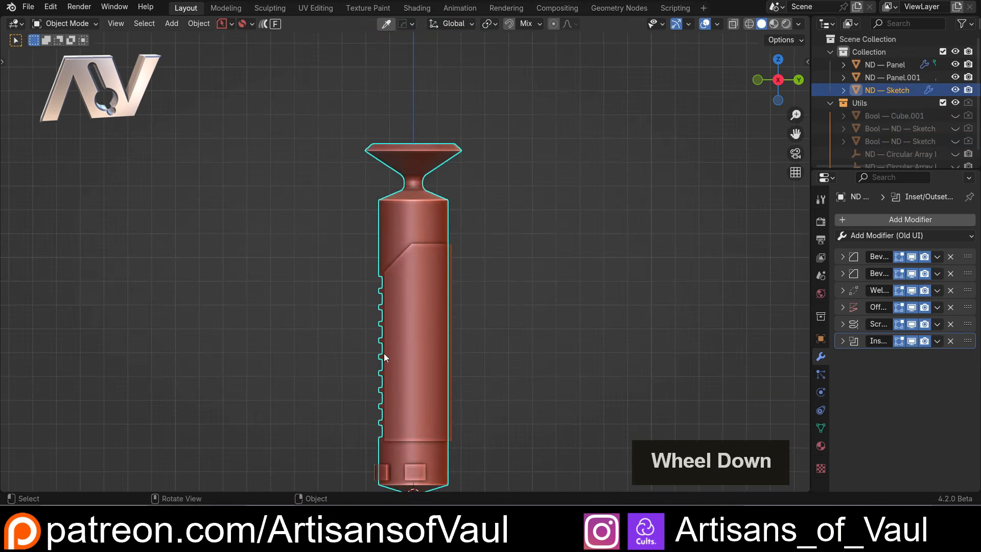
pyautogui.keyDown('shift'); pyautogui.moveTo(428, 328); pyautogui.dragTo(388, 240, button='middle'); pyautogui.keyUp('shift')
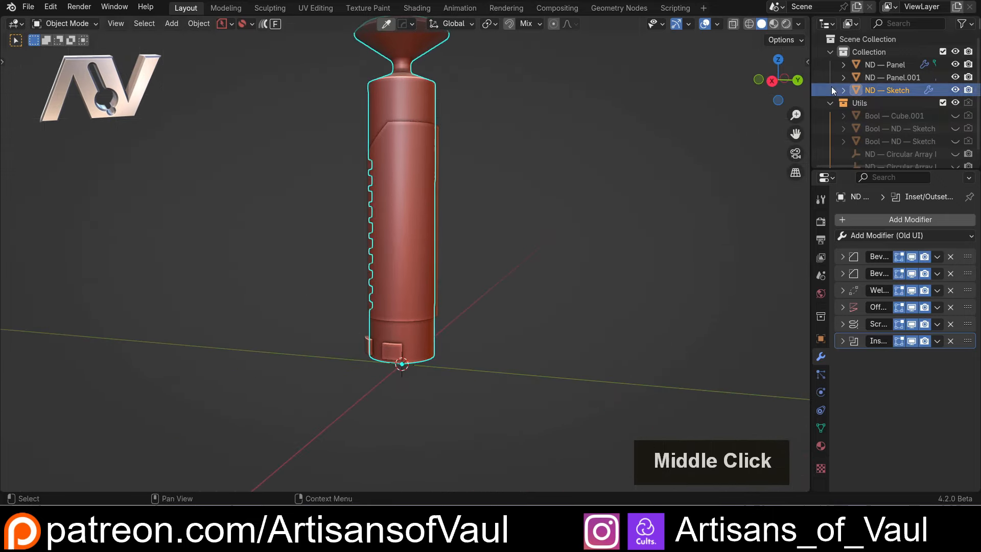
pyautogui.click(782, 79)
pyautogui.scroll(2, 460, 327)
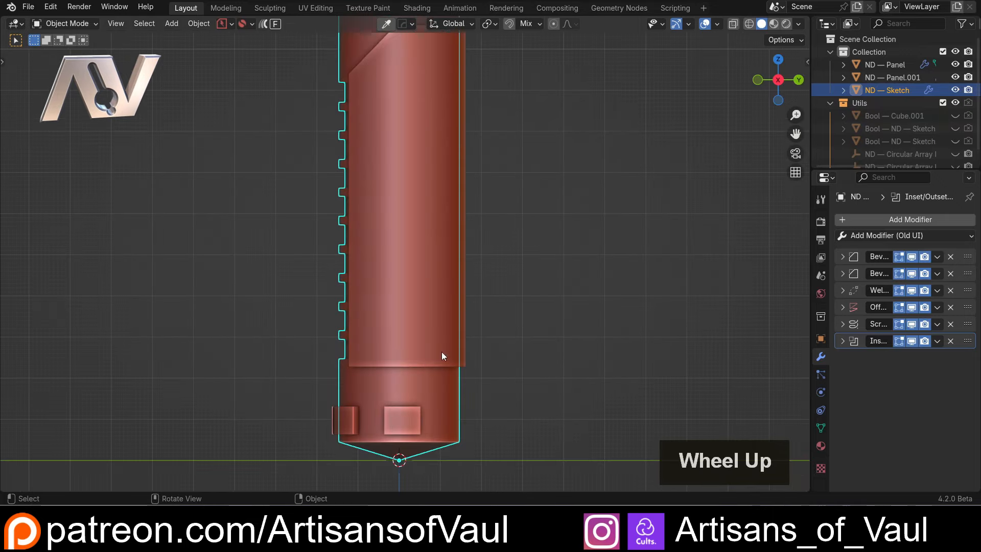
pyautogui.hotkey('shift', 'a')
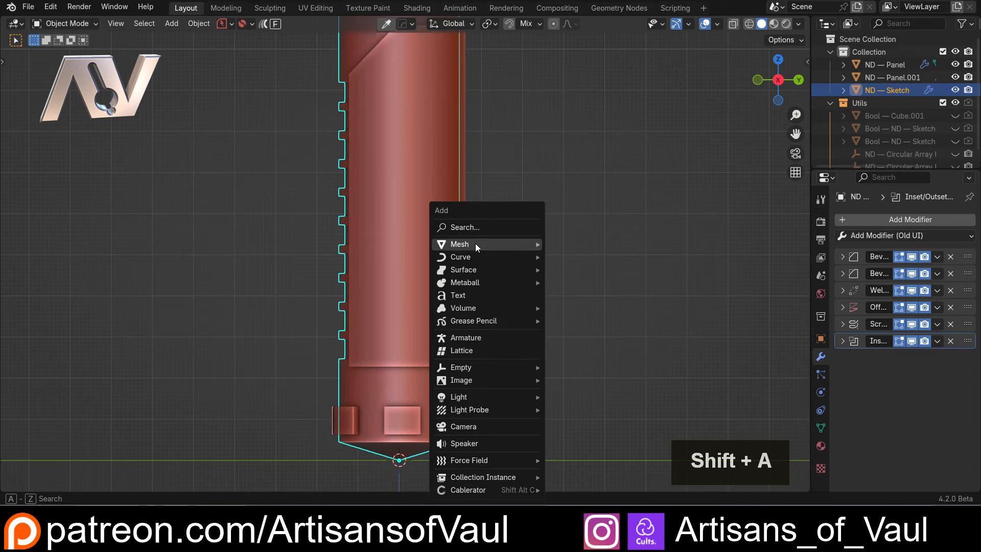
pyautogui.moveTo(475, 243)
pyautogui.click(577, 269)
pyautogui.scroll(-1, 449, 390)
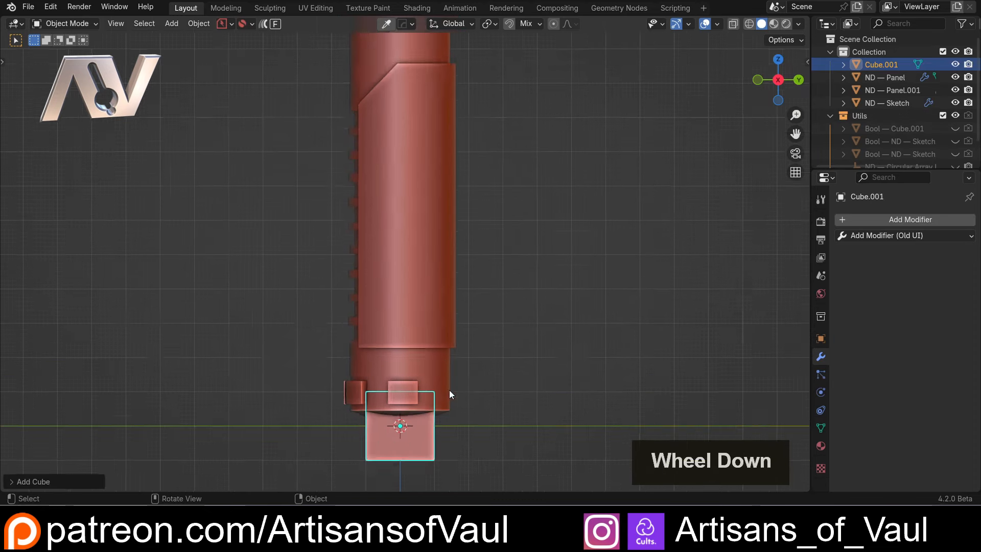
pyautogui.scroll(-3, 470, 381)
pyautogui.scroll(4, 495, 370)
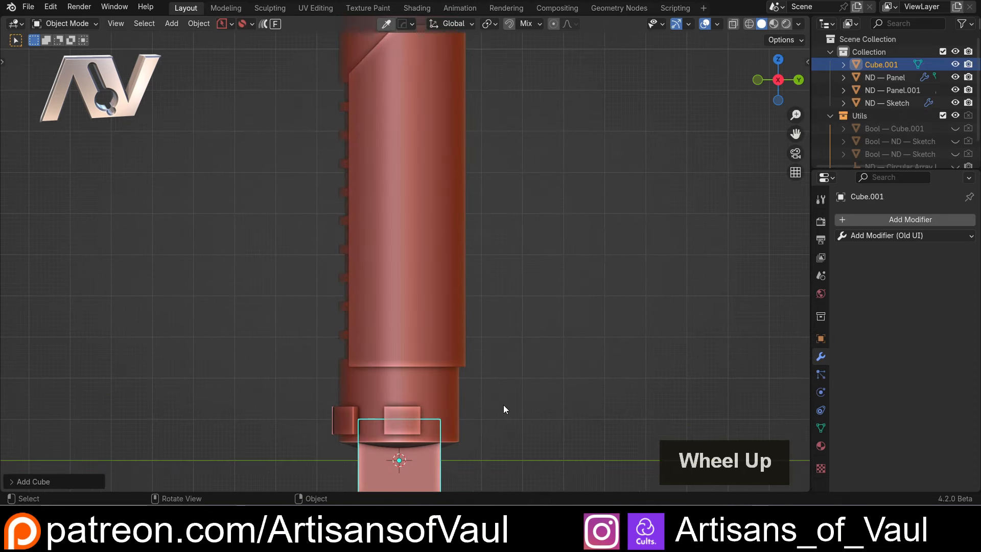
# Scale the cube along X by about 2.86 and move it about 1.49 in Y and 2.95 in Z.
pyautogui.press('s')
pyautogui.press('y')
pyautogui.press('x')
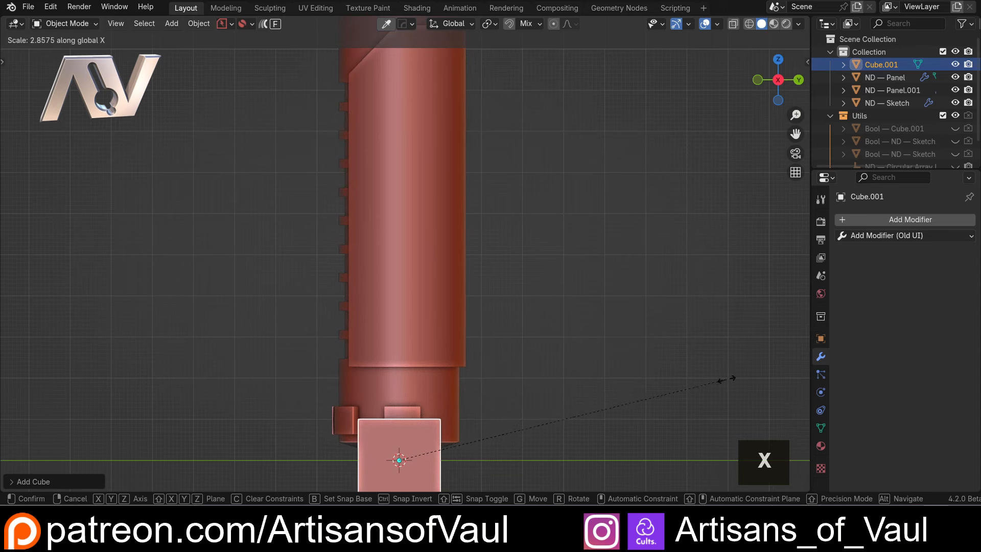
pyautogui.click(727, 379)
pyautogui.press('g')
pyautogui.click(695, 262)
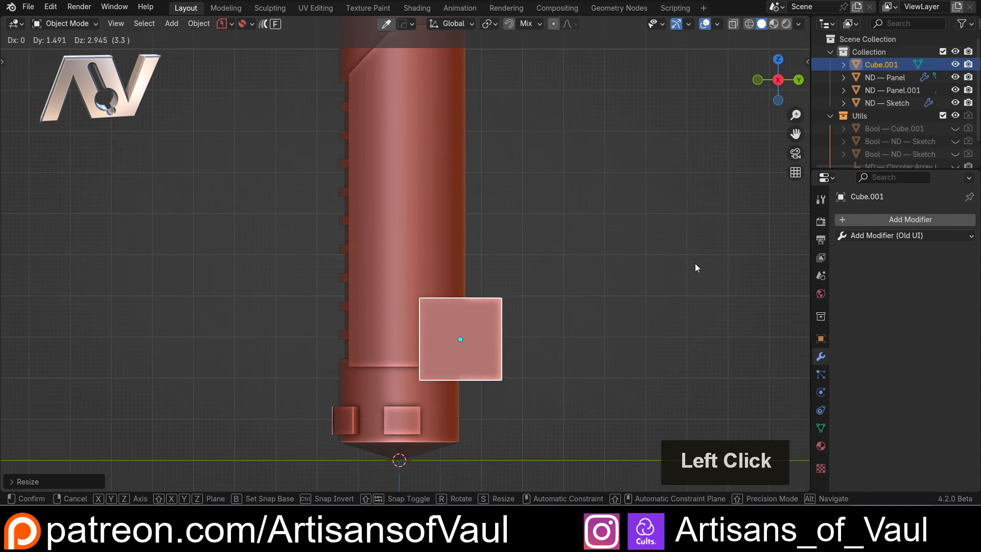
# Flatten the cube along Z and lower it slightly so it straddles the back panel's lower end.
pyautogui.press('s')
pyautogui.press('z')
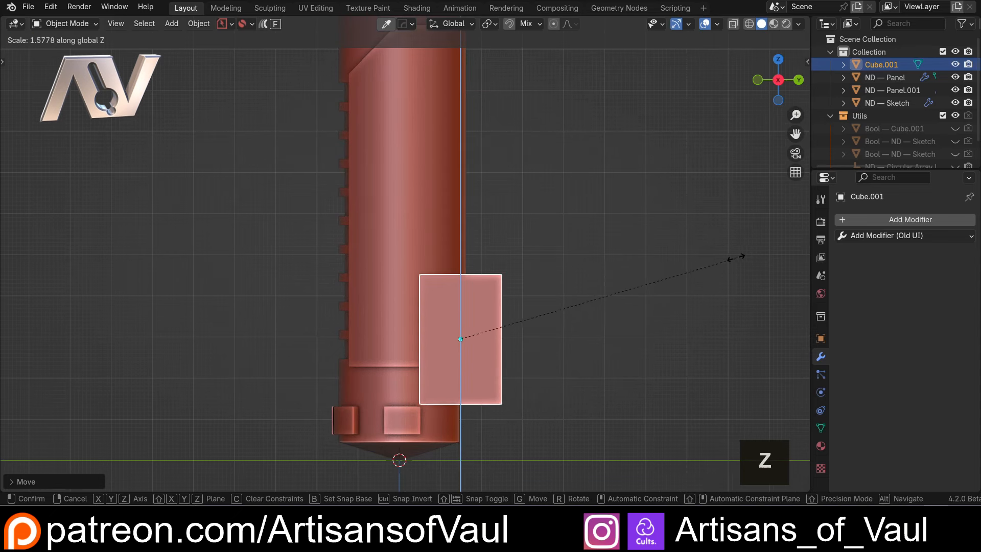
pyautogui.click(593, 294)
pyautogui.press('g')
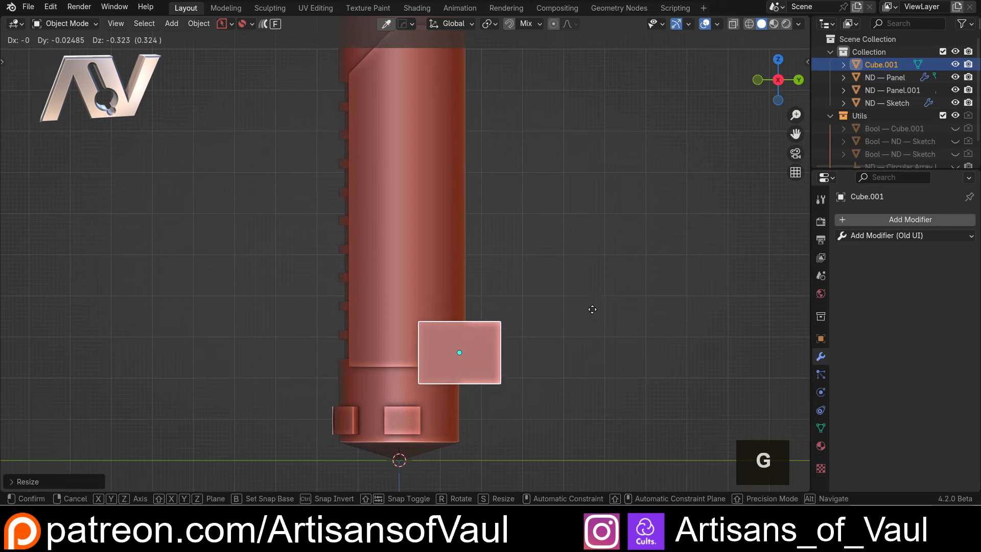
pyautogui.click(593, 312)
# Apply the cube's scale.
pyautogui.scroll(1, 513, 324)
pyautogui.hotkey('ctrl', 'a')
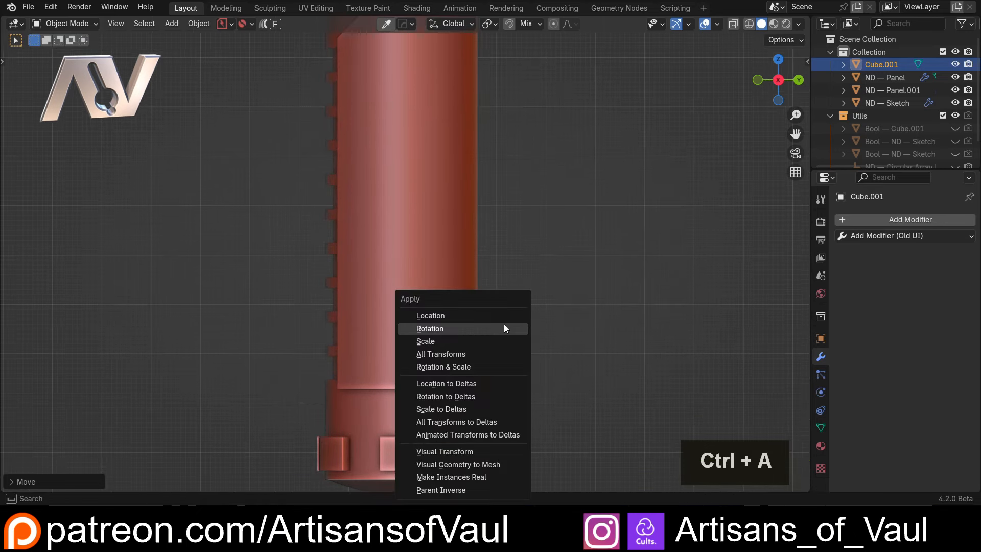
pyautogui.click(455, 329)
# Add a single-segment ND Edge Bevel to the block's long upper edge on the handle side, with a width of about 0.6.
pyautogui.moveTo(446, 336); pyautogui.dragTo(556, 389, button='middle')
pyautogui.press('Tab')
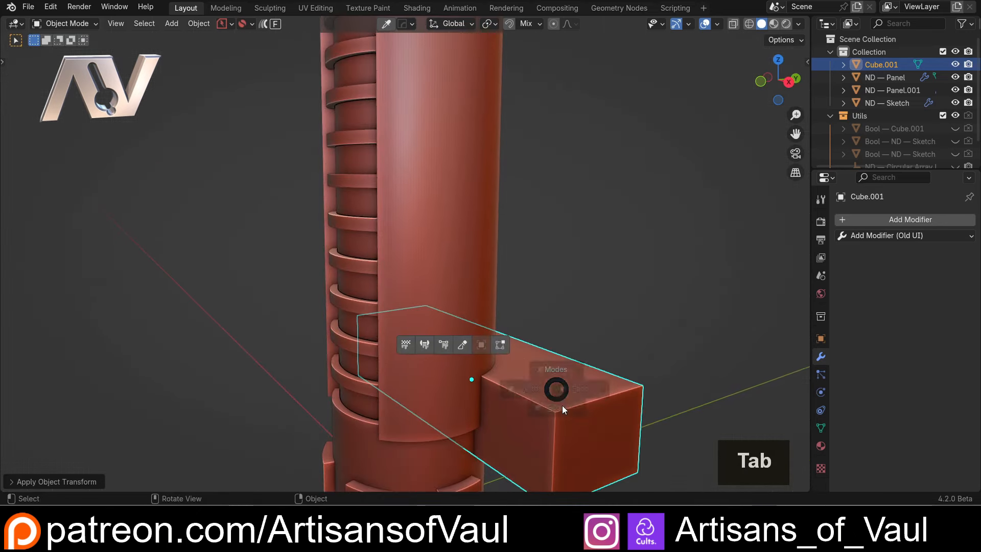
pyautogui.moveTo(562, 449); pyautogui.dragTo(515, 264, button='middle')
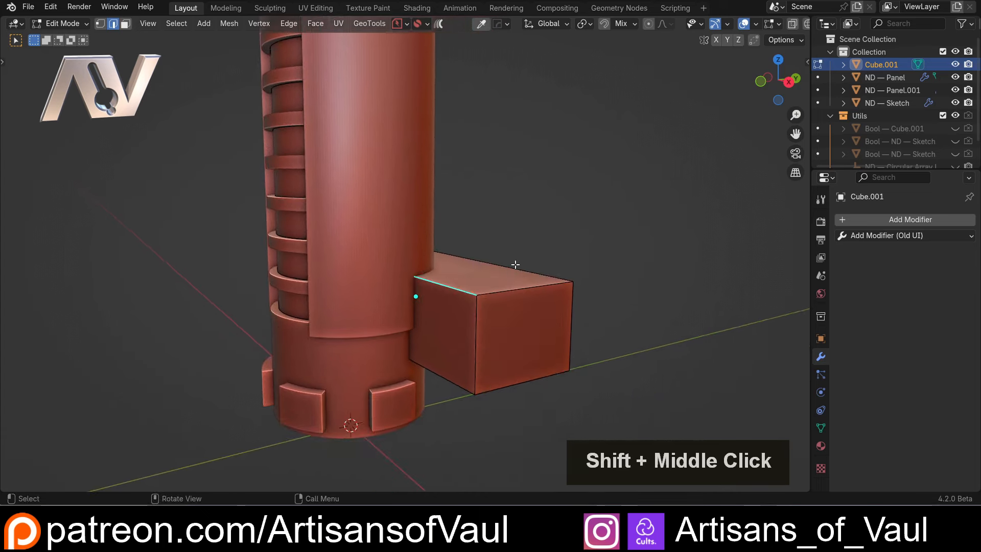
pyautogui.scroll(2, 516, 265)
pyautogui.hotkey('shift', 'f')
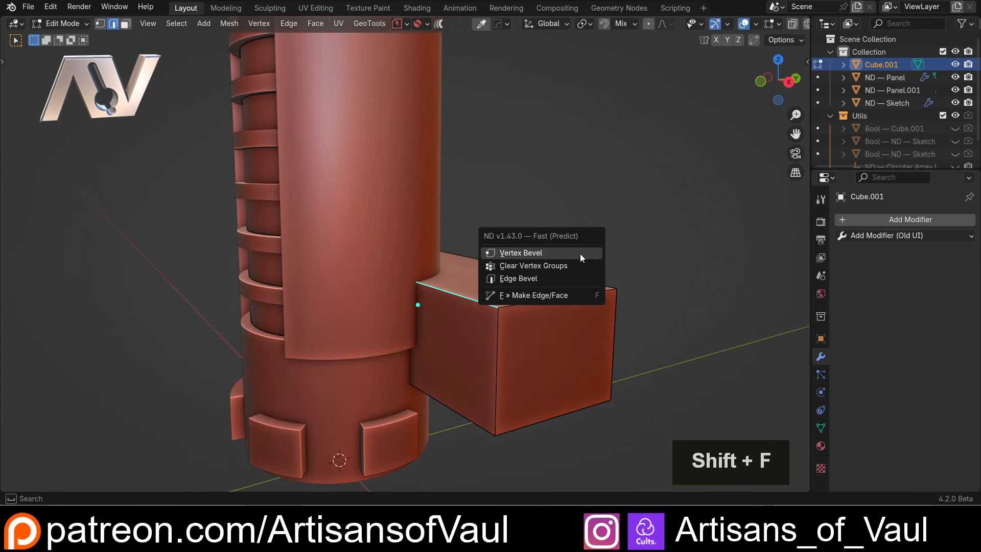
pyautogui.click(522, 280)
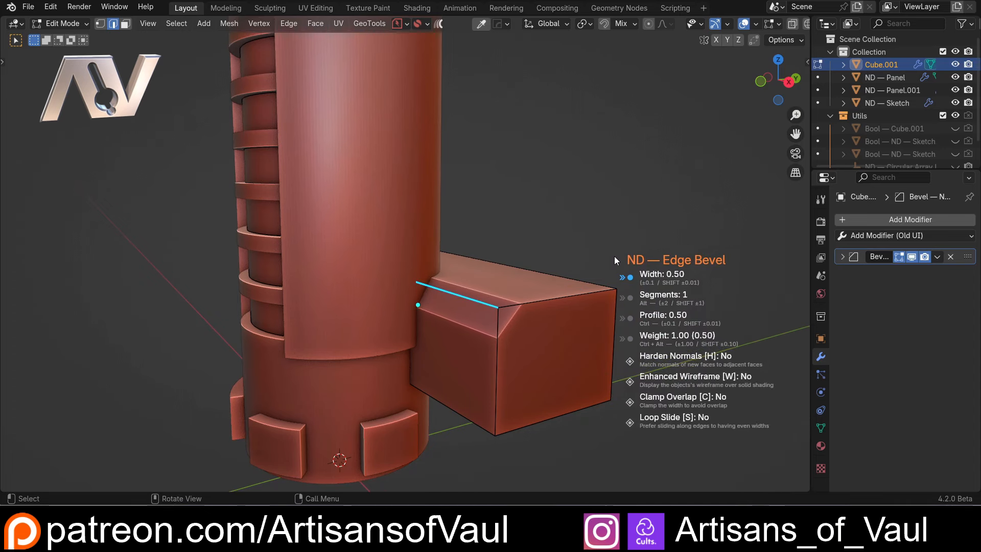
pyautogui.scroll(8, 592, 258)
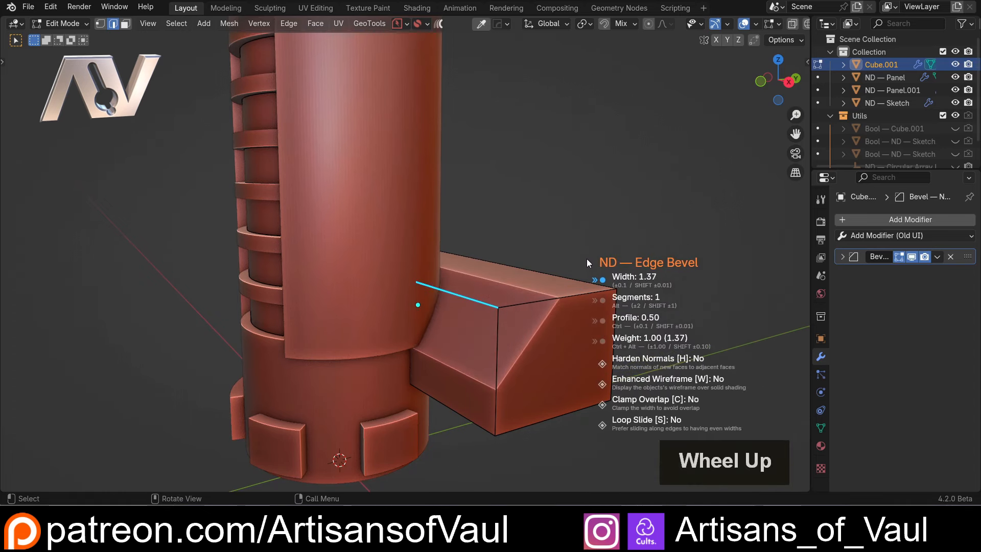
pyautogui.scroll(-10, 587, 258)
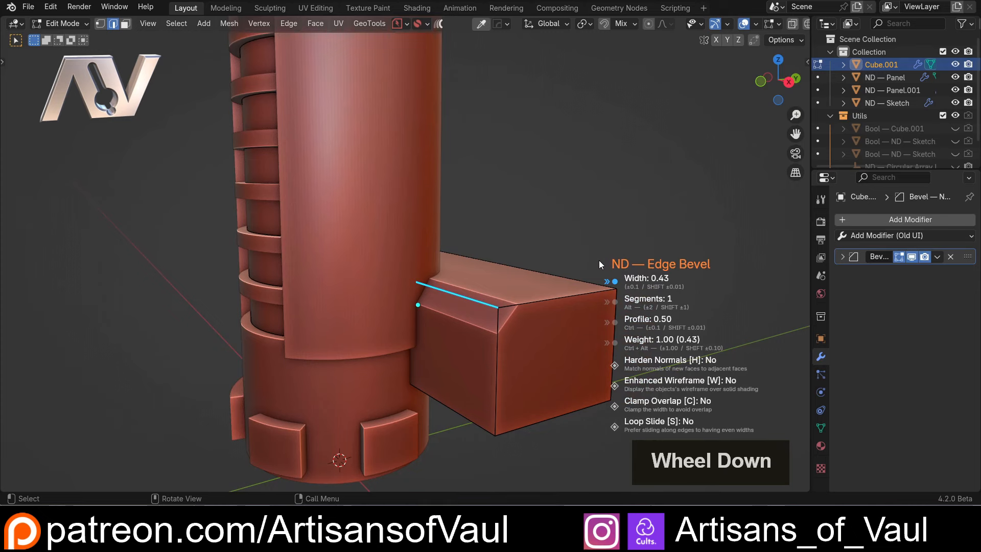
pyautogui.keyDown('alt'); pyautogui.scroll(1, 599, 259); pyautogui.keyUp('alt')
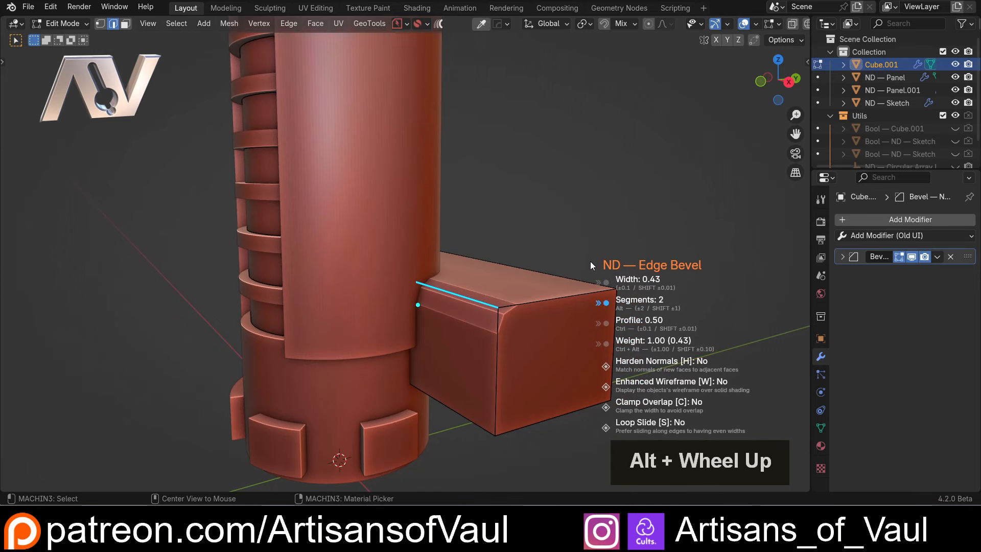
pyautogui.keyDown('alt'); pyautogui.scroll(-1, 591, 261); pyautogui.keyUp('alt')
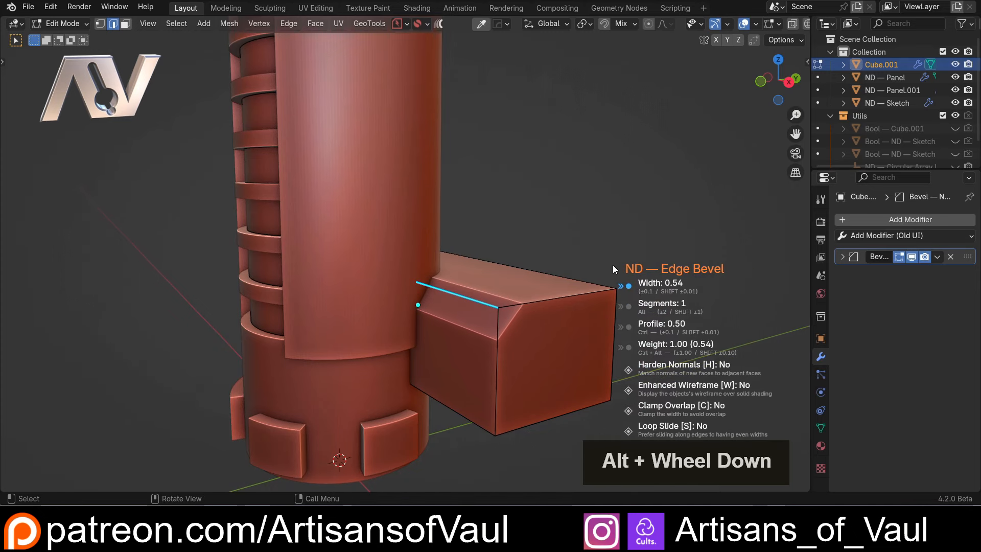
pyautogui.scroll(5, 612, 265)
pyautogui.scroll(-5, 612, 265)
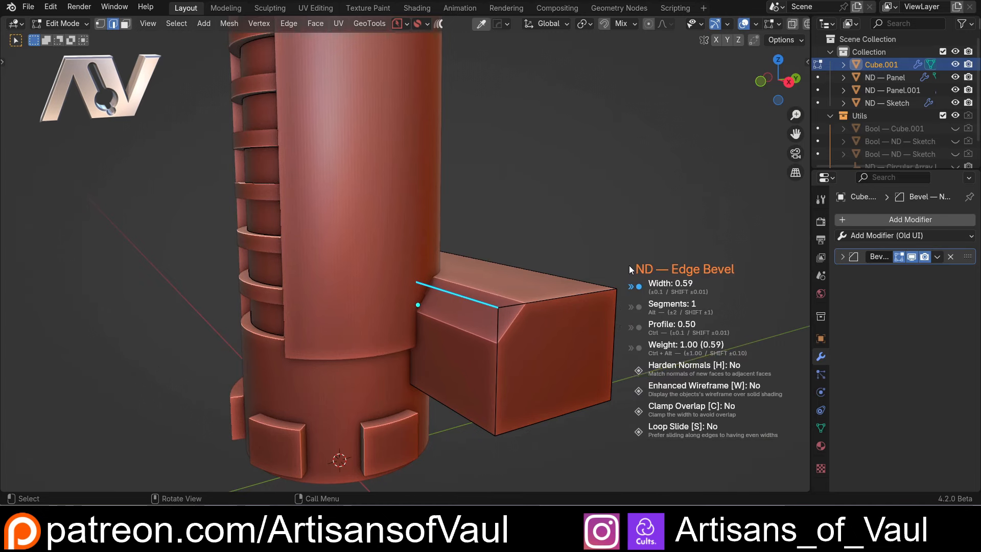
pyautogui.click(648, 260)
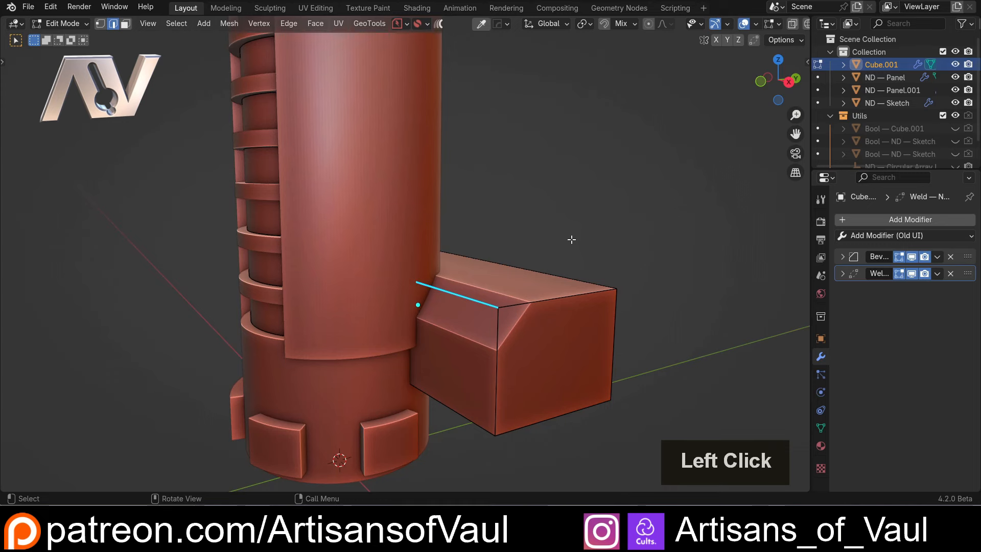
# Inspect the chamfered block and its Bevel and Weld modifiers, and return to Object Mode.
pyautogui.click(587, 240)
pyautogui.moveTo(606, 244); pyautogui.dragTo(571, 254, button='middle')
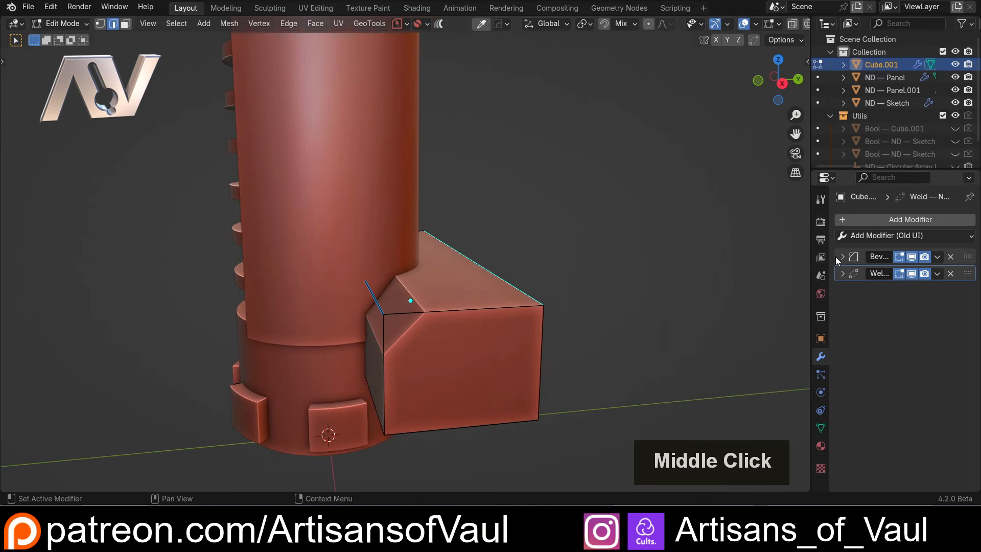
pyautogui.click(842, 274)
pyautogui.click(841, 274)
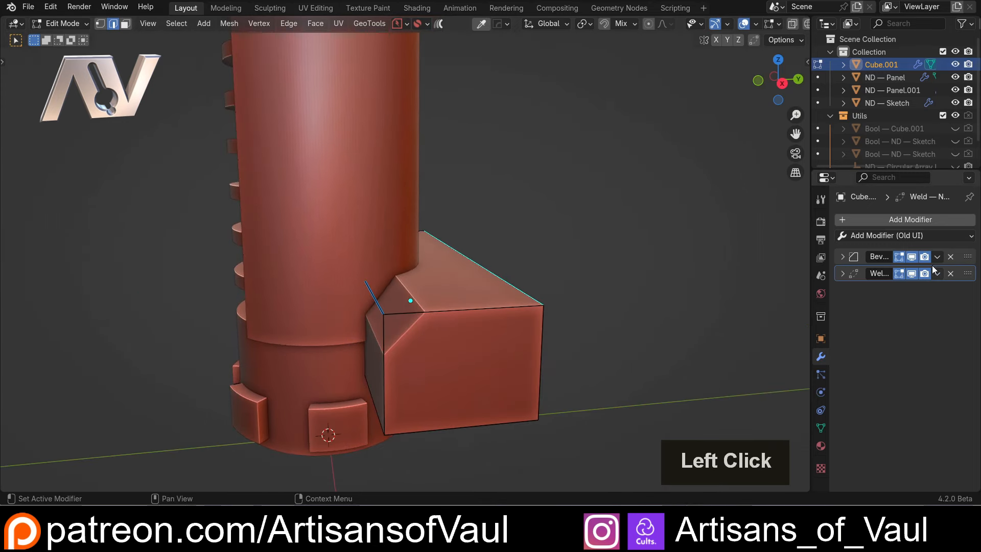
pyautogui.scroll(2, 517, 293)
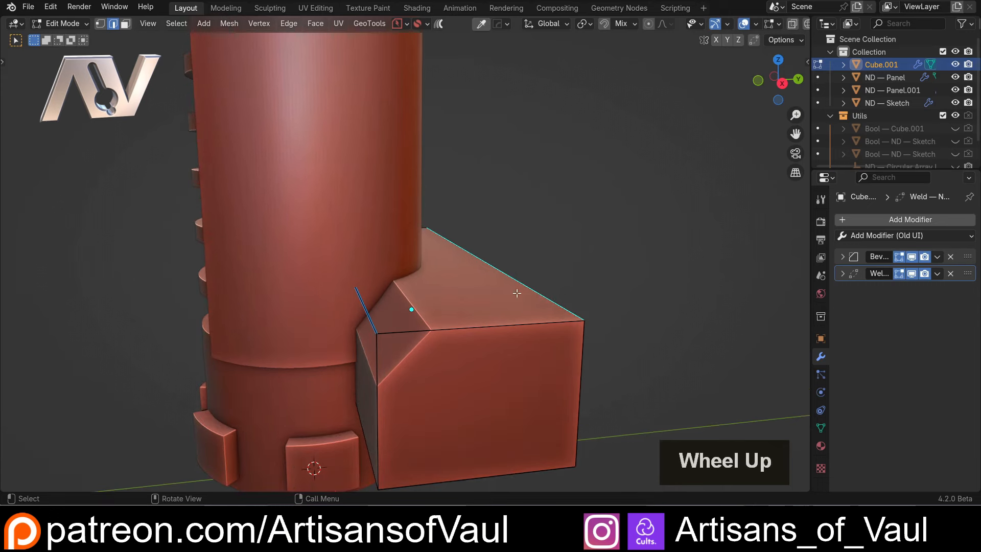
pyautogui.scroll(-3, 577, 293)
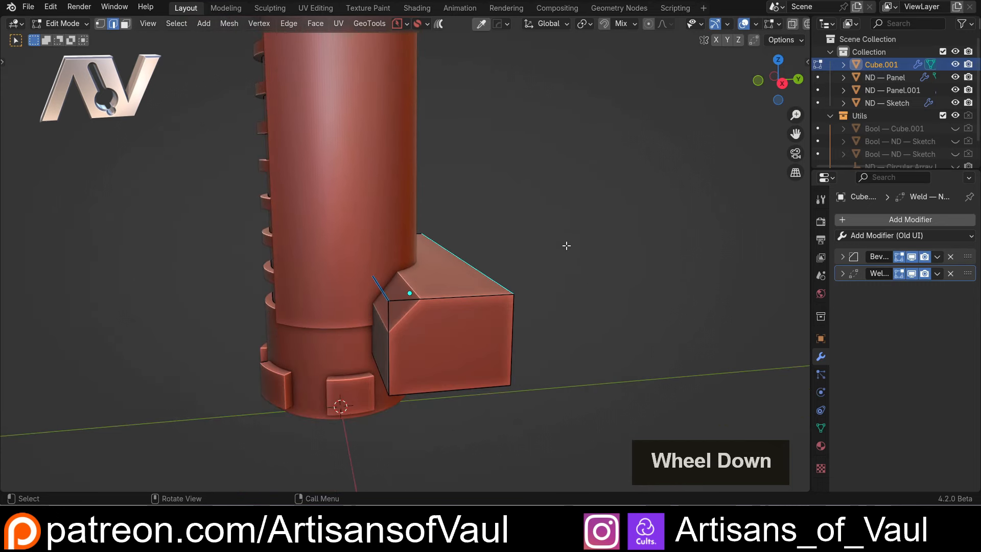
pyautogui.press('Tab')
# Align the view along the X axis, add a cube mesh and move it about 6.84 in Y and 3.4 in Z, clear of the handle.
pyautogui.keyDown('shift'); pyautogui.moveTo(602, 260); pyautogui.dragTo(513, 258, button='middle'); pyautogui.keyUp('shift')
pyautogui.scroll(-2, 671, 166)
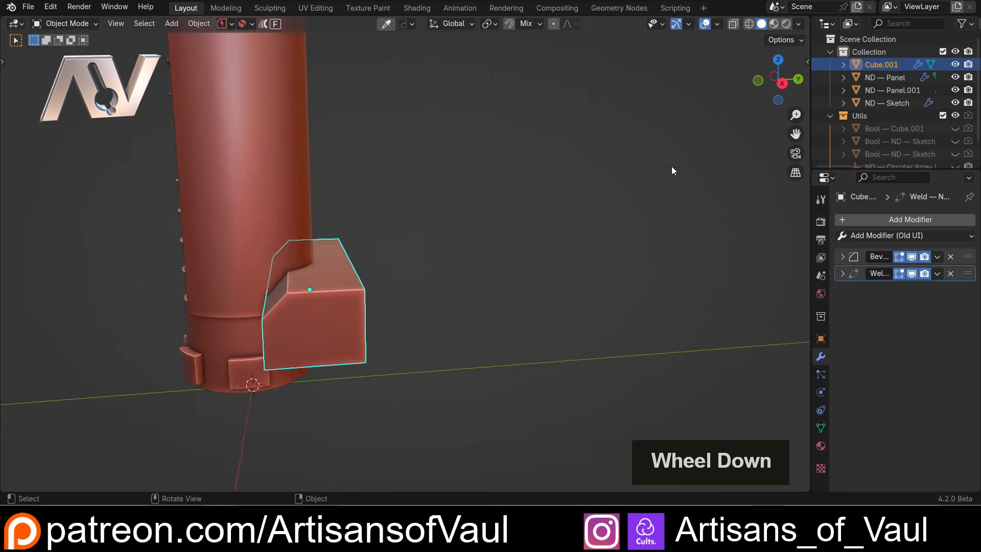
pyautogui.scroll(-1, 672, 166)
pyautogui.click(783, 85)
pyautogui.keyDown('shift'); pyautogui.moveTo(395, 272); pyautogui.dragTo(347, 278, button='middle'); pyautogui.keyUp('shift')
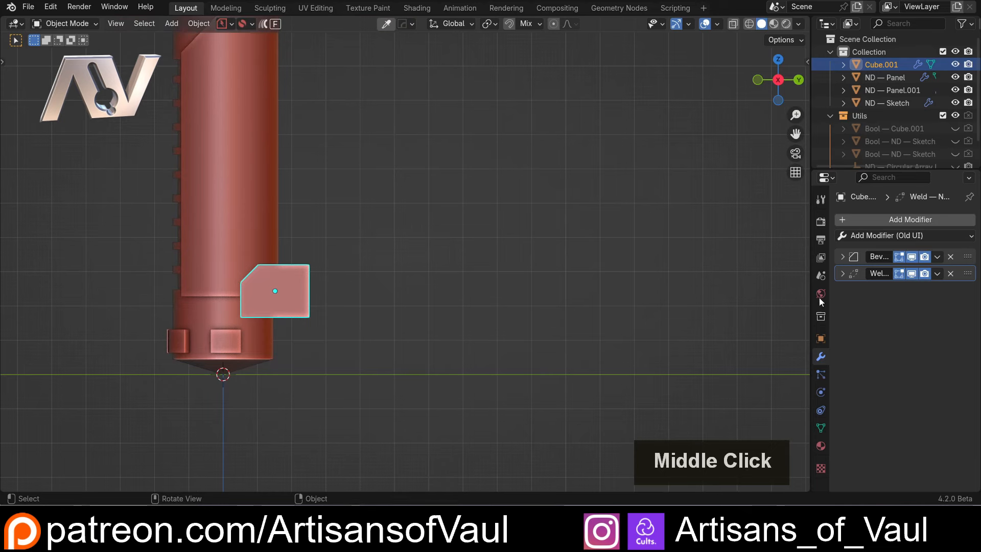
pyautogui.hotkey('shift', 'a')
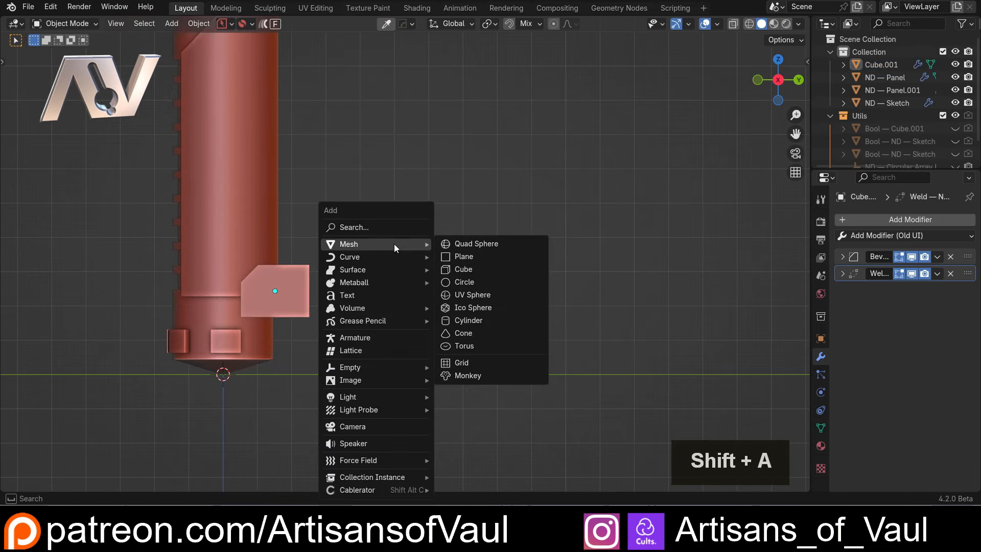
pyautogui.click(459, 269)
pyautogui.press('g')
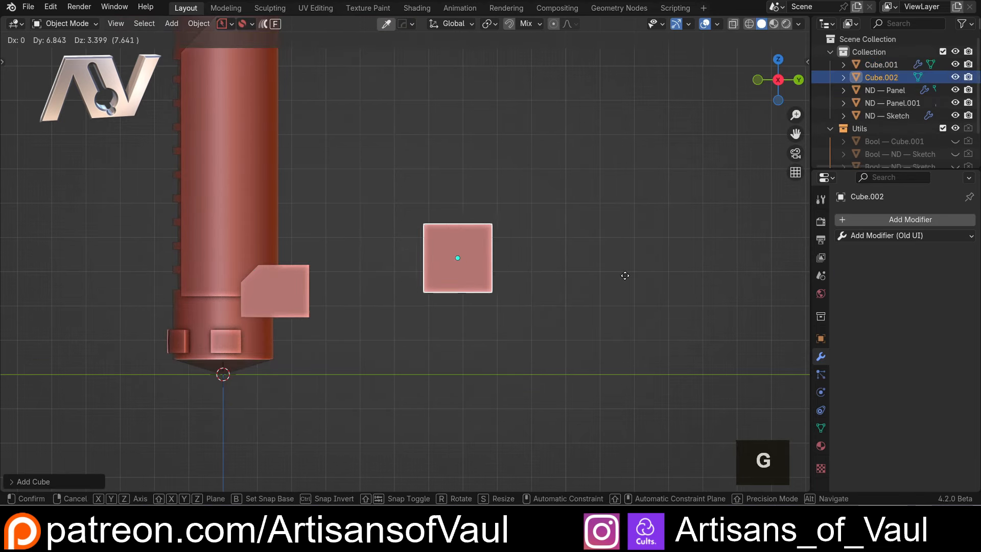
pyautogui.click(625, 275)
# Duplicate the new cube and place the copy about 4.25 further along Y.
pyautogui.keyDown('shift'); pyautogui.moveTo(536, 268); pyautogui.dragTo(455, 286, button='middle'); pyautogui.keyUp('shift')
pyautogui.hotkey('shift', 'd')
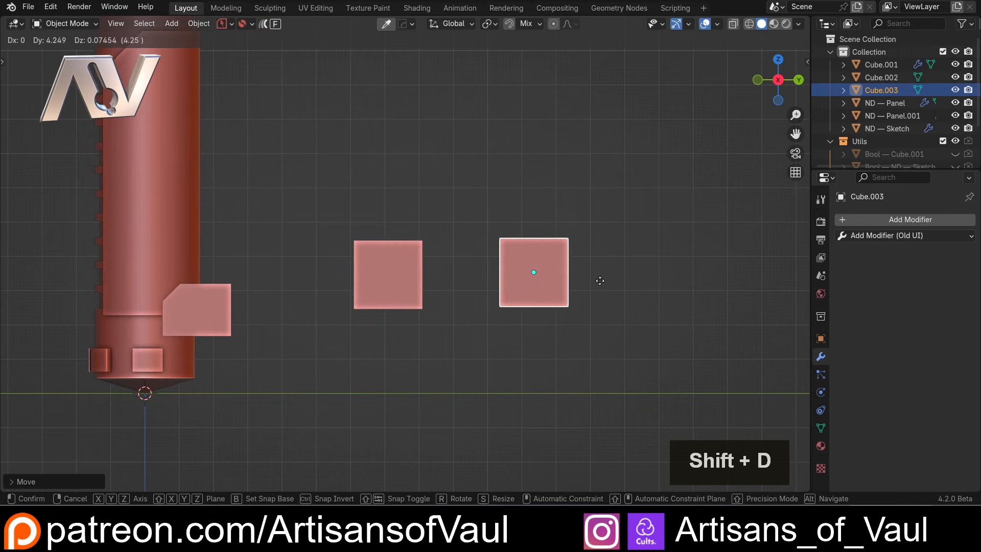
pyautogui.click(599, 281)
# Bevel the first test cube's two opposite upper edges with Blender's regular Bevel, clamping the overlap and adding enough segments for a fully rounded top.
pyautogui.scroll(2, 389, 255)
pyautogui.moveTo(388, 255); pyautogui.dragTo(372, 266, button='middle')
pyautogui.click(372, 266)
pyautogui.press('Tab')
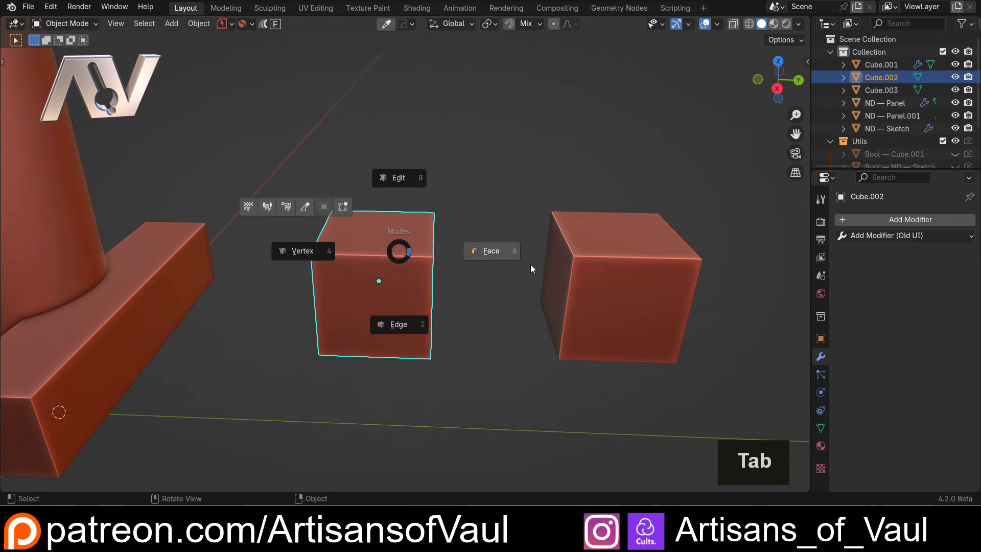
pyautogui.click(411, 327)
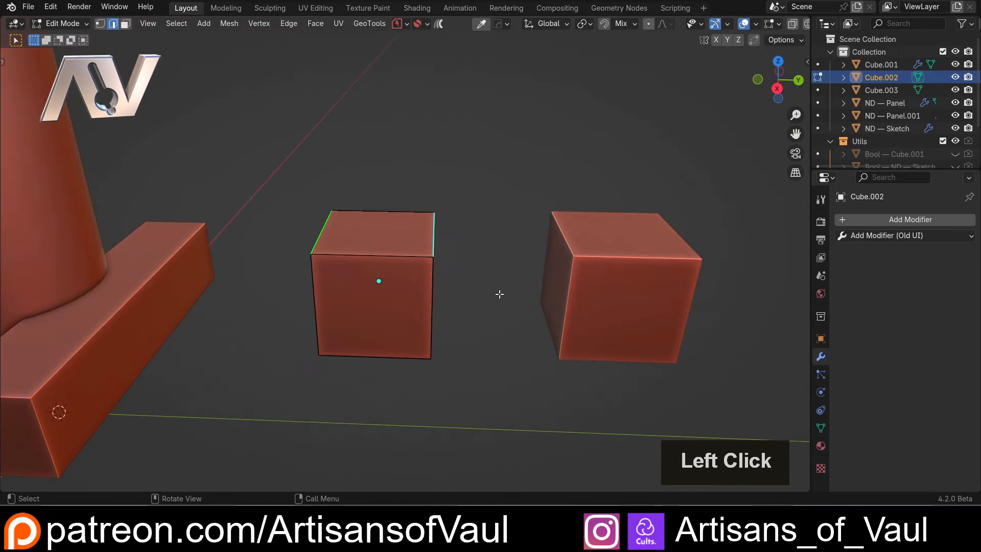
pyautogui.hotkey('ctrl', 'b')
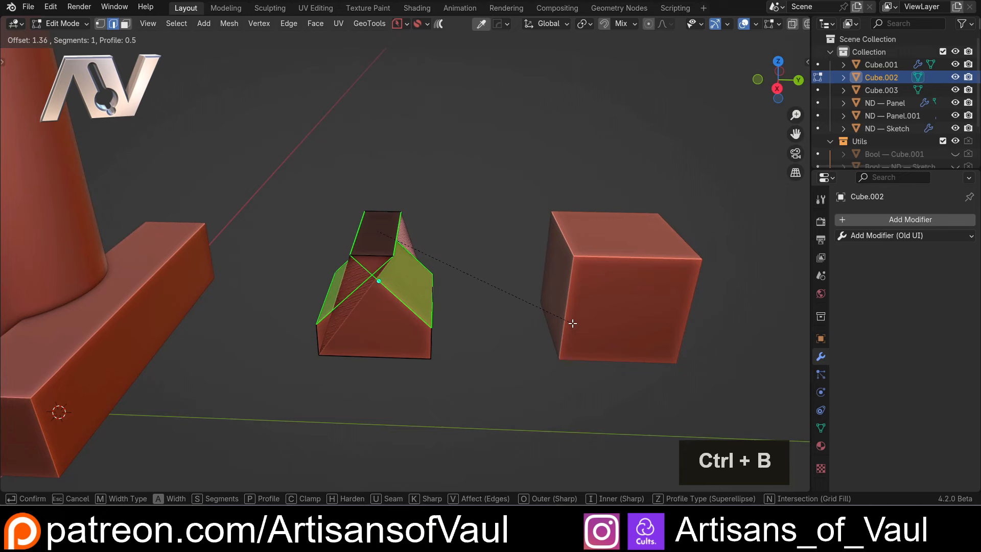
pyautogui.press('c')
pyautogui.scroll(12, 573, 324)
pyautogui.click(573, 324)
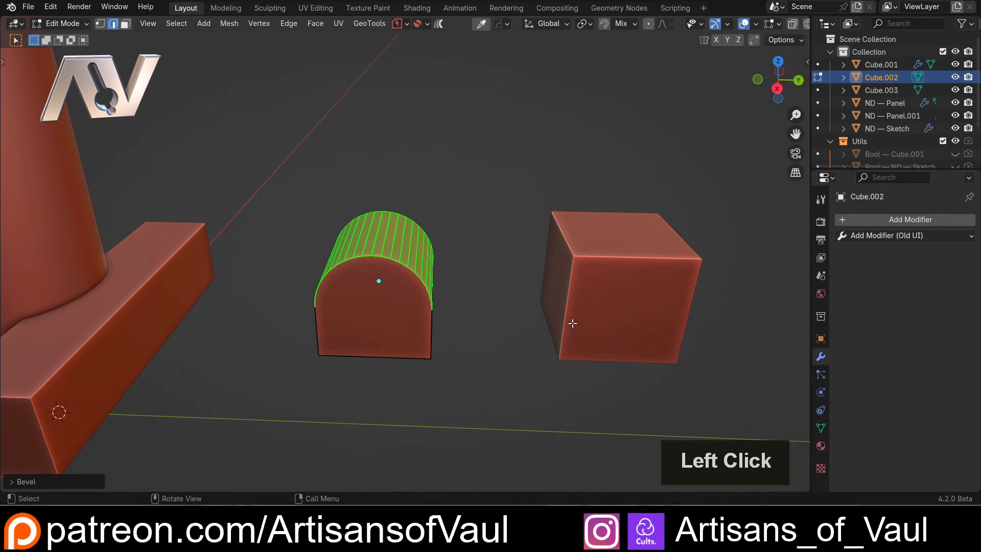
pyautogui.press('Tab')
# Apply an ND Edge Bevel to the duplicated cube's two opposite upper edges, widening it to about 1.31.
pyautogui.click(593, 277)
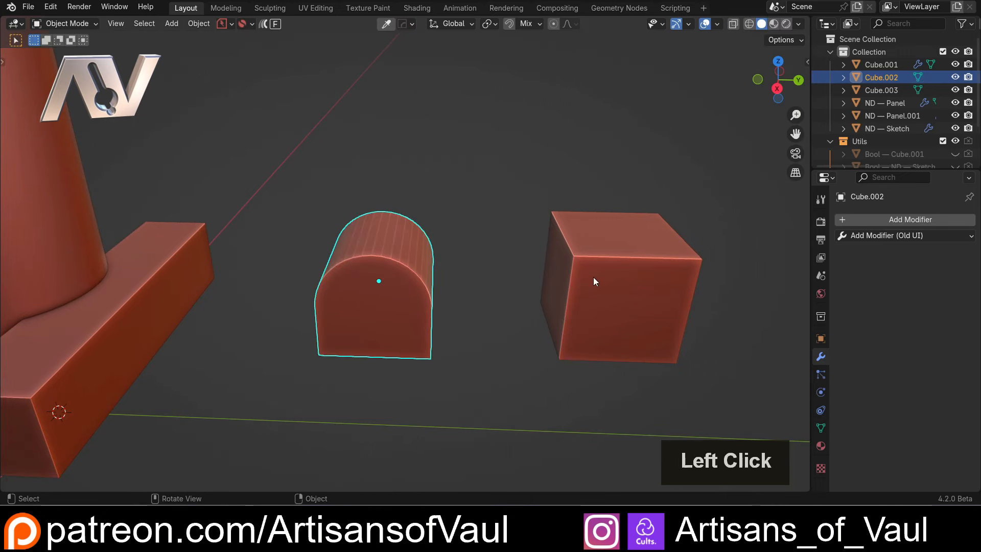
pyautogui.moveTo(593, 277); pyautogui.dragTo(528, 284, button='middle')
pyautogui.scroll(2, 462, 283)
pyautogui.moveTo(462, 283); pyautogui.dragTo(468, 304, button='middle')
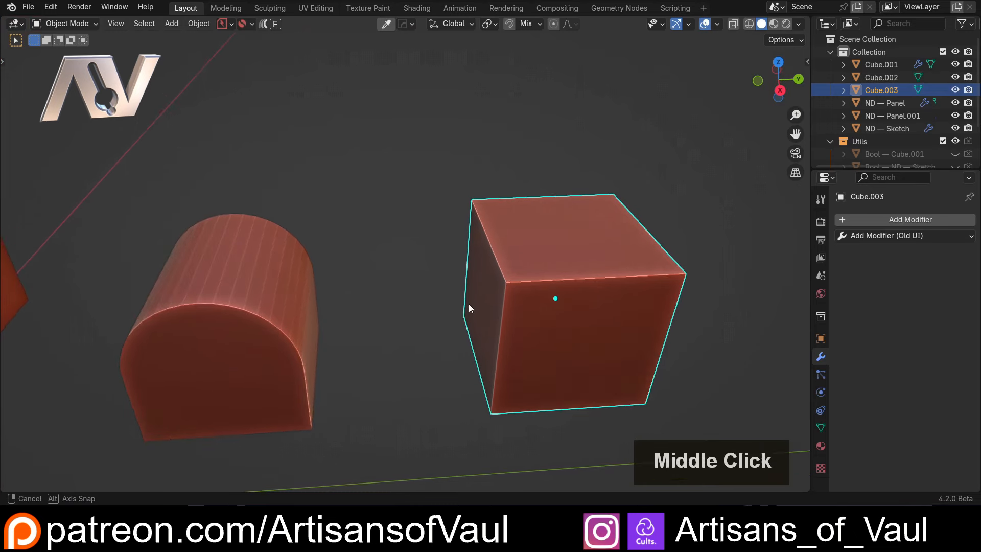
pyautogui.press('Tab')
pyautogui.click(470, 401)
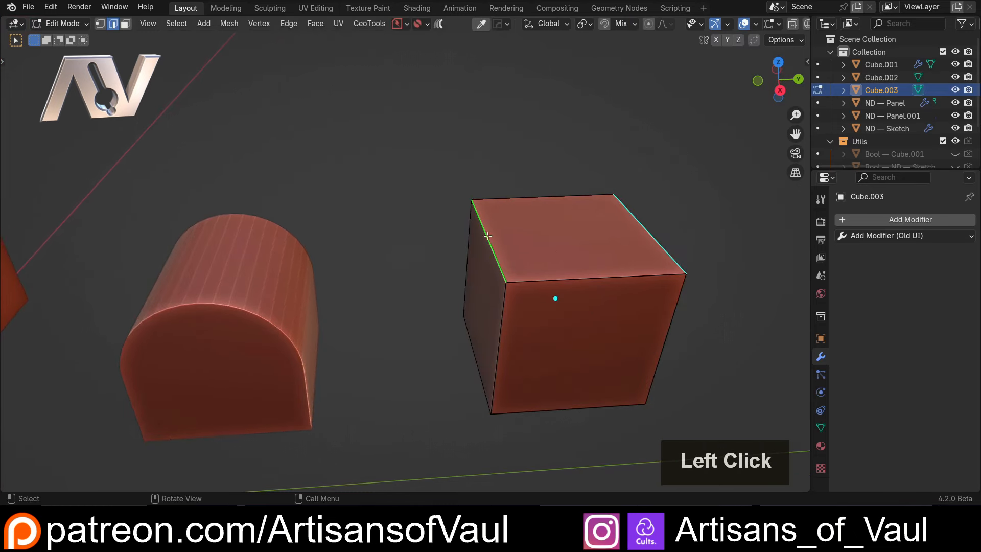
pyautogui.hotkey('shift', 'f')
pyautogui.click(473, 193)
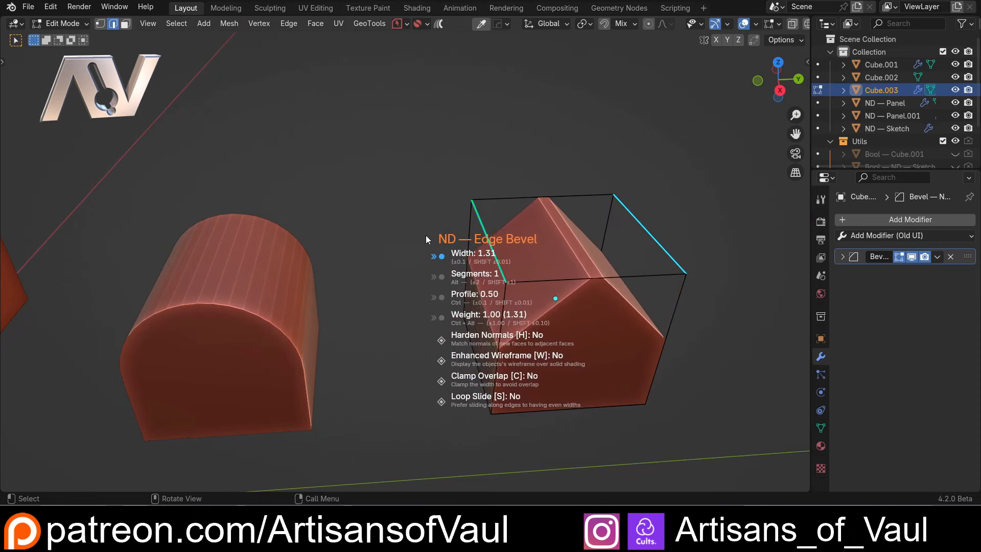
# Finish the duplicate's ND bevel with Clamp Overlap on, width 1.73 and 16 segments, and return to Object Mode with nothing selected.
pyautogui.press('c')
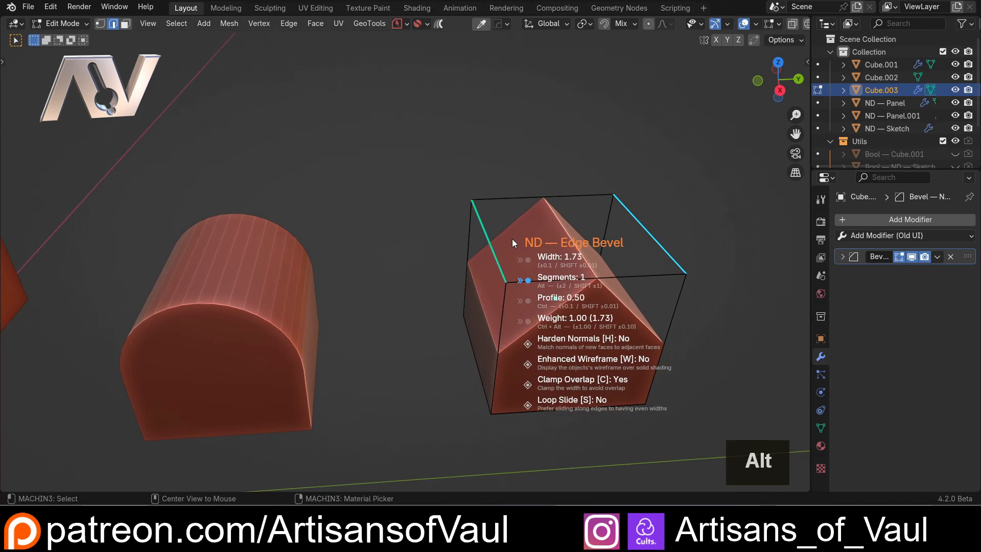
pyautogui.keyDown('alt'); pyautogui.scroll(4, 512, 238); pyautogui.keyUp('alt')
pyautogui.keyDown('alt'); pyautogui.scroll(3, 512, 238); pyautogui.keyUp('alt')
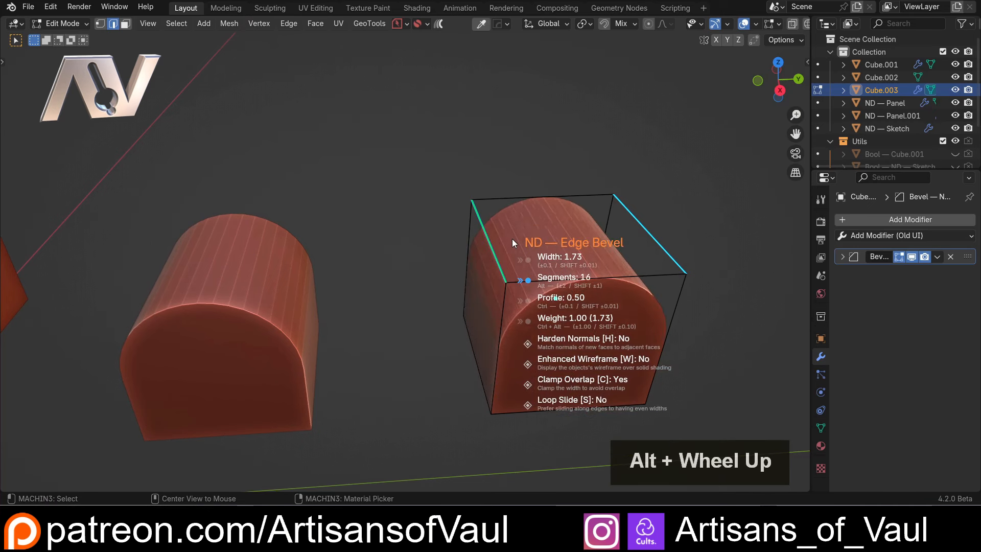
pyautogui.click(512, 238)
pyautogui.press('Tab')
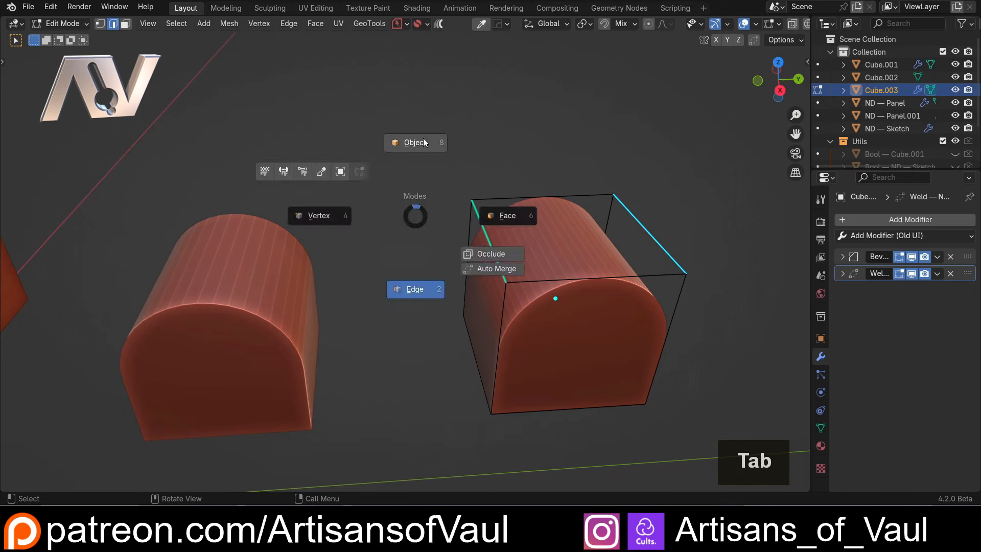
pyautogui.click(583, 278)
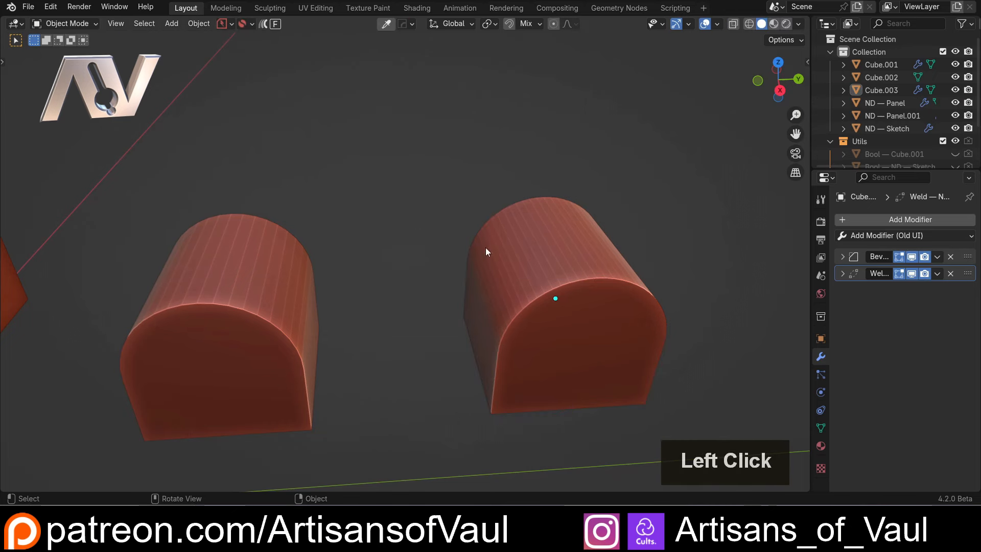
# Compare the two rounded cubes and their modifier stacks, and open the regularly bevelled cube in Edit Mode to examine its mesh.
pyautogui.scroll(-3, 333, 237)
pyautogui.scroll(5, 428, 232)
pyautogui.click(407, 289)
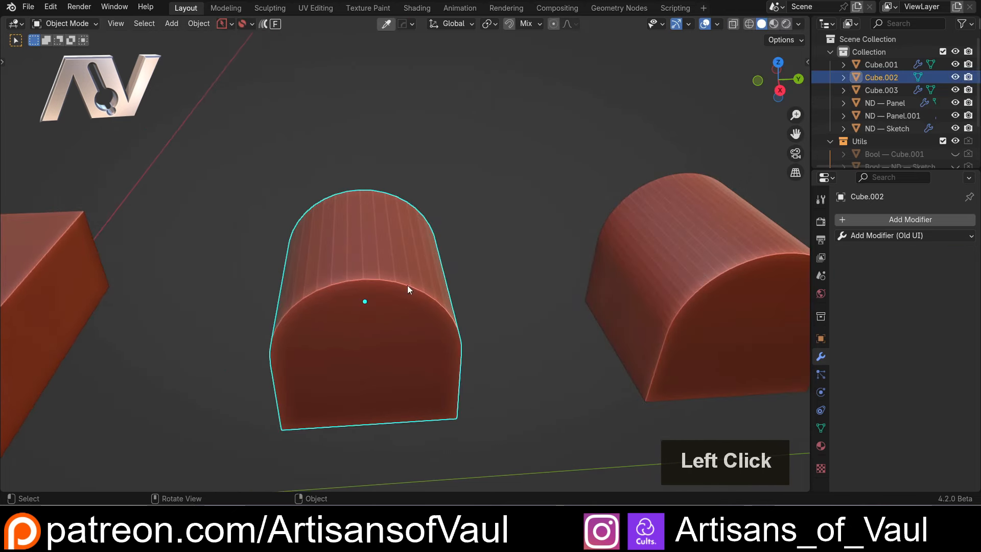
pyautogui.keyDown('shift'); pyautogui.moveTo(419, 301); pyautogui.dragTo(365, 274, button='middle'); pyautogui.keyUp('shift')
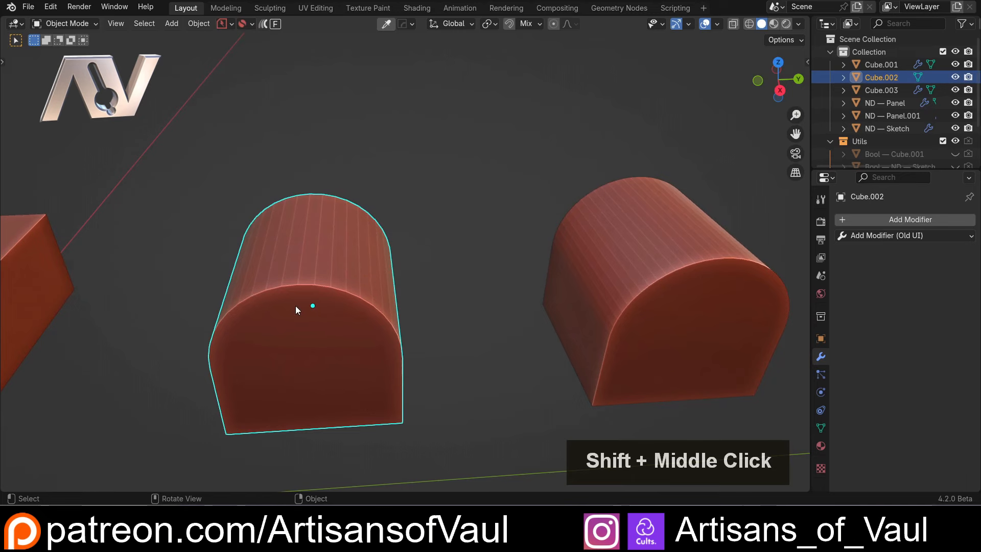
pyautogui.click(624, 246)
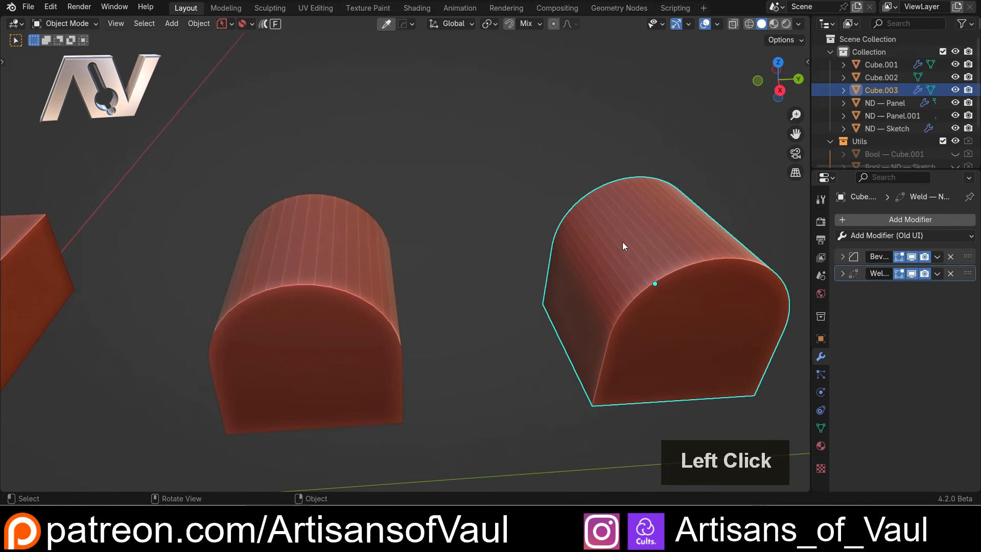
pyautogui.click(297, 284)
pyautogui.scroll(3, 316, 266)
pyautogui.press('Tab')
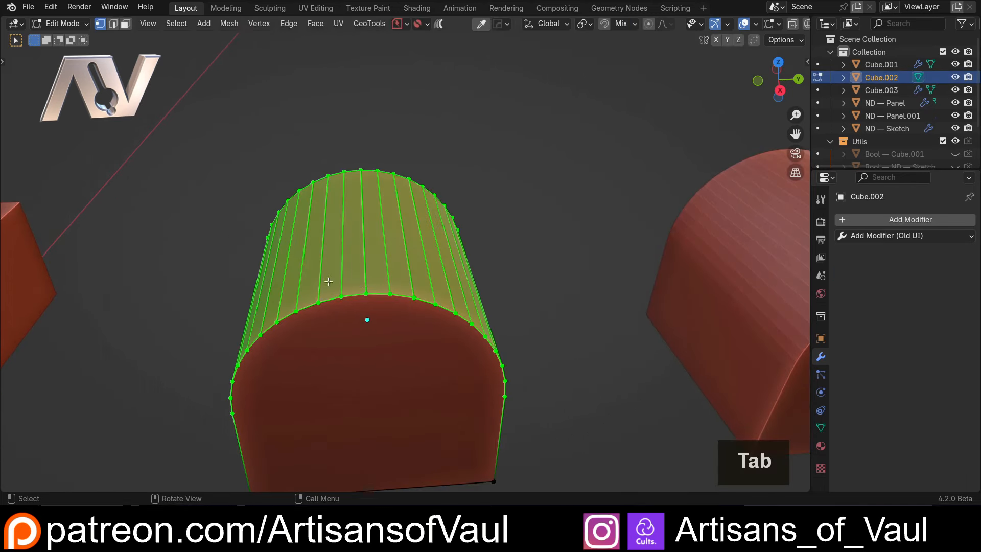
# Test-move the vertex at the peak of the regularly bevelled cube's arched front edge, cancelling each move.
pyautogui.click(366, 289)
pyautogui.scroll(2, 386, 340)
pyautogui.moveTo(376, 334); pyautogui.dragTo(369, 309, button='middle')
pyautogui.press('g')
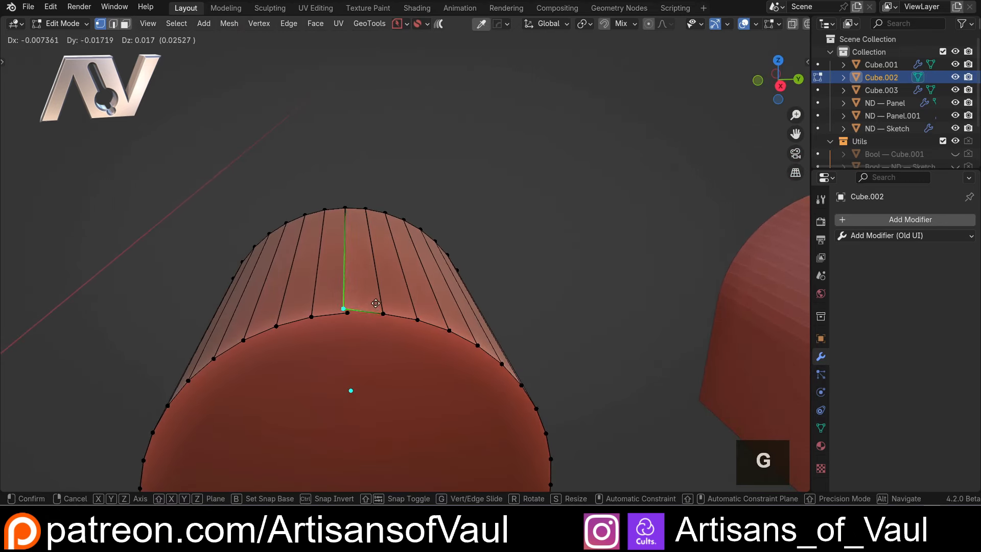
pyautogui.press('Escape')
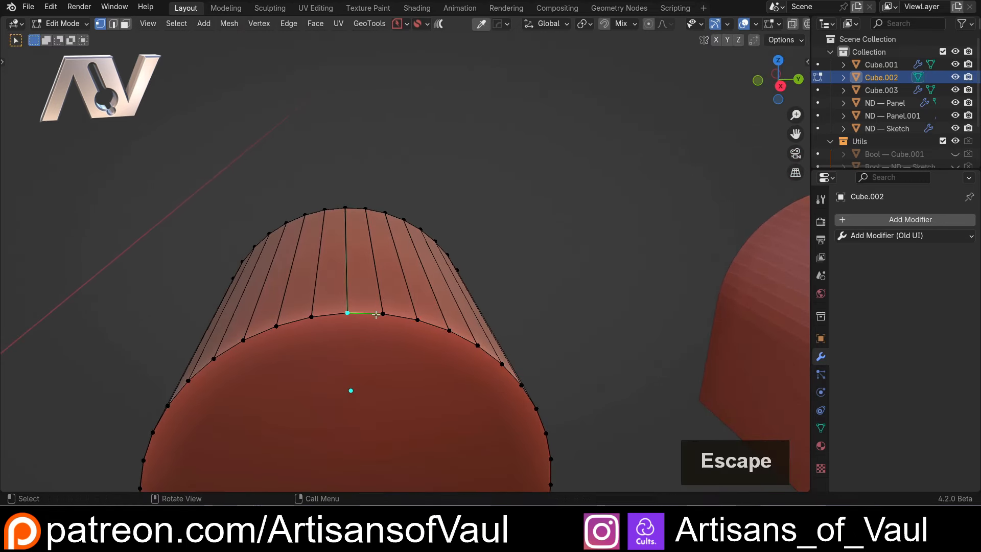
pyautogui.scroll(-1, 415, 291)
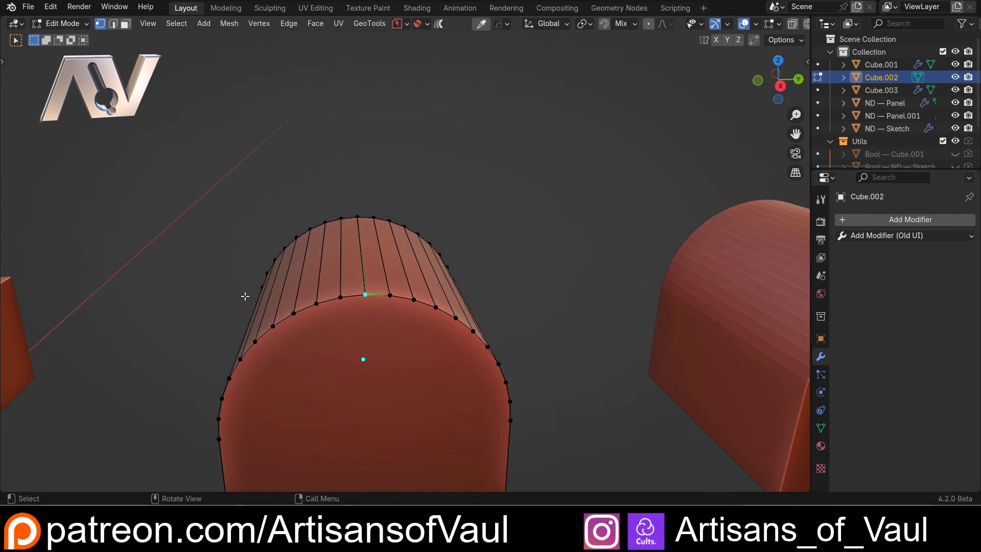
pyautogui.press('g')
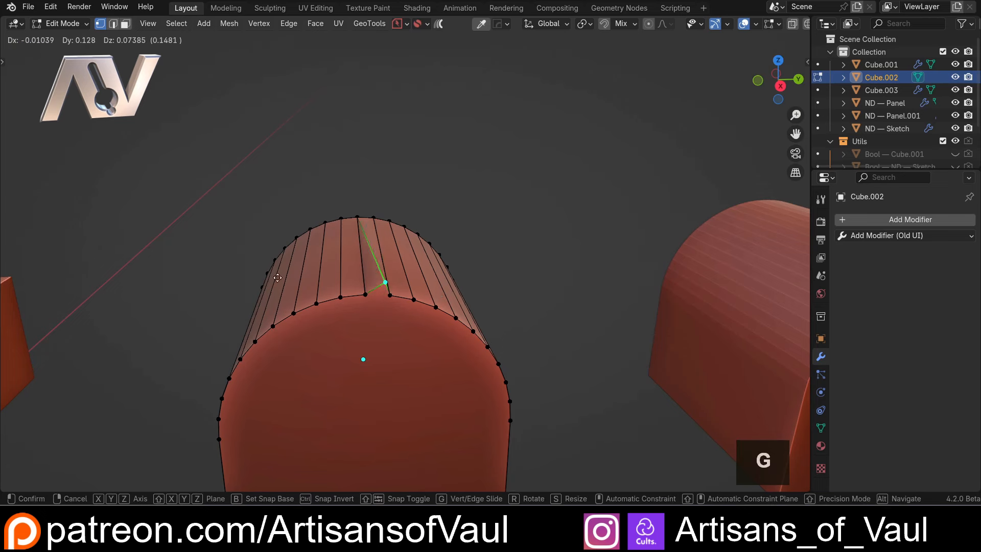
pyautogui.press('Escape')
pyautogui.moveTo(381, 307); pyautogui.dragTo(373, 292, button='middle')
# Inset the regularly bevelled cube's arched front face to examine the geometry near its peak, and undo the inset.
pyautogui.press('Tab')
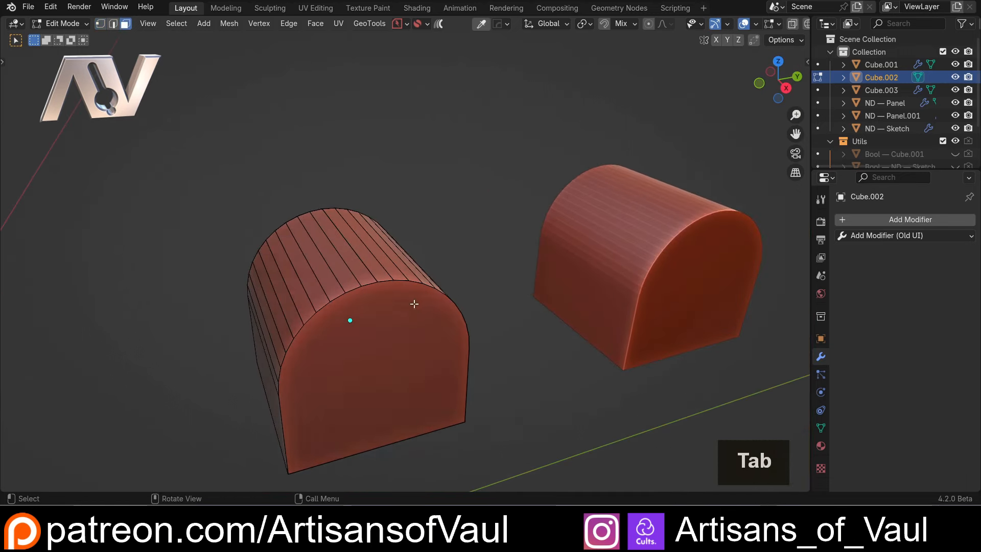
pyautogui.click(439, 316)
pyautogui.moveTo(489, 322); pyautogui.dragTo(502, 253, button='middle')
pyautogui.press('i')
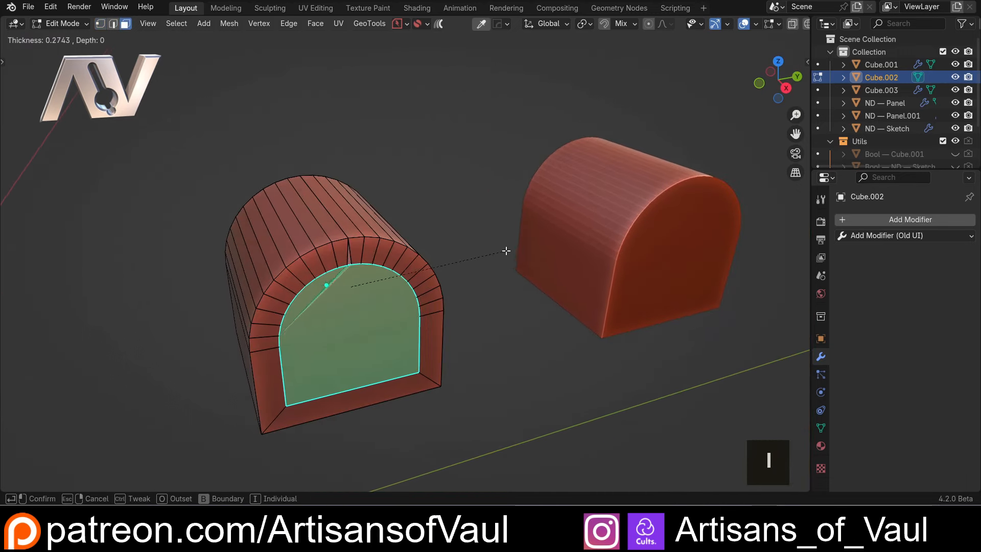
pyautogui.click(497, 254)
pyautogui.scroll(3, 311, 298)
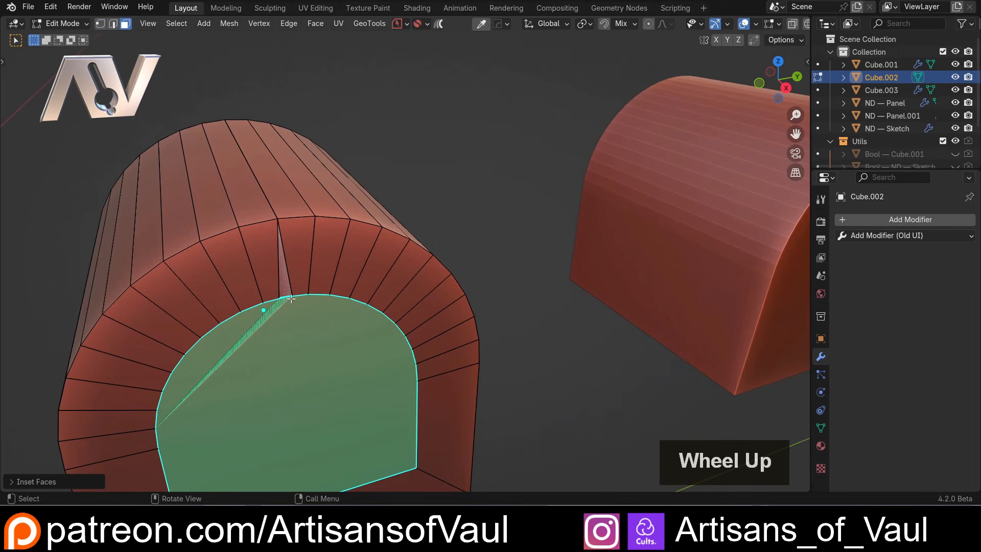
pyautogui.hotkey('ctrl', 'z')
pyautogui.scroll(1, 276, 236)
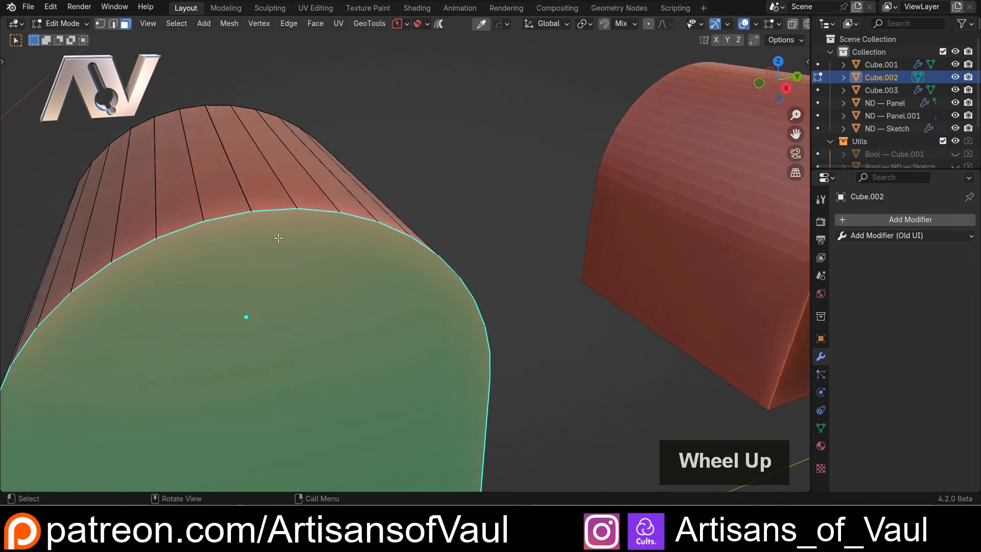
pyautogui.scroll(-1, 277, 232)
pyautogui.keyDown('shift'); pyautogui.moveTo(298, 216); pyautogui.dragTo(350, 267, button='middle'); pyautogui.keyUp('shift')
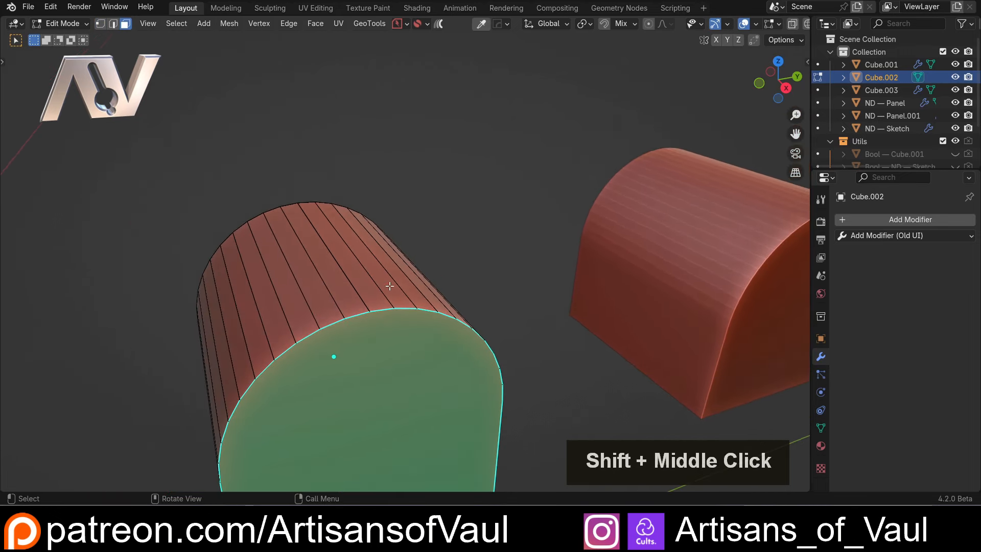
pyautogui.scroll(-2, 351, 267)
pyautogui.moveTo(445, 273); pyautogui.dragTo(438, 243, button='middle')
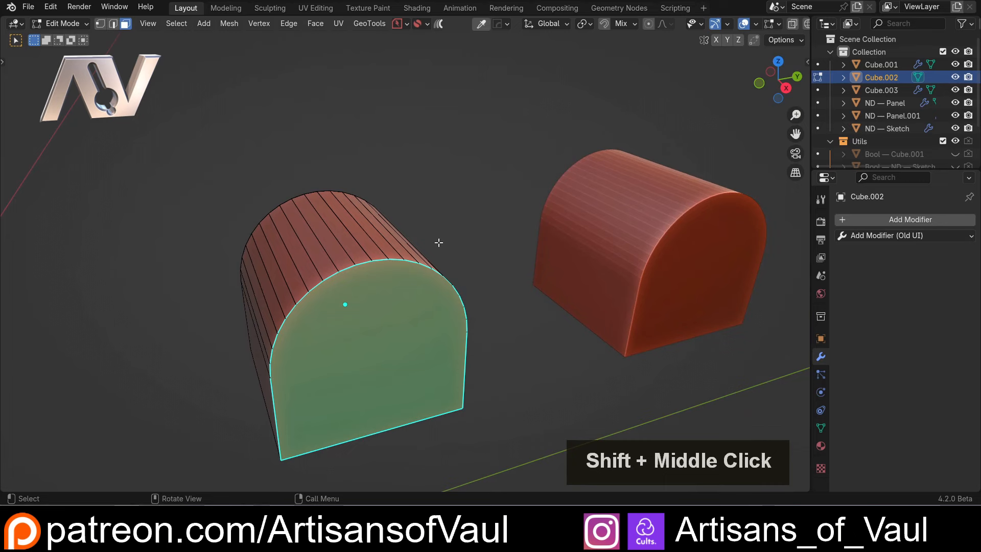
pyautogui.press('3')
pyautogui.click(383, 300)
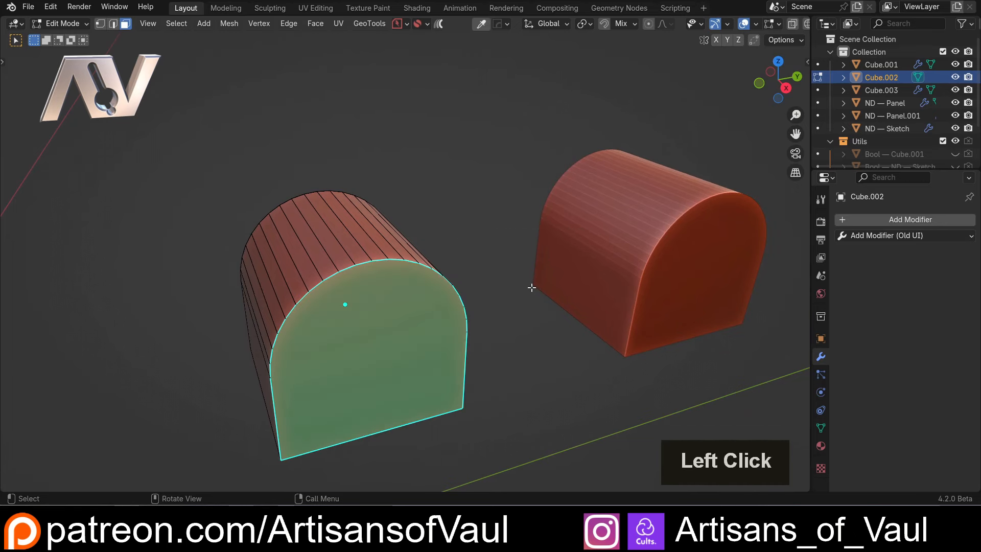
pyautogui.press('i')
pyautogui.press('Escape')
# Return to Object Mode and compare the ND-bevelled cube's rounded top with the regularly bevelled cube's.
pyautogui.press('Tab')
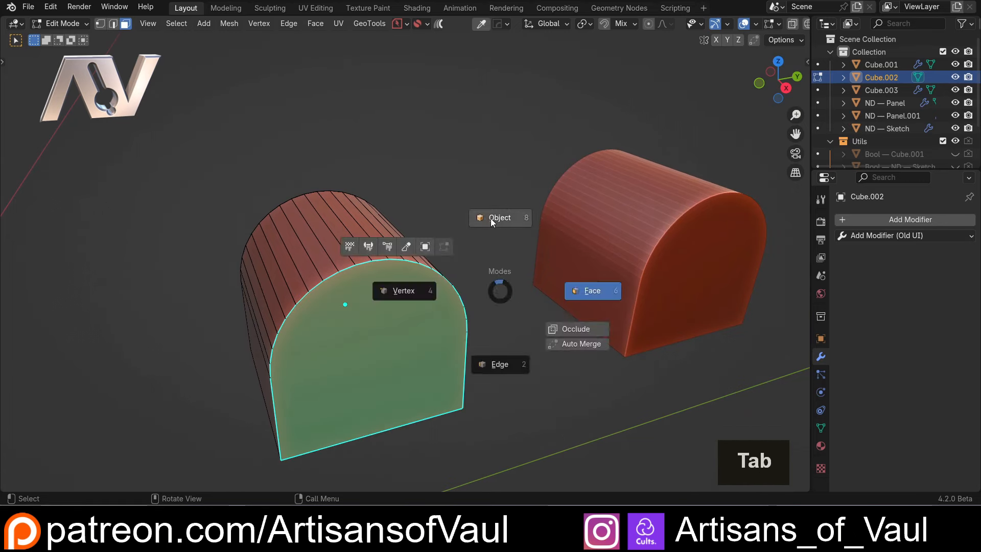
pyautogui.scroll(-2, 508, 280)
pyautogui.click(508, 278)
pyautogui.scroll(3, 513, 271)
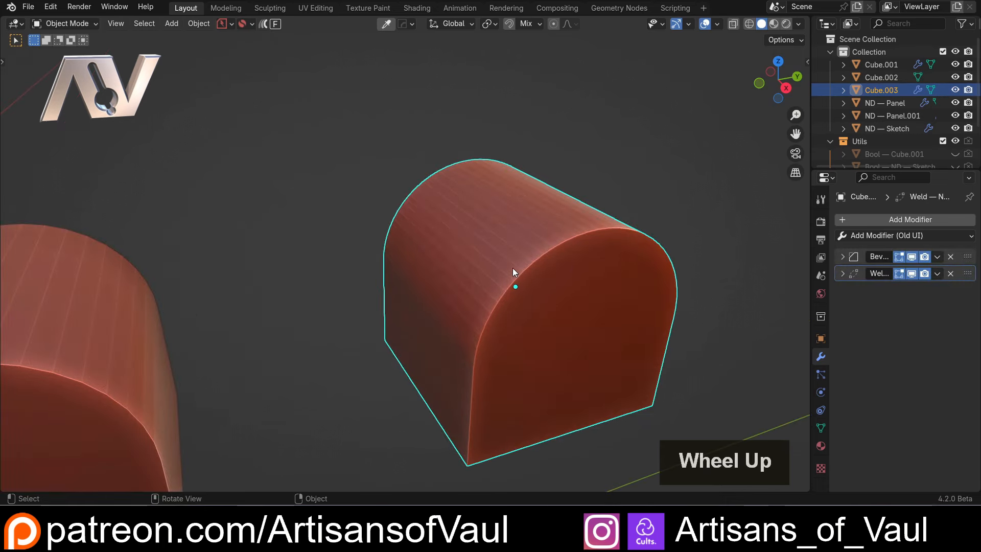
pyautogui.moveTo(572, 264); pyautogui.dragTo(483, 271, button='middle')
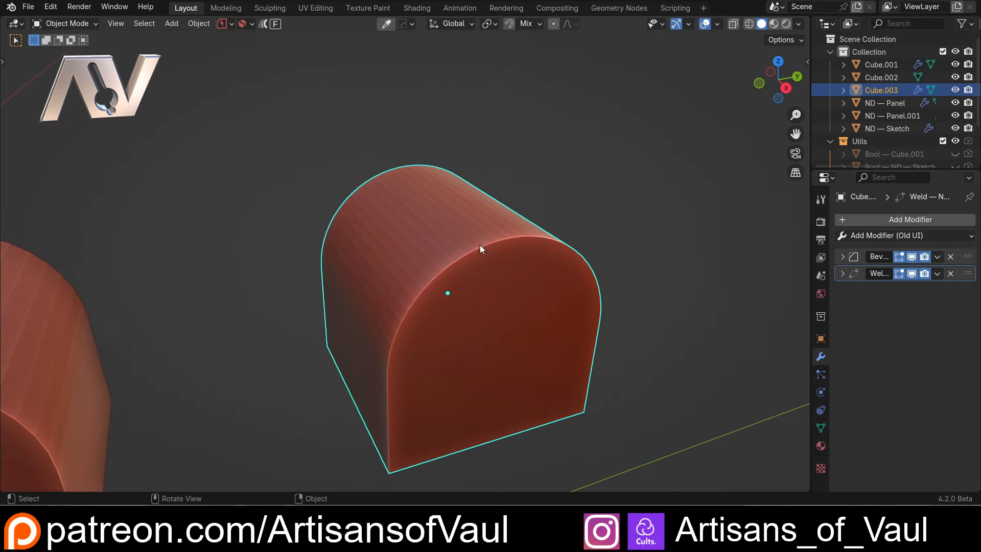
pyautogui.moveTo(479, 245)
pyautogui.mouseDown(button='middle')
pyautogui.moveTo(499, 255)
pyautogui.moveTo(478, 254)
pyautogui.mouseUp(button='middle')
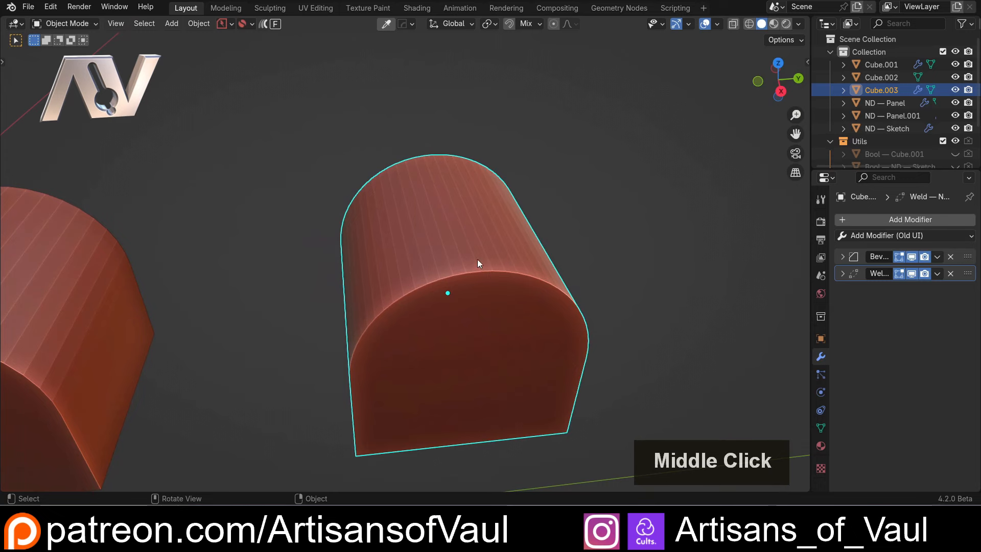
pyautogui.scroll(1, 480, 271)
pyautogui.scroll(-2, 179, 286)
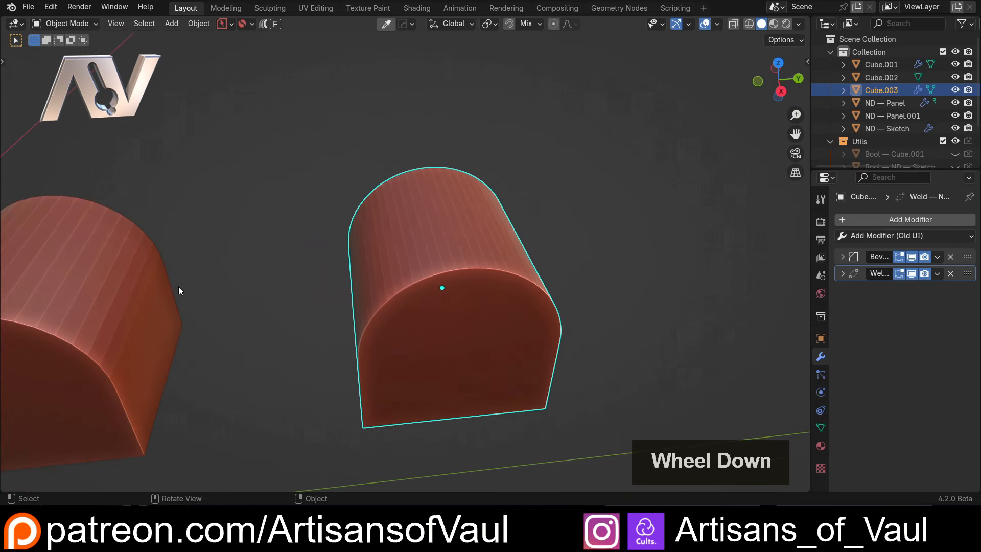
pyautogui.keyDown('shift'); pyautogui.moveTo(111, 297); pyautogui.dragTo(180, 286, button='middle'); pyautogui.keyUp('shift')
pyautogui.click(180, 286)
pyautogui.keyDown('shift'); pyautogui.moveTo(351, 302); pyautogui.dragTo(262, 294, button='middle'); pyautogui.keyUp('shift')
pyautogui.scroll(2, 226, 253)
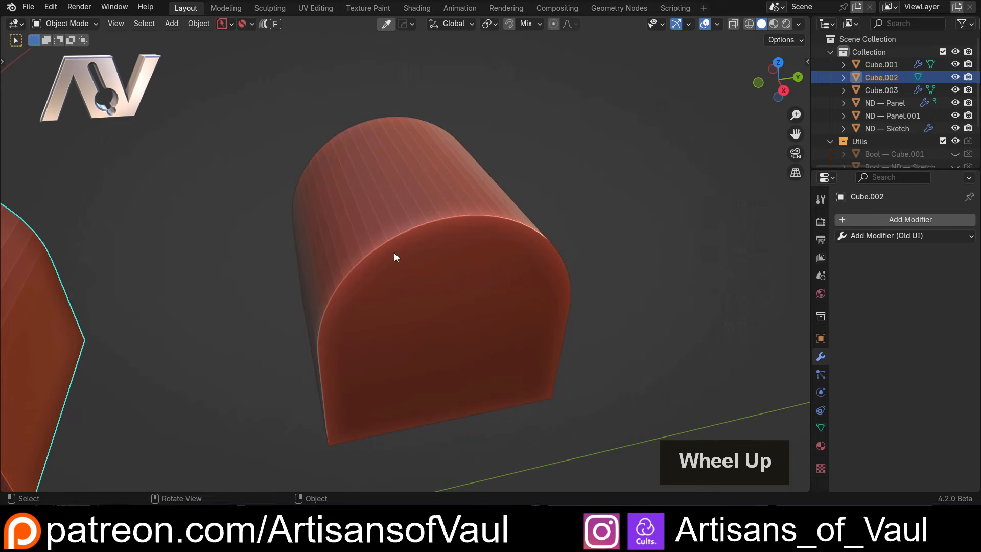
pyautogui.click(489, 246)
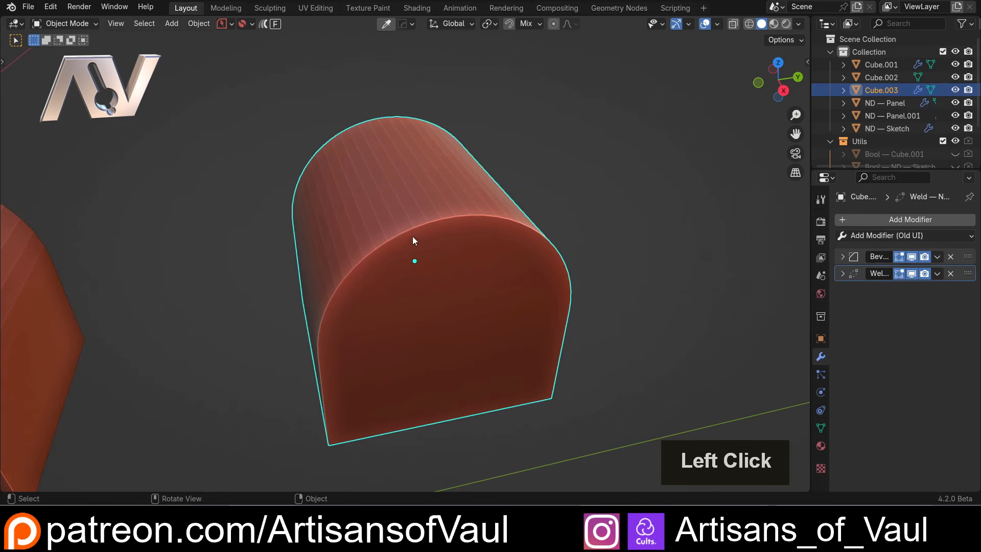
pyautogui.moveTo(409, 262); pyautogui.dragTo(434, 268, button='middle')
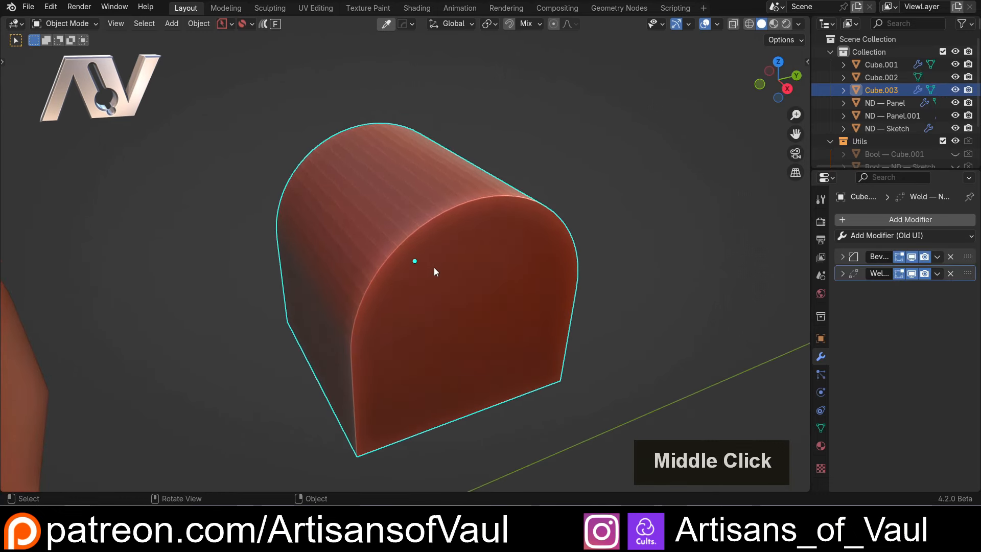
pyautogui.keyDown('shift'); pyautogui.moveTo(587, 274); pyautogui.dragTo(552, 284, button='middle'); pyautogui.keyUp('shift')
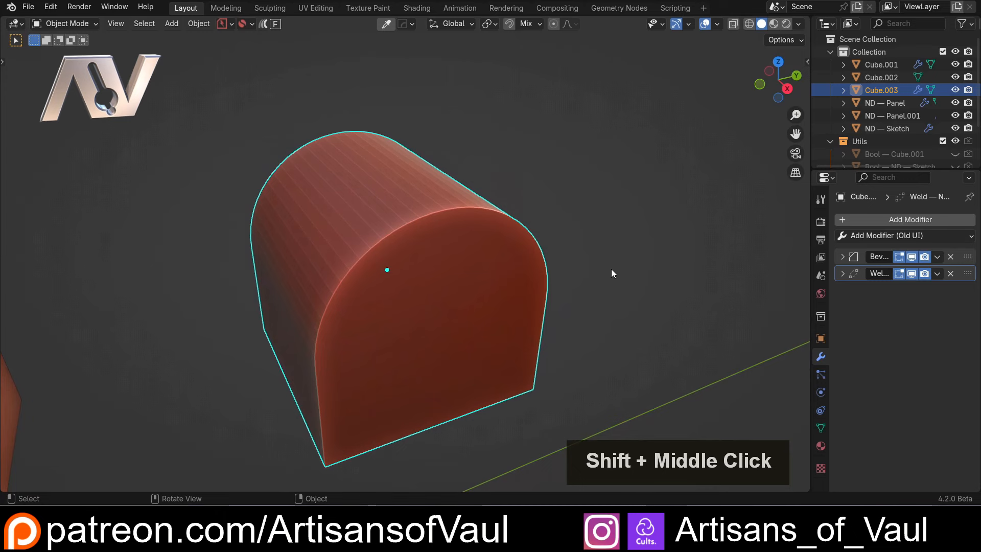
# Create an ND Panel from the ND-bevelled cube's arched front face with an inset amount of 0.30.
pyautogui.hotkey('shift', 'f')
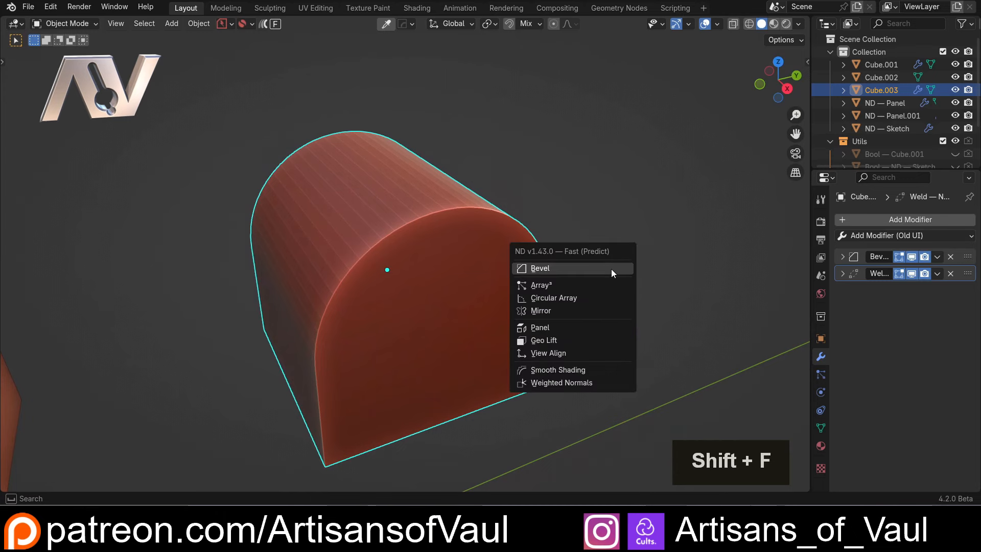
pyautogui.click(557, 329)
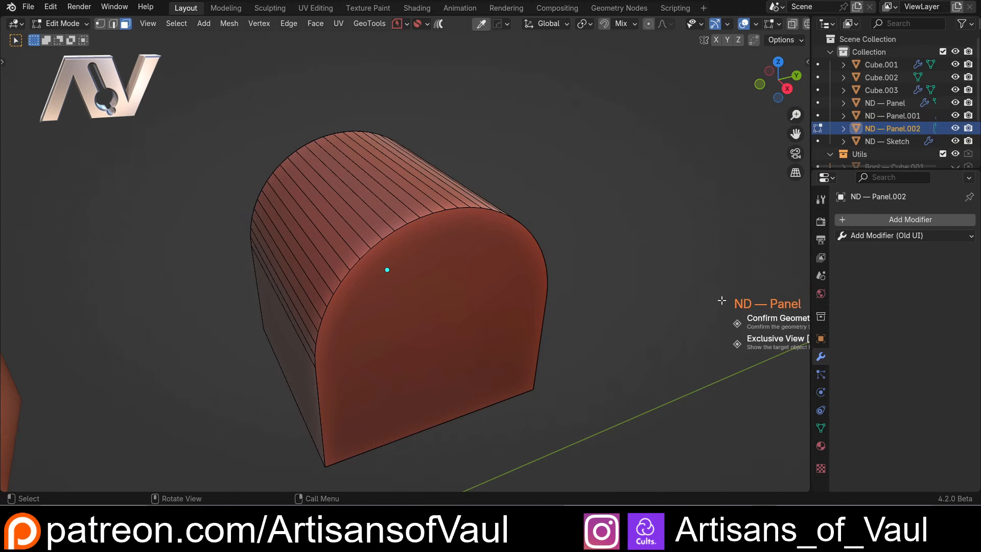
pyautogui.click(431, 292)
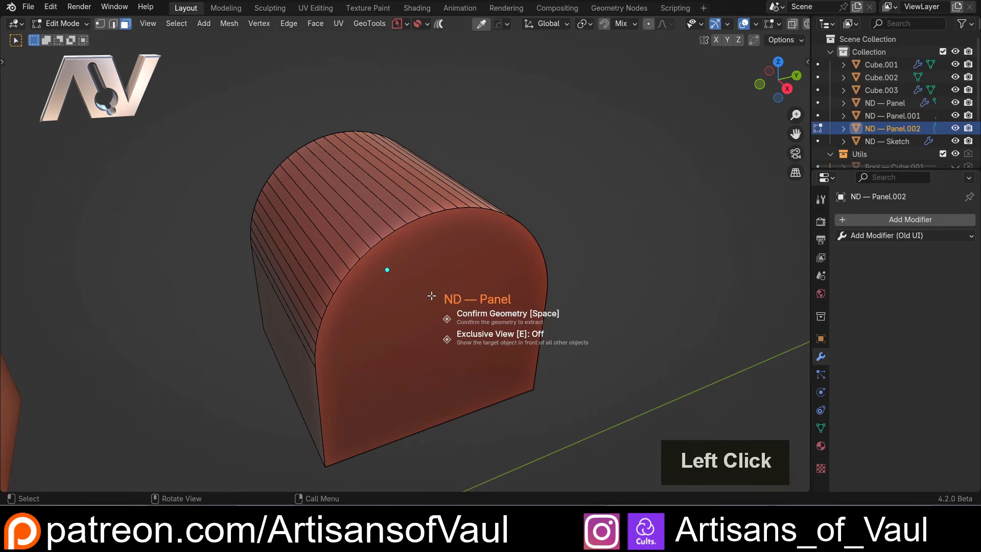
pyautogui.press('space')
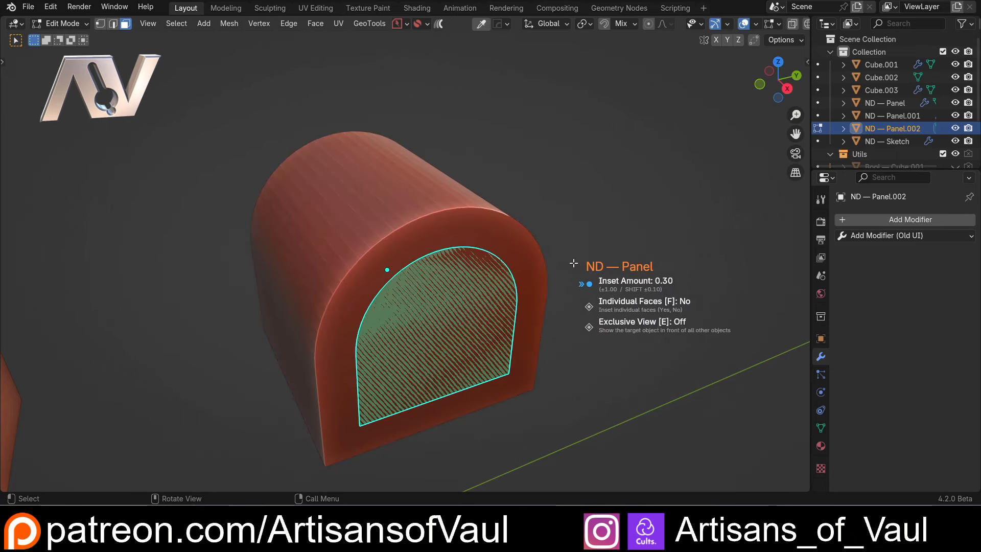
pyautogui.press('space')
pyautogui.click(660, 256)
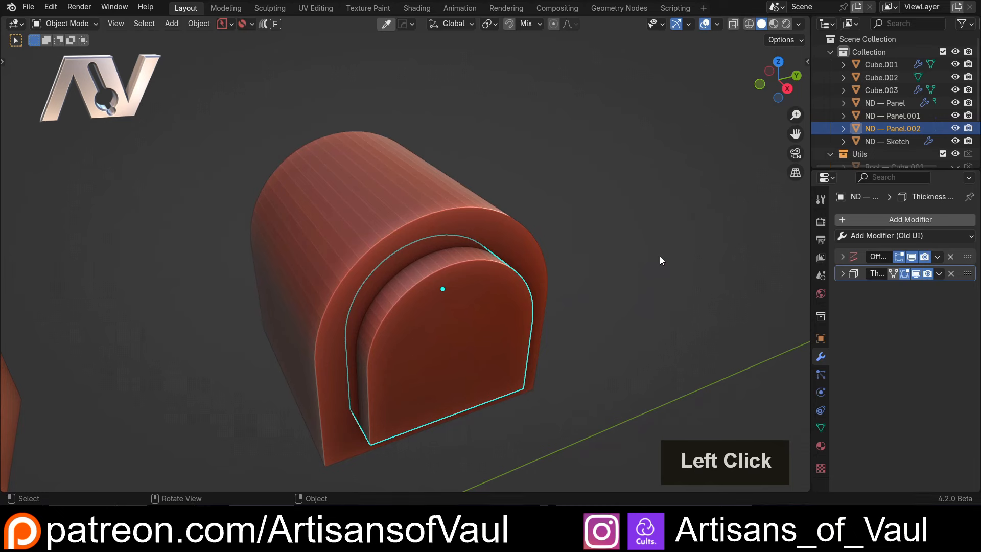
# Check the new panel against the ND-bevelled cube and delete the panel.
pyautogui.click(575, 212)
pyautogui.doubleClick(481, 236)
pyautogui.click(457, 270)
pyautogui.click(462, 221)
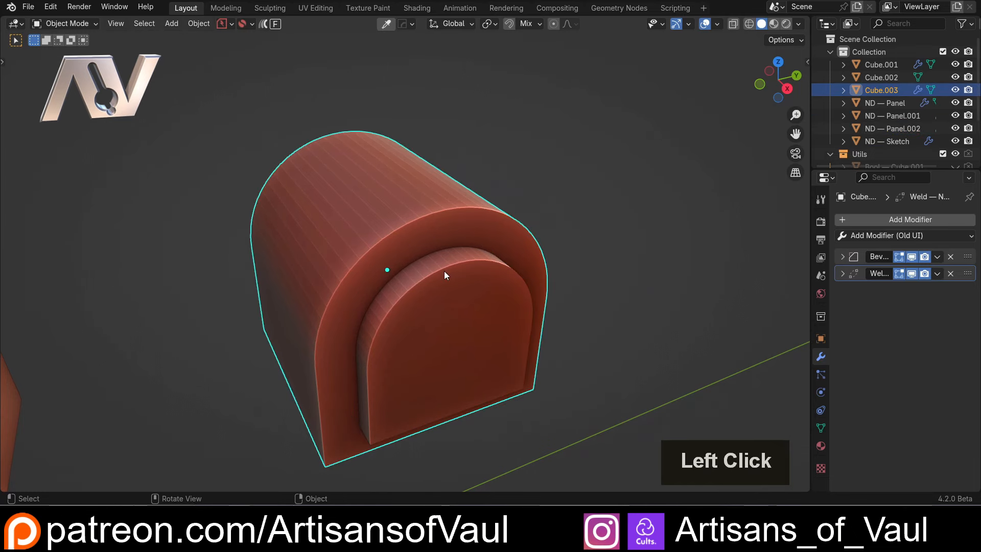
pyautogui.scroll(2, 445, 275)
pyautogui.click(485, 280)
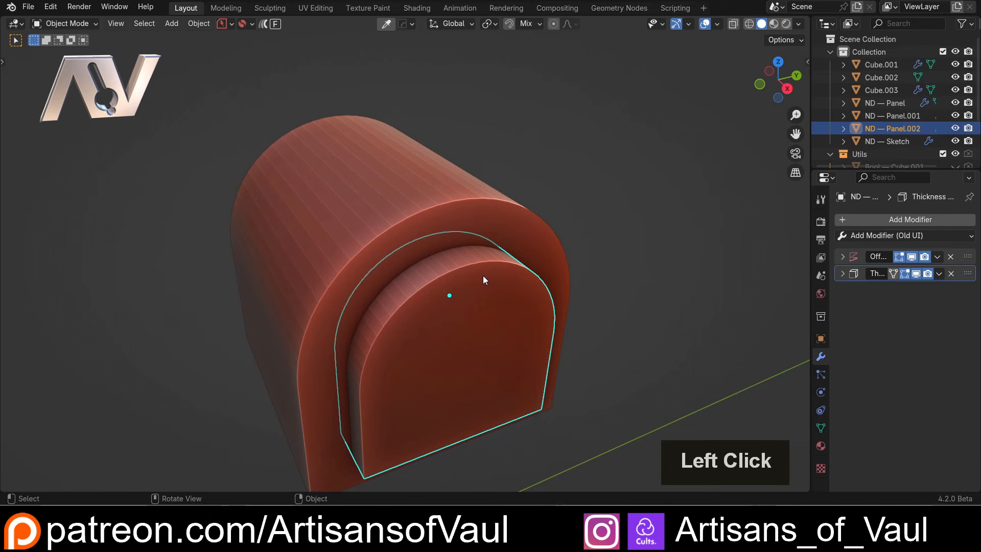
pyautogui.press('Delete')
# Apply the ND-bevelled cube's Bevel and Weld modifiers and inset its arched front face.
pyautogui.click(482, 275)
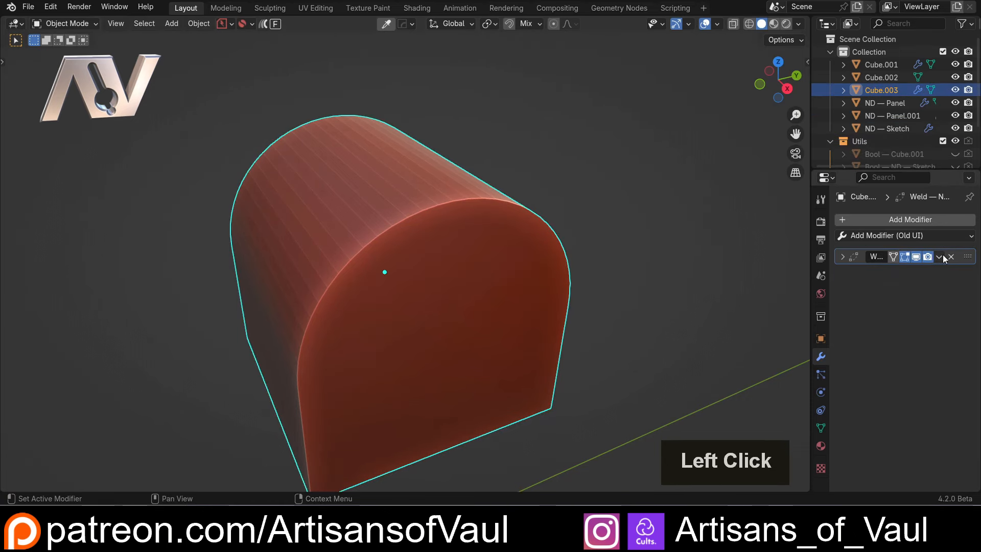
pyautogui.click(939, 257)
pyautogui.click(914, 273)
pyautogui.press('Tab')
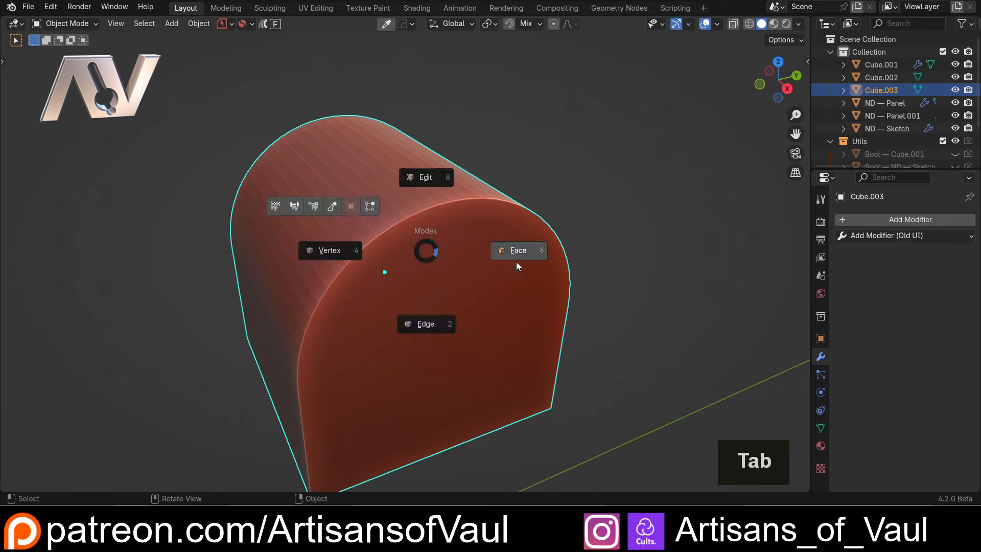
pyautogui.click(516, 260)
pyautogui.press('i')
pyautogui.click(662, 247)
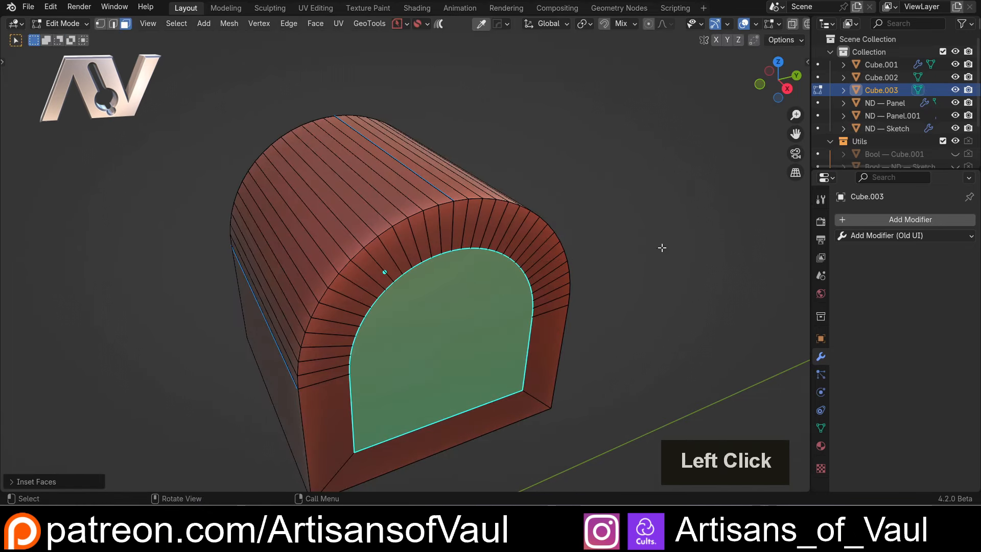
# Return to Object Mode and delete both rounded test cubes beside the handle.
pyautogui.press('Tab')
pyautogui.click(602, 184)
pyautogui.scroll(-4, 533, 226)
pyautogui.keyDown('shift'); pyautogui.moveTo(533, 226); pyautogui.dragTo(337, 241, button='middle'); pyautogui.keyUp('shift')
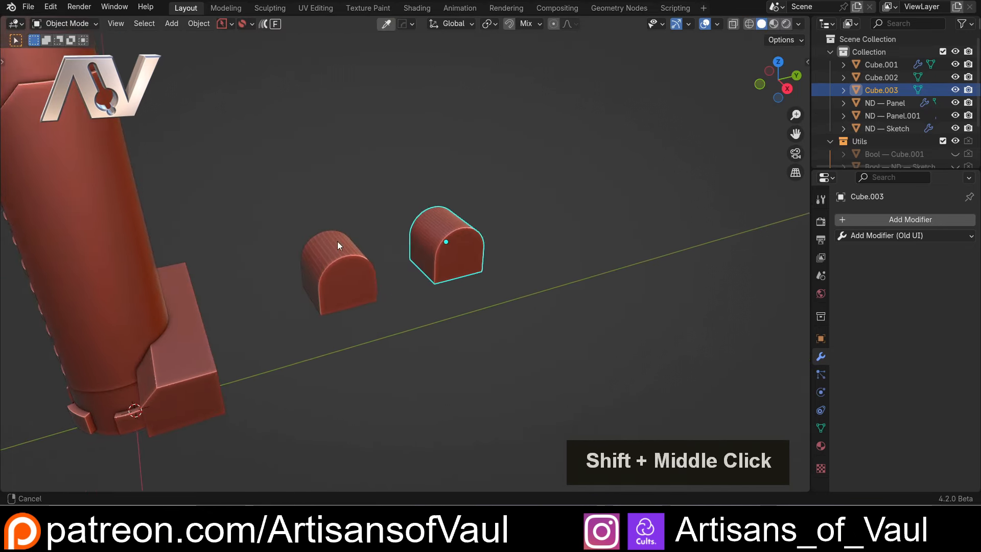
pyautogui.click(320, 258)
pyautogui.press('Delete')
pyautogui.scroll(-3, 320, 258)
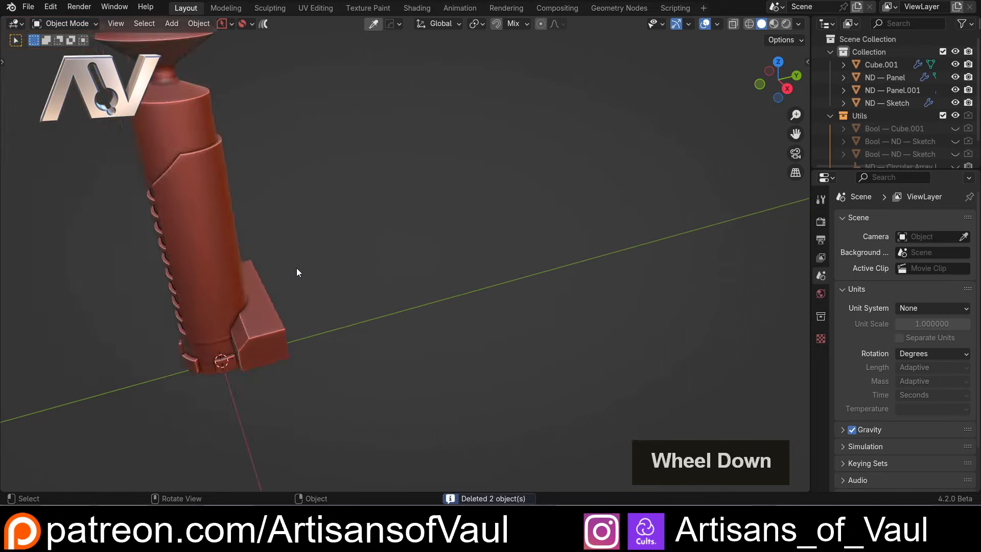
# Cut the bevelled base block out of the handle's back panel with a Boolean Difference.
pyautogui.keyDown('shift'); pyautogui.moveTo(296, 267); pyautogui.dragTo(449, 223, button='middle'); pyautogui.keyUp('shift')
pyautogui.scroll(3, 510, 226)
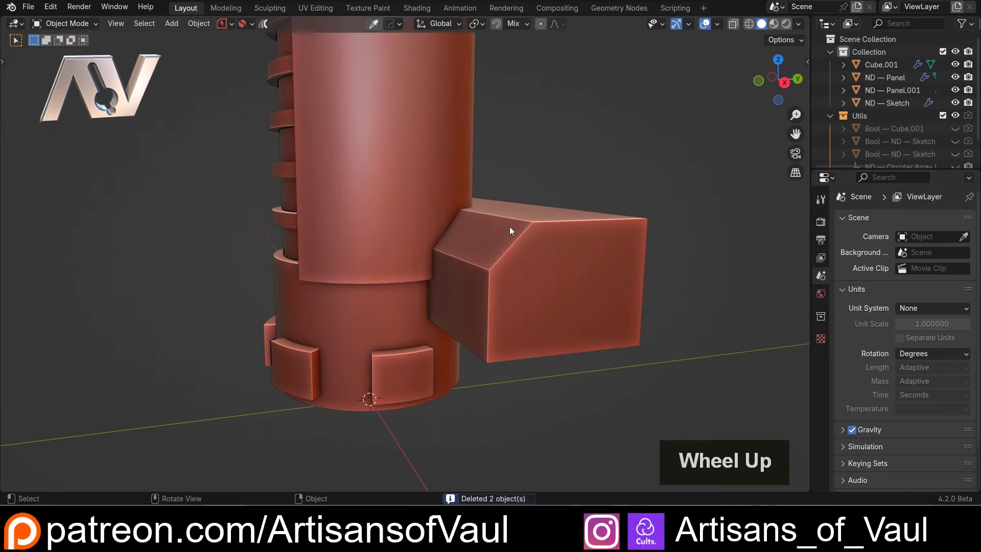
pyautogui.keyDown('shift'); pyautogui.moveTo(579, 254); pyautogui.dragTo(523, 295, button='middle'); pyautogui.keyUp('shift')
pyautogui.click(523, 295)
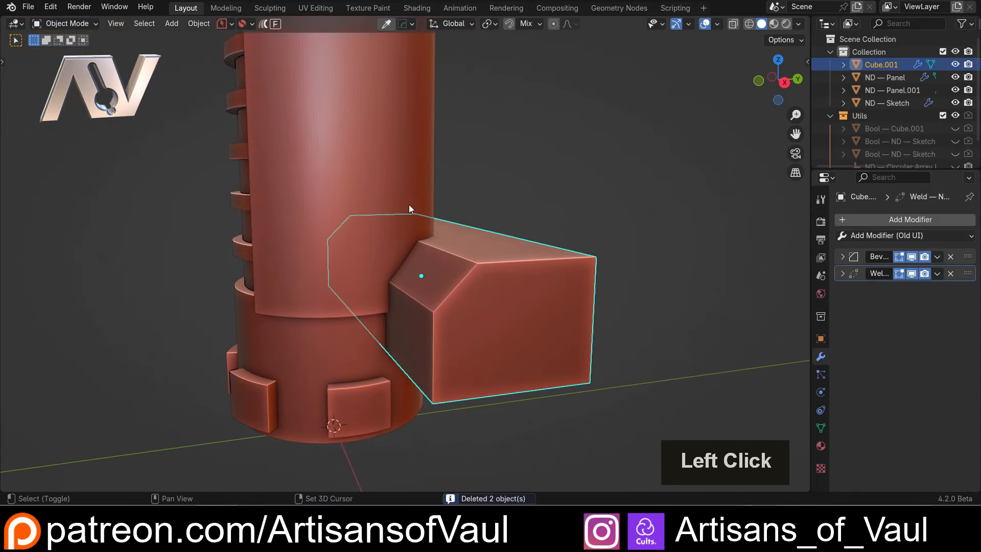
pyautogui.keyDown('shift'); pyautogui.click(406, 203); pyautogui.keyUp('shift')
pyautogui.hotkey('ctrl', '-')
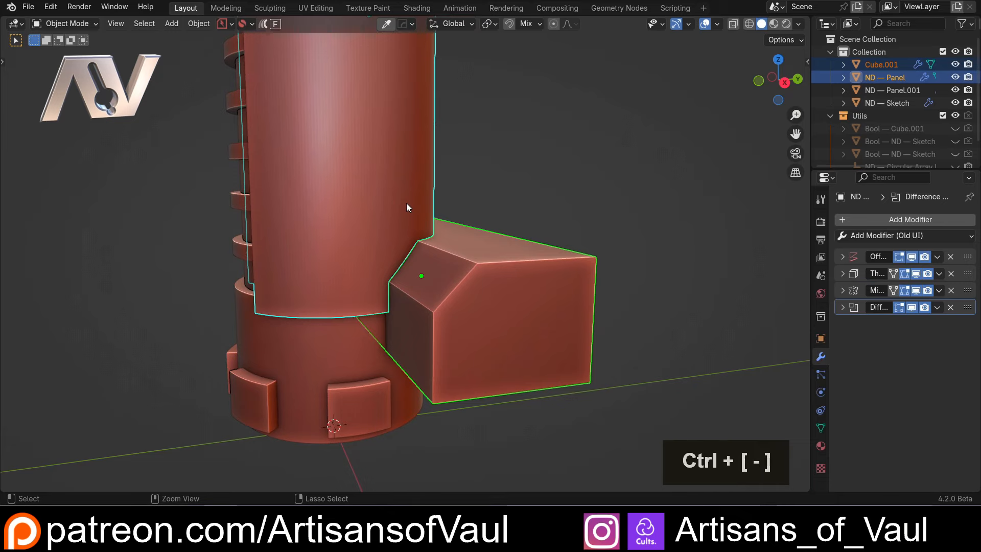
# Select the wireframe Boolean cutter beside the handle's base and hide it.
pyautogui.scroll(-2, 504, 199)
pyautogui.moveTo(504, 198)
pyautogui.mouseDown(button='middle')
pyautogui.moveTo(433, 204)
pyautogui.moveTo(546, 194)
pyautogui.moveTo(525, 182)
pyautogui.moveTo(501, 211)
pyautogui.moveTo(476, 218)
pyautogui.moveTo(486, 204)
pyautogui.moveTo(549, 185)
pyautogui.moveTo(521, 200)
pyautogui.mouseUp(button='middle')
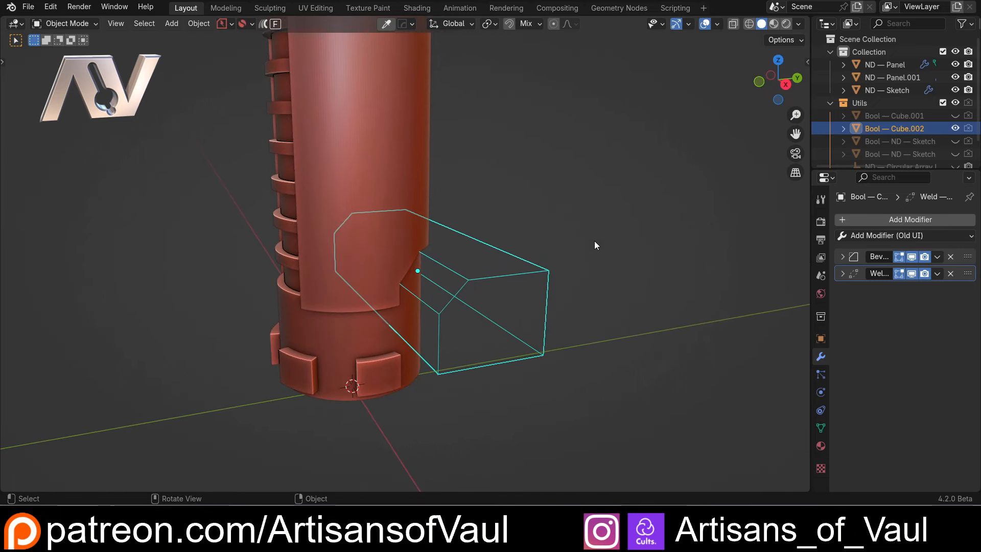
pyautogui.click(578, 244)
pyautogui.click(486, 275)
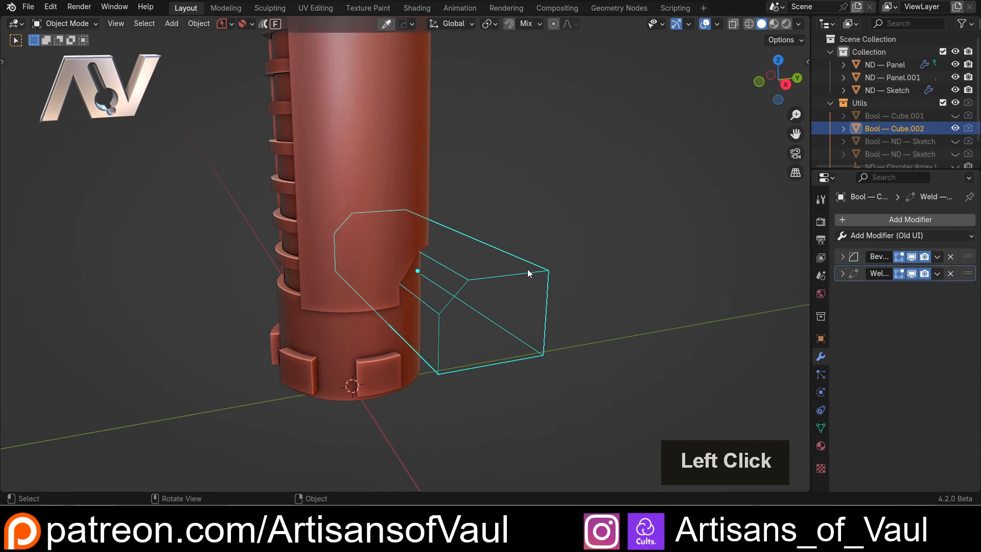
pyautogui.press('h')
# Recall the hidden base-block cutter of the back panel with ND Cycle in Utility mode, choosing the second Difference utility.
pyautogui.scroll(-1, 467, 267)
pyautogui.moveTo(467, 268); pyautogui.dragTo(458, 267, button='middle')
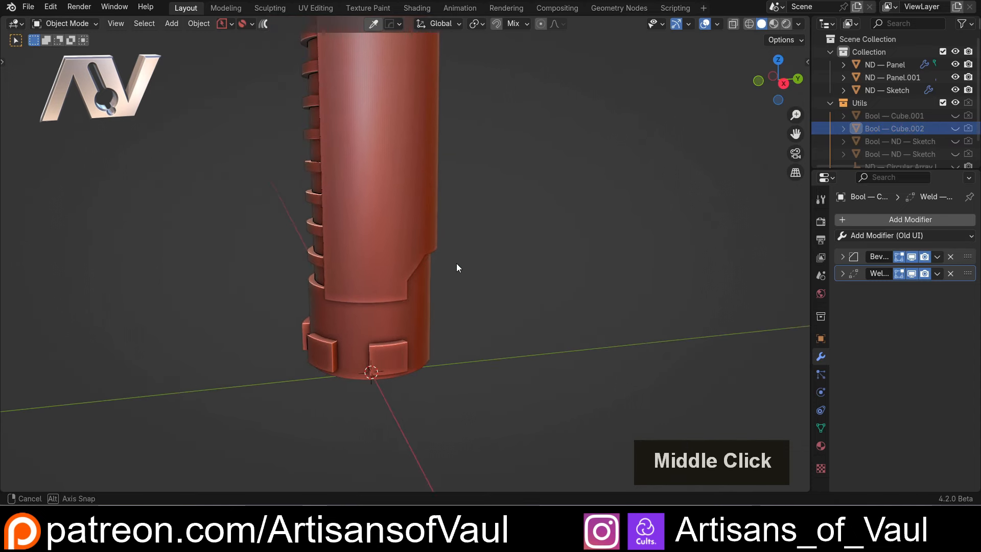
pyautogui.scroll(2, 457, 267)
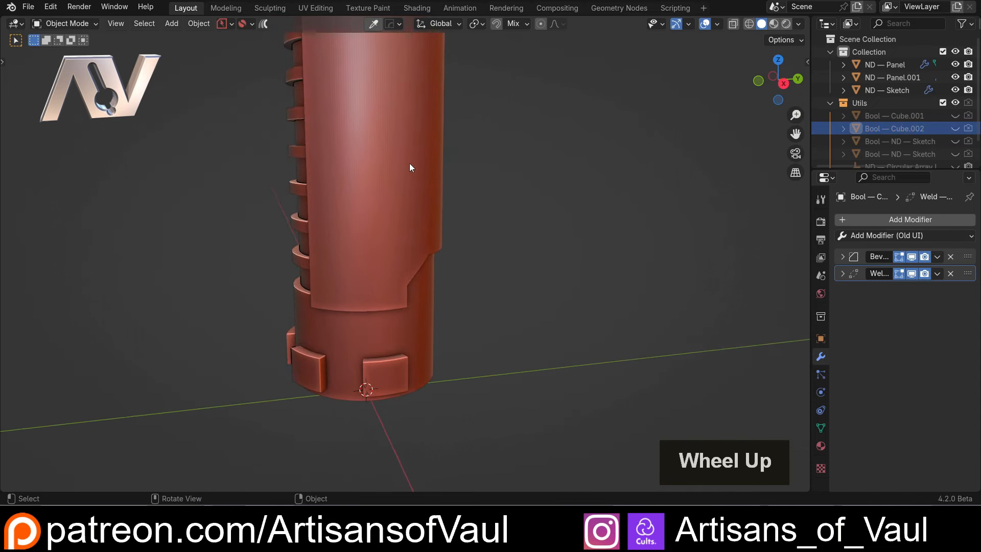
pyautogui.keyDown('shift'); pyautogui.moveTo(409, 166); pyautogui.dragTo(457, 313, button='middle'); pyautogui.keyUp('shift')
pyautogui.scroll(-2, 647, 205)
pyautogui.click(783, 85)
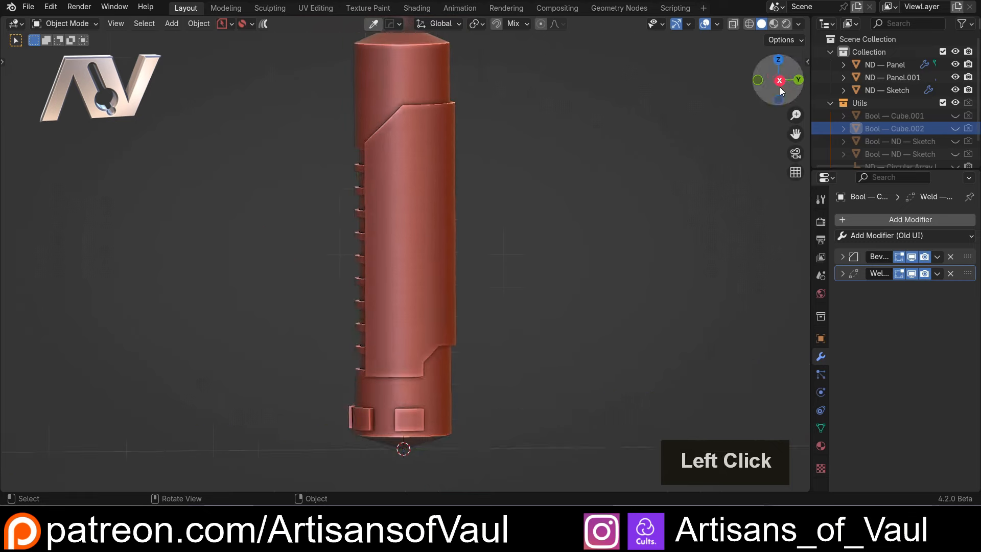
pyautogui.scroll(1, 508, 330)
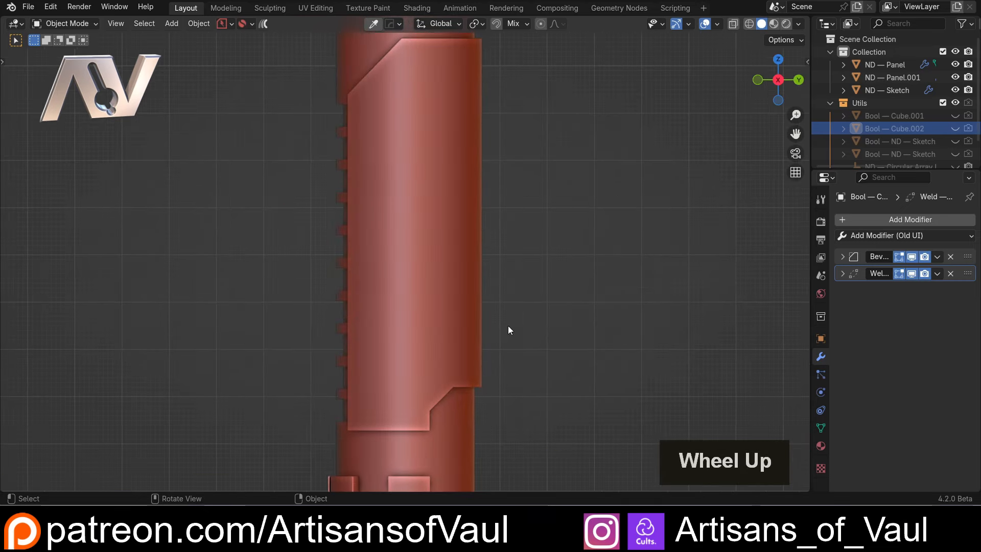
pyautogui.keyDown('shift'); pyautogui.moveTo(396, 168); pyautogui.dragTo(407, 36, button='middle'); pyautogui.keyUp('shift')
pyautogui.click(419, 215)
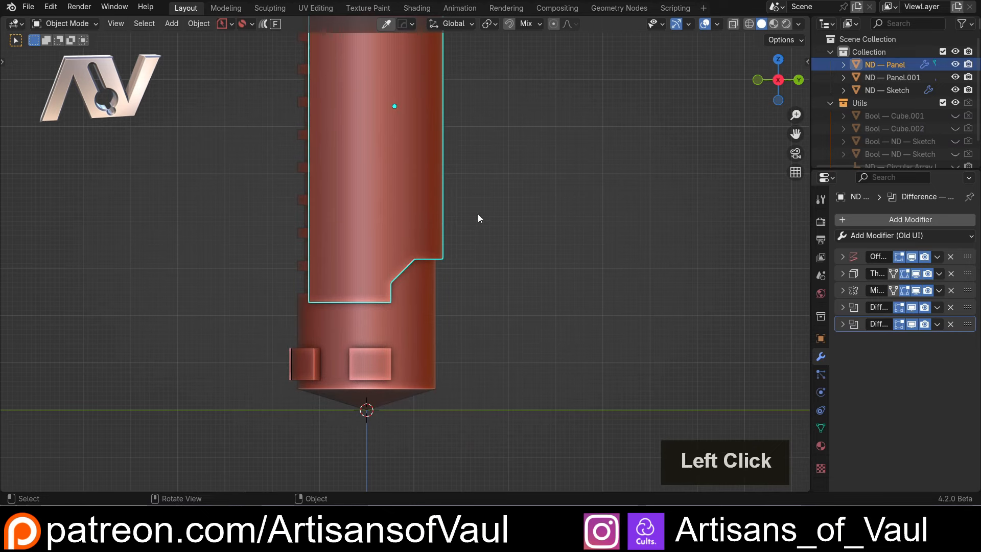
pyautogui.keyDown('shift'); pyautogui.moveTo(478, 219); pyautogui.dragTo(508, 250, button='middle'); pyautogui.keyUp('shift')
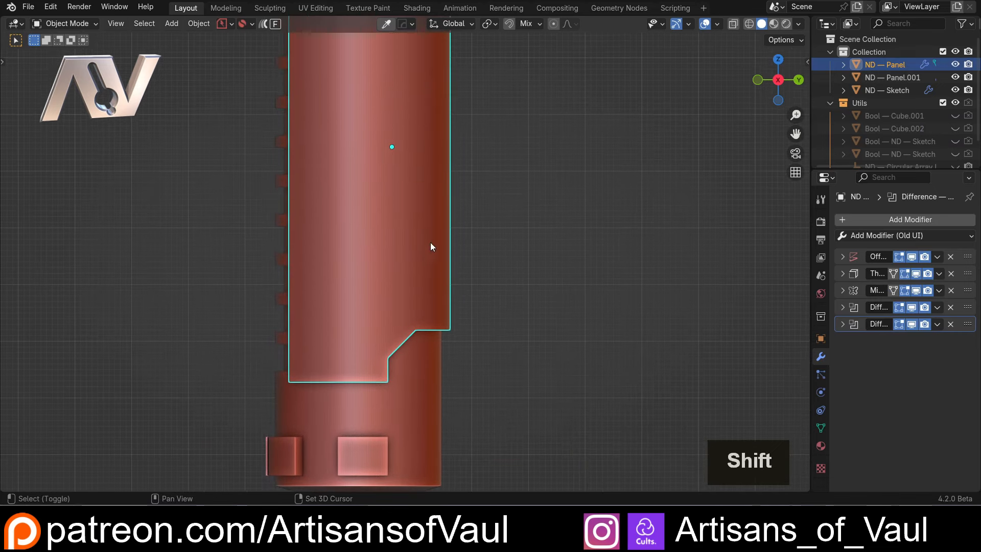
pyautogui.keyDown('shift'); pyautogui.moveTo(430, 247); pyautogui.dragTo(470, 357, button='middle'); pyautogui.keyUp('shift')
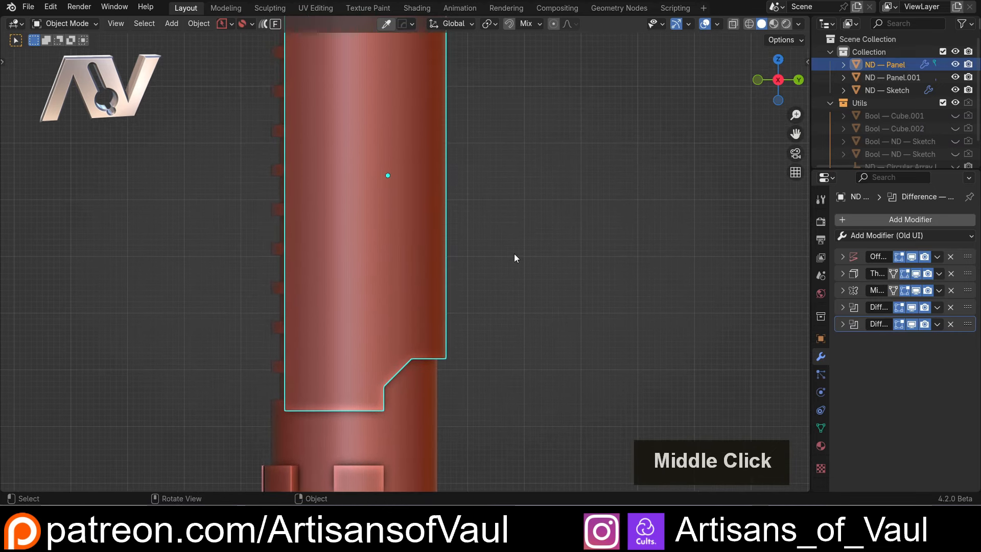
pyautogui.hotkey('shift', 'f')
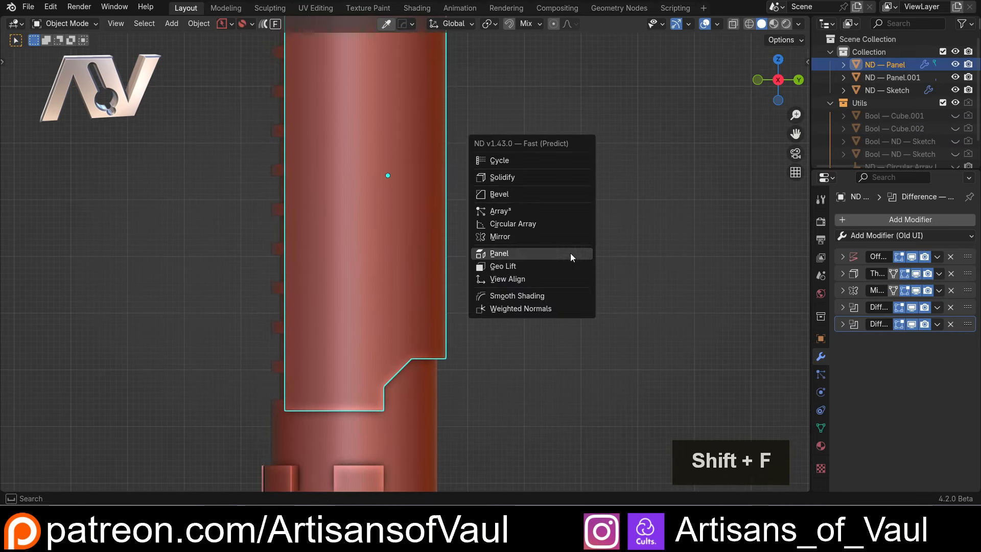
pyautogui.click(542, 160)
pyautogui.scroll(-1, 502, 320)
pyautogui.click(477, 358)
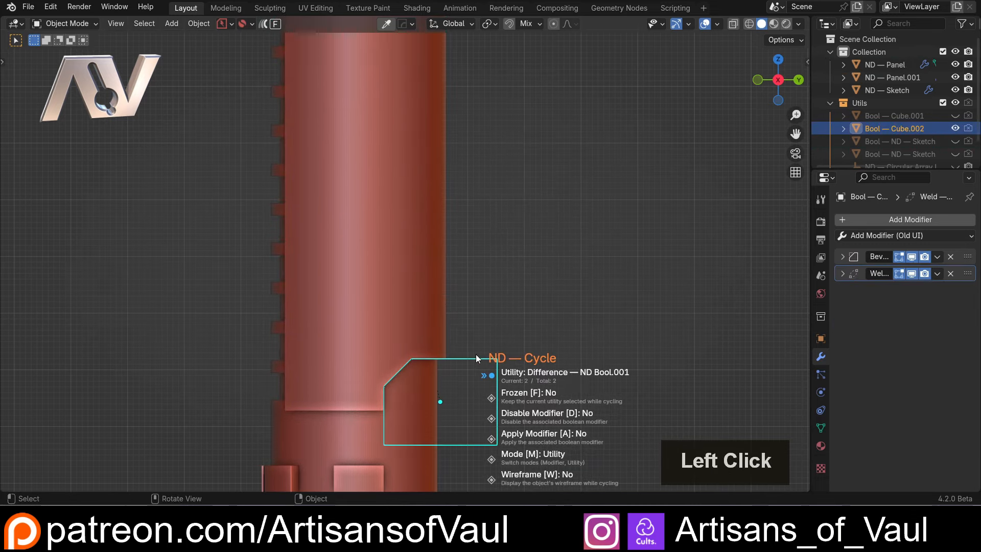
# Solidify the recalled cutter with ND to a thickness of 0.12, with Neutral weighting and Simple mode.
pyautogui.moveTo(540, 303); pyautogui.dragTo(445, 323, button='middle')
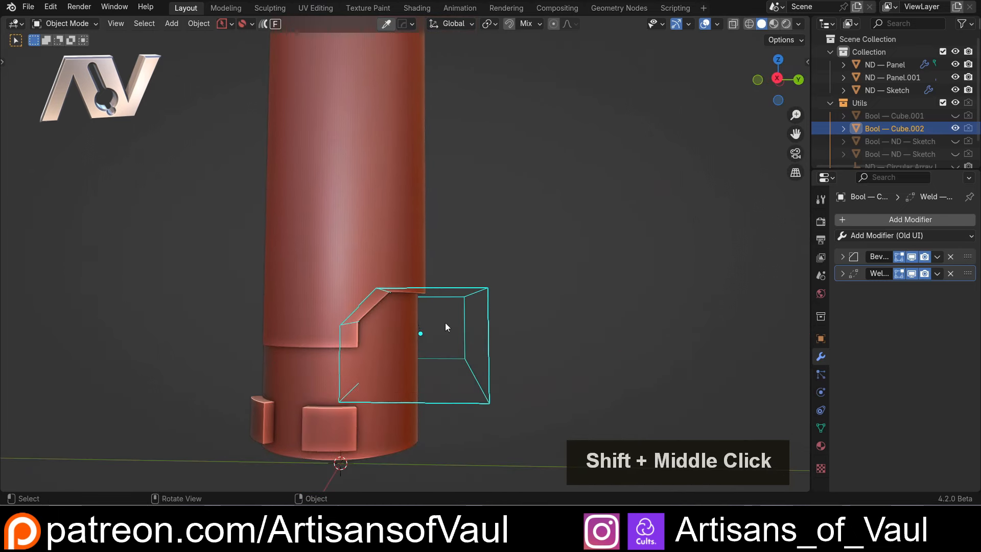
pyautogui.hotkey('shift', 'f')
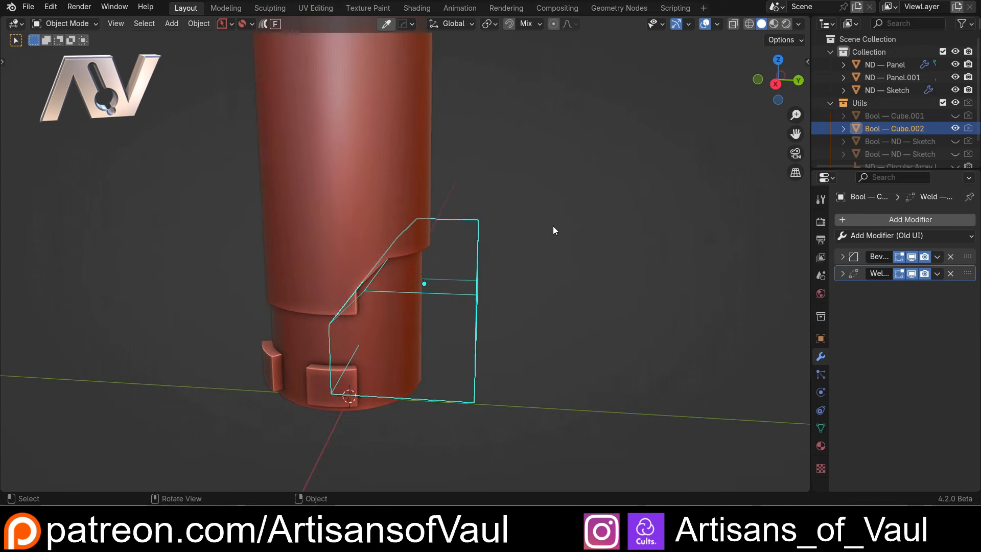
pyautogui.hotkey('shift', '2')
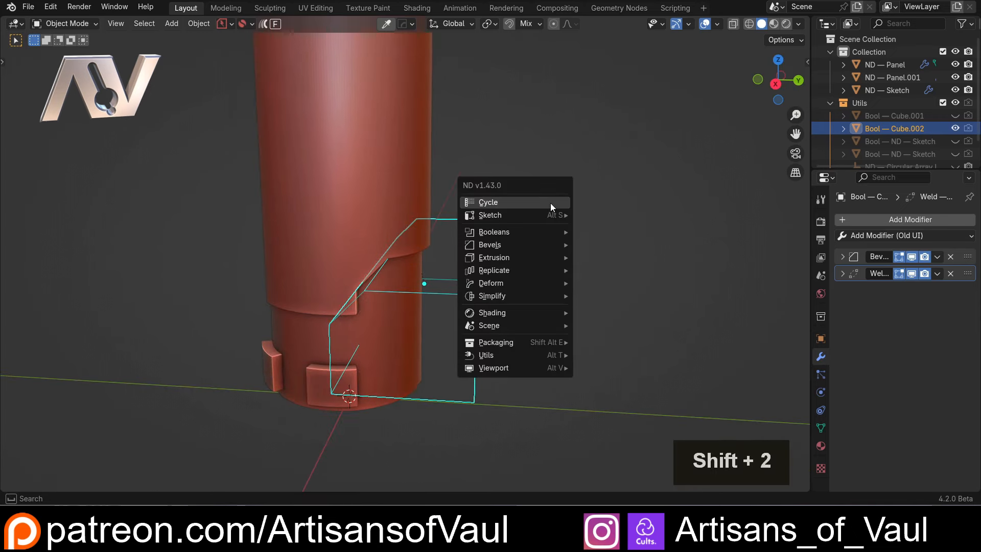
pyautogui.moveTo(528, 253)
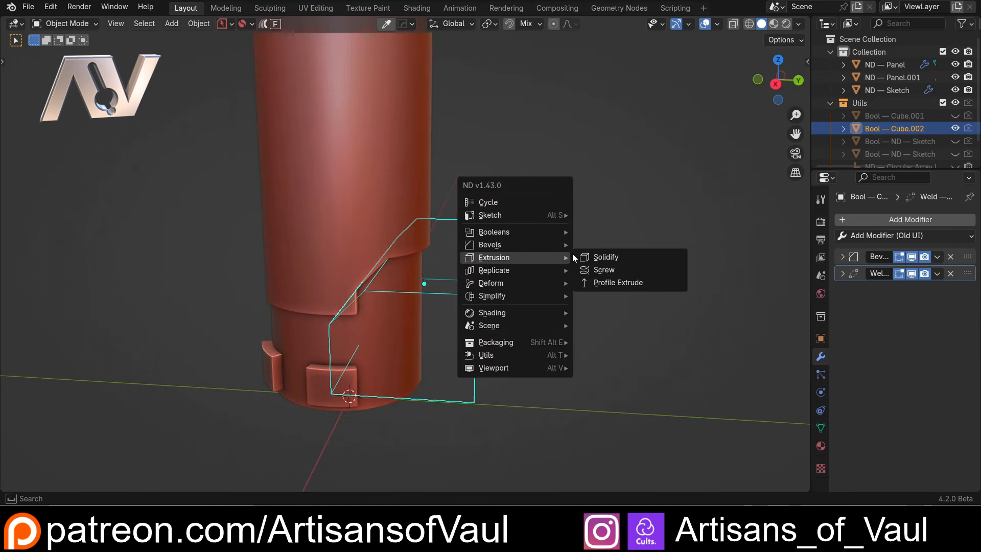
pyautogui.click(602, 257)
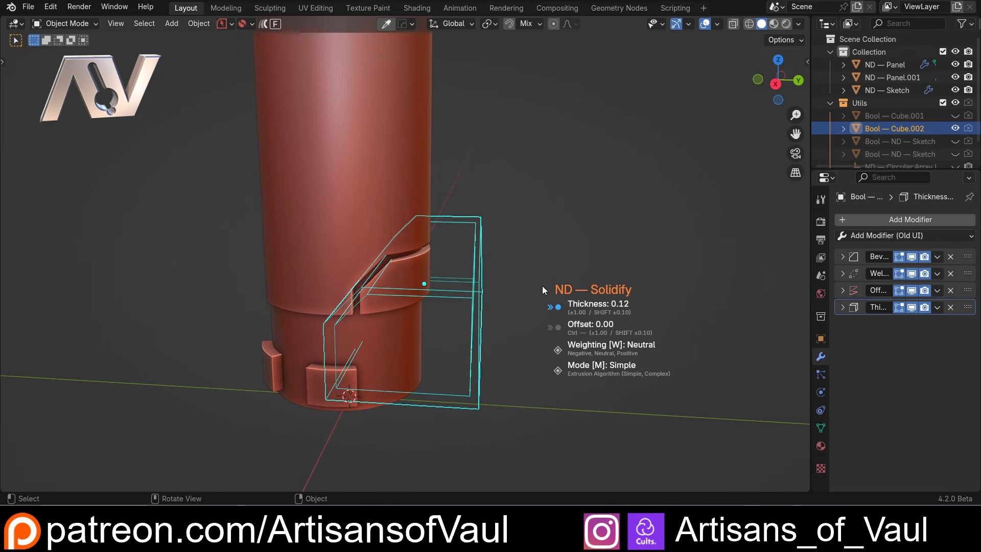
pyautogui.click(542, 286)
# Check the groove cut into the panel's lower corner and hide the solidified cutter.
pyautogui.moveTo(542, 286); pyautogui.dragTo(478, 301, button='middle')
pyautogui.click(535, 233)
pyautogui.hotkey('shift', 'f')
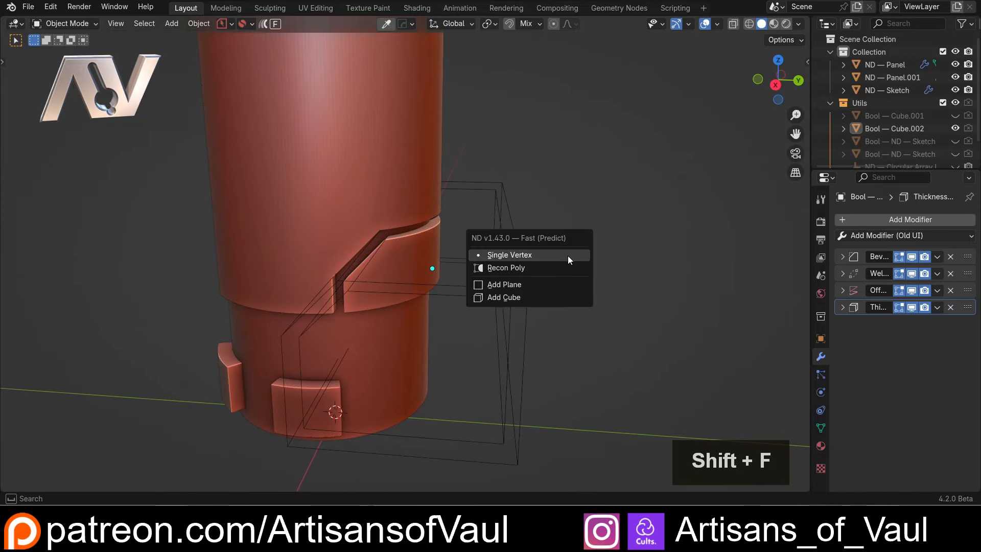
pyautogui.press('Escape')
pyautogui.click(528, 261)
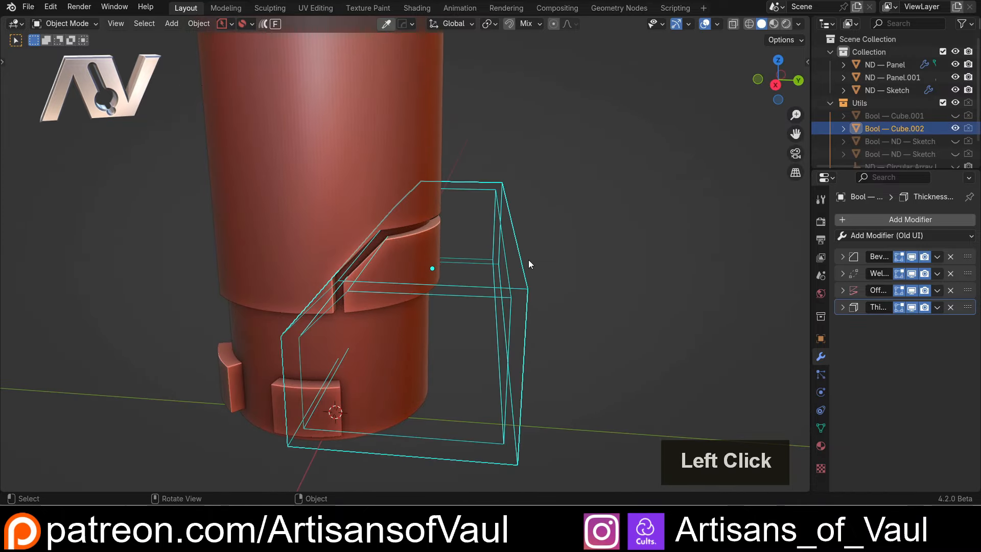
pyautogui.press('h')
# Examine the whole handle with its grooved back panel in the X-axis side view.
pyautogui.scroll(-5, 529, 261)
pyautogui.keyDown('shift'); pyautogui.moveTo(441, 189); pyautogui.dragTo(484, 260, button='middle'); pyautogui.keyUp('shift')
pyautogui.scroll(2, 485, 227)
pyautogui.click(774, 87)
pyautogui.click(508, 239)
pyautogui.scroll(3, 358, 302)
pyautogui.click(760, 84)
pyautogui.scroll(-3, 476, 311)
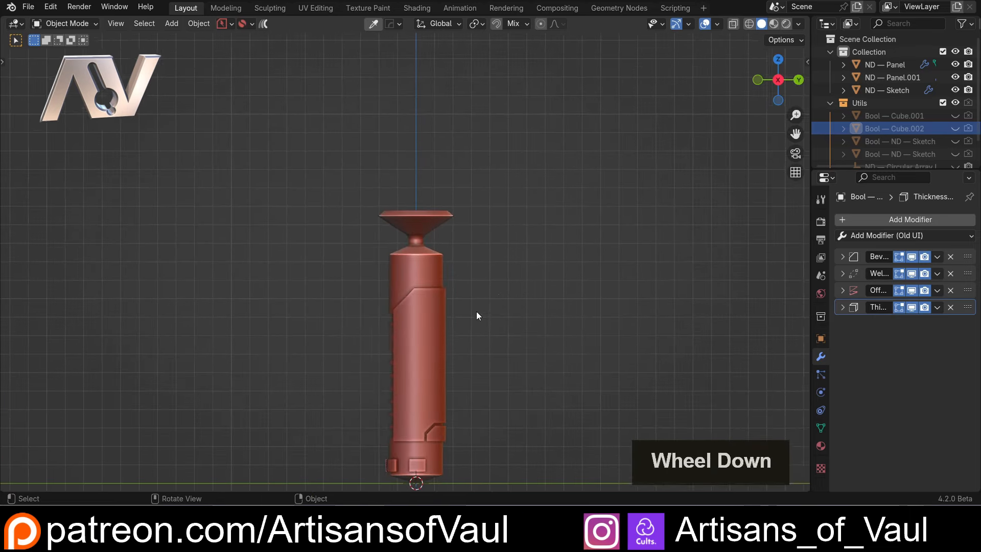
pyautogui.keyDown('shift'); pyautogui.moveTo(404, 352); pyautogui.dragTo(399, 281, button='middle'); pyautogui.keyUp('shift')
pyautogui.scroll(2, 400, 281)
pyautogui.scroll(2, 427, 257)
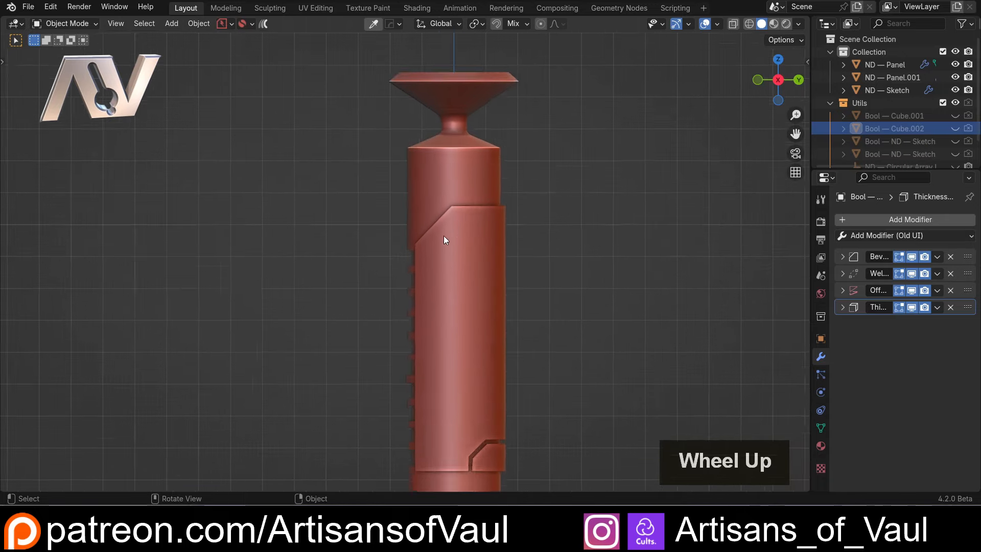
pyautogui.keyDown('shift'); pyautogui.moveTo(445, 236); pyautogui.dragTo(320, 246, button='middle'); pyautogui.keyUp('shift')
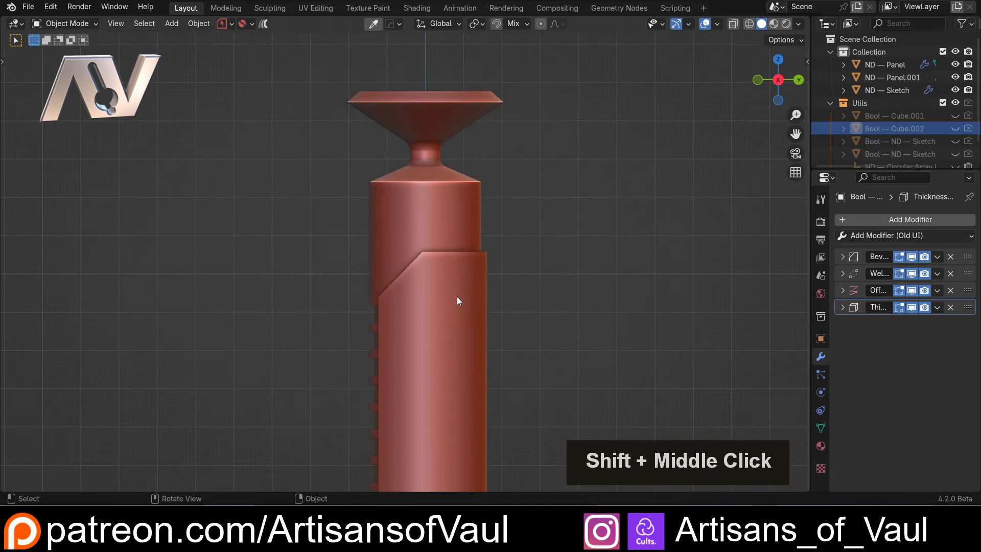
pyautogui.scroll(-4, 457, 296)
pyautogui.hotkey('shift', 'a')
pyautogui.moveTo(448, 244)
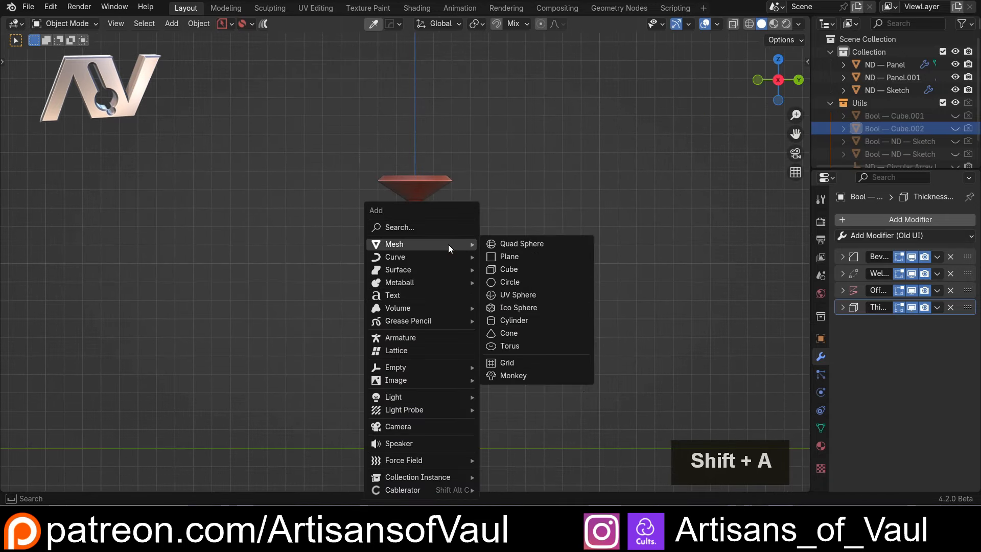
pyautogui.click(512, 320)
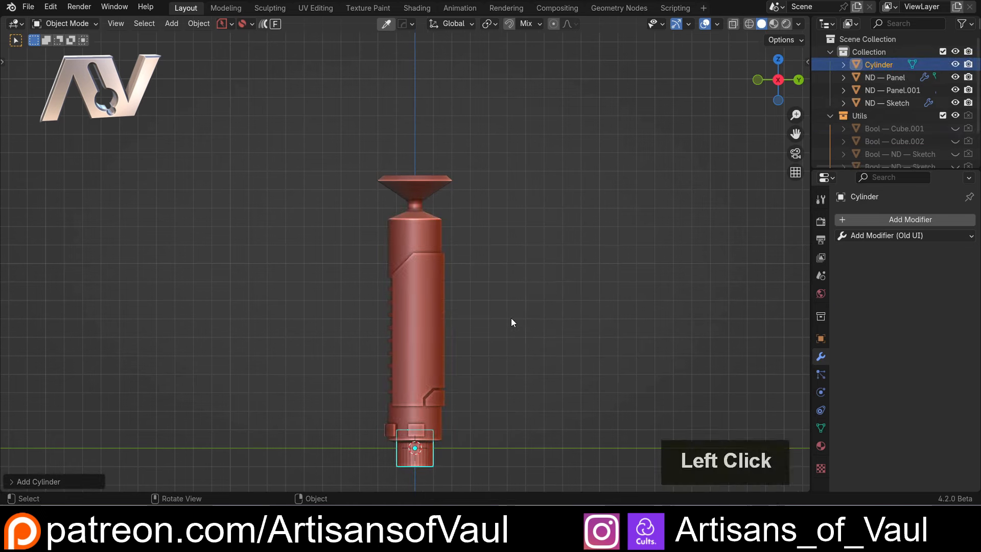
pyautogui.press('Delete')
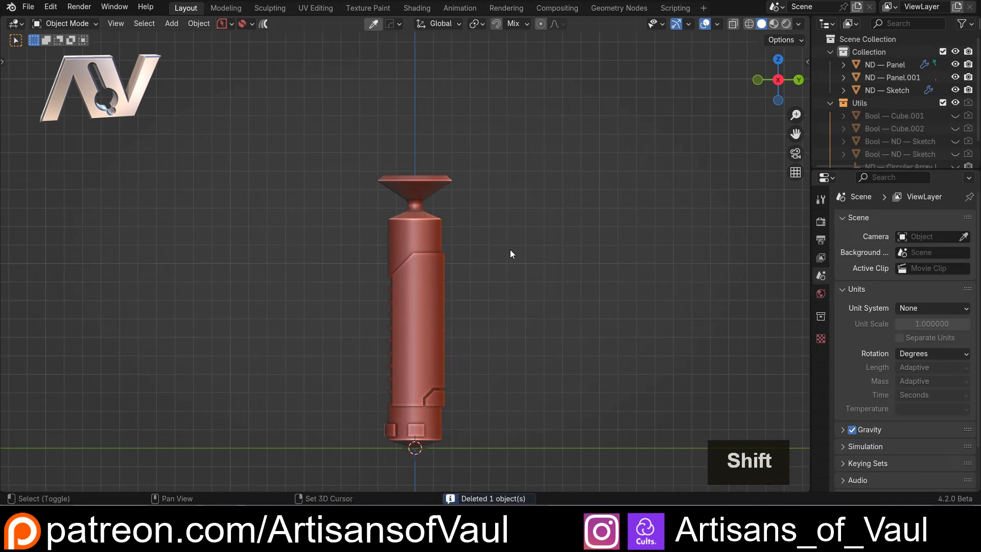
# Add an ND Recon Poly at the base of the handle with a radius of about 2.31.
pyautogui.hotkey('shift', 'f')
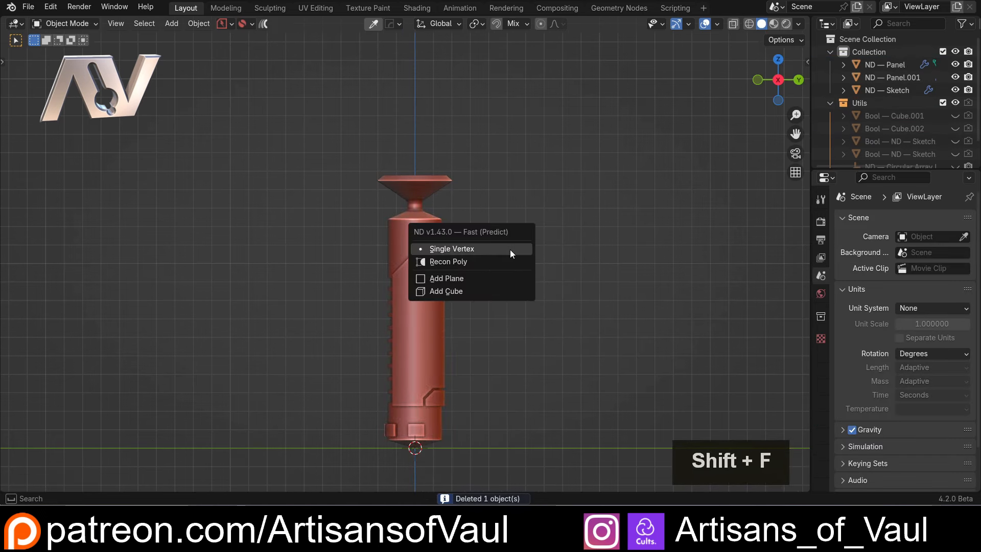
pyautogui.click(469, 264)
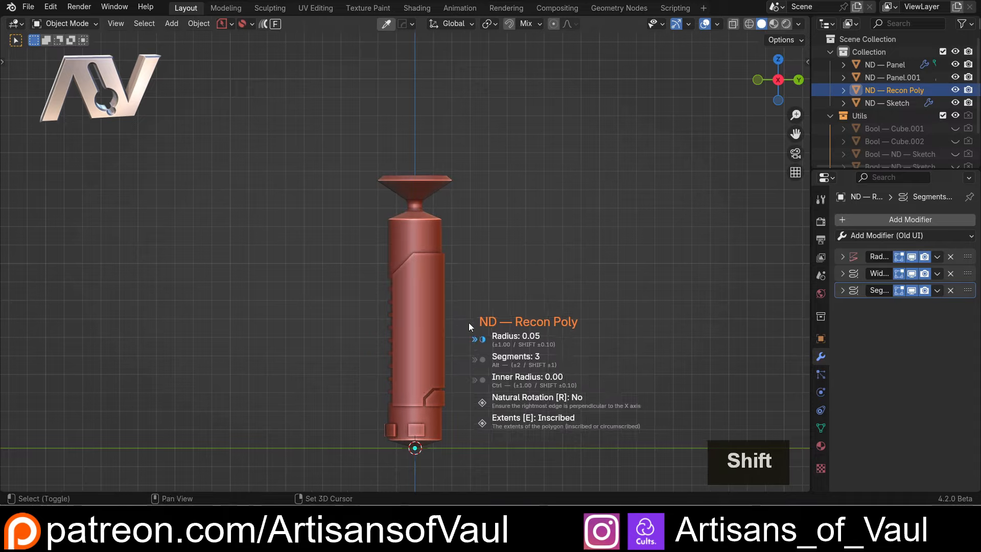
pyautogui.keyDown('shift'); pyautogui.moveTo(469, 327); pyautogui.dragTo(394, 282, button='middle'); pyautogui.keyUp('shift')
pyautogui.scroll(4, 409, 262)
pyautogui.scroll(-1, 408, 262)
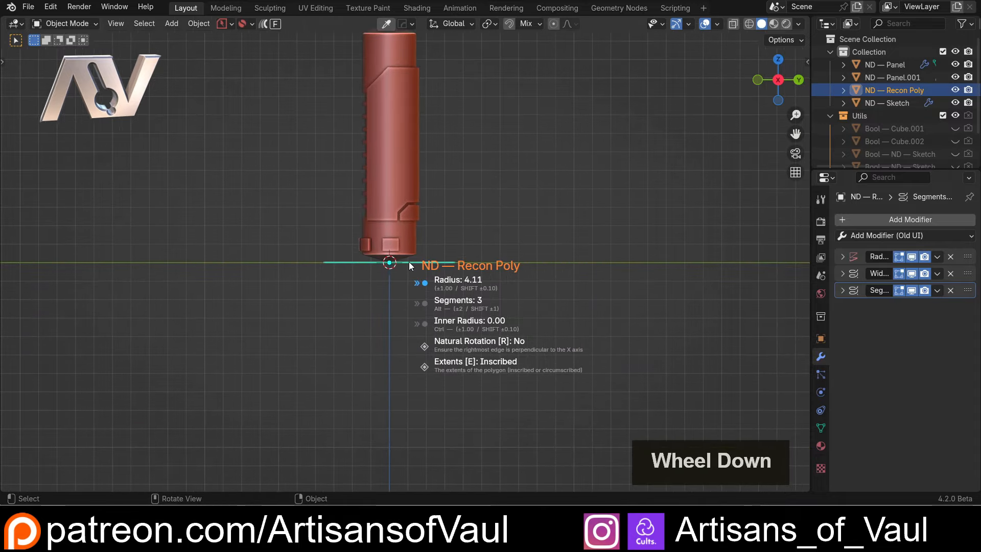
pyautogui.scroll(-2, 408, 261)
pyautogui.keyDown('shift'); pyautogui.moveTo(408, 261); pyautogui.dragTo(450, 190, button='middle'); pyautogui.keyUp('shift')
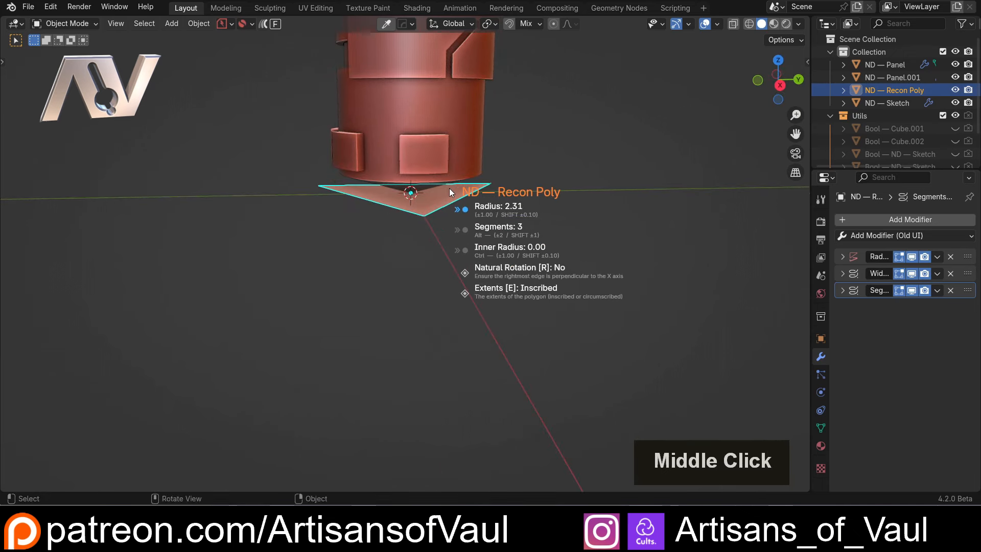
# Set the Recon Poly's segments to 128 as a manual override.
pyautogui.keyDown('alt'); pyautogui.scroll(10, 449, 192); pyautogui.keyUp('alt')
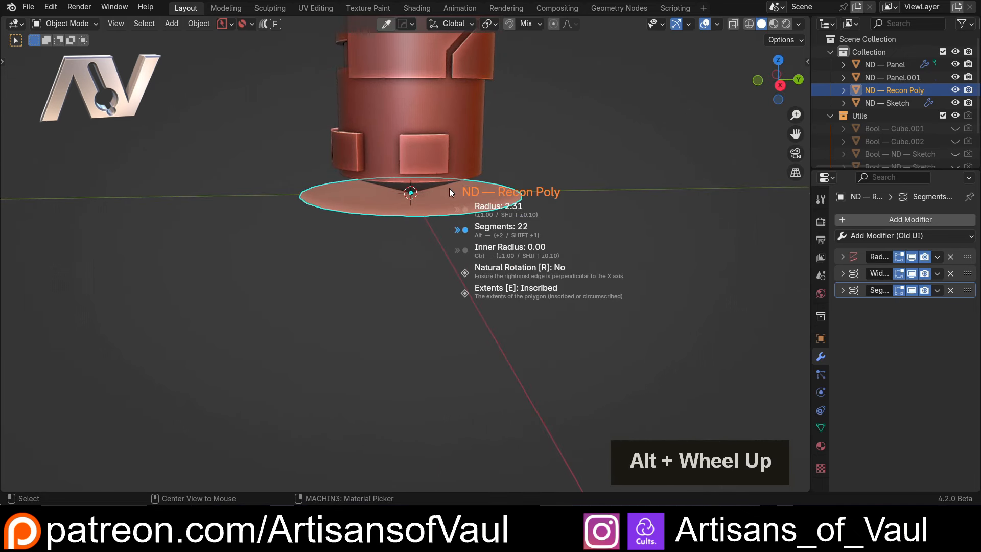
pyautogui.keyDown('alt'); pyautogui.scroll(20, 450, 189); pyautogui.keyUp('alt')
pyautogui.hotkey('alt', '1')
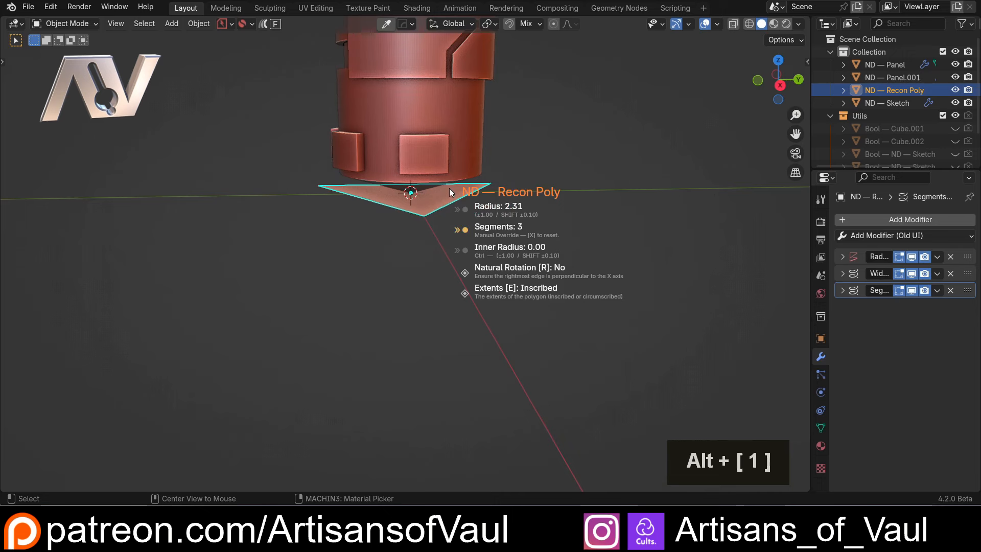
pyautogui.hotkey('alt', '8')
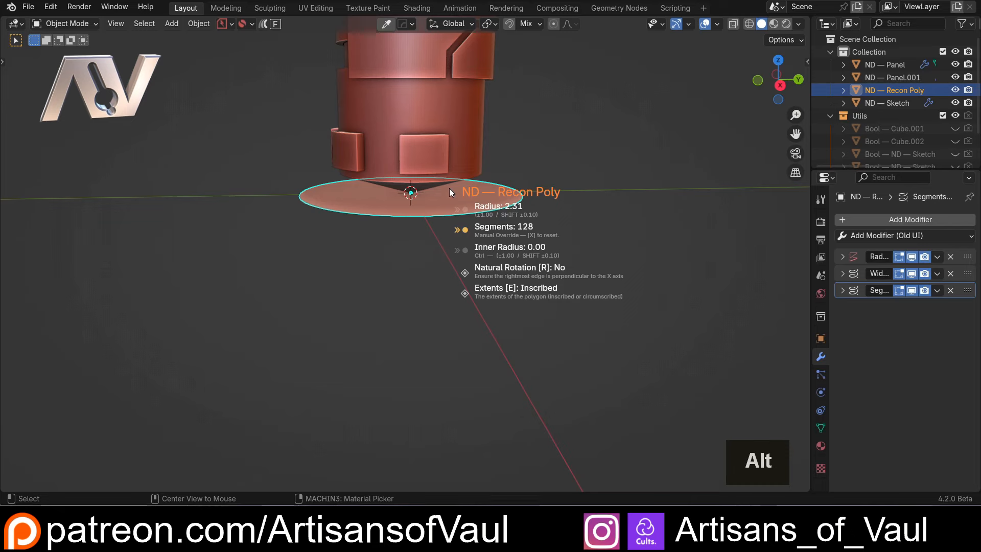
# Turn the Recon Poly disc into a flat ring with an inner radius of about 1.31.
pyautogui.press('ctrl')
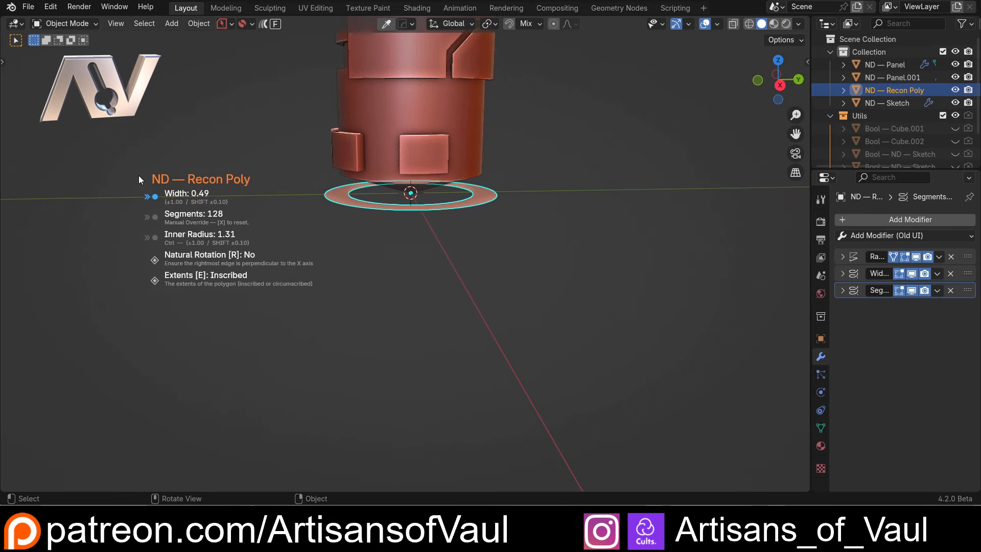
pyautogui.press('e')
pyautogui.click(160, 181)
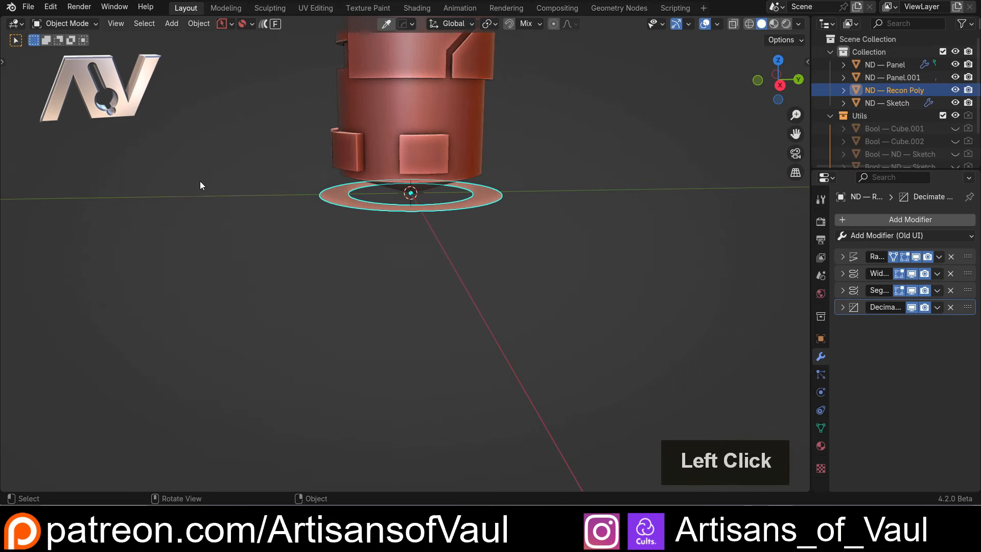
# Move the flat ring up along the Z axis to the upper part of the handle, just above the panel.
pyautogui.scroll(-2, 245, 178)
pyautogui.keyDown('shift'); pyautogui.moveTo(329, 171); pyautogui.dragTo(308, 257, button='middle'); pyautogui.keyUp('shift')
pyautogui.scroll(1, 311, 262)
pyautogui.scroll(-2, 525, 283)
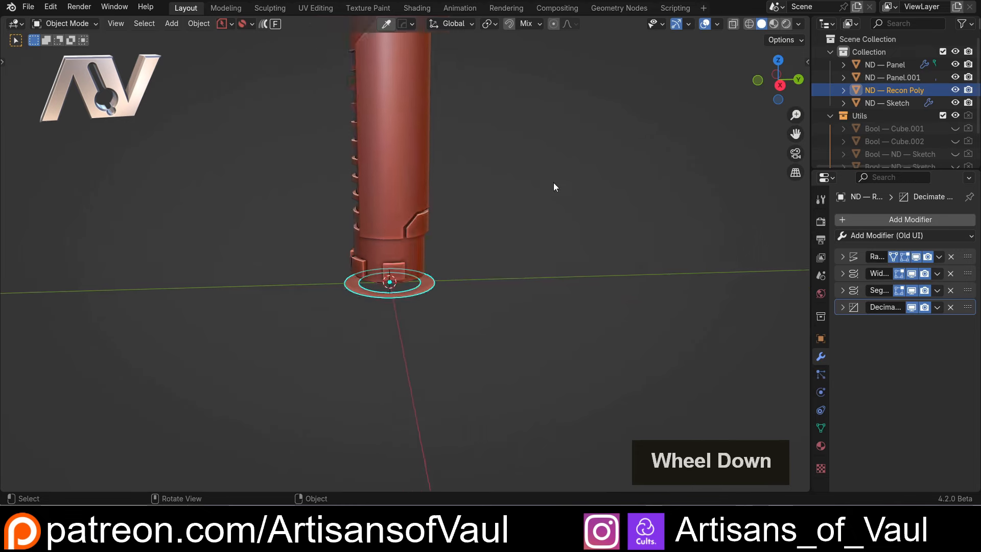
pyautogui.moveTo(554, 185); pyautogui.dragTo(716, 128, button='middle')
pyautogui.click(782, 85)
pyautogui.scroll(1, 445, 214)
pyautogui.keyDown('shift'); pyautogui.moveTo(445, 215); pyautogui.dragTo(462, 319, button='middle'); pyautogui.keyUp('shift')
pyautogui.press('g')
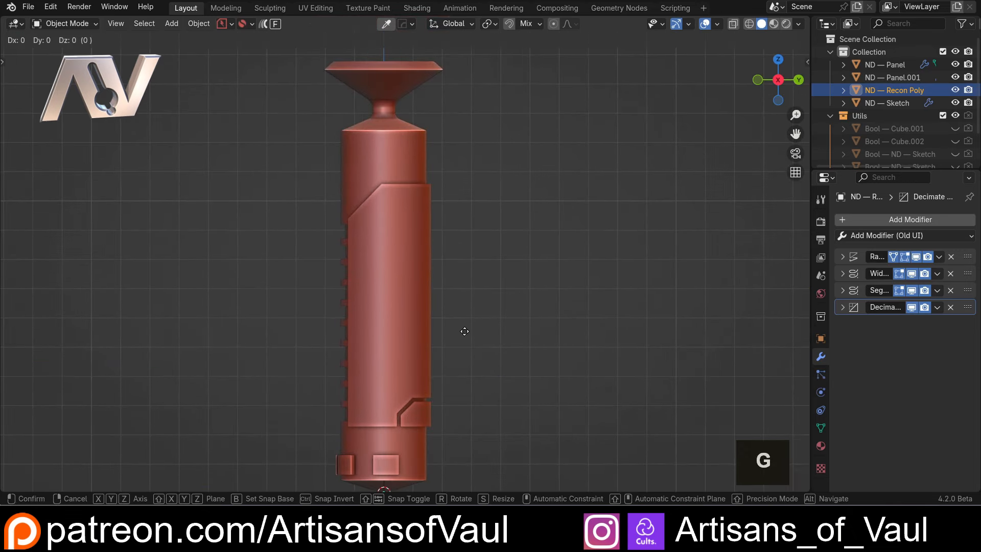
pyautogui.press('z')
pyautogui.click(499, 488)
# Recall the ring's Recon Poly settings and reduce its width so it protrudes less from the handle.
pyautogui.scroll(3, 458, 148)
pyautogui.keyDown('shift'); pyautogui.moveTo(458, 143); pyautogui.dragTo(459, 258, button='middle'); pyautogui.keyUp('shift')
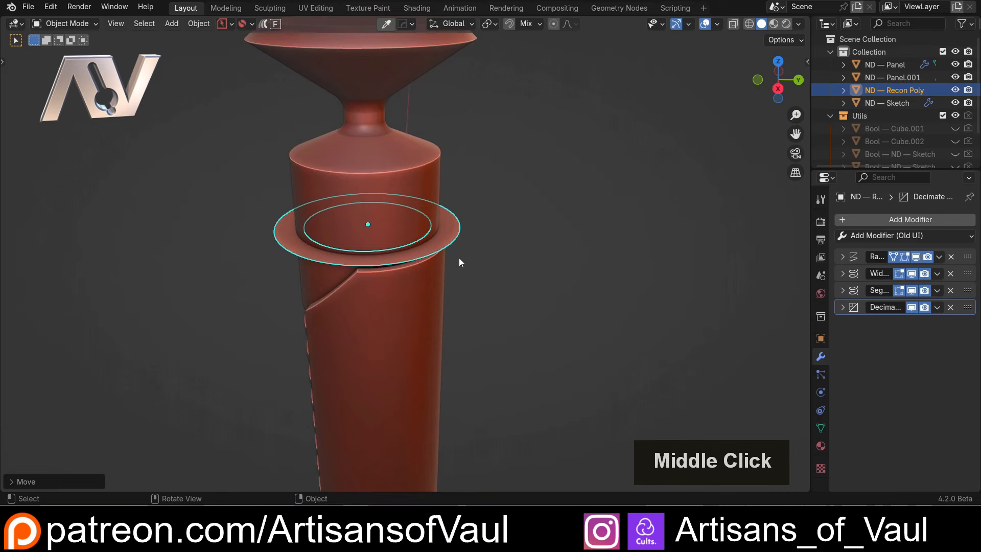
pyautogui.scroll(2, 460, 257)
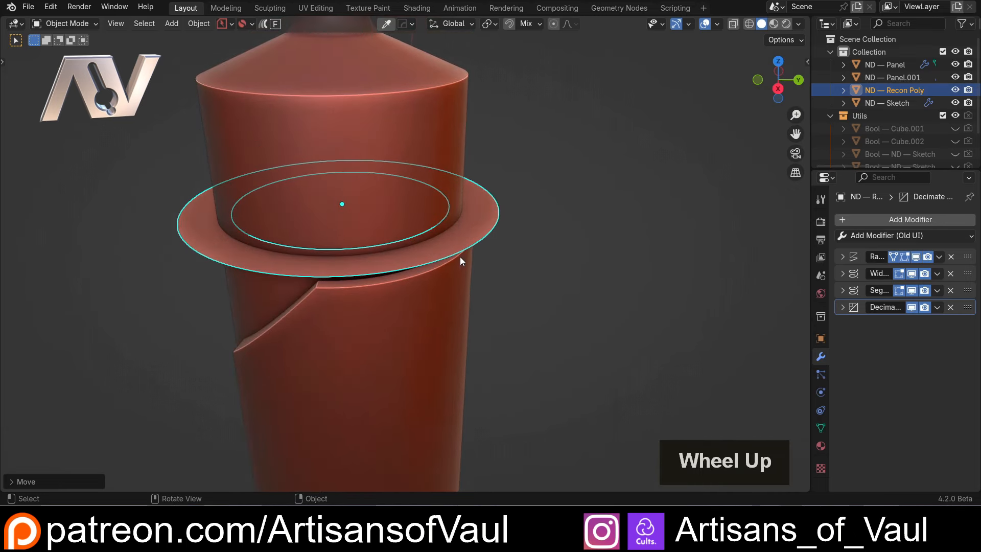
pyautogui.moveTo(459, 281); pyautogui.dragTo(491, 280, button='middle')
pyautogui.hotkey('shift', 'f')
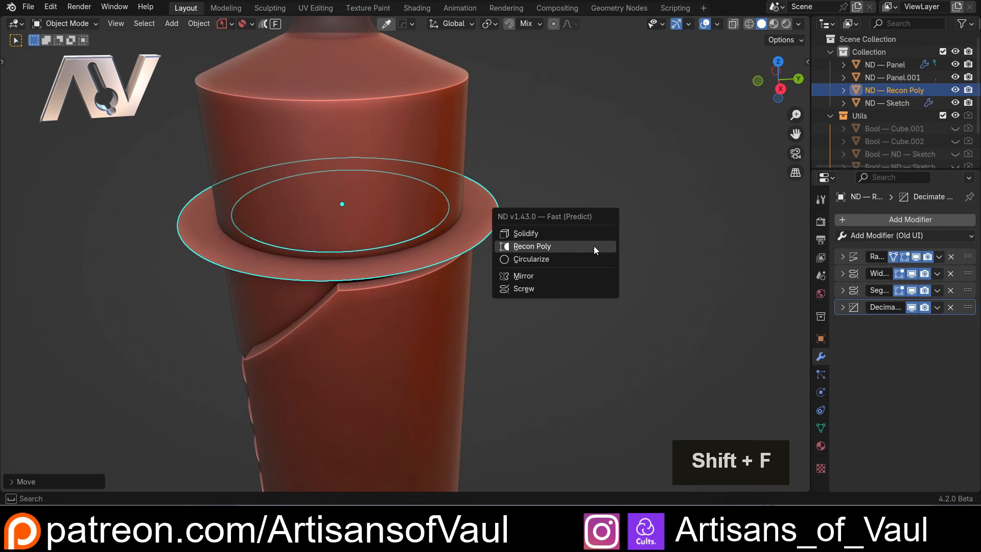
pyautogui.click(594, 247)
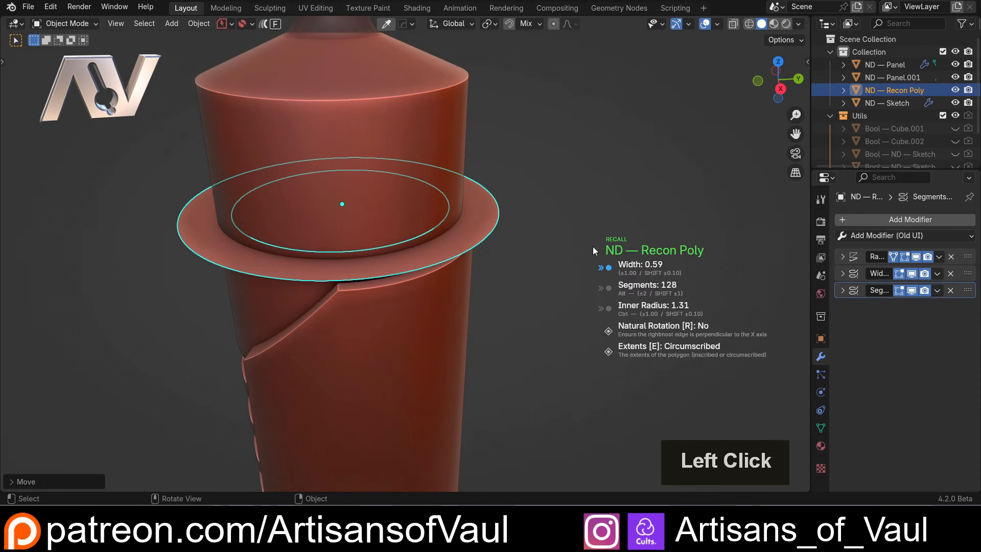
pyautogui.click(561, 250)
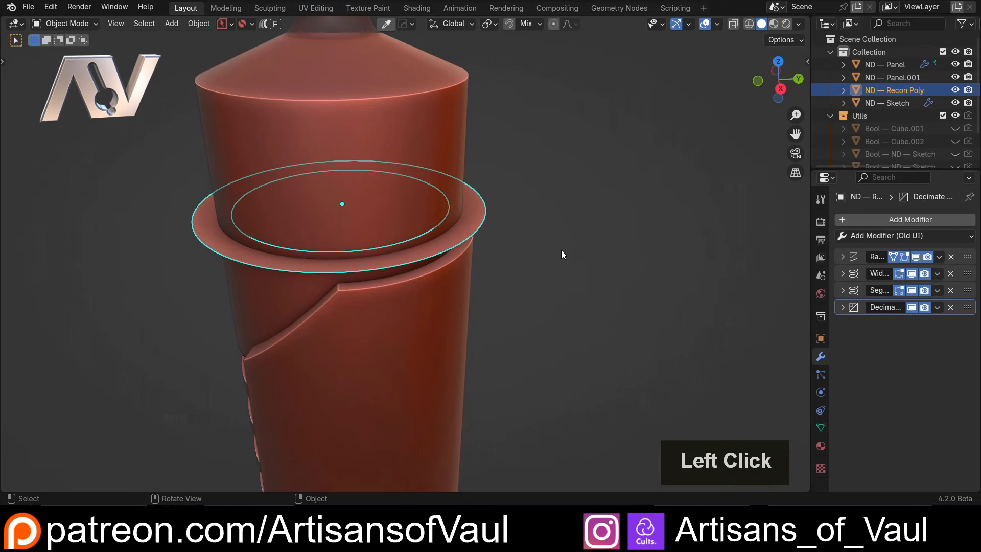
# Solidify the ring with a thickness of 0.43 and raise it slightly along the Z axis.
pyautogui.hotkey('shift', 'f')
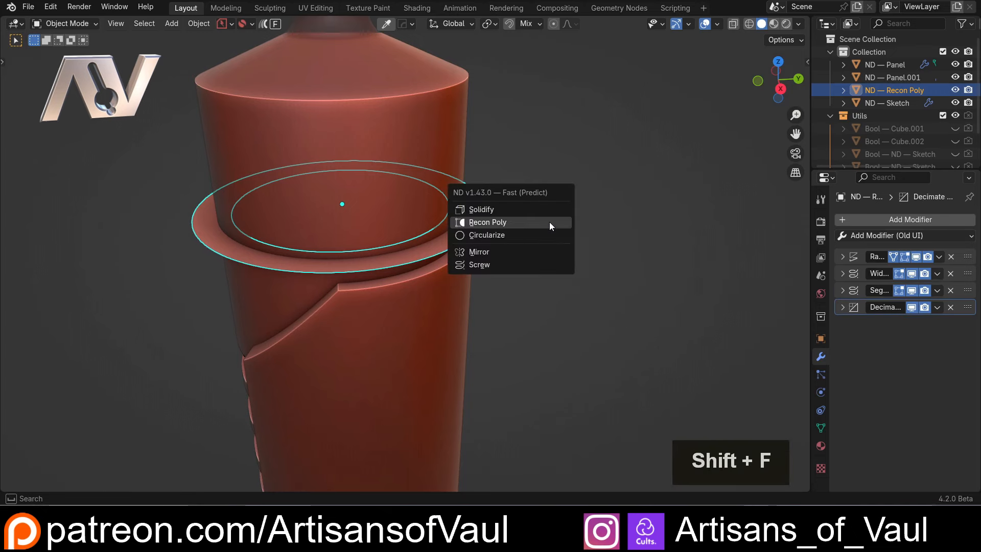
pyautogui.click(522, 211)
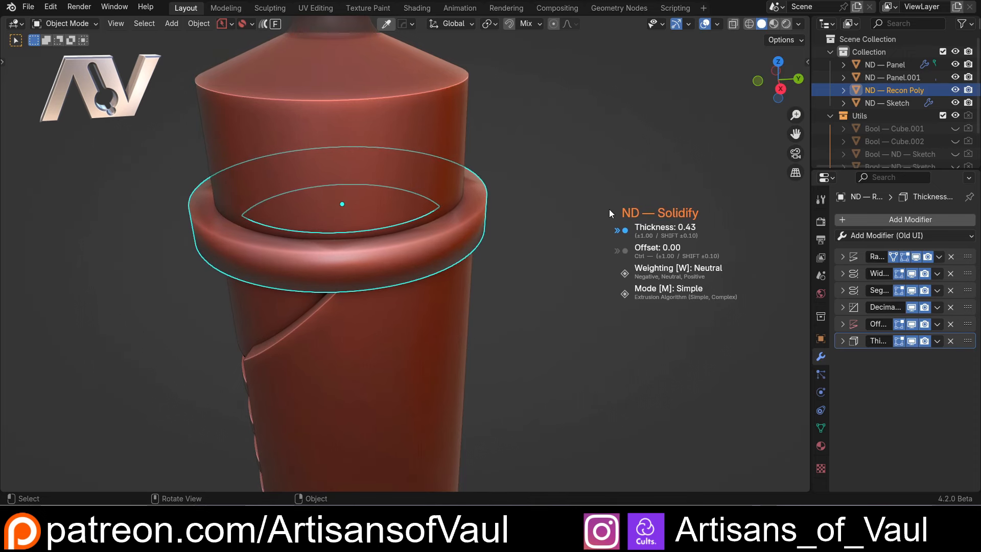
pyautogui.click(609, 209)
pyautogui.moveTo(610, 210); pyautogui.dragTo(518, 264, button='middle')
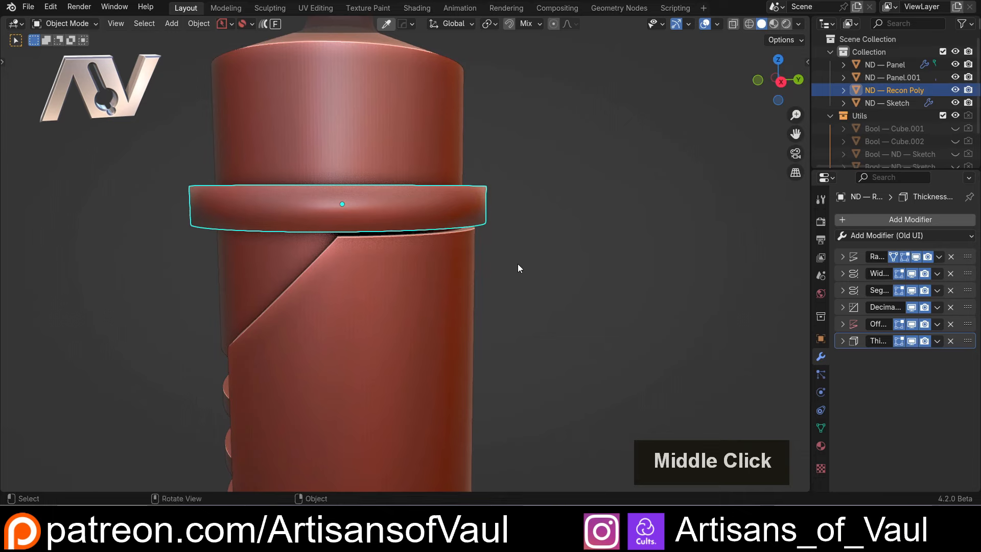
pyautogui.press('g')
pyautogui.press('z')
pyautogui.click(518, 252)
# Recall the ring's Recon Poly settings and set its width to about 0.36.
pyautogui.moveTo(511, 216); pyautogui.dragTo(487, 289, button='middle')
pyautogui.scroll(3, 493, 274)
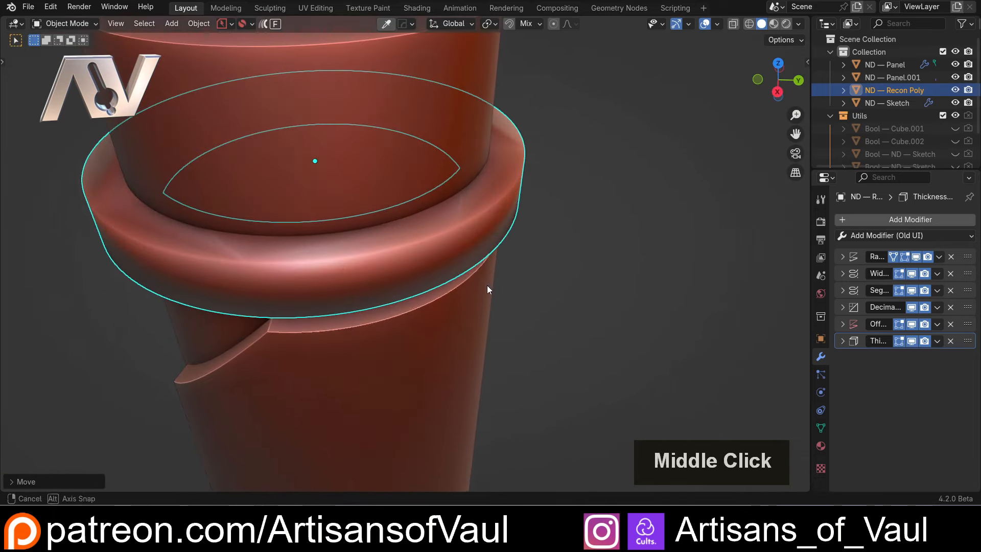
pyautogui.hotkey('shift', 'f')
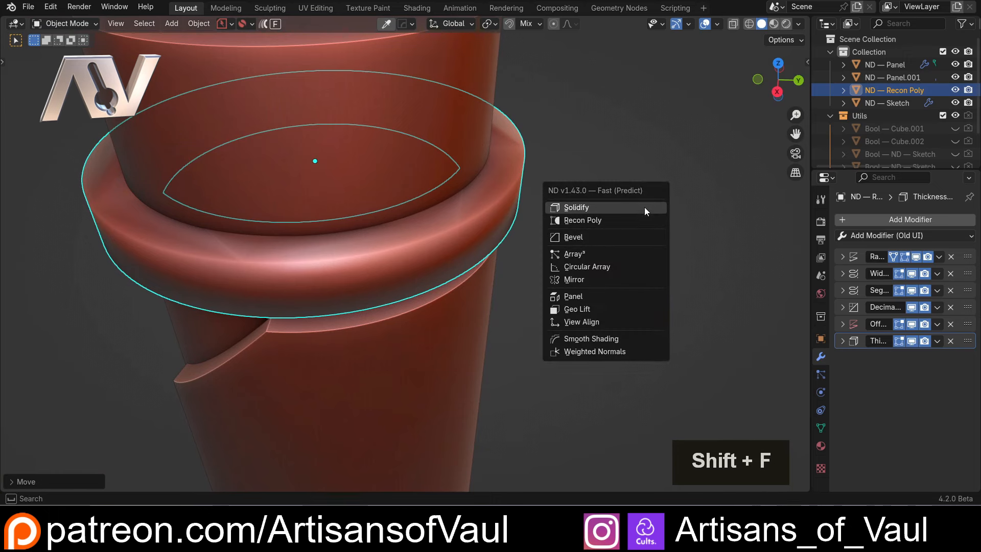
pyautogui.click(629, 211)
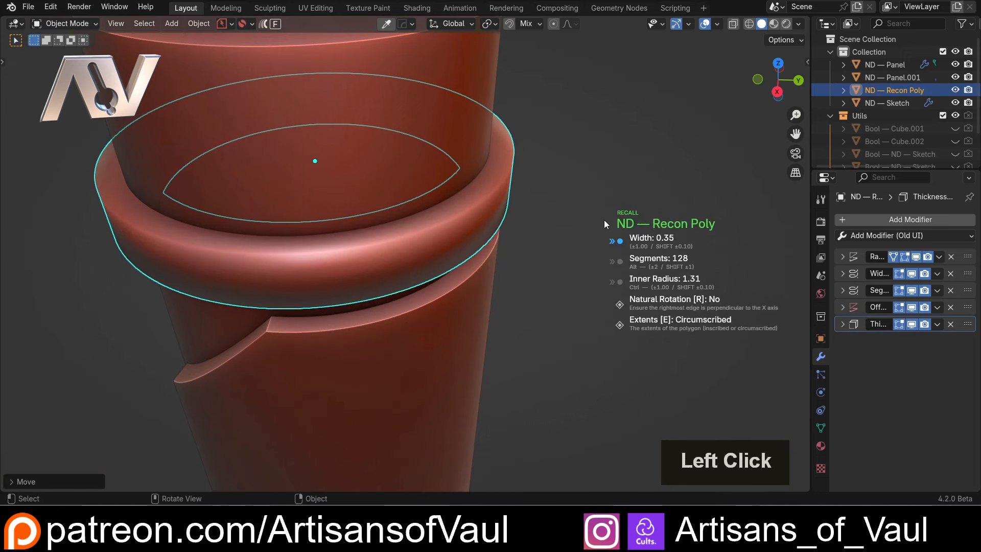
pyautogui.click(605, 220)
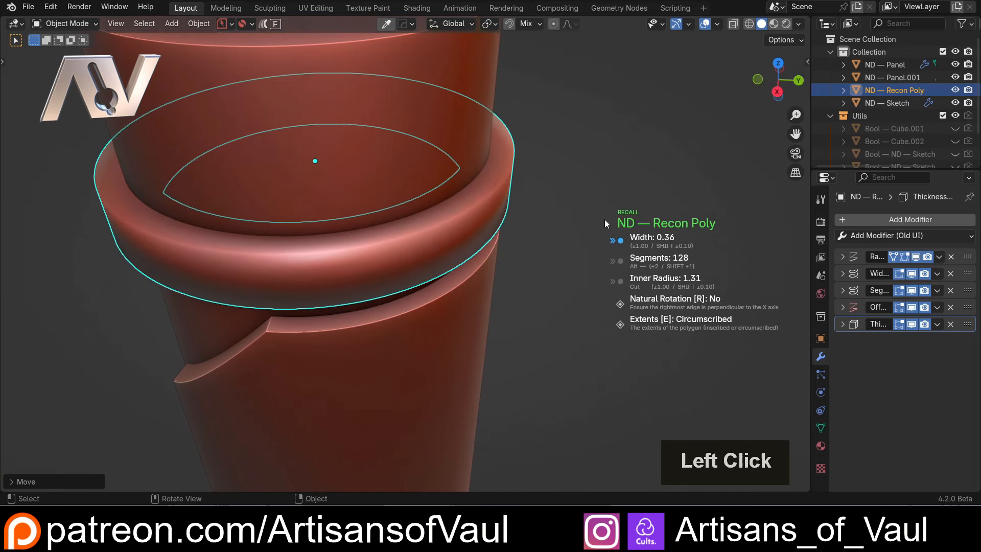
# Apply Shade Auto Smooth to the solidified ring.
pyautogui.rightClick(499, 206)
pyautogui.moveTo(483, 200)
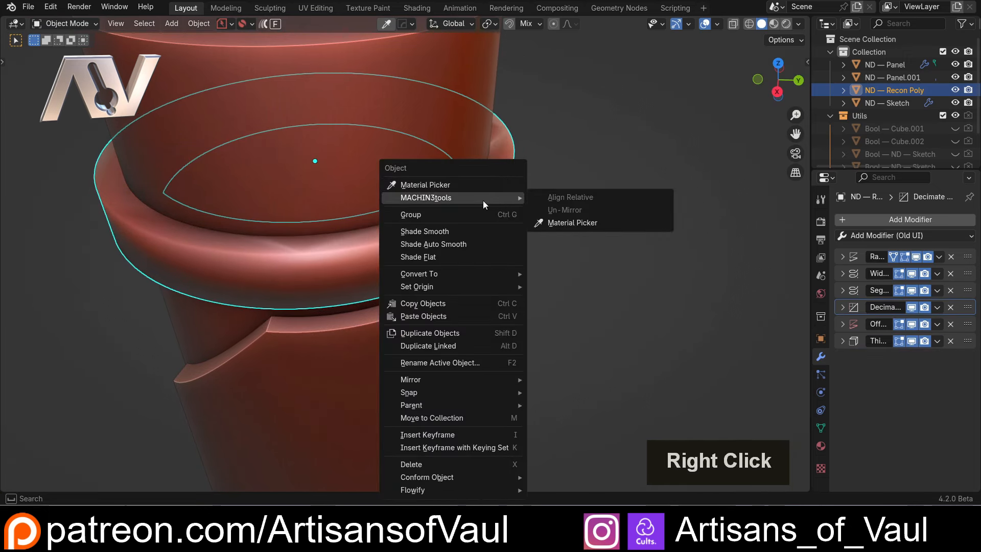
pyautogui.click(447, 259)
pyautogui.doubleClick(497, 177)
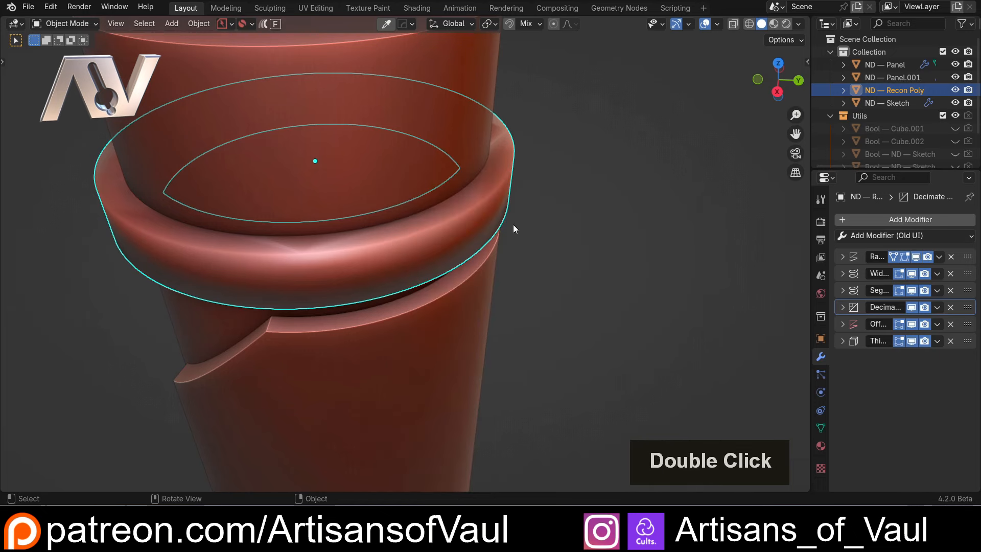
pyautogui.rightClick(489, 174)
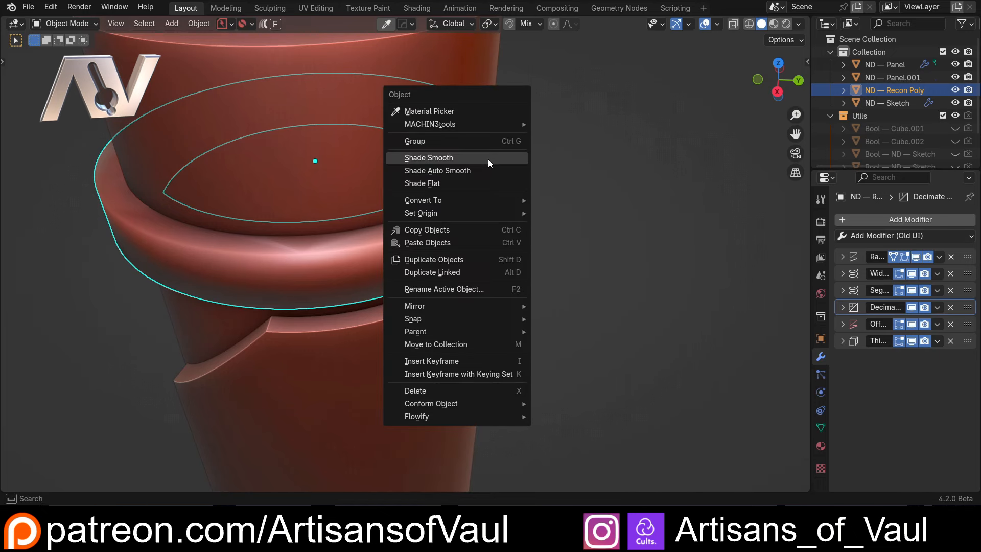
pyautogui.click(484, 171)
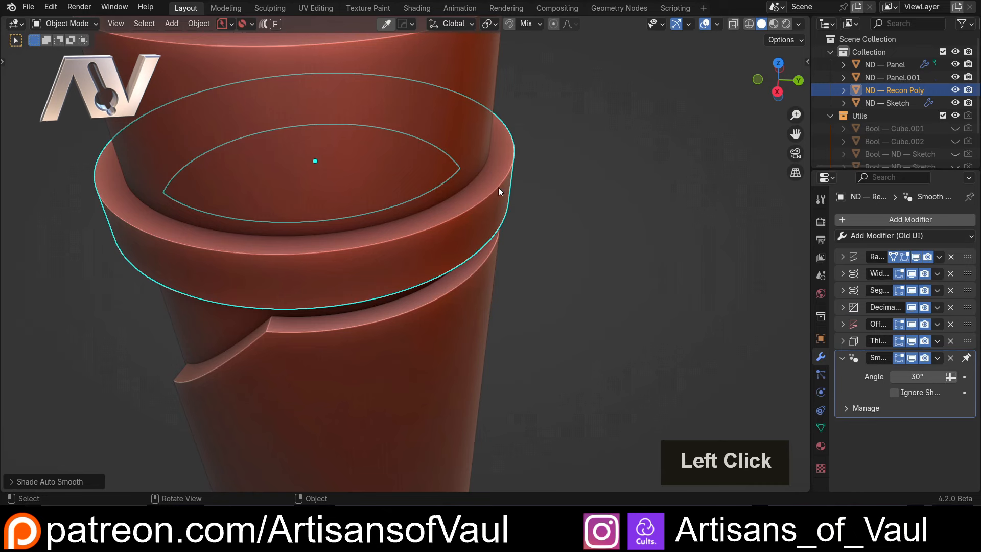
# Examine the ring's shading and its placement above the panel up close and in the X-axis side view.
pyautogui.click(450, 254)
pyautogui.scroll(-3, 387, 281)
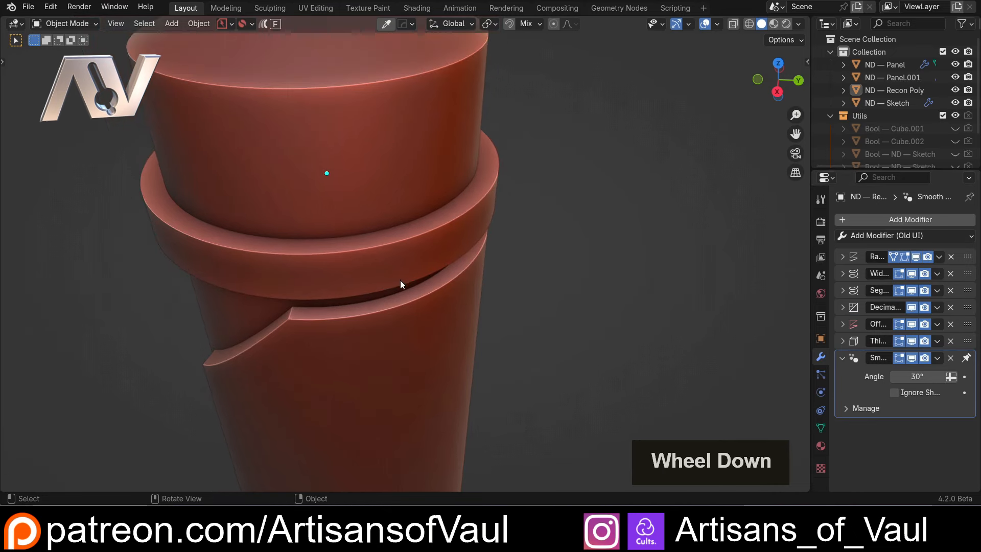
pyautogui.click(401, 281)
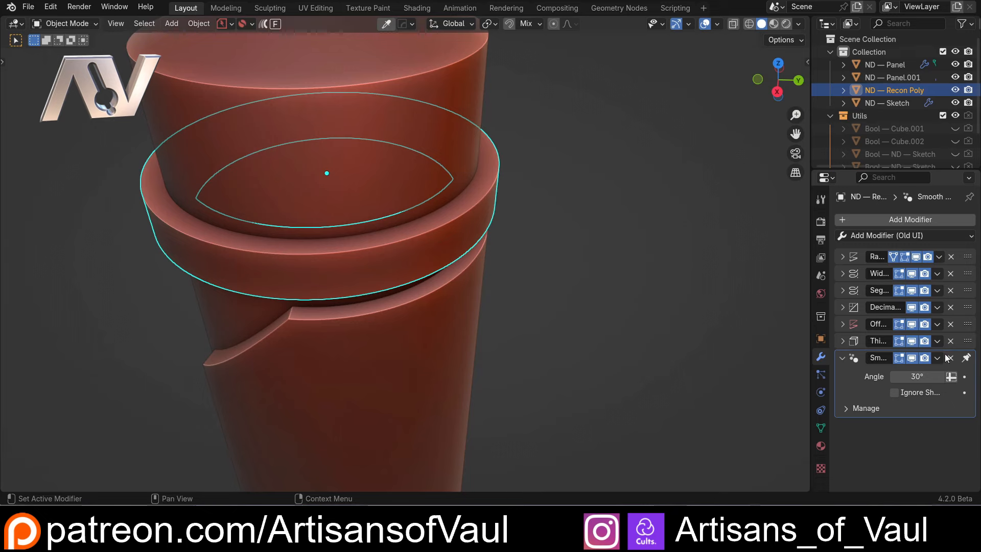
pyautogui.scroll(3, 572, 266)
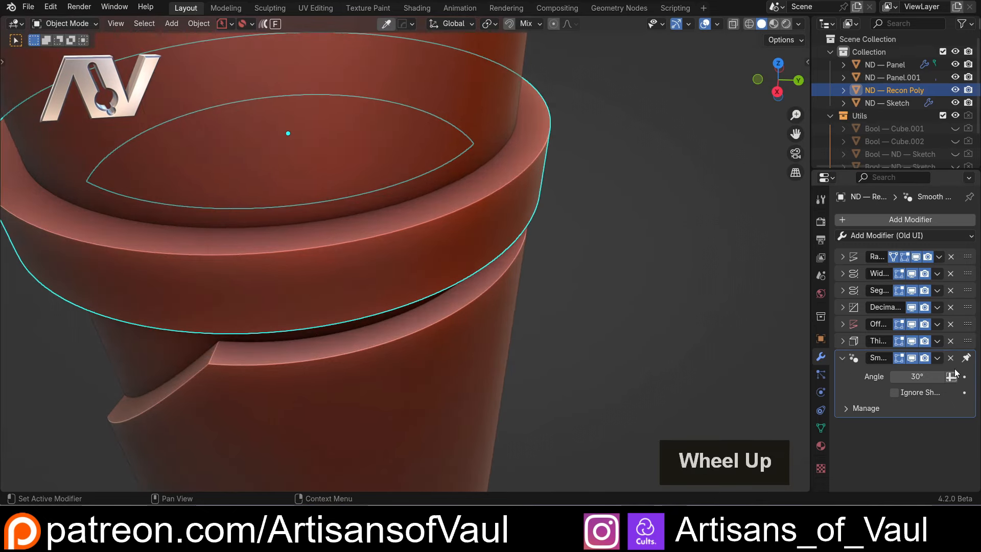
pyautogui.click(624, 202)
pyautogui.scroll(-3, 621, 185)
pyautogui.click(778, 93)
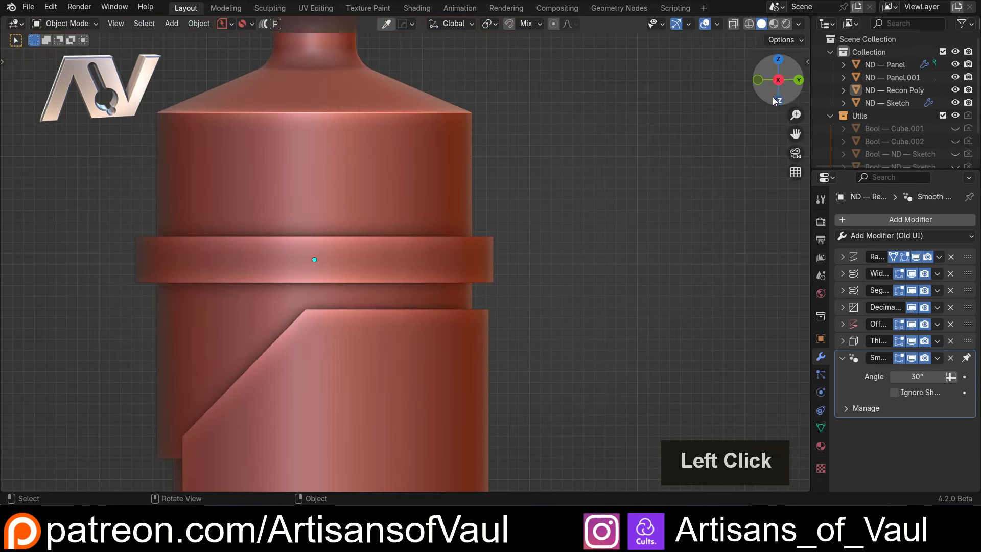
pyautogui.scroll(-4, 337, 258)
pyautogui.scroll(2, 400, 242)
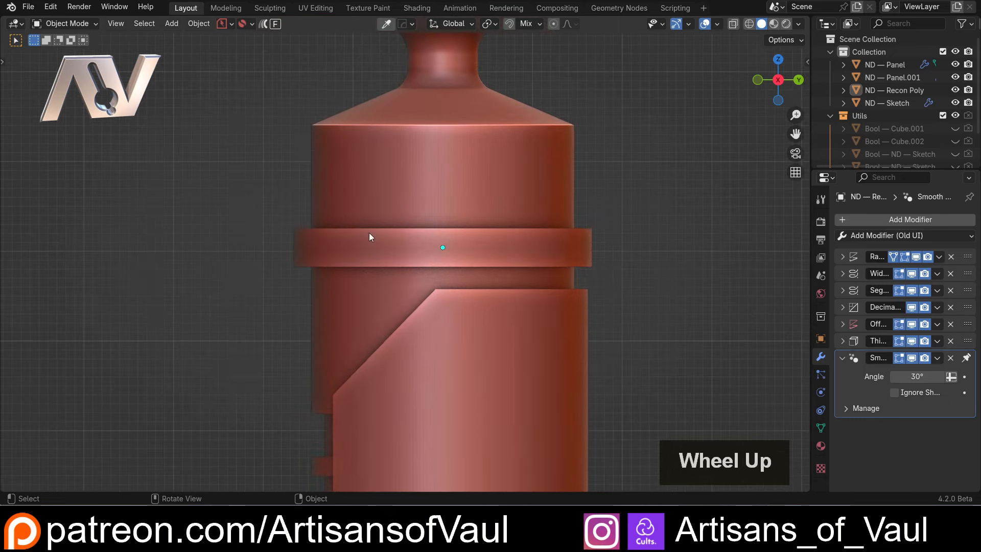
pyautogui.moveTo(370, 233); pyautogui.dragTo(464, 271, button='middle')
pyautogui.scroll(2, 464, 271)
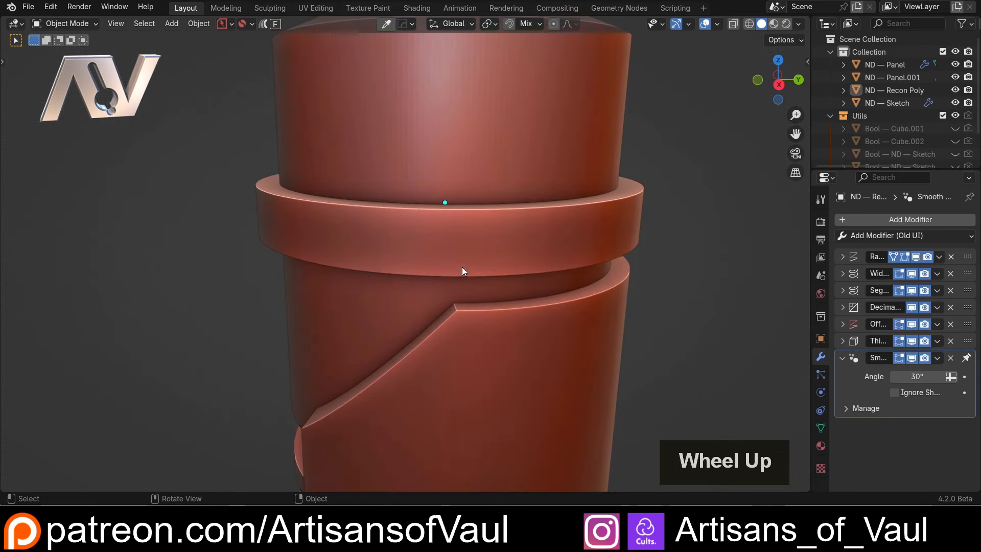
# Start an ND Panel on the ring and select three adjacent faces on its outer side.
pyautogui.click(548, 245)
pyautogui.hotkey('shift', 'f')
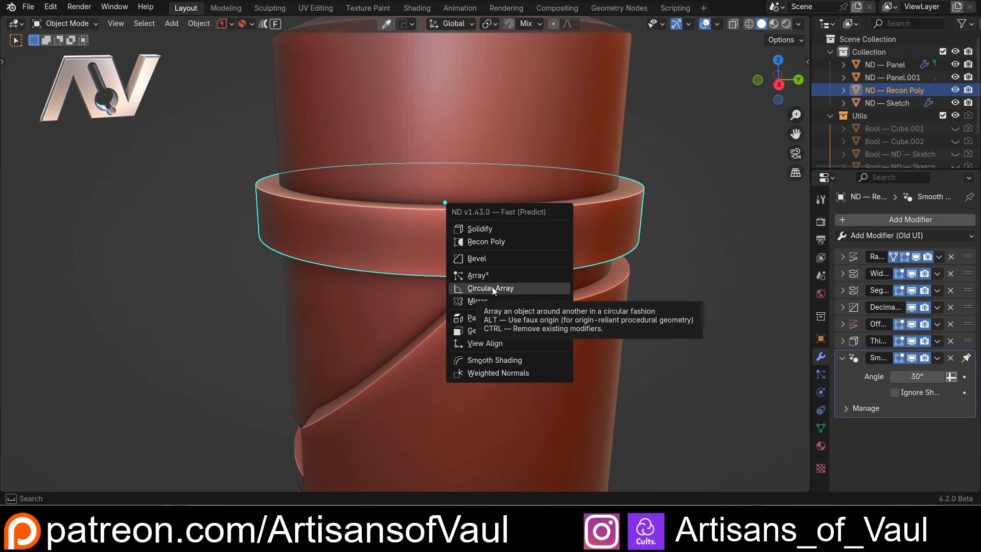
pyautogui.click(491, 330)
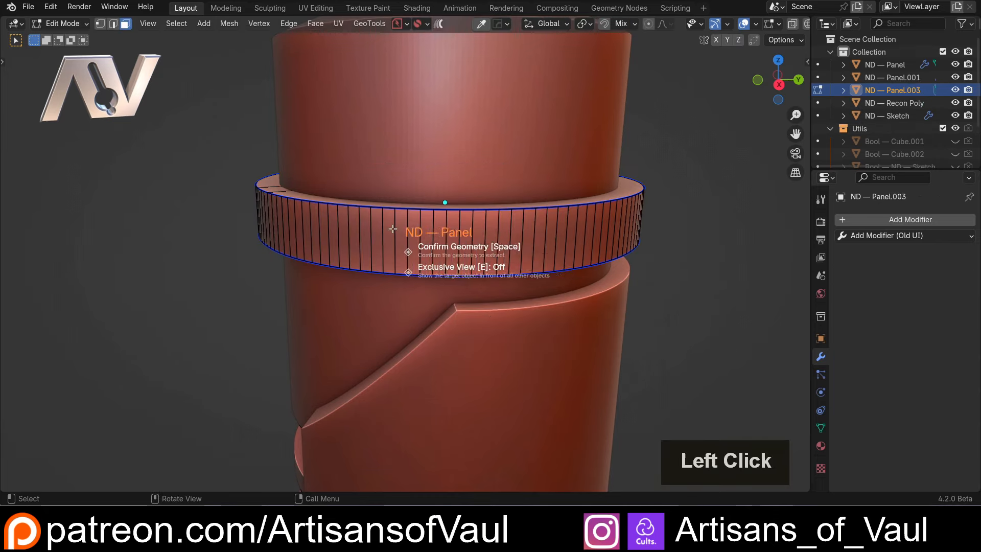
pyautogui.moveTo(393, 229); pyautogui.dragTo(364, 213, button='middle')
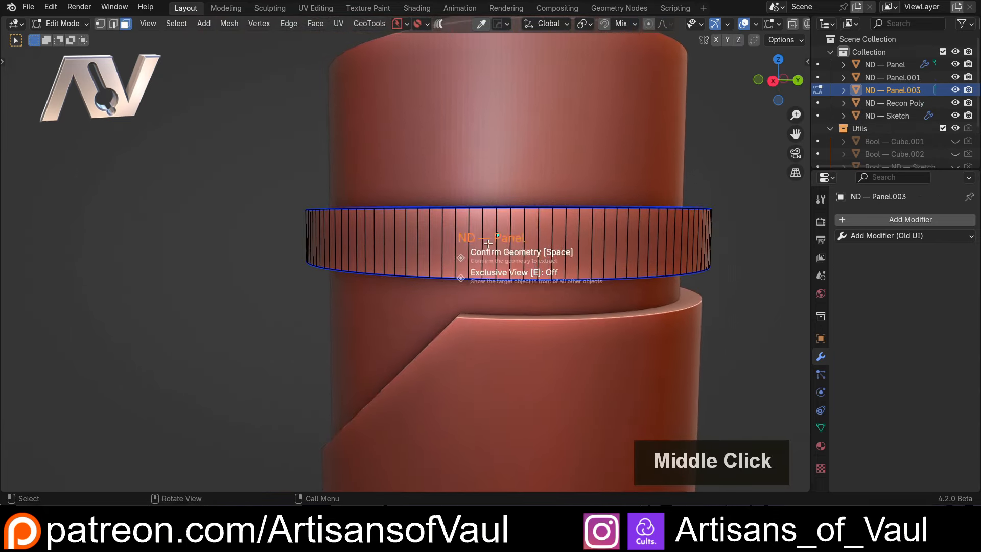
pyautogui.click(546, 250)
pyautogui.keyDown('shift'); pyautogui.click(559, 249); pyautogui.keyUp('shift')
pyautogui.keyDown('shift'); pyautogui.click(573, 249); pyautogui.keyUp('shift')
pyautogui.keyDown('shift'); pyautogui.moveTo(599, 246); pyautogui.dragTo(471, 279, button='middle'); pyautogui.keyUp('shift')
pyautogui.scroll(1, 489, 243)
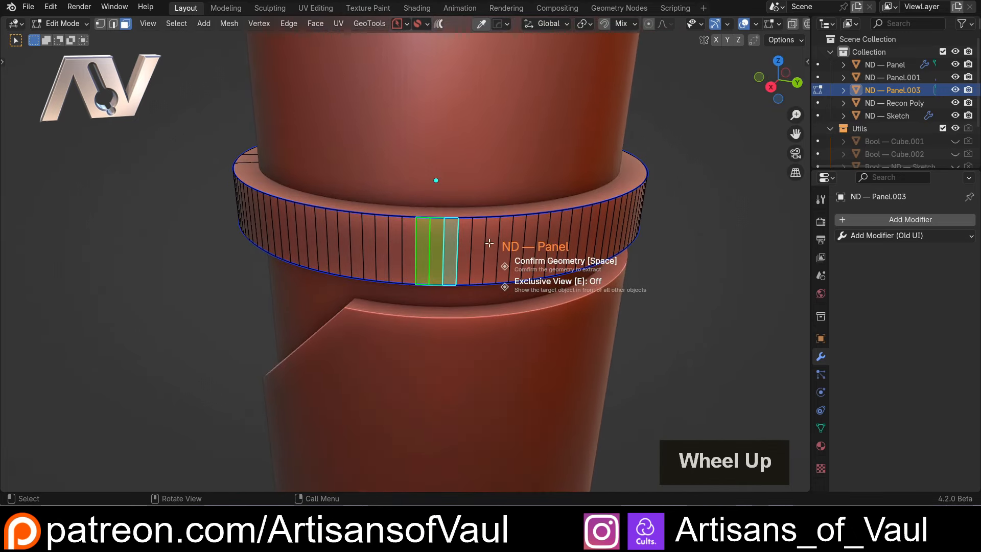
# Inset the three selected faces by 0.04 and solidify the extracted panel with a thickness of 0.14.
pyautogui.press('space')
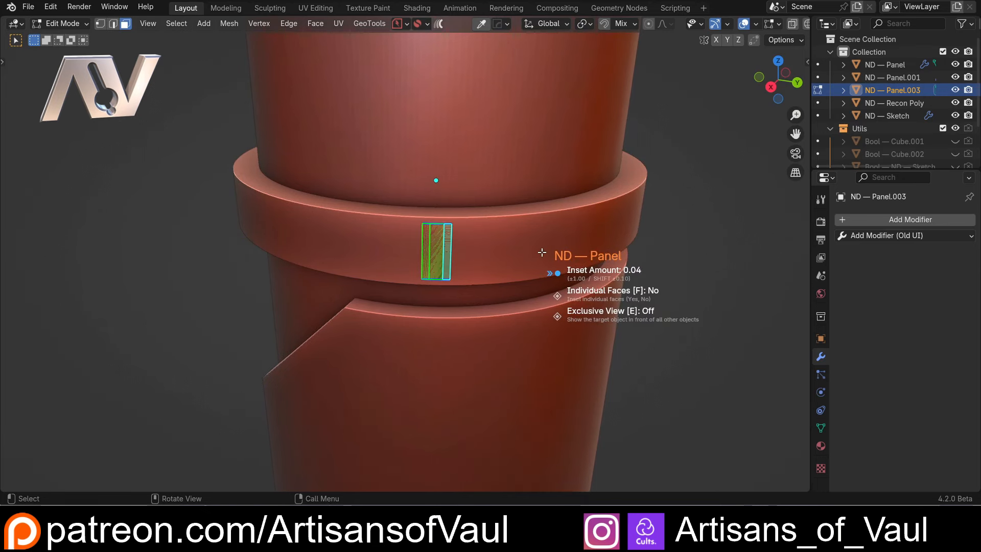
pyautogui.press('space')
pyautogui.moveTo(542, 252); pyautogui.dragTo(626, 290, button='middle')
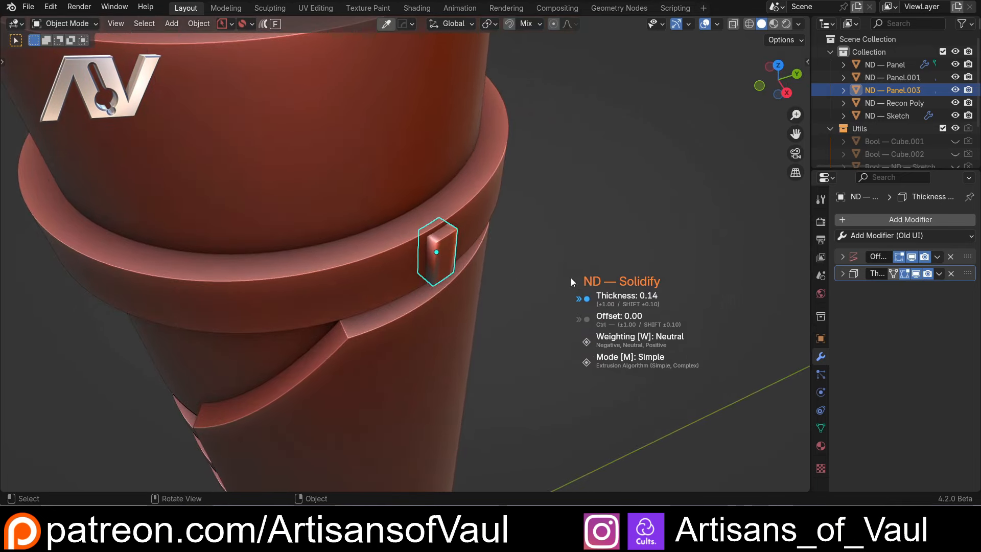
pyautogui.click(571, 278)
# Create a circular array of the small panel block around the ring with a count of 30 over 360° about Z.
pyautogui.scroll(-3, 555, 278)
pyautogui.keyDown('shift'); pyautogui.moveTo(330, 242); pyautogui.dragTo(388, 259, button='middle'); pyautogui.keyUp('shift')
pyautogui.click(388, 261)
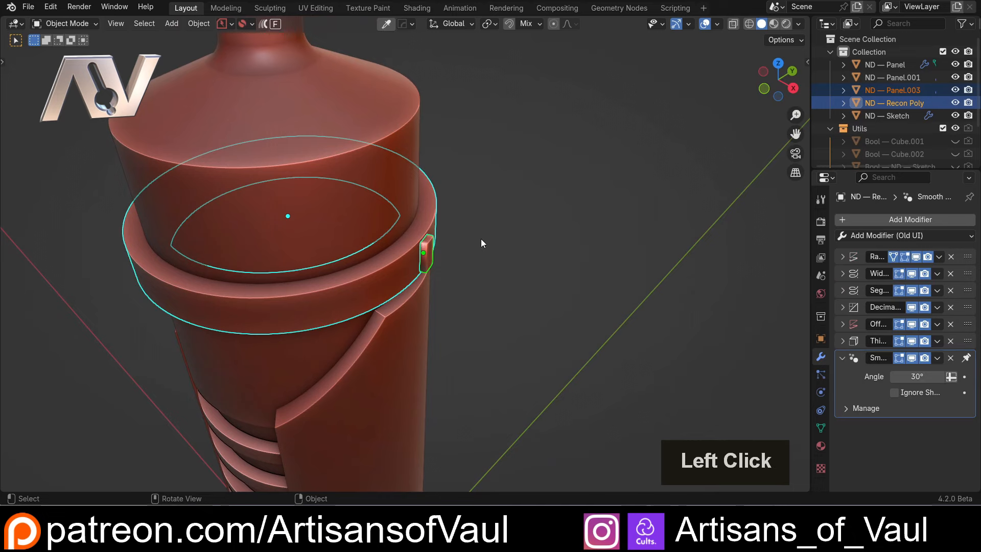
pyautogui.hotkey('shift', 'f')
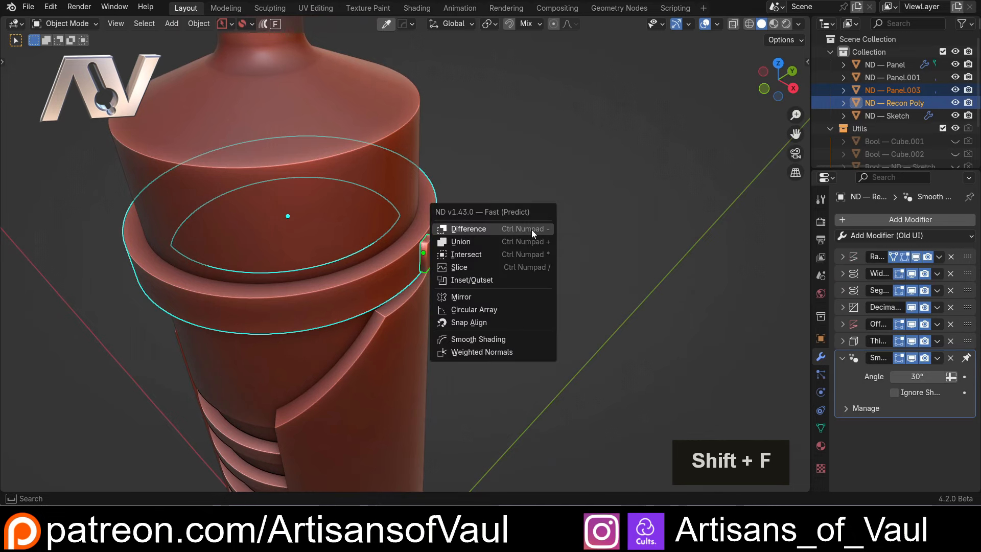
pyautogui.click(497, 308)
pyautogui.scroll(13, 498, 310)
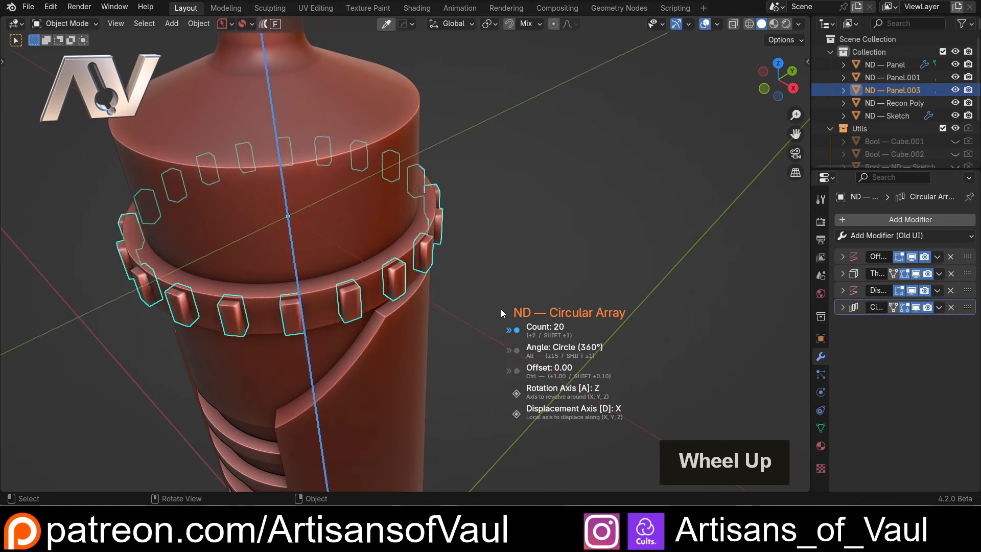
pyautogui.scroll(1, 501, 313)
pyautogui.click(501, 309)
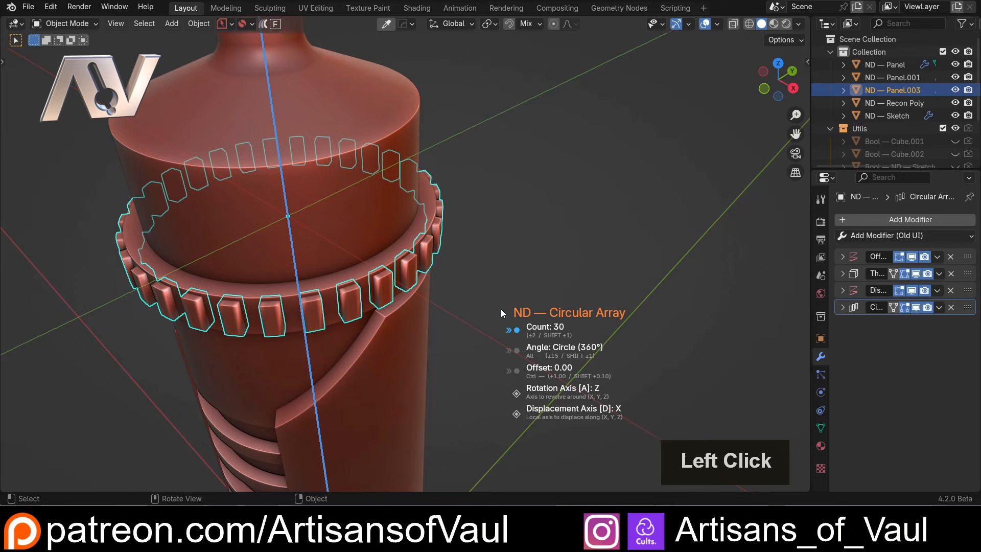
# Apply auto smooth shading to the circular array of panel blocks around the ring.
pyautogui.rightClick(449, 248)
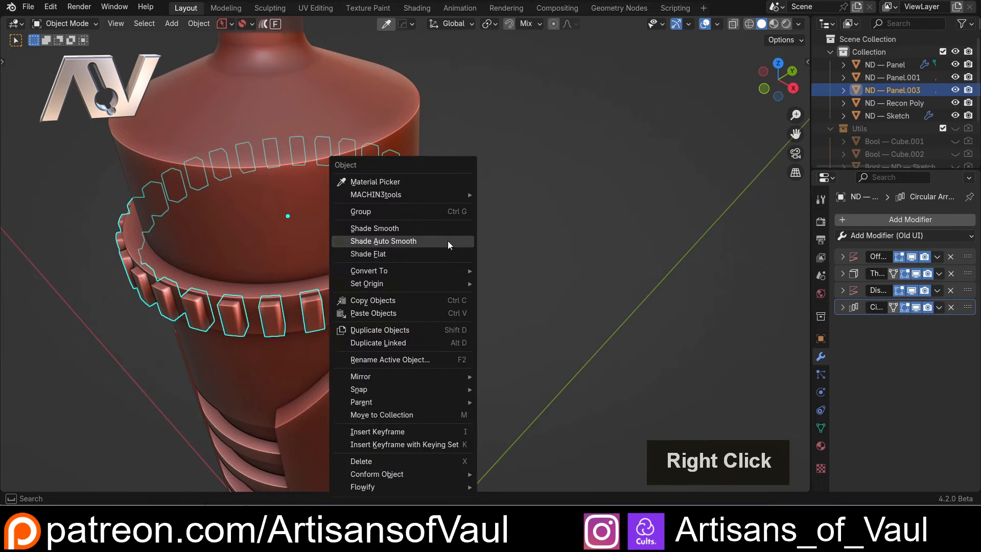
pyautogui.click(415, 246)
# Examine the block ring's proportions and shading on the handle, from a distance, along the X axis and up close.
pyautogui.scroll(-4, 500, 253)
pyautogui.moveTo(504, 283); pyautogui.dragTo(412, 254, button='middle')
pyautogui.scroll(-3, 442, 255)
pyautogui.scroll(3, 372, 213)
pyautogui.keyDown('shift'); pyautogui.moveTo(372, 213); pyautogui.dragTo(444, 244, button='middle'); pyautogui.keyUp('shift')
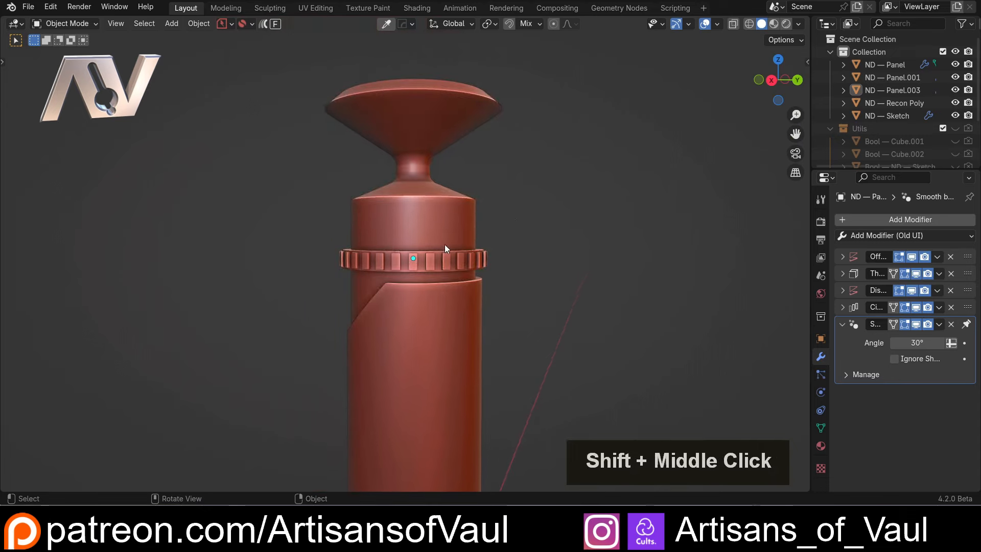
pyautogui.click(771, 80)
pyautogui.scroll(2, 289, 249)
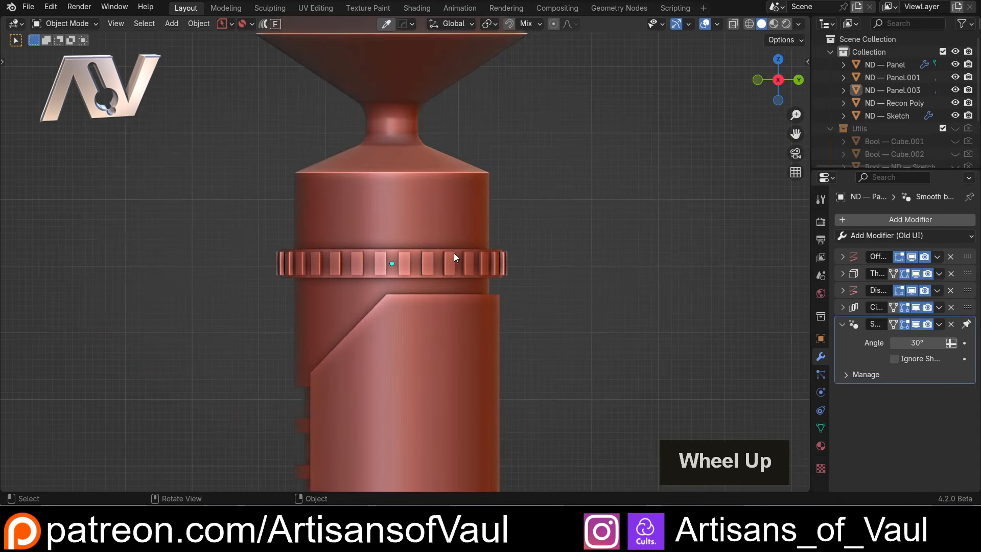
pyautogui.scroll(2, 373, 262)
pyautogui.moveTo(373, 262); pyautogui.dragTo(373, 232, button='middle')
pyautogui.scroll(2, 413, 258)
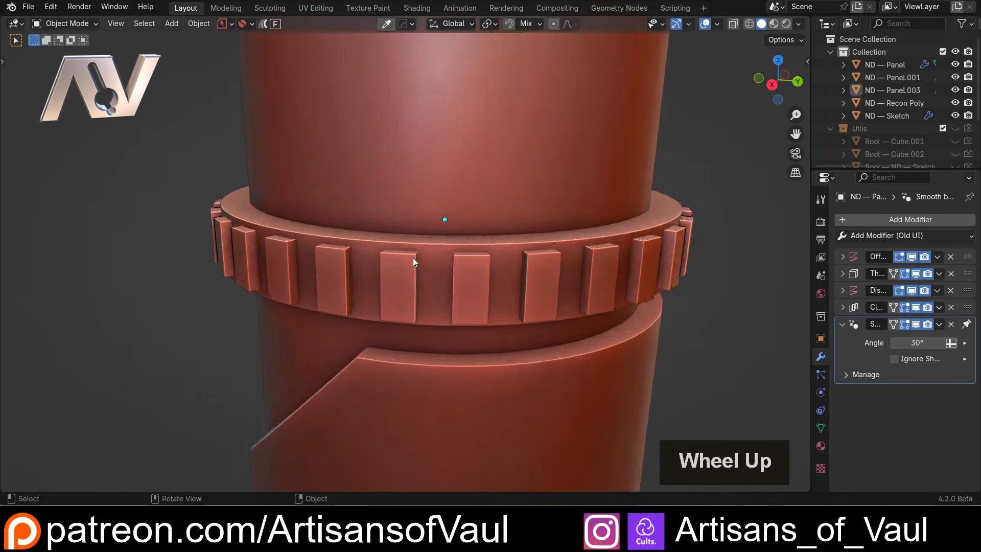
pyautogui.moveTo(413, 258); pyautogui.dragTo(396, 221, button='middle')
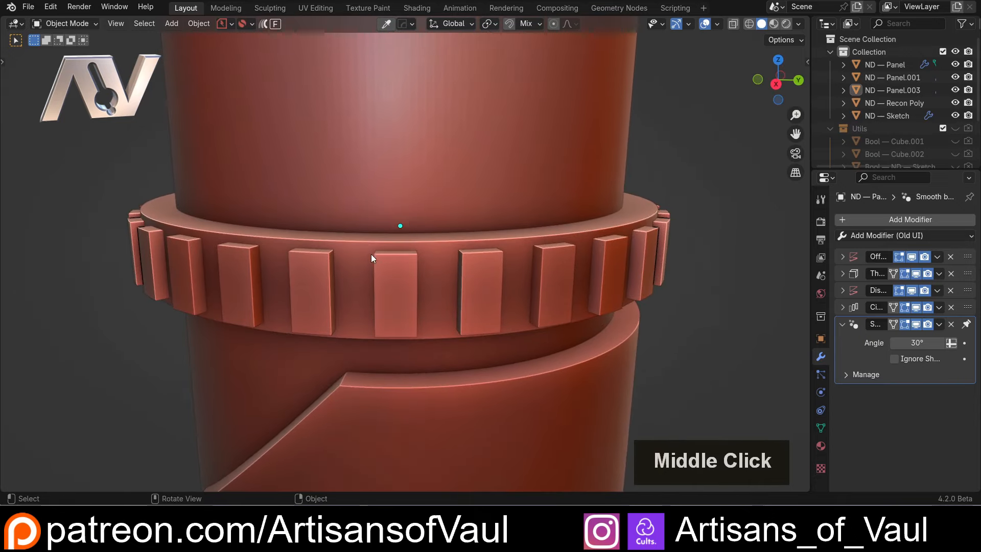
pyautogui.moveTo(371, 253); pyautogui.dragTo(388, 241, button='middle')
# Duplicate the plain ring beneath the blocks, keeping the copy in the same place.
pyautogui.click(775, 83)
pyautogui.click(612, 235)
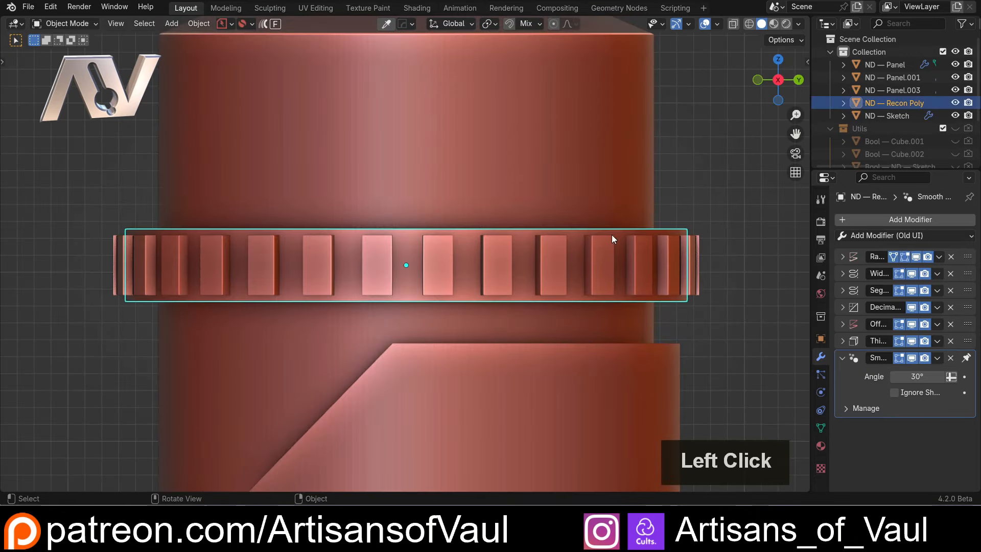
pyautogui.hotkey('shift', 'd')
pyautogui.press('Escape')
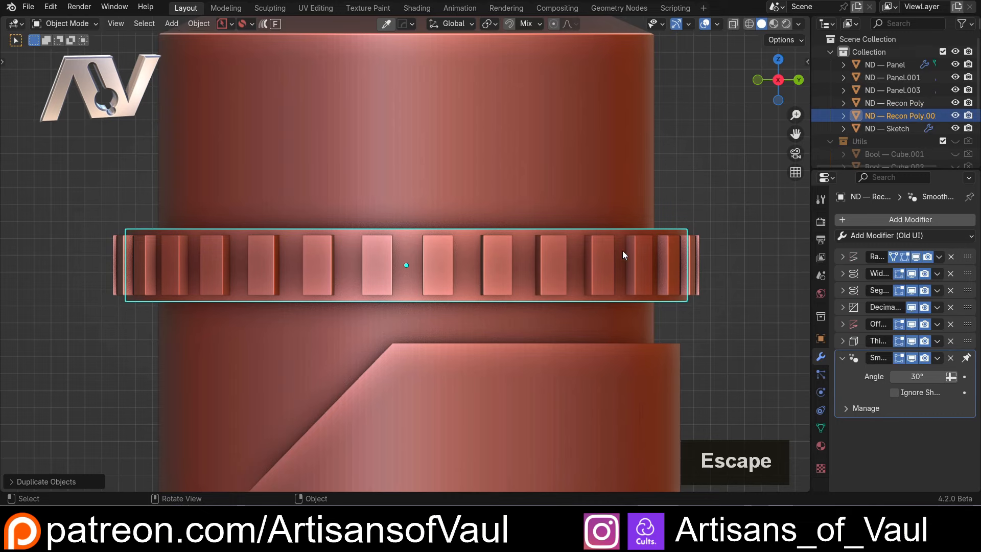
# Increase the duplicated ring's Solidify thickness so it extends slightly beyond the original ring's height.
pyautogui.moveTo(761, 272); pyautogui.dragTo(726, 242, button='middle')
pyautogui.hotkey('shift', 'f')
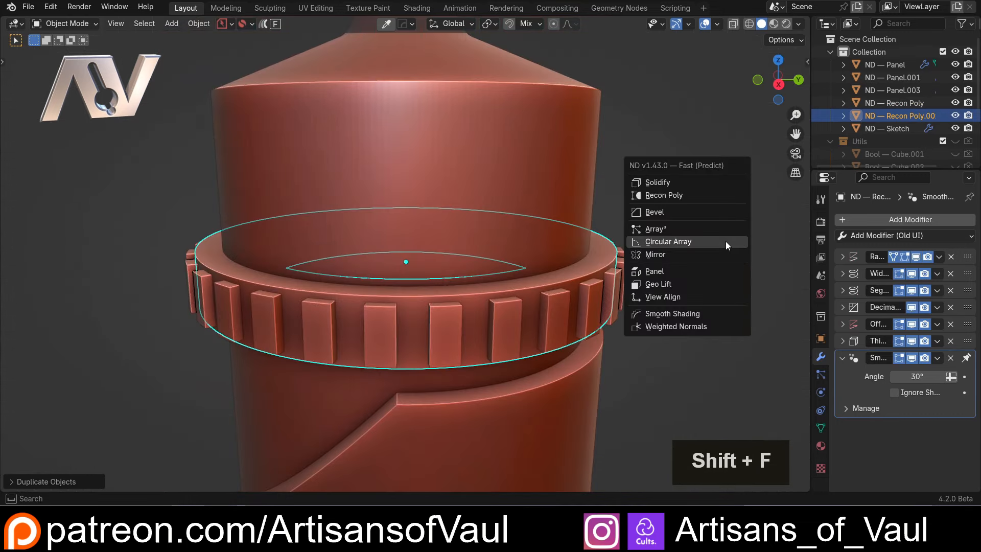
pyautogui.click(682, 184)
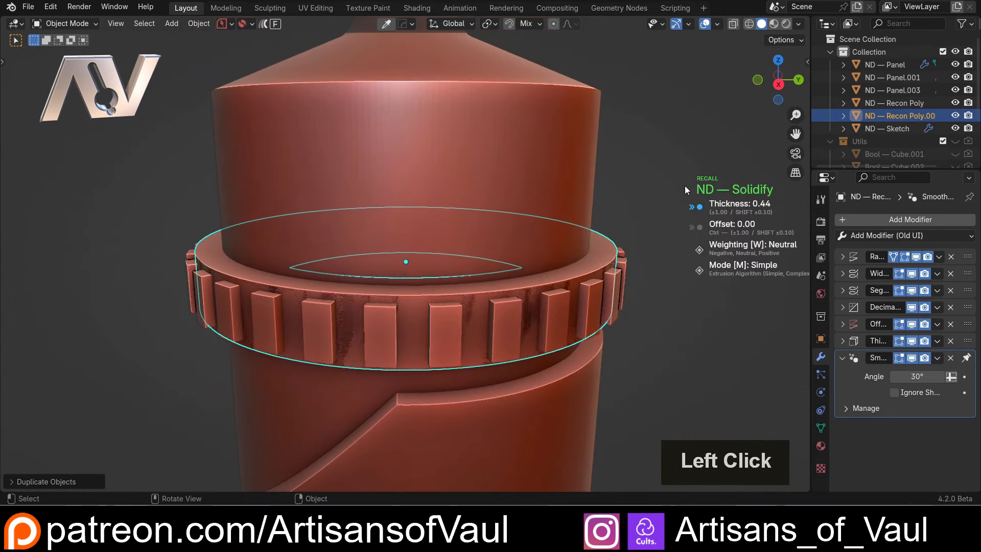
pyautogui.click(695, 184)
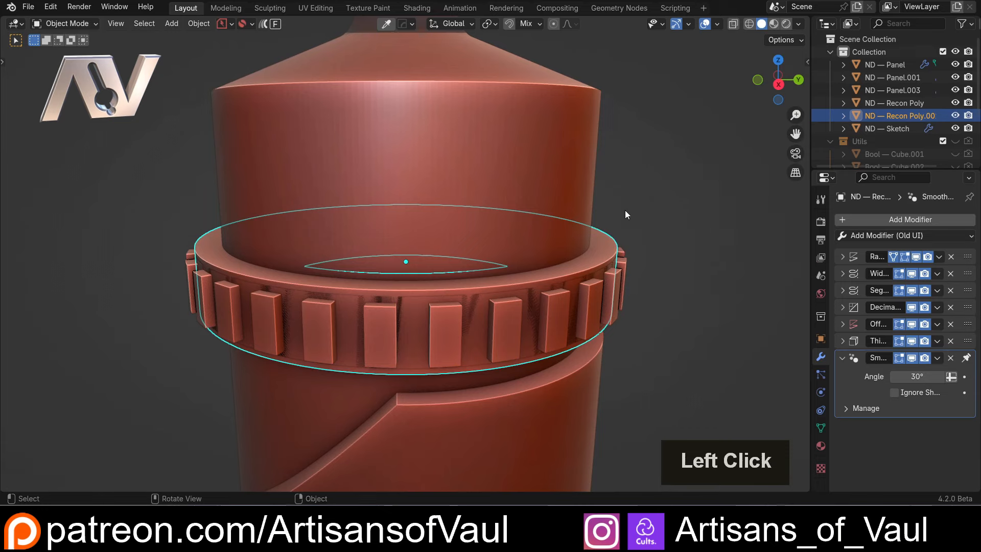
# Subtract the duplicated ring from the main handle body with a Boolean difference.
pyautogui.moveTo(625, 211)
pyautogui.mouseDown(button='middle')
pyautogui.moveTo(621, 246)
pyautogui.moveTo(635, 271)
pyautogui.moveTo(626, 256)
pyautogui.mouseUp(button='middle')
pyautogui.click(509, 216)
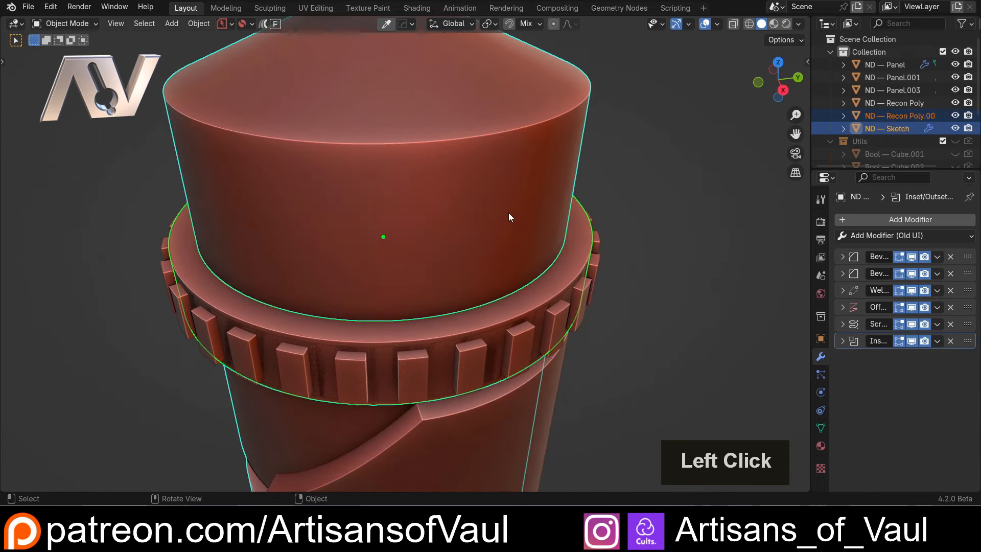
pyautogui.hotkey('ctrl', '-')
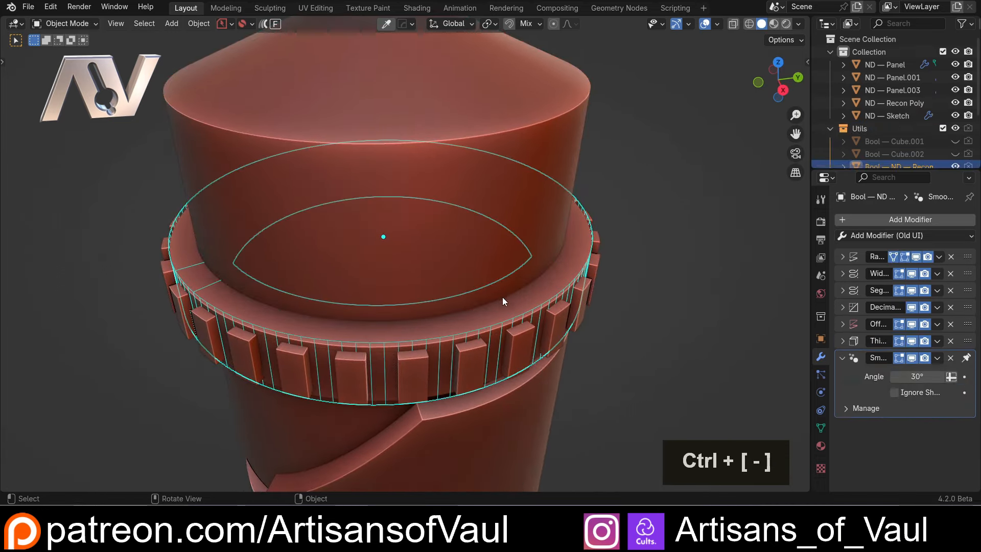
# Inspect the cut around the ring up close, with the ring cutter selected and deselected.
pyautogui.moveTo(502, 302); pyautogui.dragTo(495, 268, button='middle')
pyautogui.click(485, 263)
pyautogui.scroll(3, 434, 264)
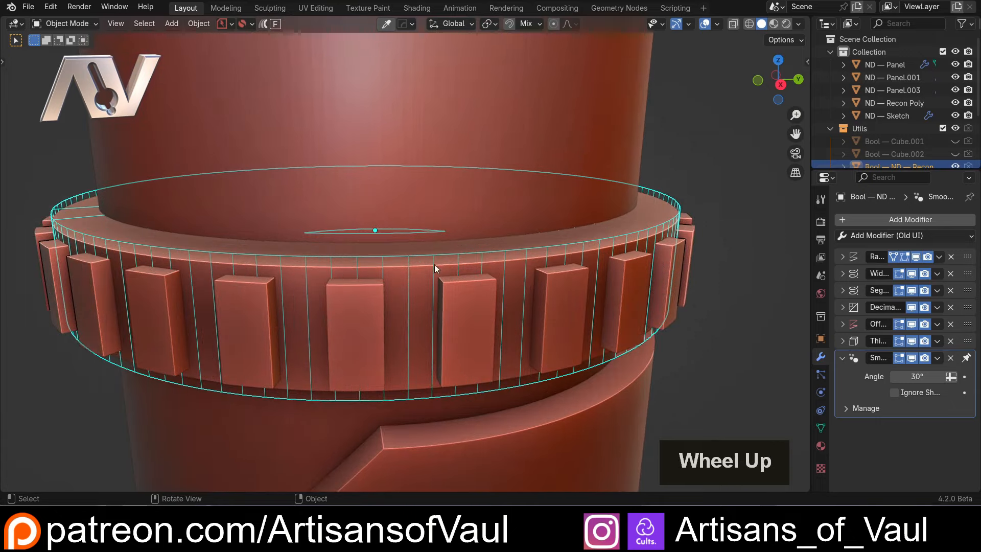
pyautogui.moveTo(434, 265); pyautogui.dragTo(700, 160, button='middle')
pyautogui.click(617, 167)
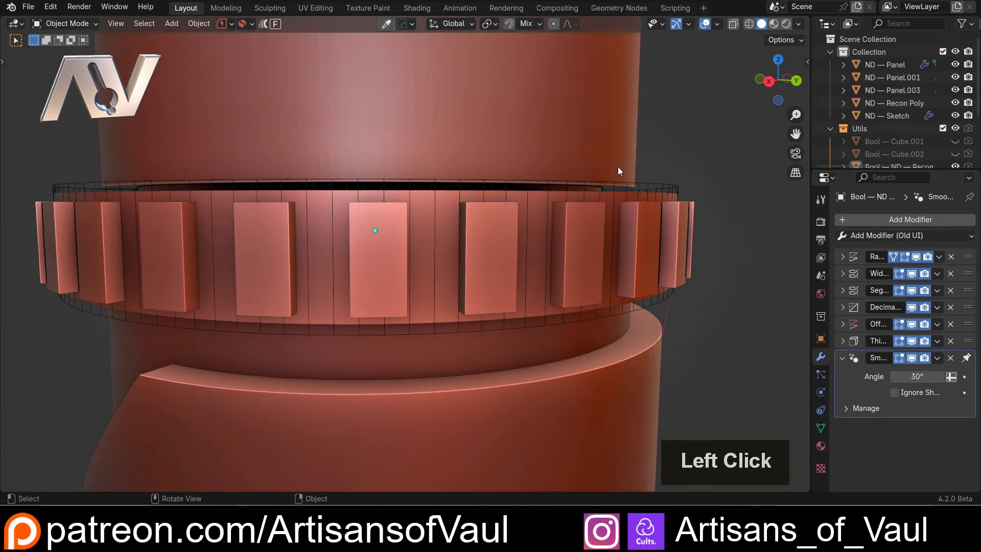
pyautogui.moveTo(568, 182); pyautogui.dragTo(470, 171, button='middle')
# Raise the ring cutter's Recon Poly inner radius to 1.38 in wireframe shading, keeping its width at 0.36, and return to solid shading.
pyautogui.click(397, 163)
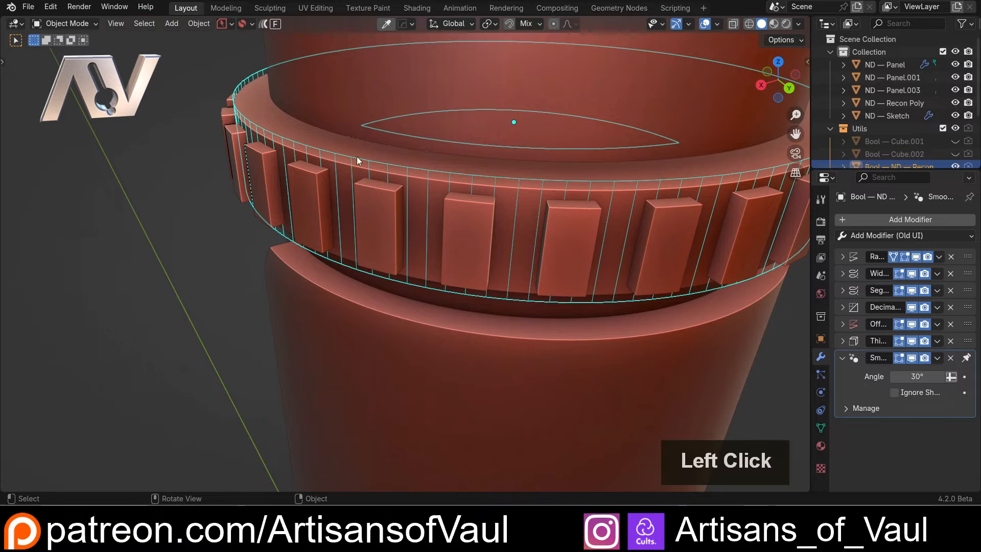
pyautogui.moveTo(361, 166); pyautogui.dragTo(399, 221, button='middle')
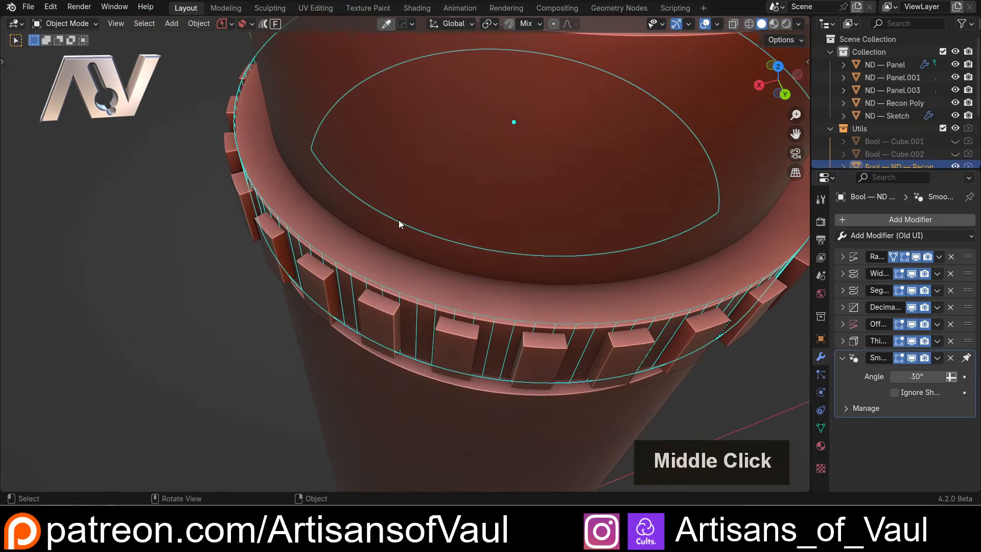
pyautogui.keyDown('shift'); pyautogui.moveTo(550, 222); pyautogui.dragTo(523, 246, button='middle'); pyautogui.keyUp('shift')
pyautogui.hotkey('shift', 'z')
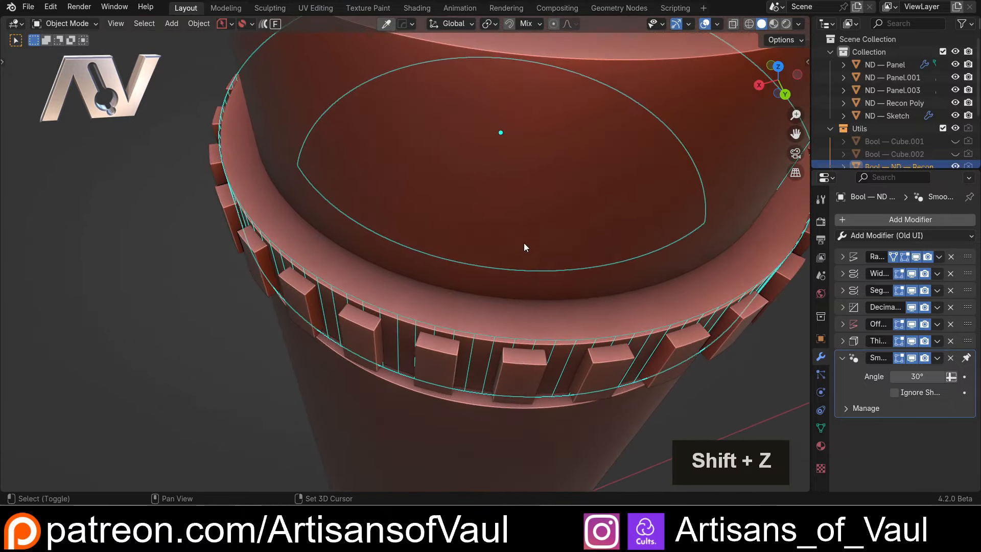
pyautogui.keyDown('shift'); pyautogui.moveTo(376, 201); pyautogui.dragTo(404, 323, button='middle'); pyautogui.keyUp('shift')
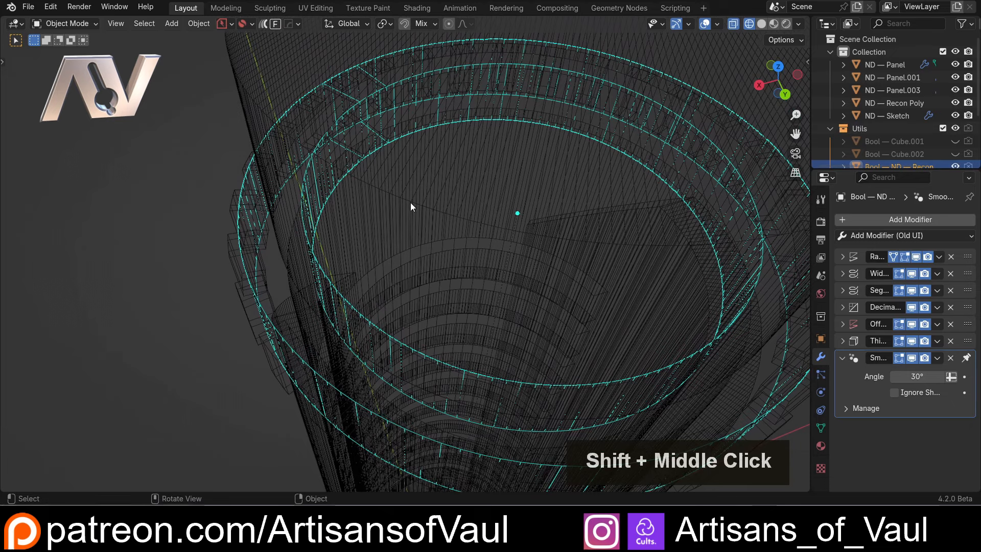
pyautogui.press('shift')
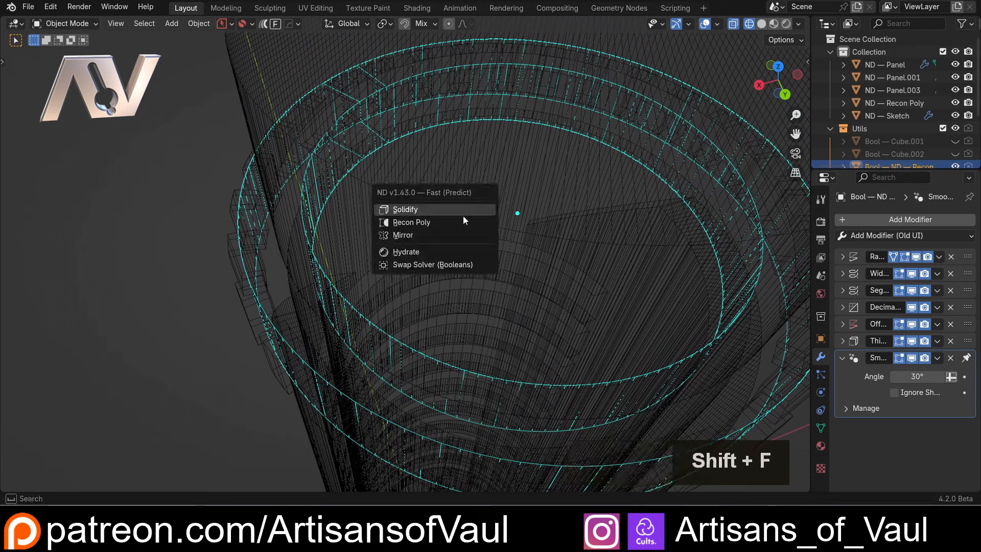
pyautogui.click(461, 220)
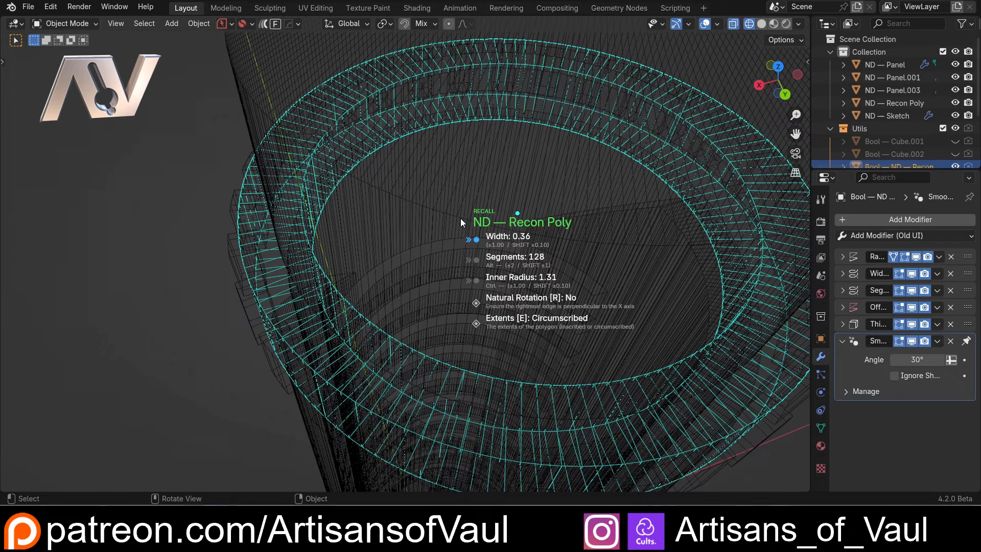
pyautogui.press('ctrl')
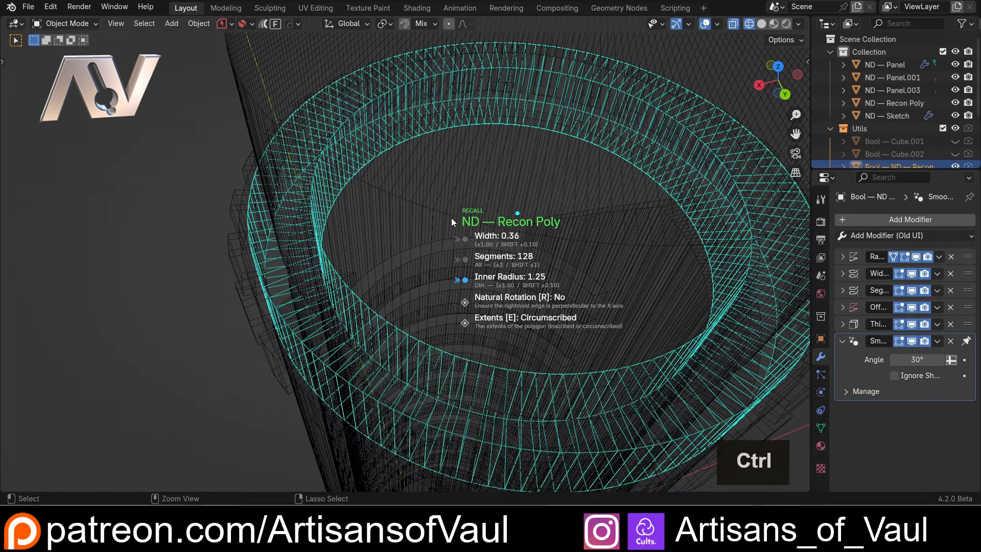
pyautogui.moveTo(465, 219)
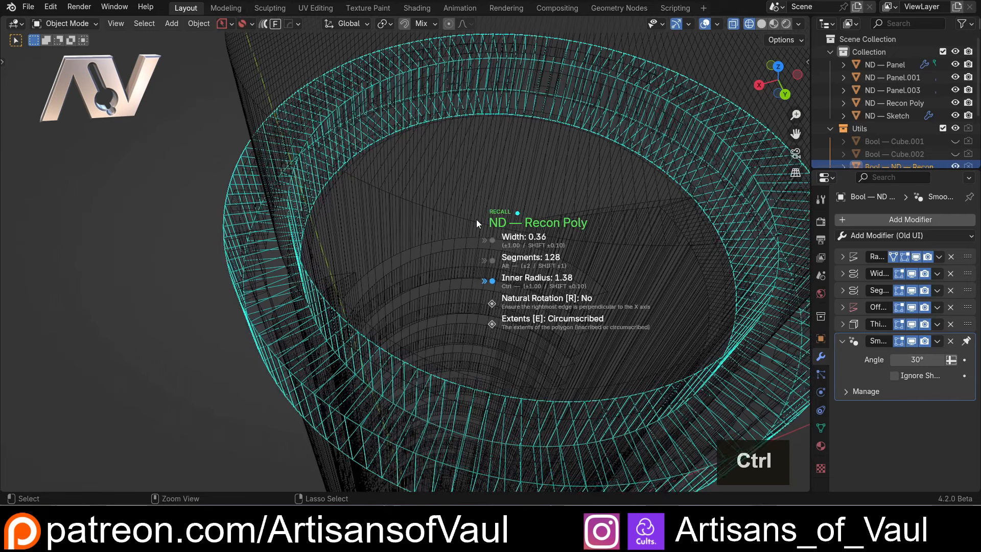
pyautogui.click(475, 220)
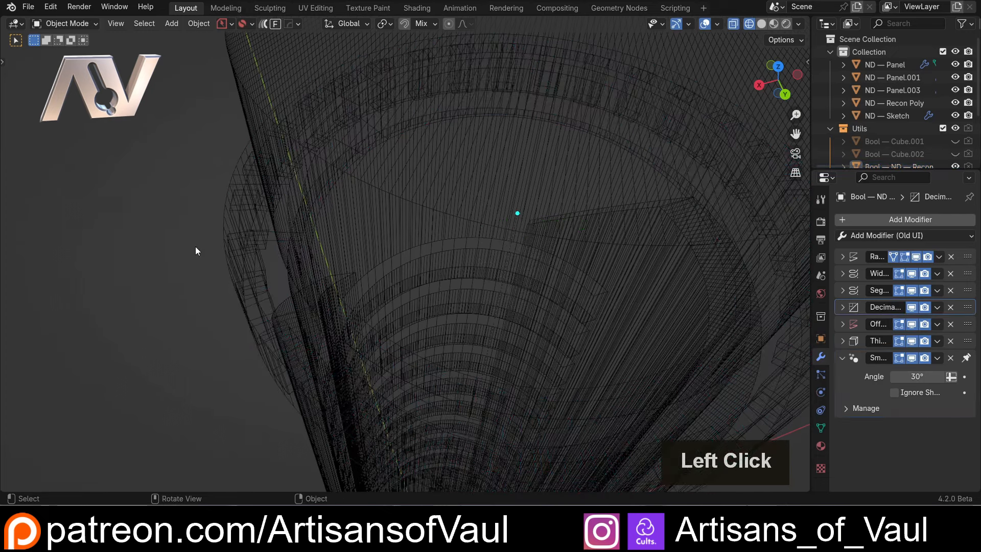
pyautogui.hotkey('shift', 'z')
# Select the ring cutter around the panel blocks and hide it.
pyautogui.scroll(-5, 199, 242)
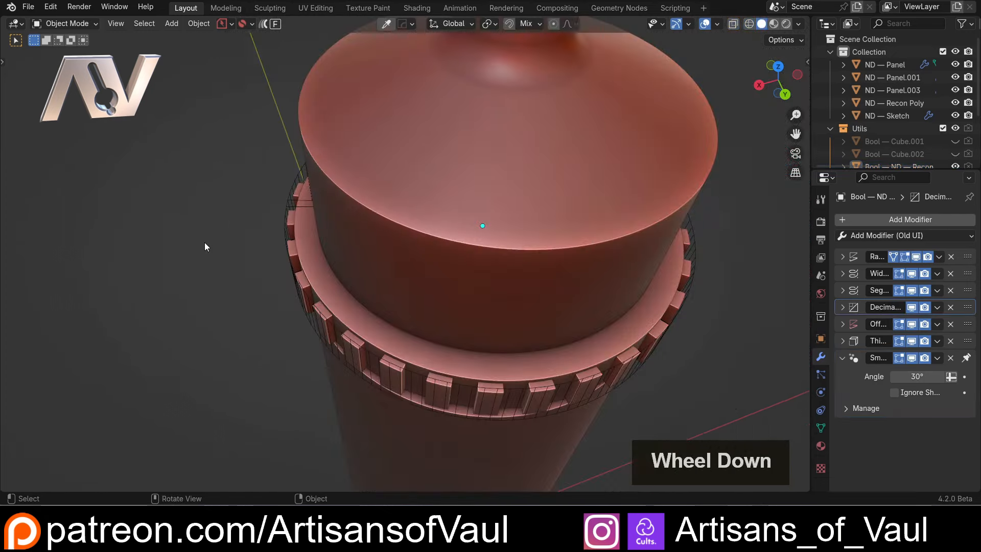
pyautogui.moveTo(204, 243)
pyautogui.mouseDown(button='middle')
pyautogui.moveTo(317, 163)
pyautogui.moveTo(426, 177)
pyautogui.mouseUp(button='middle')
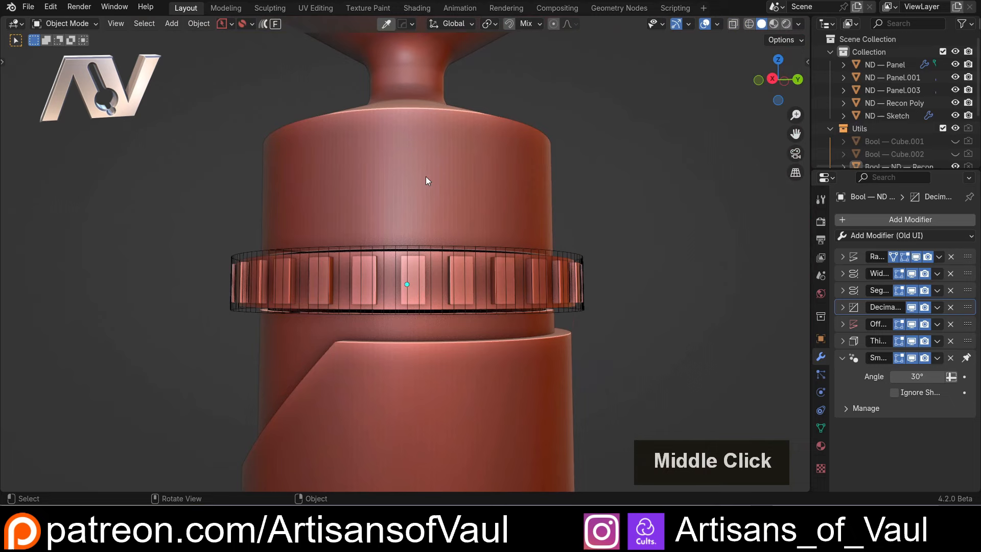
pyautogui.click(381, 313)
pyautogui.press('h')
# Review the whole handle with its grooved ring, and examine the main body's flared head in the X-axis side view.
pyautogui.moveTo(395, 302); pyautogui.dragTo(429, 270, button='middle')
pyautogui.scroll(-4, 502, 335)
pyautogui.moveTo(501, 335); pyautogui.dragTo(377, 302, button='middle')
pyautogui.scroll(3, 425, 232)
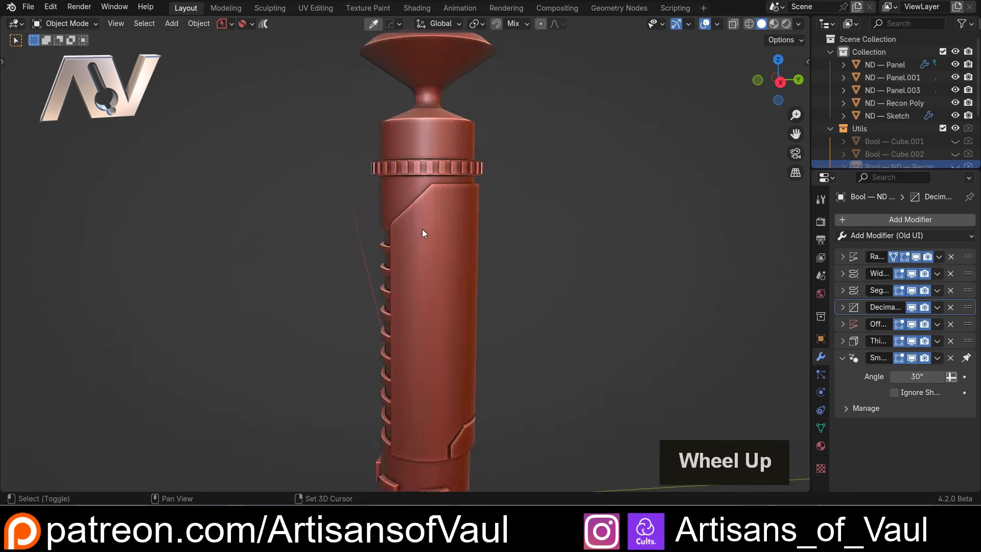
pyautogui.keyDown('shift'); pyautogui.moveTo(425, 232); pyautogui.dragTo(361, 287, button='middle'); pyautogui.keyUp('shift')
pyautogui.click(378, 189)
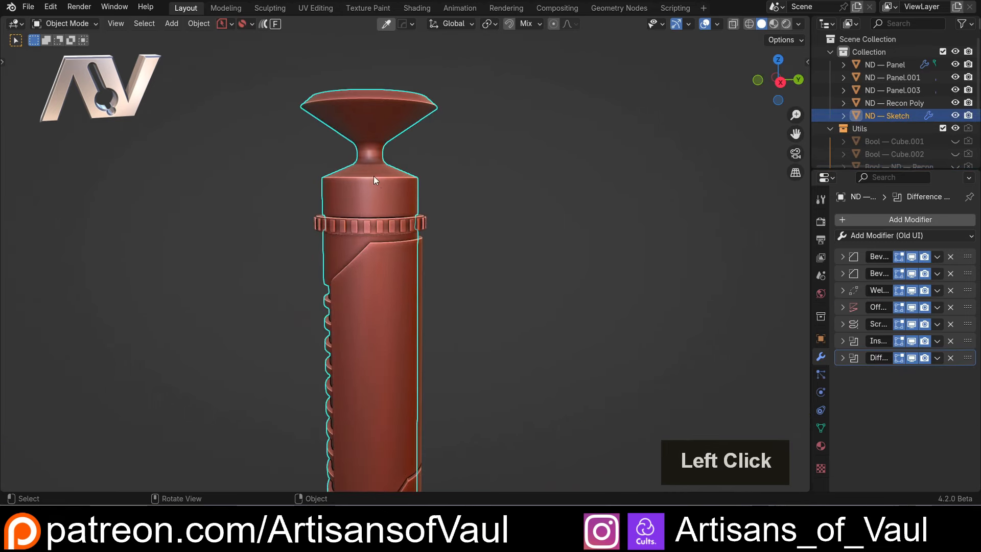
pyautogui.keyDown('shift'); pyautogui.moveTo(374, 179); pyautogui.dragTo(380, 278, button='middle'); pyautogui.keyUp('shift')
pyautogui.scroll(3, 381, 277)
pyautogui.click(779, 82)
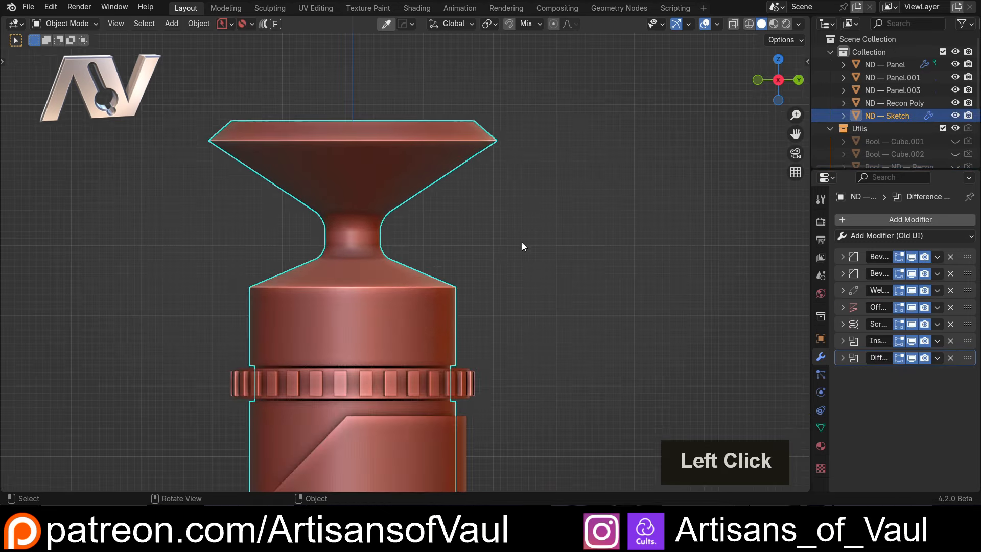
pyautogui.keyDown('shift'); pyautogui.moveTo(414, 231); pyautogui.dragTo(459, 296, button='middle'); pyautogui.keyUp('shift')
pyautogui.scroll(3, 493, 289)
pyautogui.scroll(-4, 492, 289)
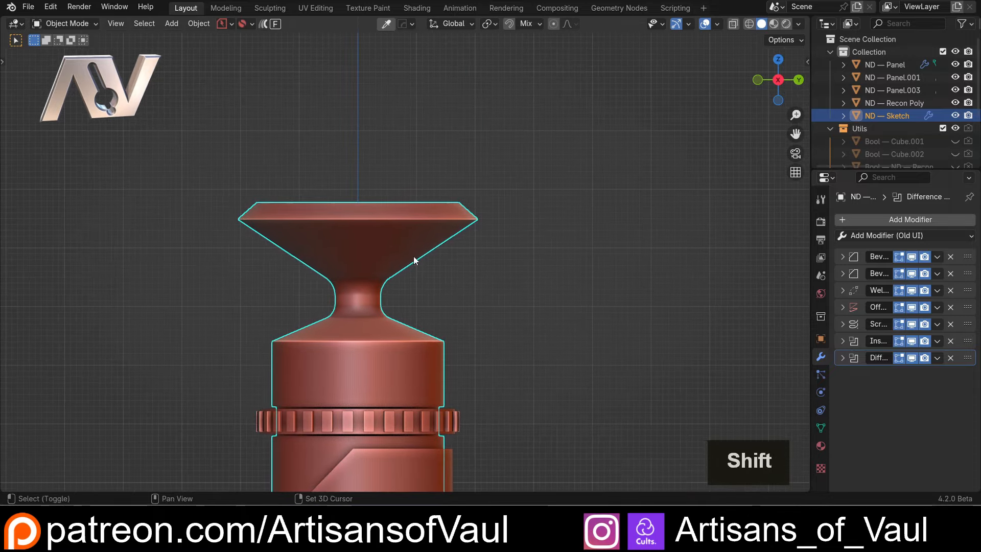
pyautogui.keyDown('shift'); pyautogui.moveTo(416, 259); pyautogui.dragTo(459, 237, button='middle'); pyautogui.keyUp('shift')
# Add a cube and scale it up until it is wider than the handle's flared head.
pyautogui.hotkey('shift', 'a')
pyautogui.moveTo(596, 224)
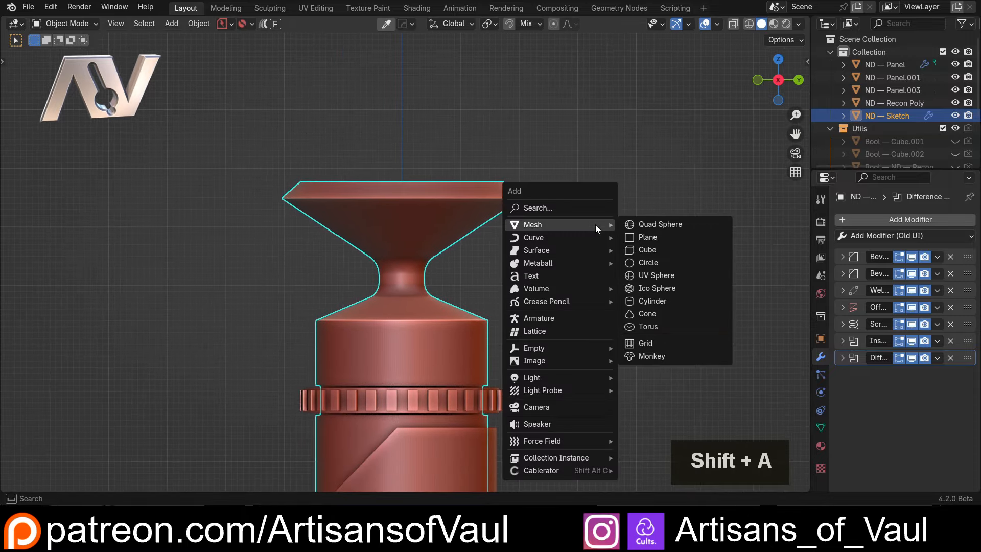
pyautogui.click(664, 247)
pyautogui.scroll(-6, 587, 288)
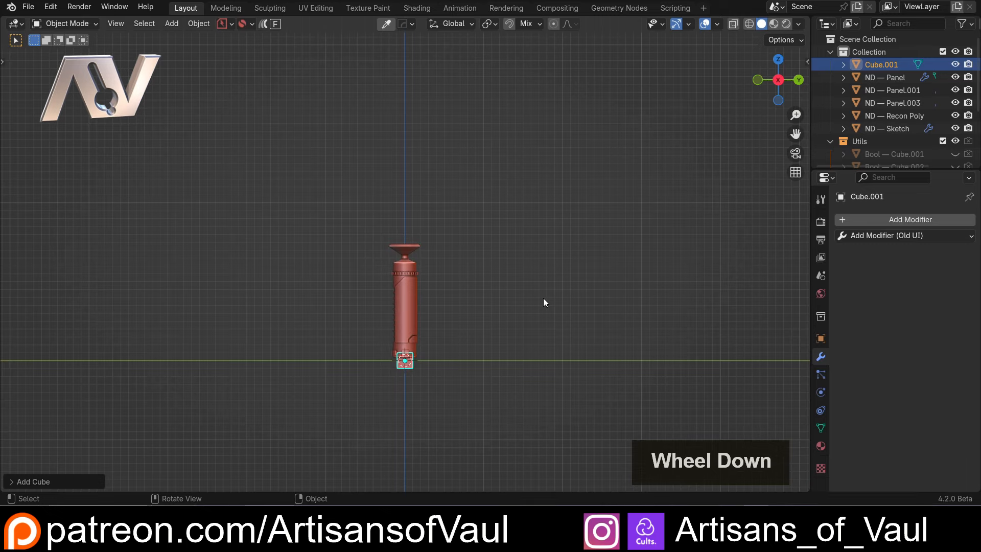
pyautogui.scroll(-2, 541, 301)
pyautogui.press('s')
pyautogui.click(2, 384)
# Raise the cube along Z until it encloses the flared head, with its lower face just below the sloped shoulder.
pyautogui.scroll(3, 2, 300)
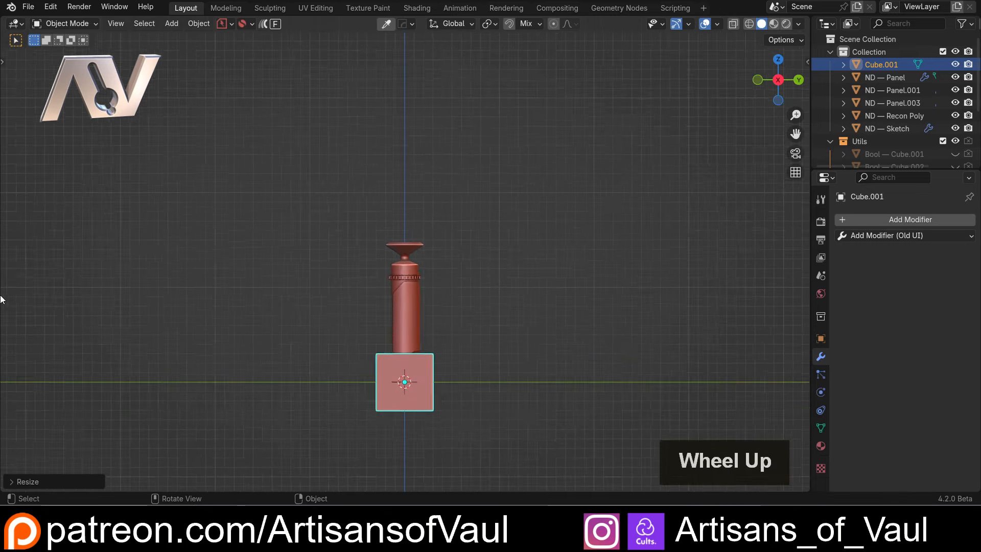
pyautogui.press('g')
pyautogui.press('z')
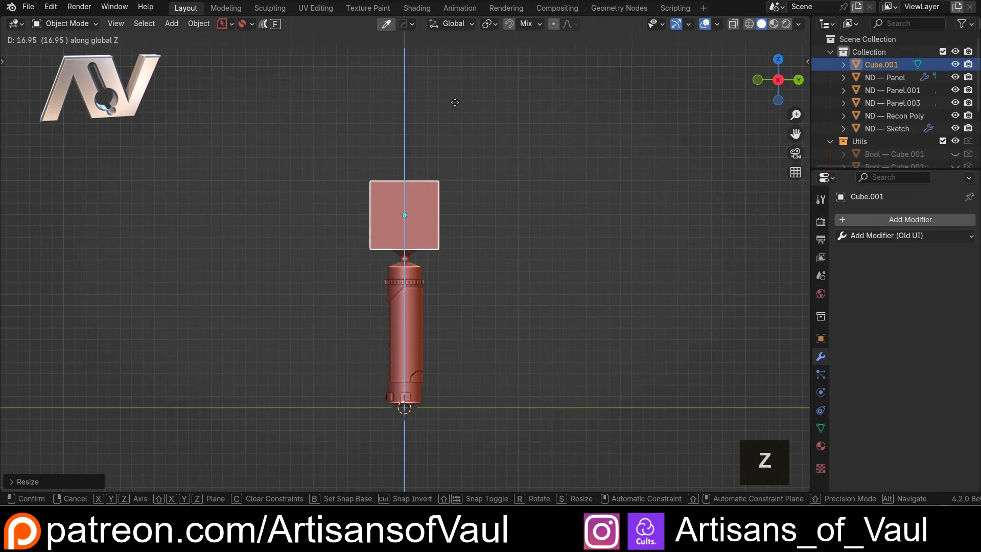
pyautogui.click(454, 121)
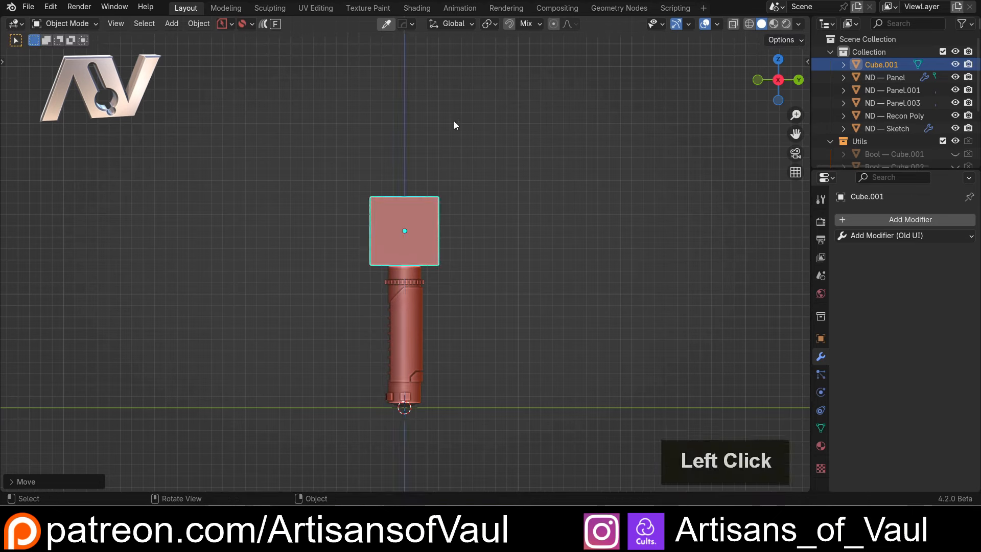
pyautogui.scroll(6, 452, 201)
pyautogui.keyDown('shift'); pyautogui.moveTo(499, 284); pyautogui.dragTo(487, 234, button='middle'); pyautogui.keyUp('shift')
pyautogui.press('g')
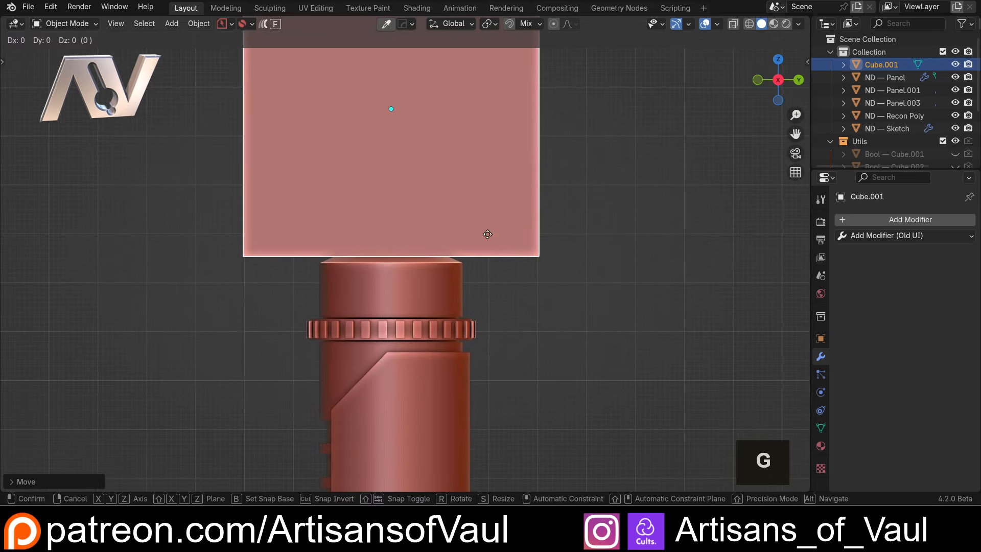
pyautogui.press('z')
pyautogui.click(486, 249)
pyautogui.hotkey('shift', 'z')
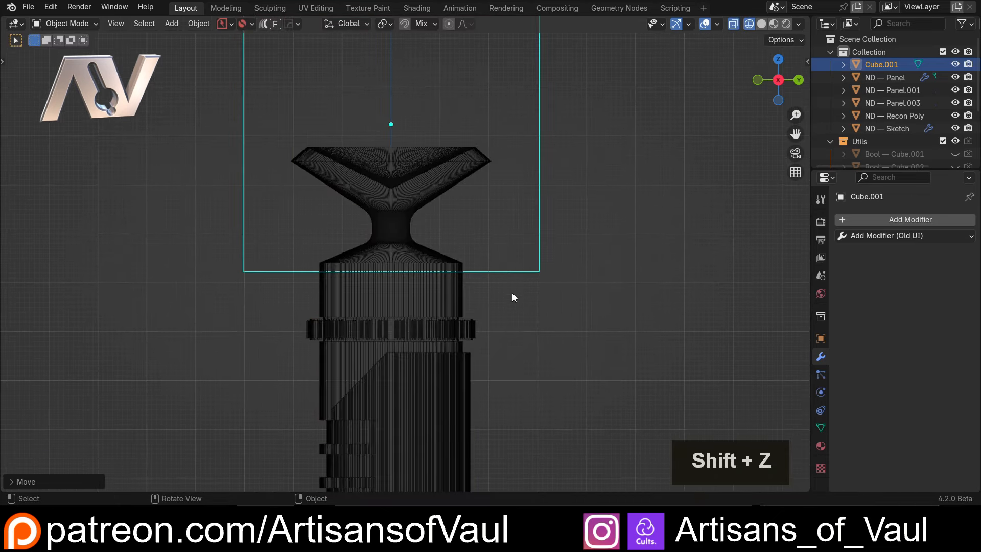
pyautogui.hotkey('shift', 'z')
# Slice the main body with the cube to separate the flared head from the lower body, and hide the cube cutter.
pyautogui.keyDown('shift'); pyautogui.click(423, 286); pyautogui.keyUp('shift')
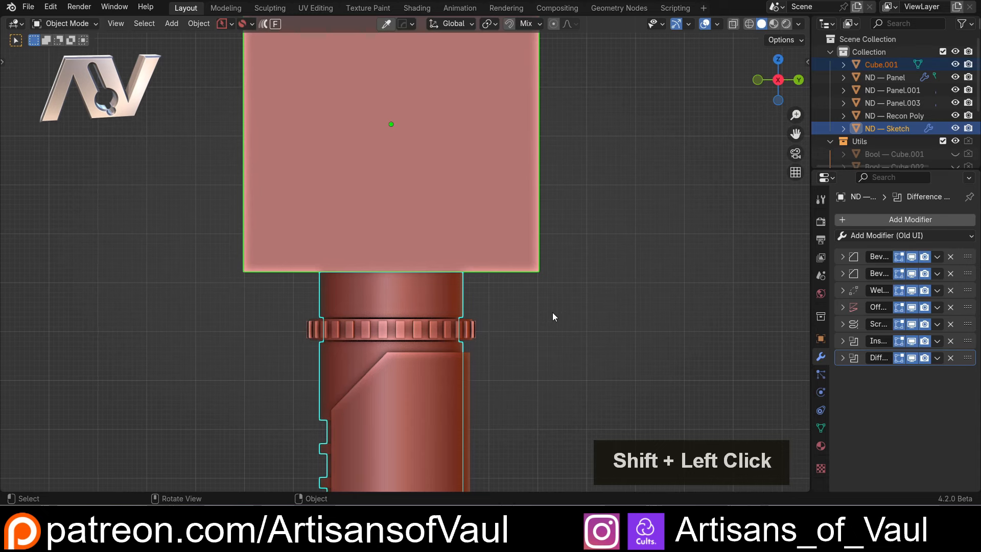
pyautogui.press('ctrl+KP_Divide')
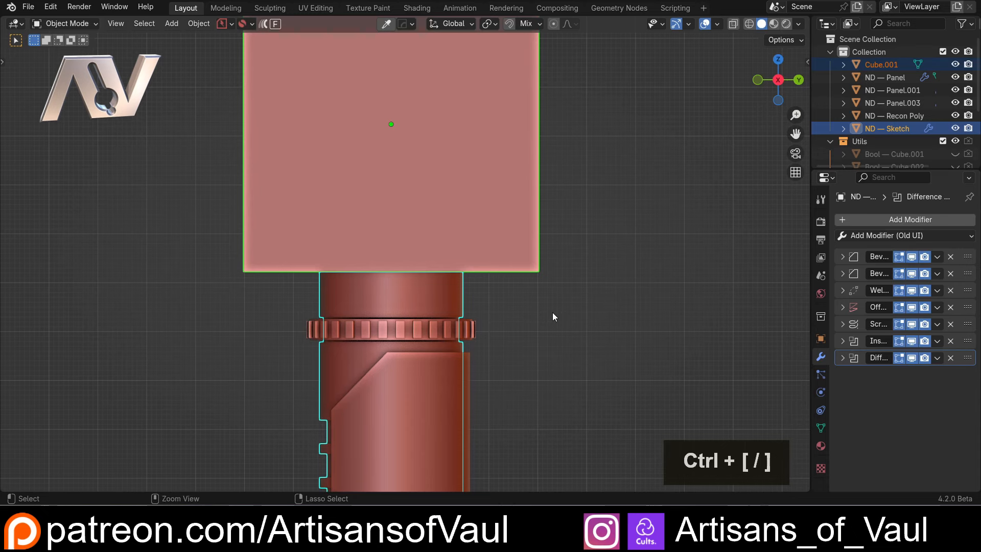
pyautogui.click(409, 255)
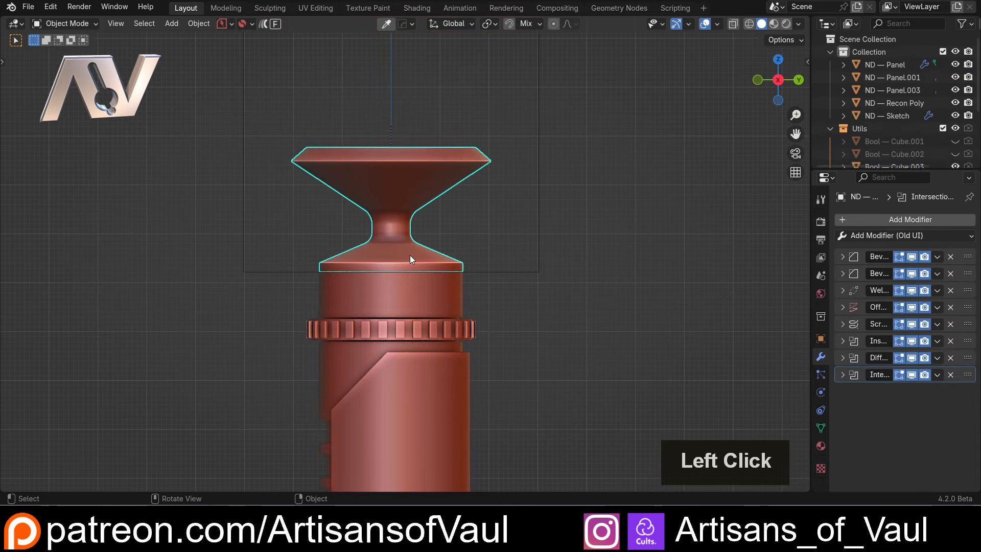
pyautogui.click(415, 299)
pyautogui.click(513, 273)
pyautogui.press('h')
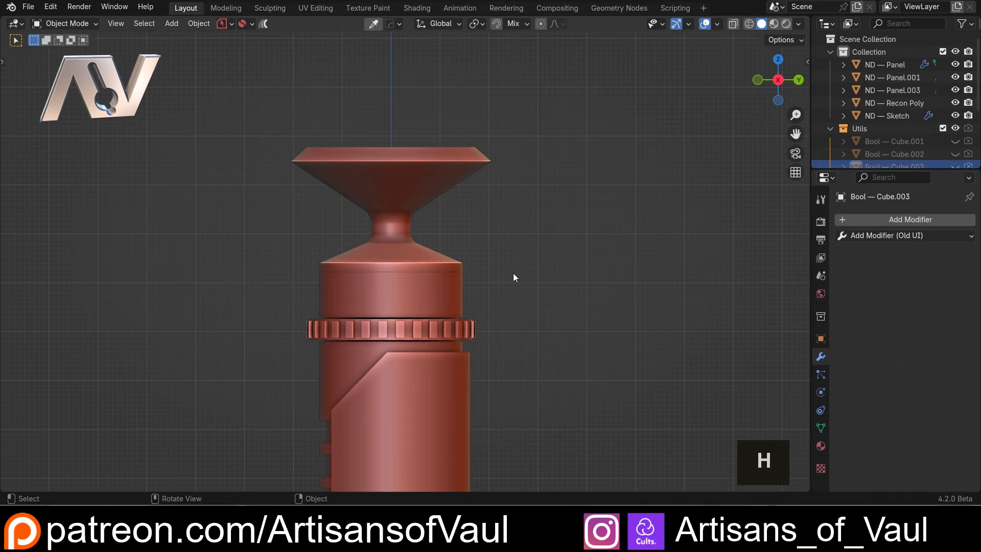
pyautogui.click(407, 292)
pyautogui.scroll(-1, 460, 291)
pyautogui.keyDown('shift'); pyautogui.moveTo(460, 291); pyautogui.dragTo(464, 276, button='middle'); pyautogui.keyUp('shift')
pyautogui.scroll(2, 454, 225)
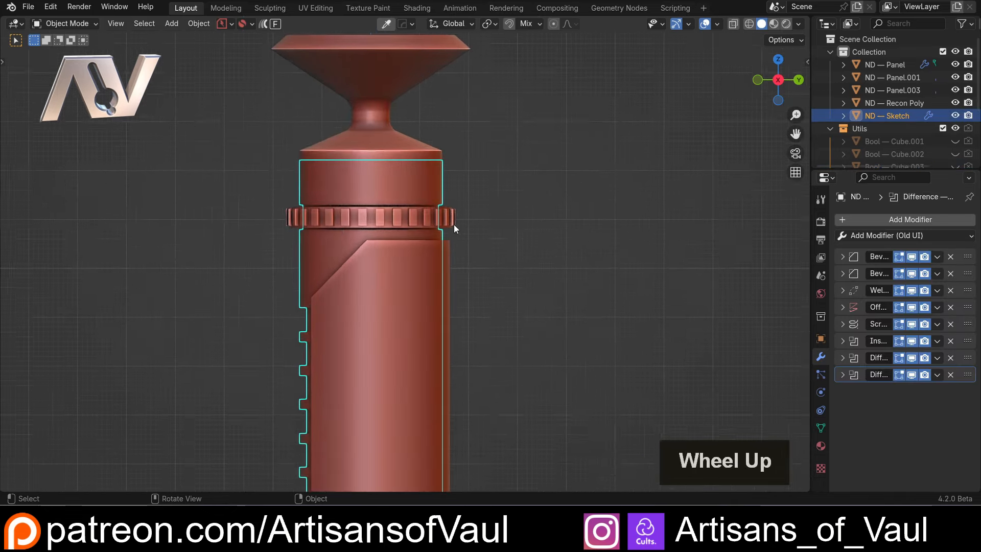
pyautogui.scroll(-1, 454, 224)
pyautogui.keyDown('shift'); pyautogui.moveTo(453, 225); pyautogui.dragTo(457, 290, button='middle'); pyautogui.keyUp('shift')
pyautogui.scroll(-1, 427, 343)
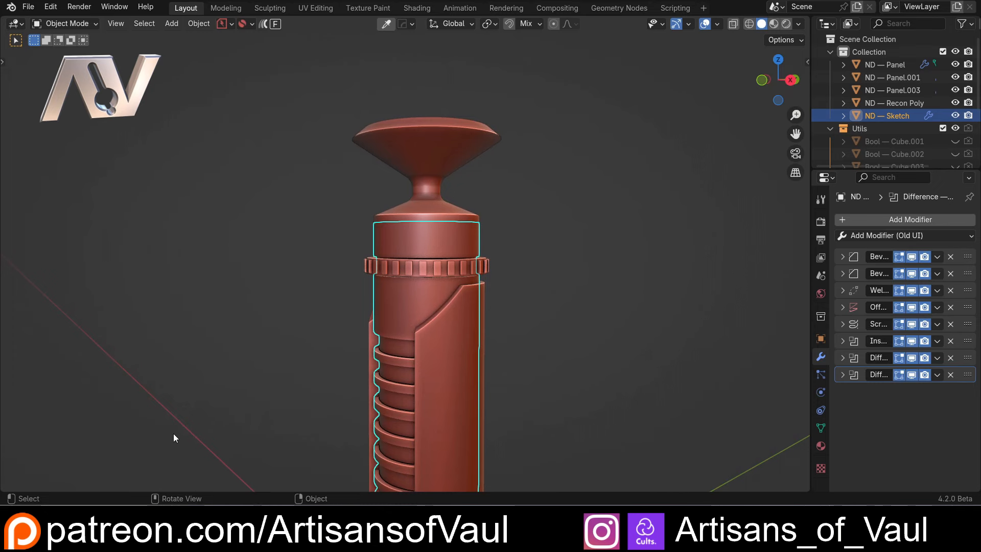
# Open the asset browser and show the Metal category of the Materials catalog.
pyautogui.press('t')
pyautogui.scroll(-2, 79, 429)
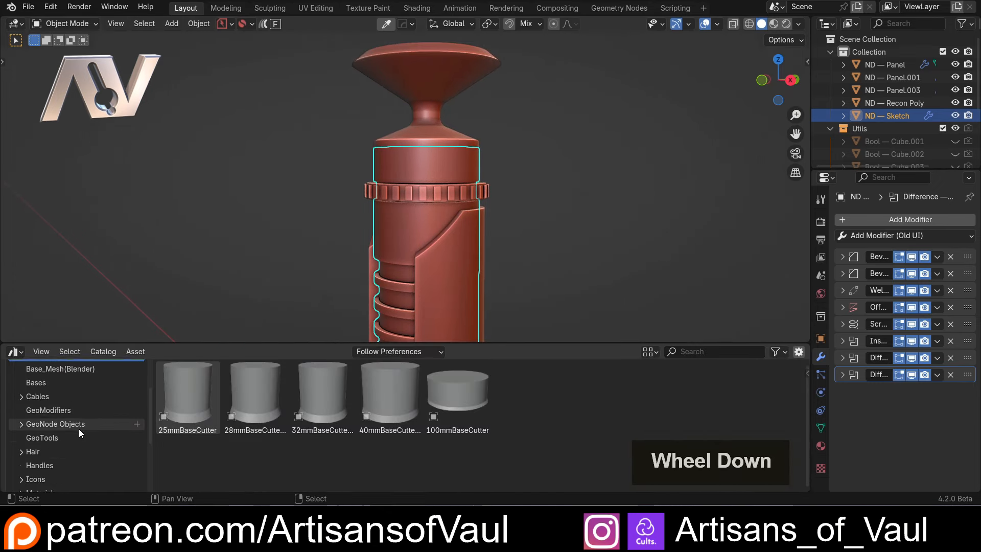
pyautogui.scroll(-2, 78, 428)
pyautogui.click(25, 416)
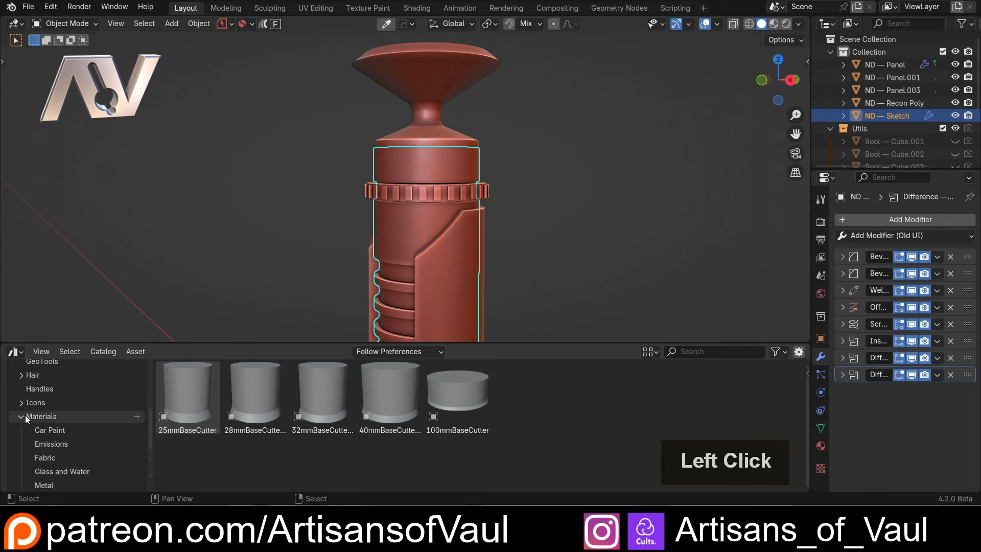
pyautogui.scroll(-2, 57, 427)
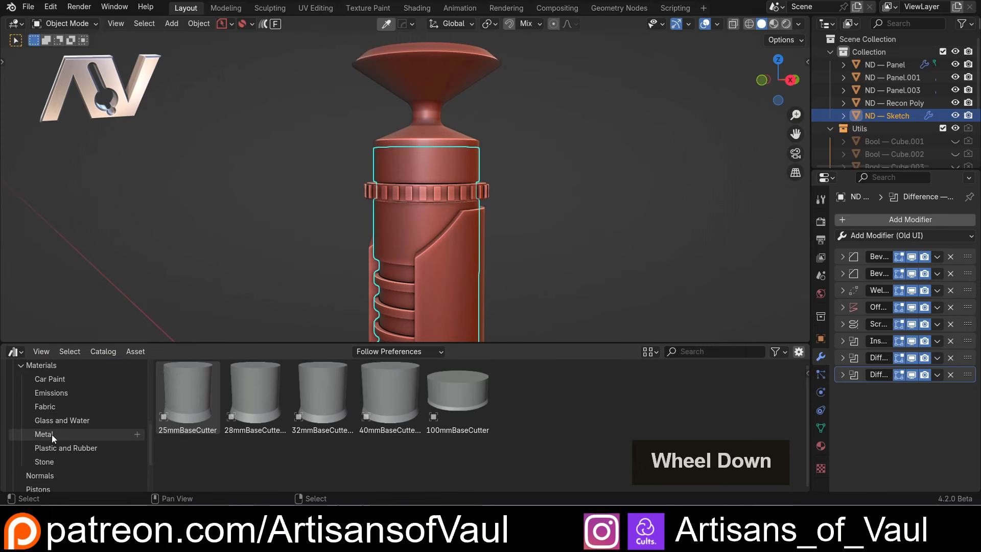
pyautogui.click(51, 434)
# Apply the ME_CHROME metal material to the handle's large side panel.
pyautogui.keyDown('shift'); pyautogui.moveTo(279, 318); pyautogui.dragTo(424, 267, button='middle'); pyautogui.keyUp('shift')
pyautogui.scroll(-1, 266, 222)
pyautogui.scroll(-3, 266, 222)
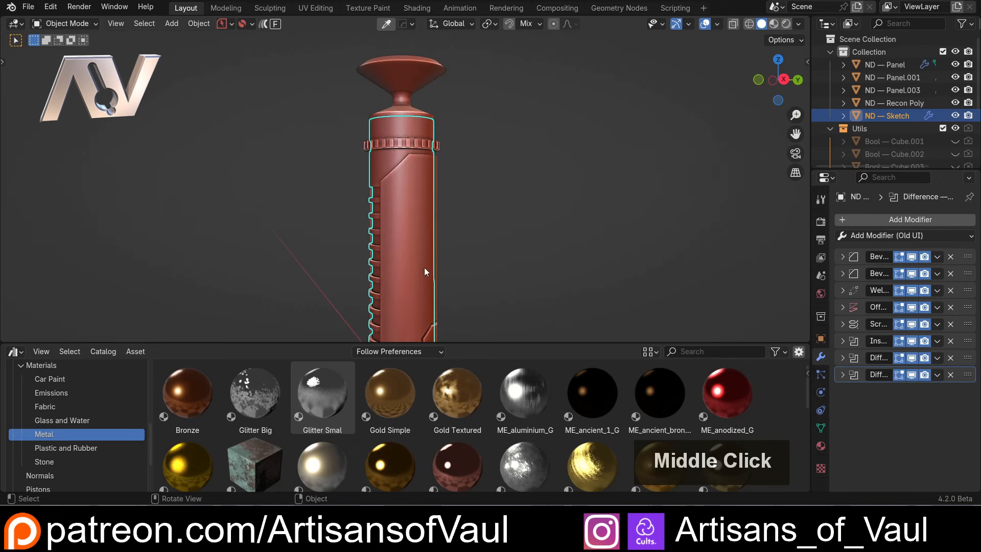
pyautogui.scroll(1, 480, 303)
pyautogui.scroll(-2, 386, 413)
pyautogui.moveTo(321, 416); pyautogui.dragTo(414, 257)
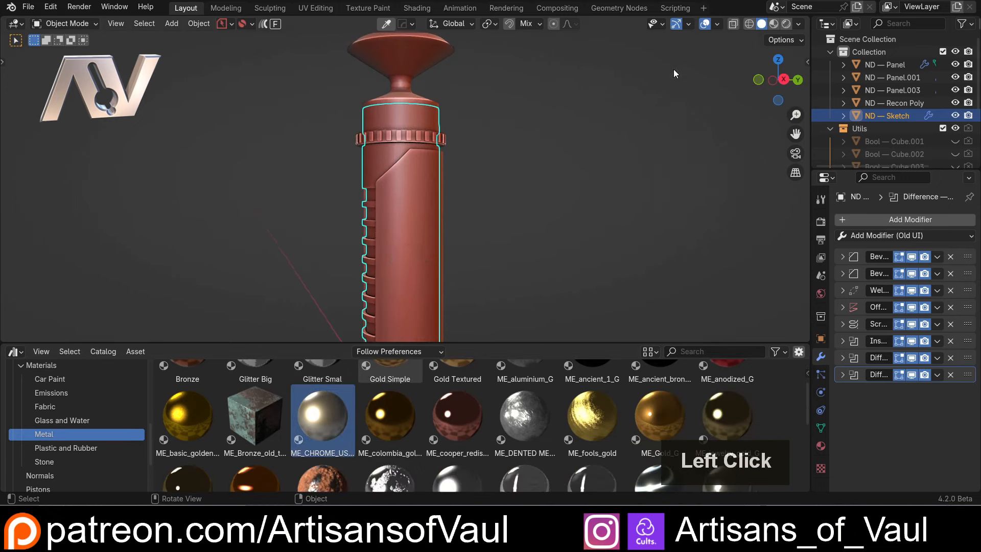
# Switch the viewport to material preview shading and save the file.
pyautogui.click(775, 23)
pyautogui.hotkey('ctrl', 's')
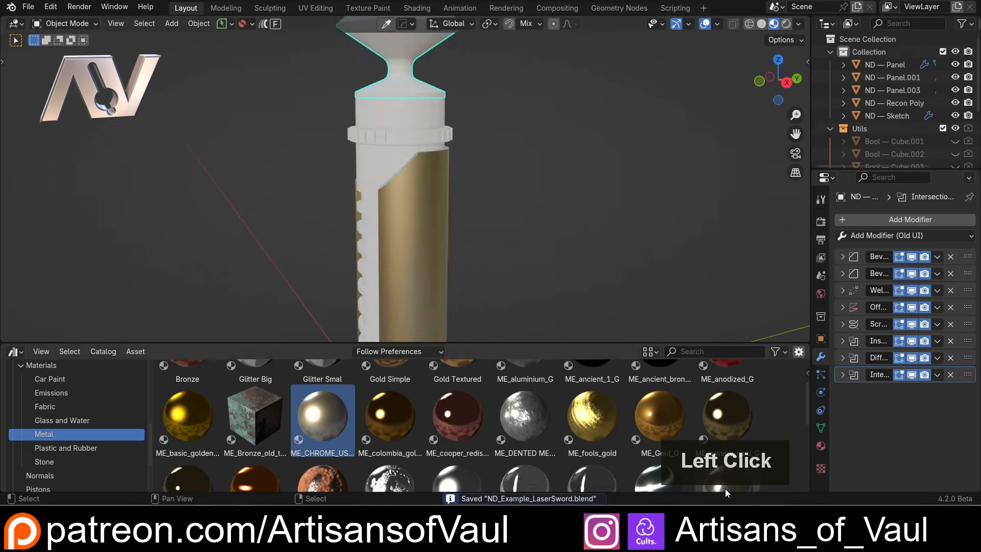
pyautogui.scroll(-1, 618, 304)
pyautogui.moveTo(527, 272); pyautogui.dragTo(440, 204, button='middle')
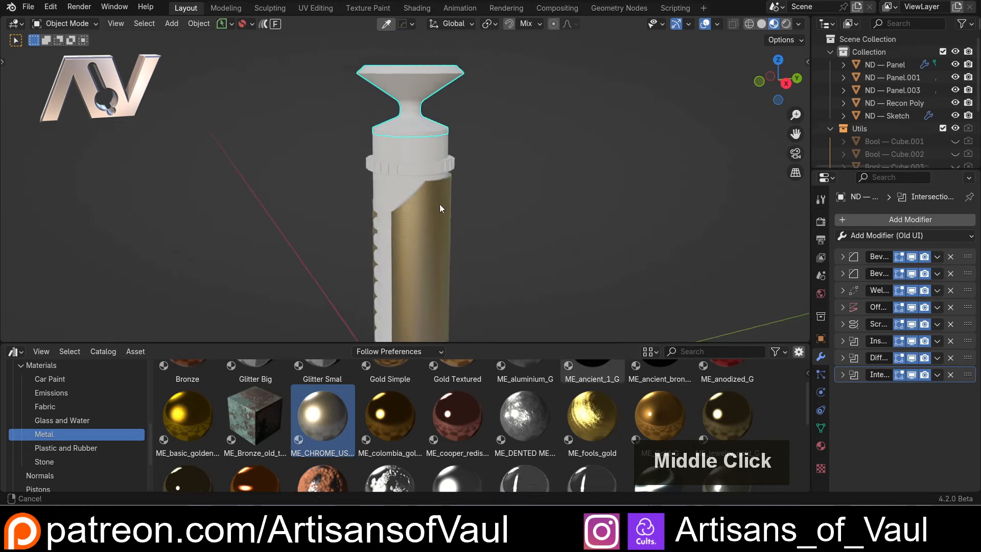
# Try the scratched ME_Steel material on the grooved ring and its blocks.
pyautogui.scroll(2, 452, 229)
pyautogui.click(596, 289)
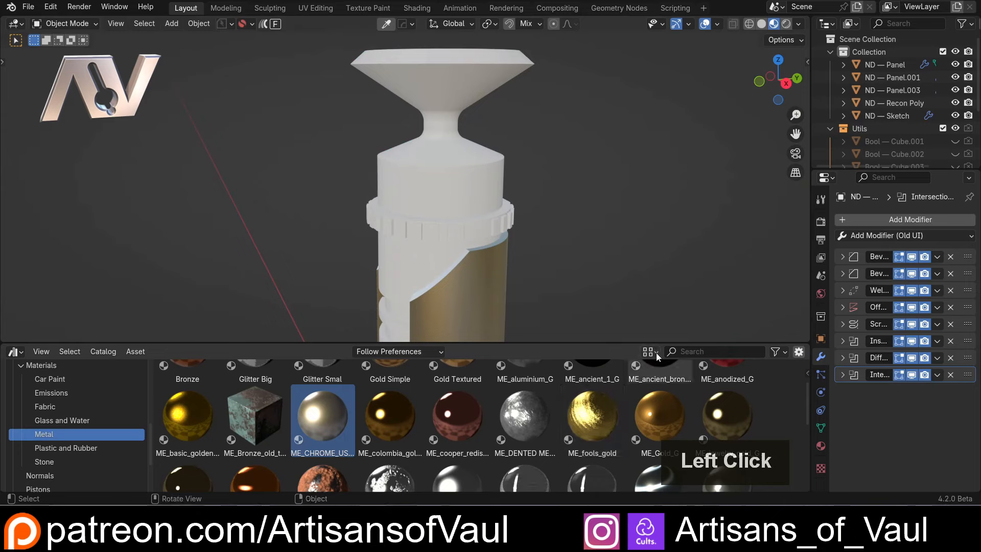
pyautogui.scroll(-3, 582, 434)
pyautogui.scroll(-1, 582, 434)
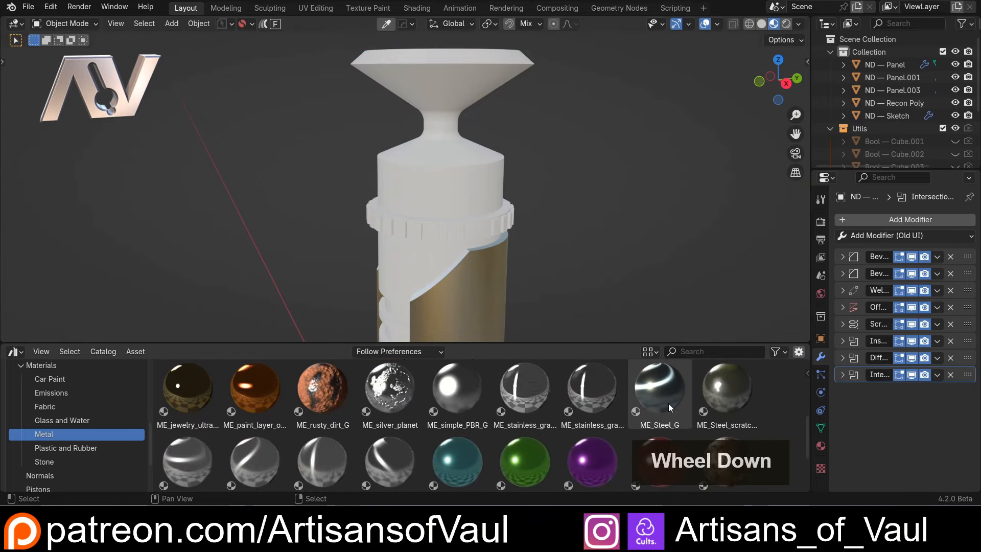
pyautogui.click(715, 388)
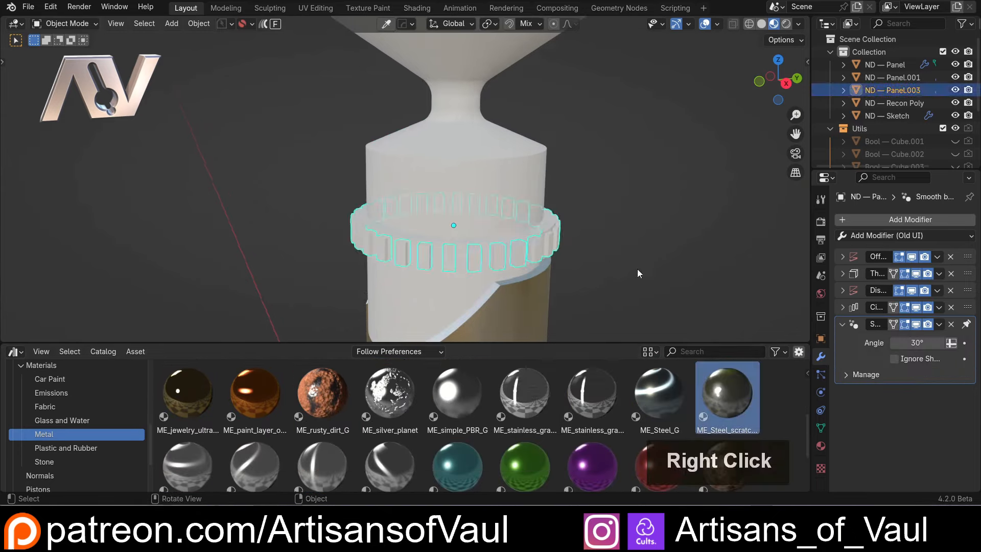
pyautogui.click(637, 269)
pyautogui.moveTo(752, 409); pyautogui.dragTo(553, 237)
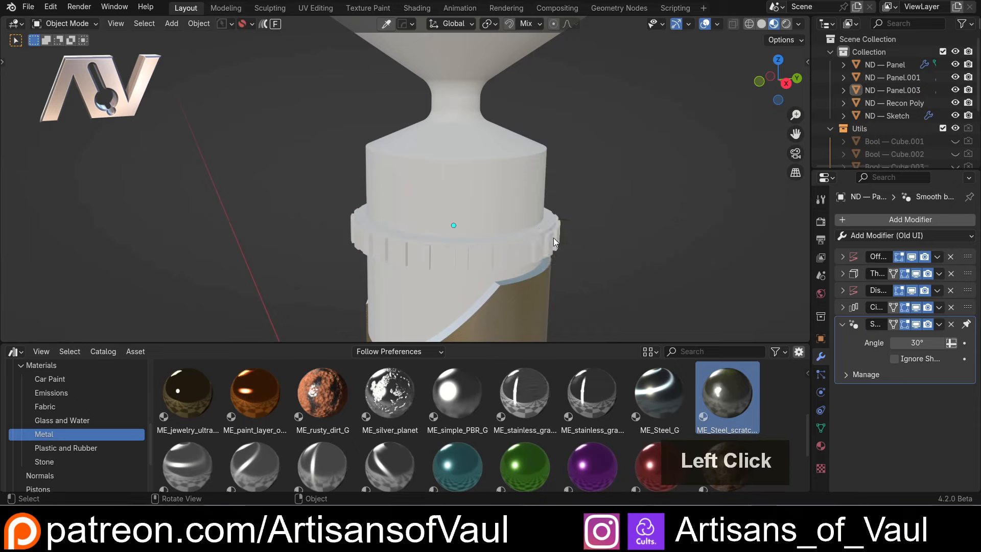
pyautogui.scroll(2, 618, 305)
pyautogui.moveTo(617, 305); pyautogui.dragTo(572, 309, button='middle')
pyautogui.moveTo(727, 394); pyautogui.dragTo(552, 289)
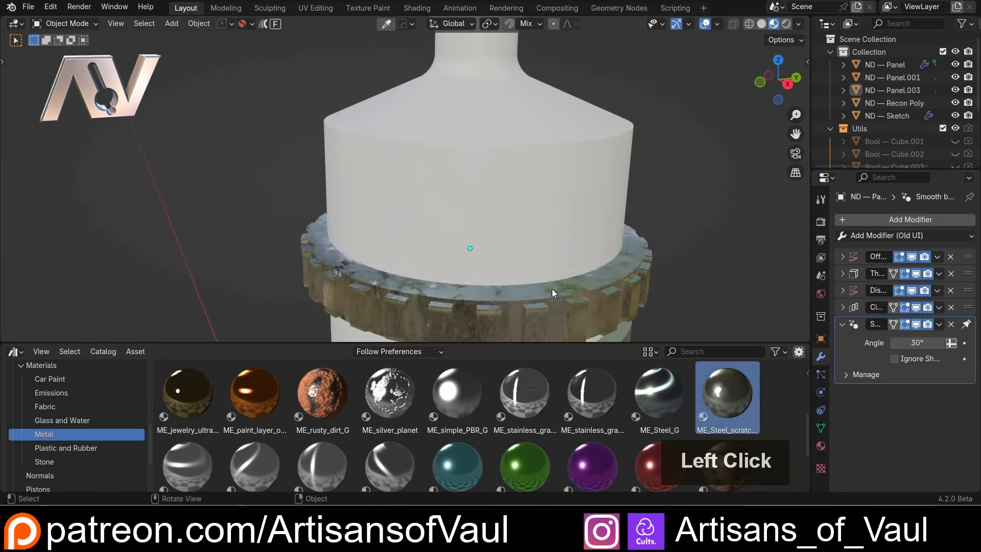
pyautogui.scroll(-3, 552, 289)
pyautogui.moveTo(552, 290); pyautogui.dragTo(506, 230, button='middle')
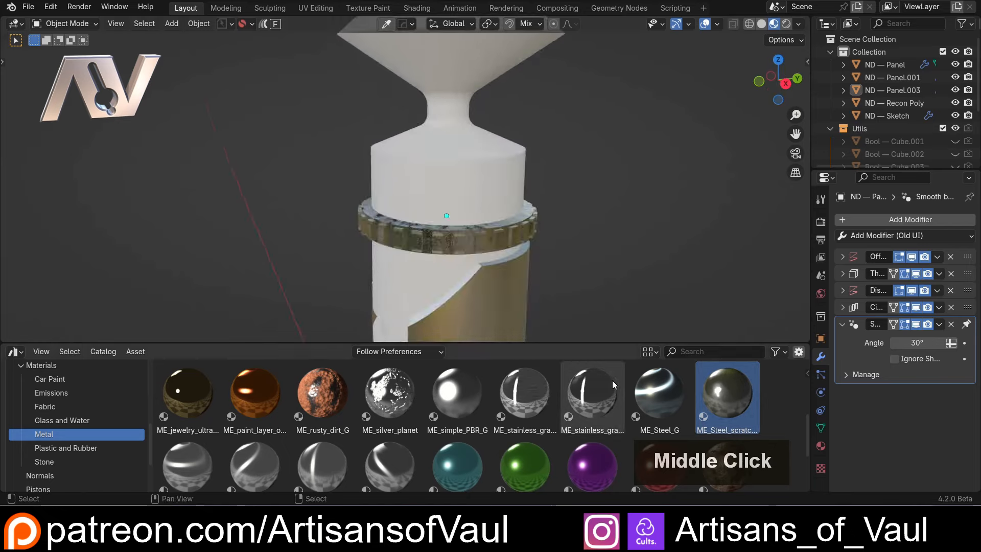
# Apply the ME_Steel_G material to the grooved ring and its blocks.
pyautogui.scroll(2, 508, 274)
pyautogui.moveTo(508, 274); pyautogui.dragTo(519, 312, button='middle')
pyautogui.moveTo(659, 394); pyautogui.dragTo(545, 305)
pyautogui.keyDown('shift'); pyautogui.moveTo(660, 304); pyautogui.dragTo(661, 189, button='middle'); pyautogui.keyUp('shift')
pyautogui.moveTo(592, 393); pyautogui.dragTo(485, 259)
# Apply the Metall Silver material to the separated flared head.
pyautogui.scroll(-4, 486, 259)
pyautogui.moveTo(485, 258); pyautogui.dragTo(449, 234, button='middle')
pyautogui.scroll(-3, 492, 226)
pyautogui.scroll(5, 450, 234)
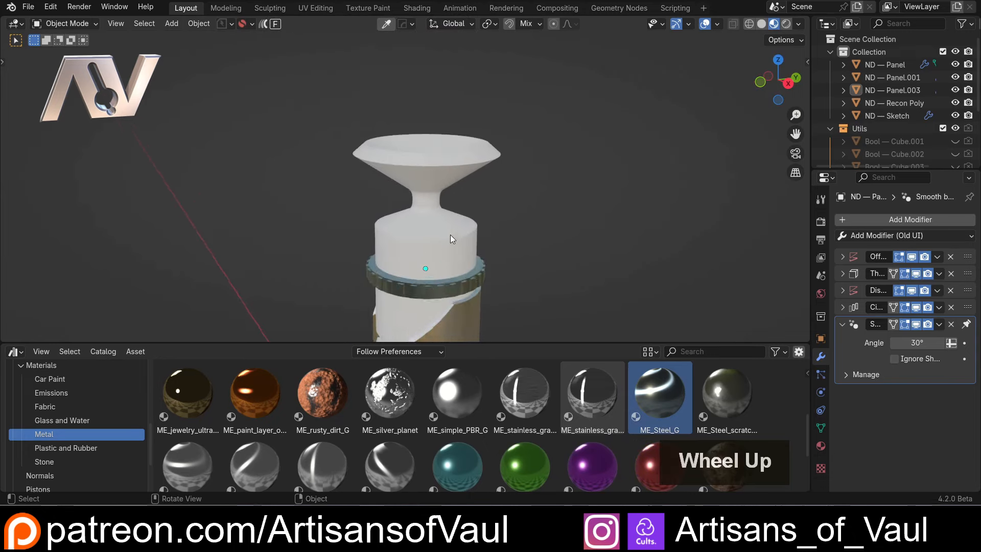
pyautogui.scroll(-3, 483, 394)
pyautogui.moveTo(255, 449); pyautogui.dragTo(511, 211)
pyautogui.scroll(-3, 517, 262)
pyautogui.moveTo(517, 262); pyautogui.dragTo(503, 114, button='middle')
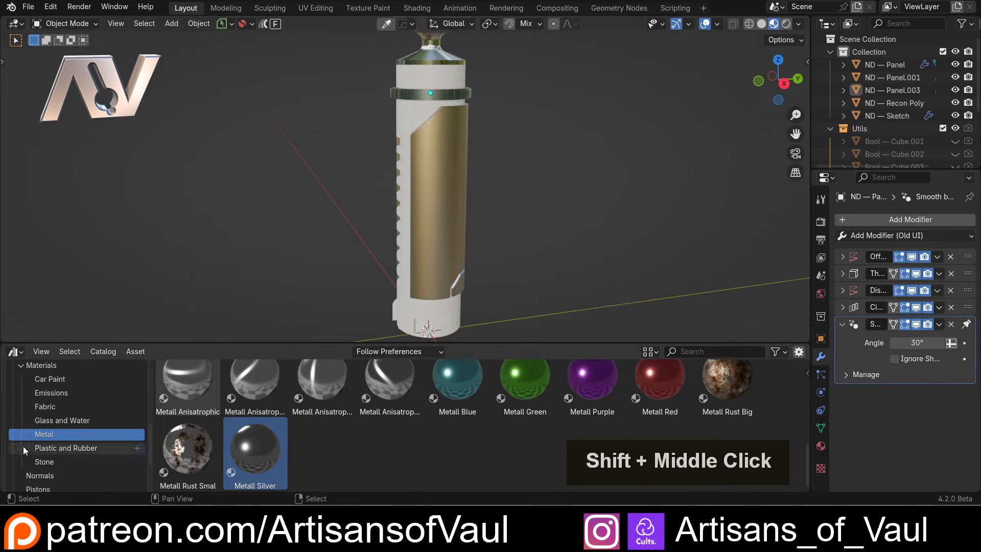
# Apply the Black Shiny material from the Plastic and Rubber category to the lower main body.
pyautogui.click(65, 448)
pyautogui.scroll(-1, 484, 408)
pyautogui.scroll(5, 480, 406)
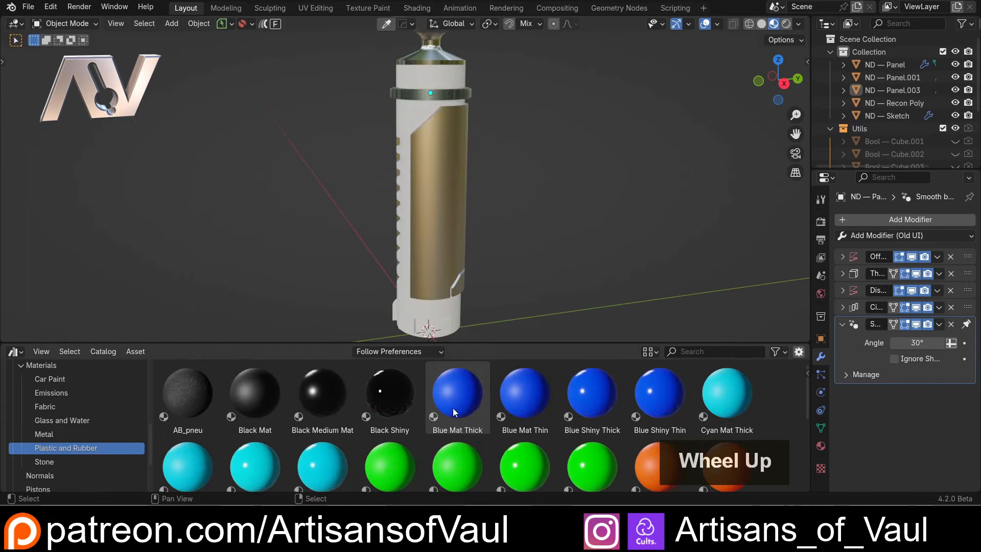
pyautogui.moveTo(390, 394); pyautogui.dragTo(410, 107)
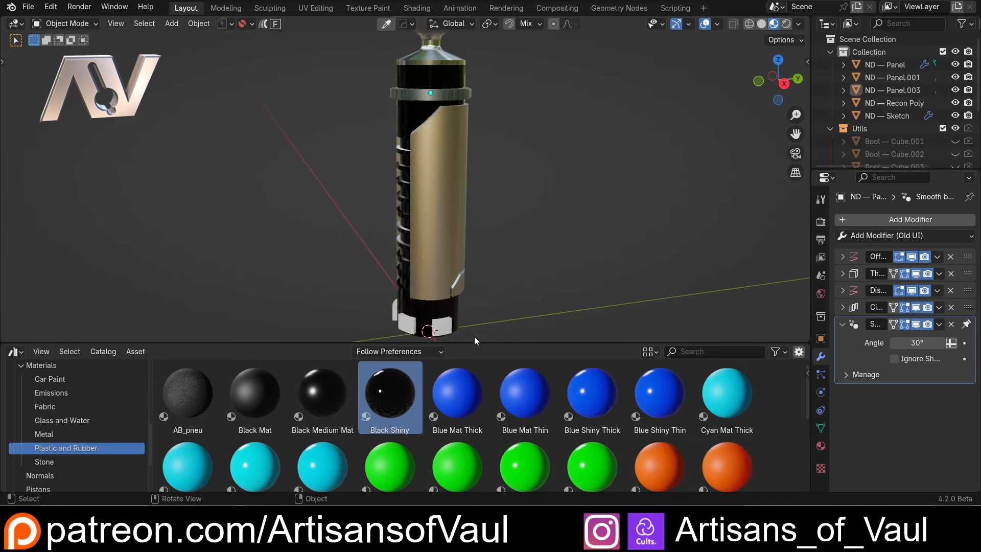
# Apply the Metall Silver material from the Metal category to the blocks around the handle's base.
pyautogui.keyDown('shift'); pyautogui.moveTo(474, 336); pyautogui.dragTo(470, 198, button='middle'); pyautogui.keyUp('shift')
pyautogui.scroll(3, 470, 198)
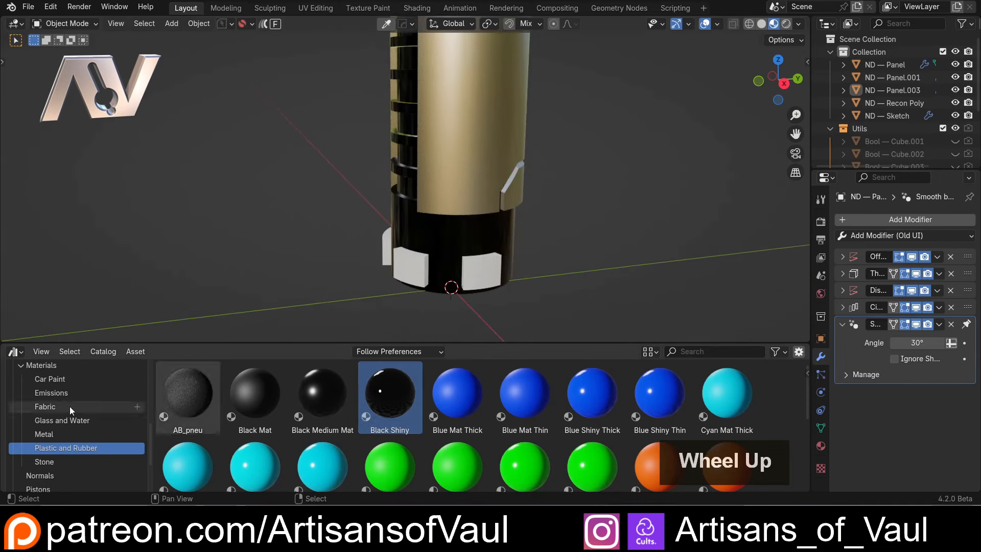
pyautogui.click(58, 434)
pyautogui.scroll(-4, 609, 413)
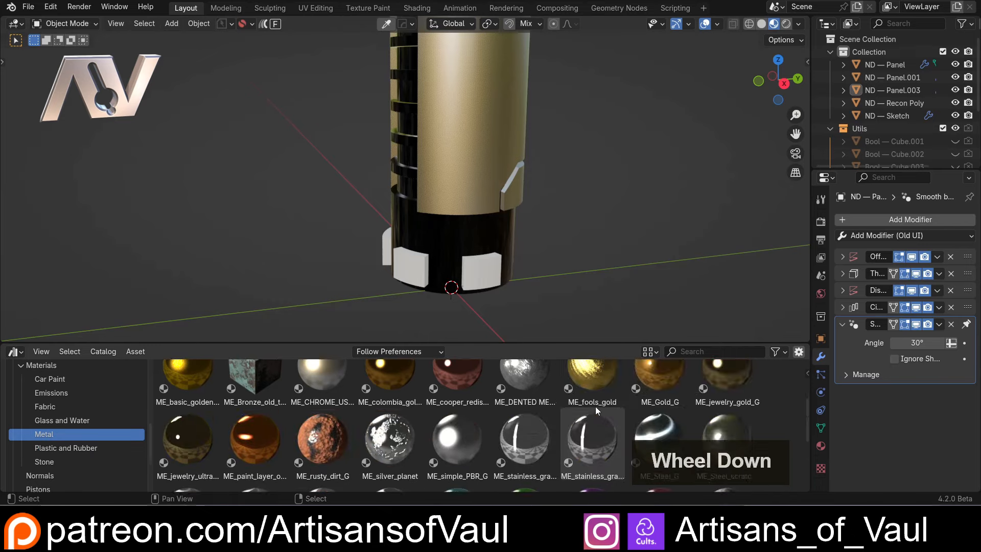
pyautogui.scroll(-3, 358, 414)
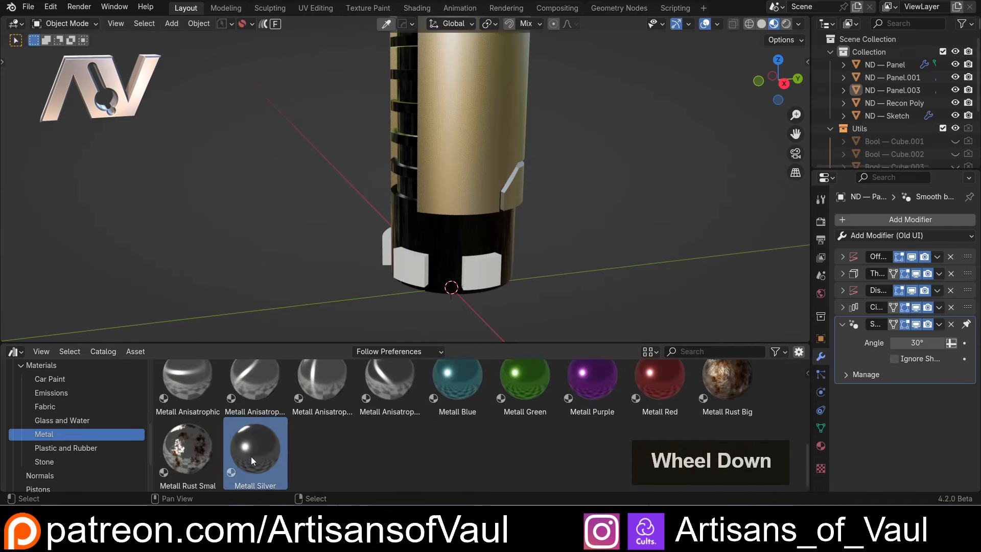
pyautogui.moveTo(250, 455); pyautogui.dragTo(409, 260)
# Shrink the asset browser area and review the whole handle with its materials from several angles.
pyautogui.scroll(-3, 541, 150)
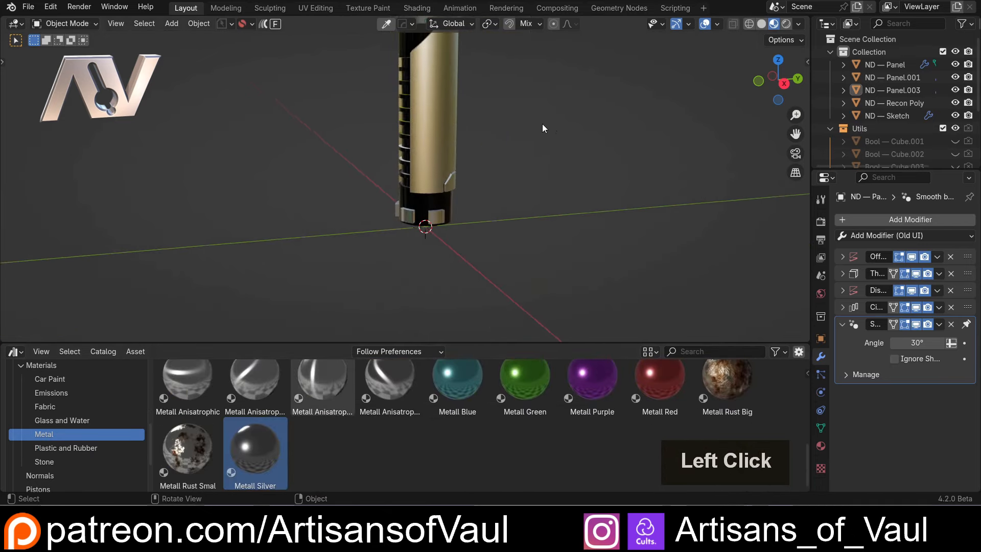
pyautogui.keyDown('shift'); pyautogui.moveTo(541, 123); pyautogui.dragTo(476, 280, button='middle'); pyautogui.keyUp('shift')
pyautogui.moveTo(476, 343); pyautogui.dragTo(467, 363)
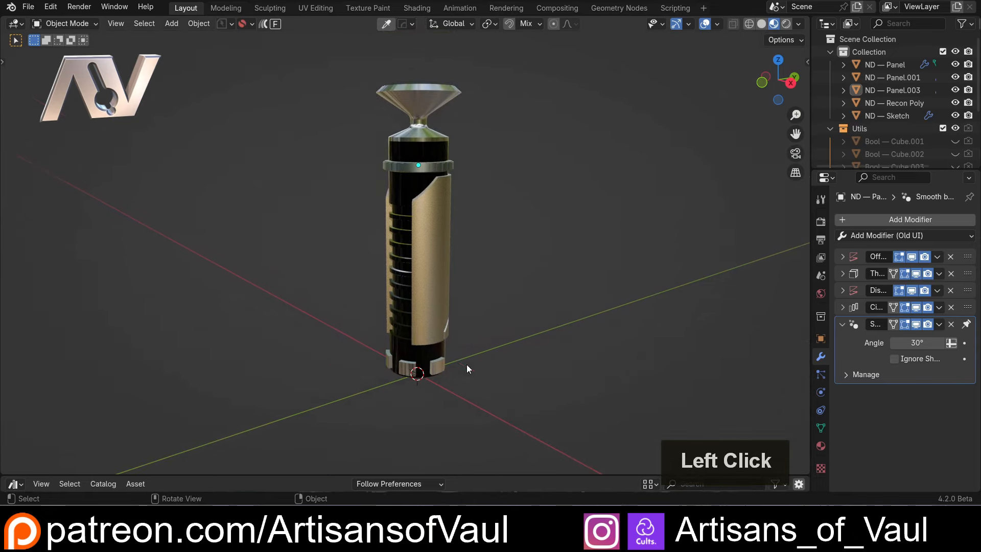
pyautogui.moveTo(473, 290)
pyautogui.mouseDown(button='middle')
pyautogui.moveTo(478, 306)
pyautogui.moveTo(493, 256)
pyautogui.moveTo(468, 289)
pyautogui.mouseUp(button='middle')
pyautogui.scroll(2, 479, 304)
pyautogui.scroll(-3, 477, 243)
pyautogui.keyDown('shift'); pyautogui.moveTo(478, 244); pyautogui.dragTo(491, 275, button='middle'); pyautogui.keyUp('shift')
pyautogui.scroll(3, 488, 244)
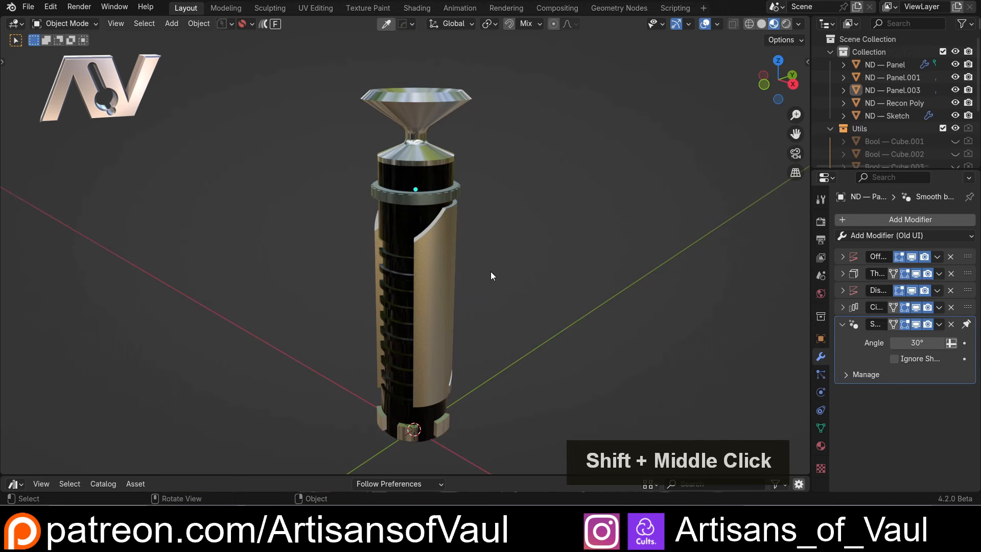